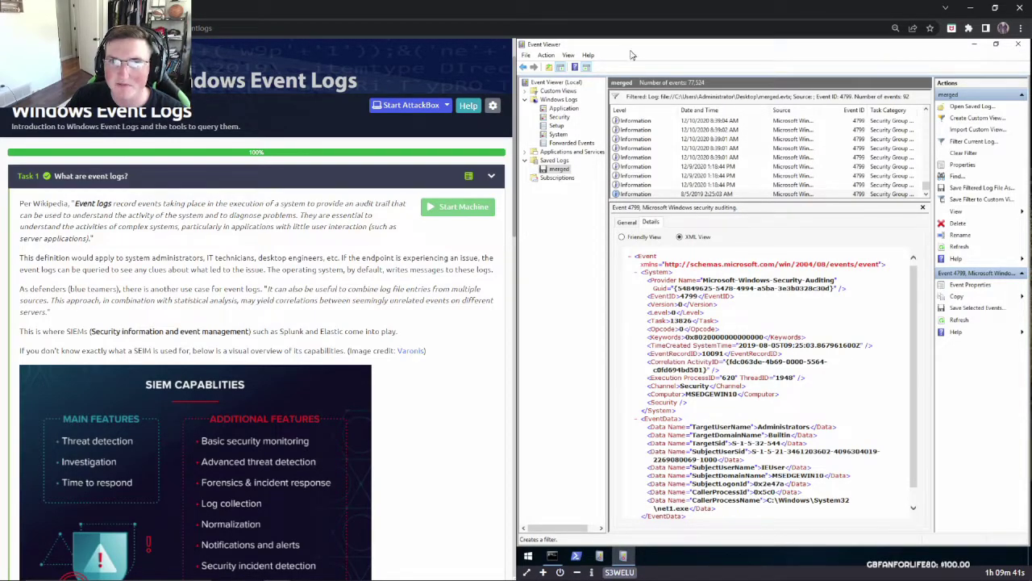
Close the Event Viewer window showing the filtered merged log on the remote machine
click(620, 572)
scroll(373, 315, down, 4)
scroll(374, 315, up, 2)
scroll(373, 314, up, 1)
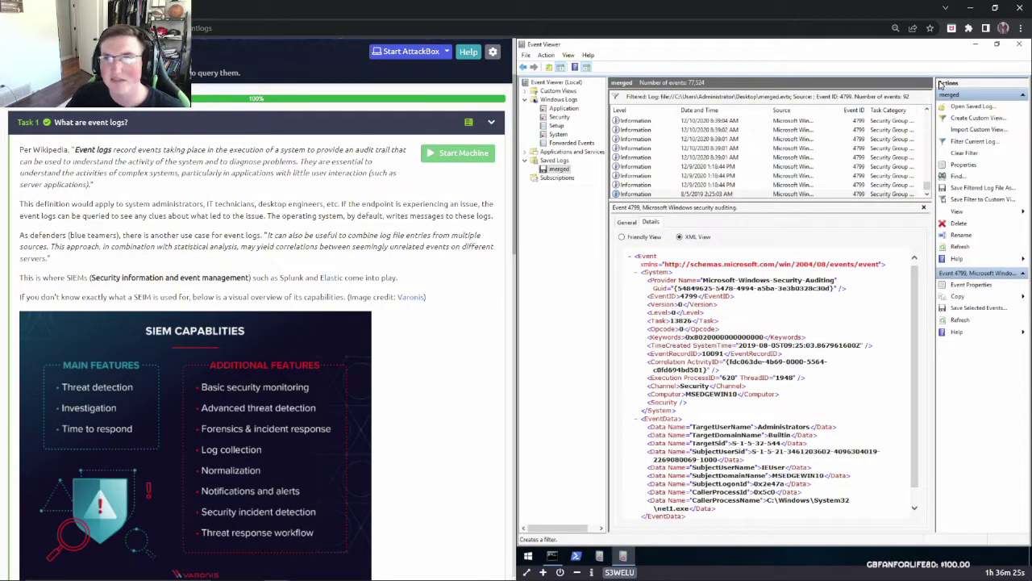
click(1021, 46)
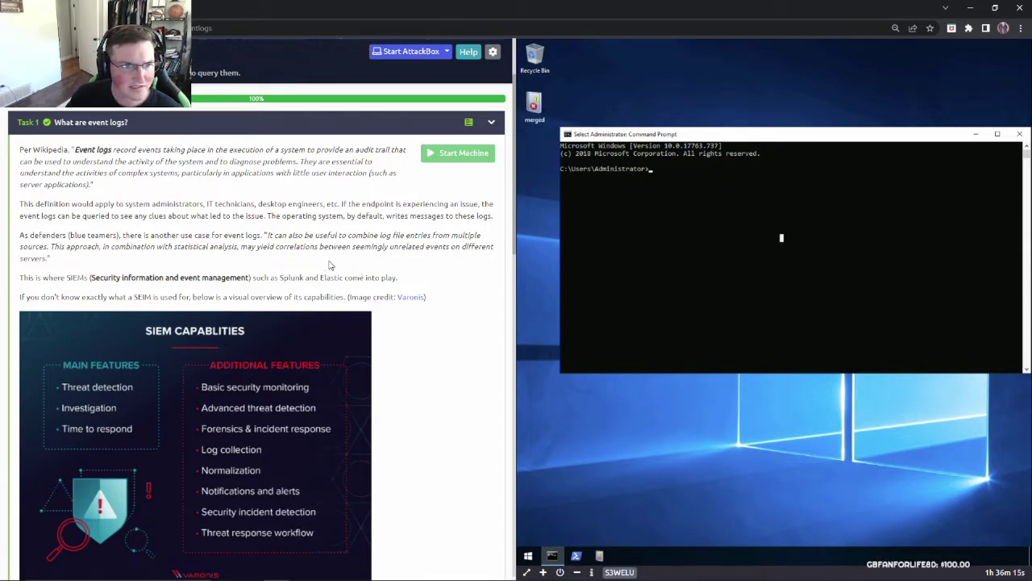
Read Task 1's material on SIEMs, their capabilities and the room machine connection instructions through to its end
drag(61, 276, 382, 277)
click(268, 276)
click(356, 266)
scroll(294, 258, down, 2)
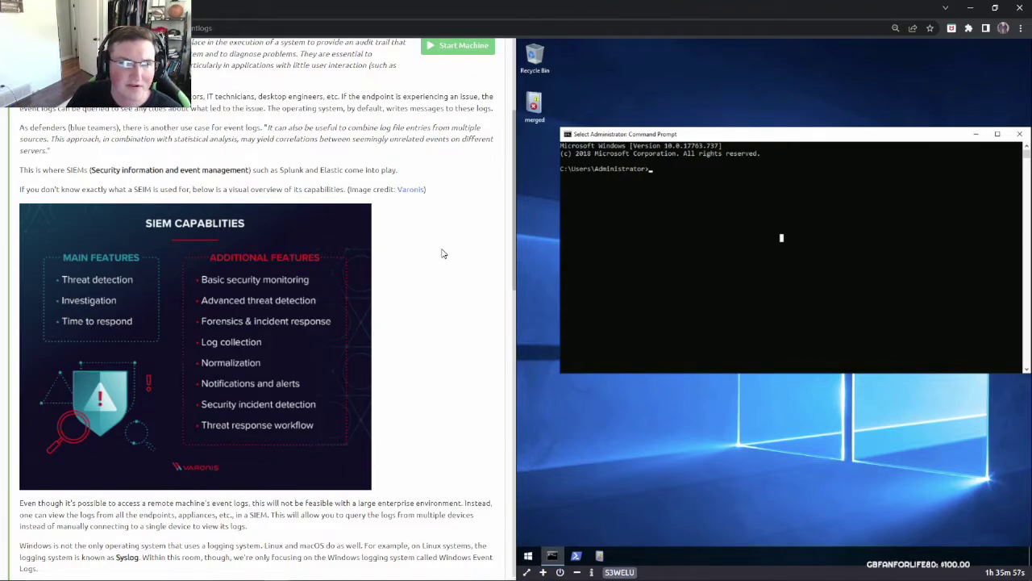
scroll(432, 252, down, 10)
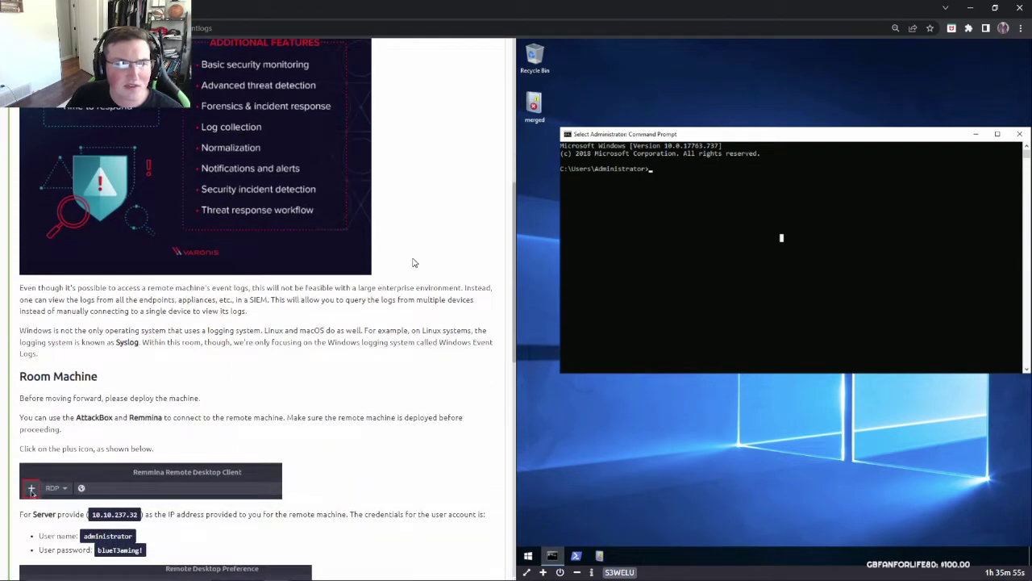
scroll(323, 282, down, 2)
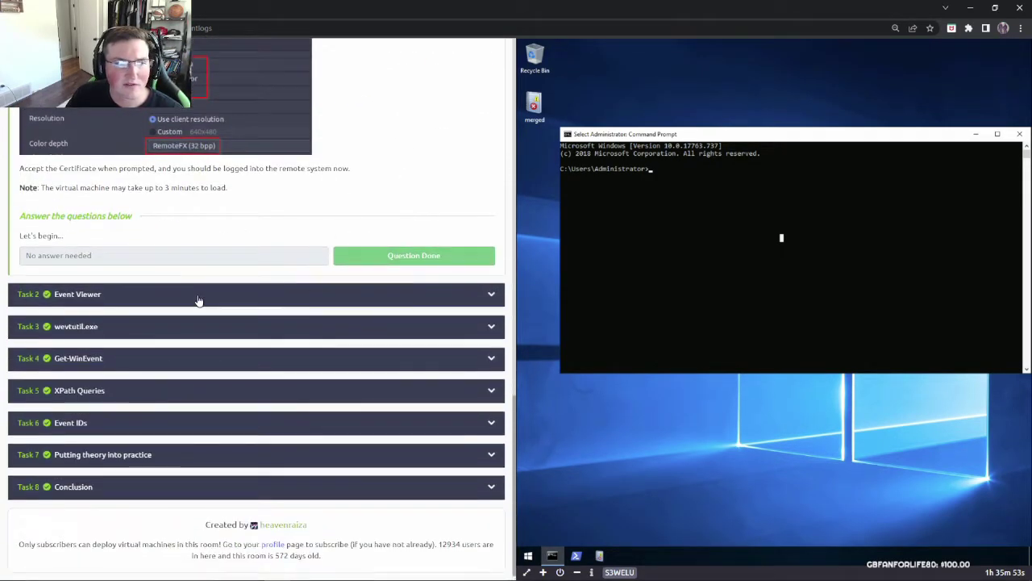
Expand Task 2, Event Viewer, in the room and launch Event Viewer on the remote machine
click(196, 295)
scroll(307, 295, down, 5)
scroll(304, 293, up, 10)
scroll(267, 316, down, 5)
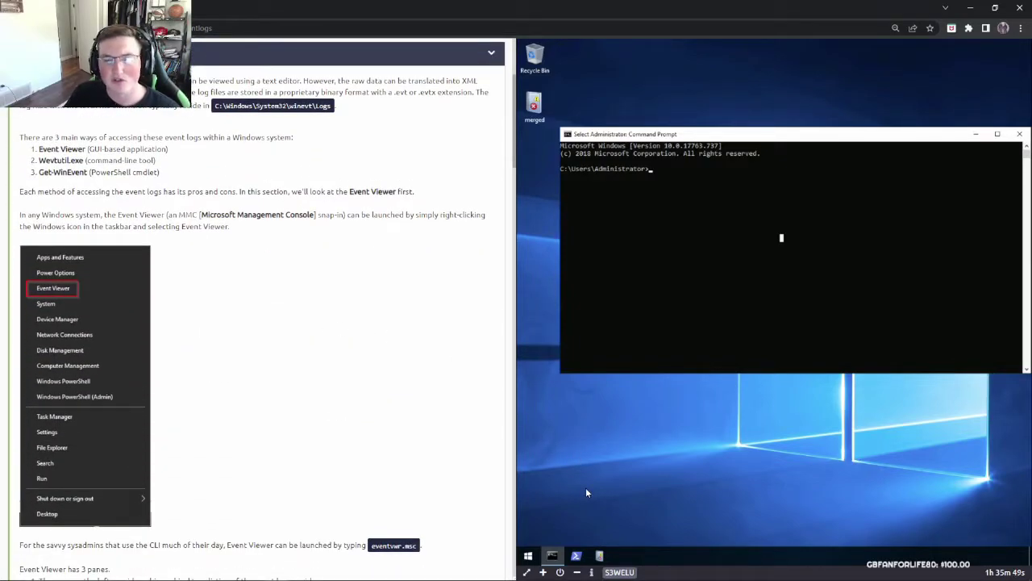
click(600, 555)
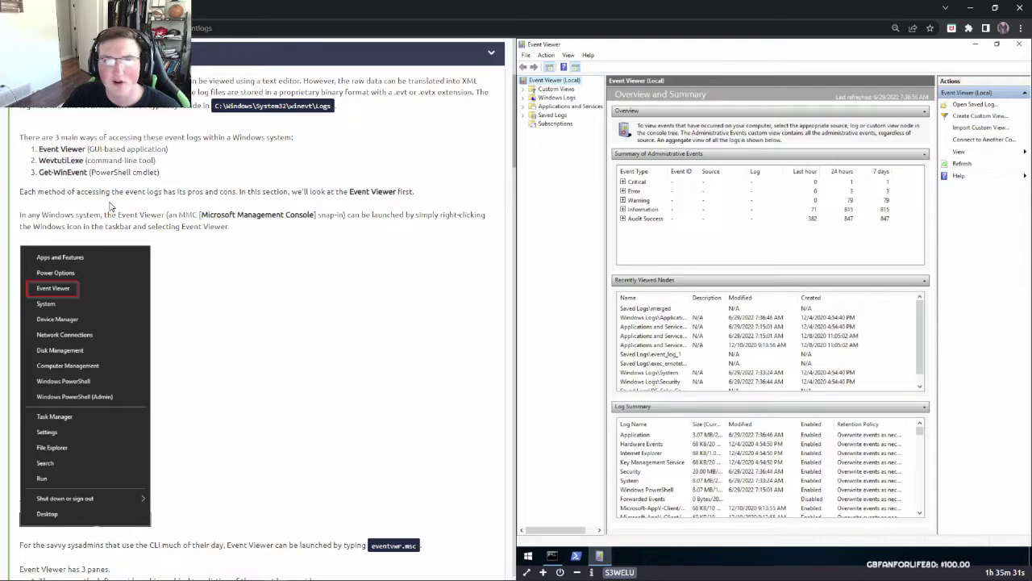
Read Task 2's explanation of the ways to access event logs, launching Event Viewer with eventvwr.msc, and its three panes
scroll(218, 228, down, 1)
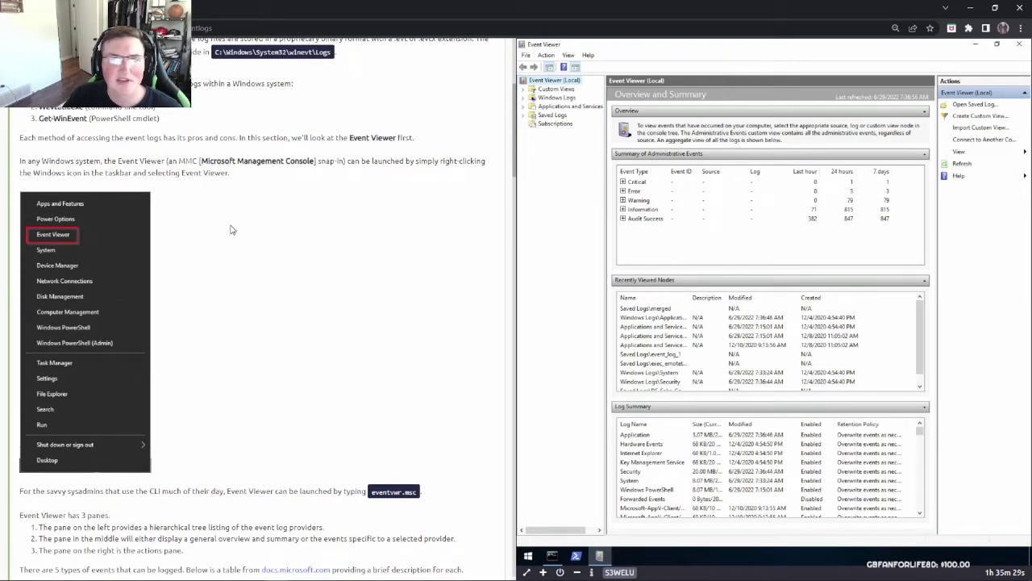
scroll(230, 230, up, 1)
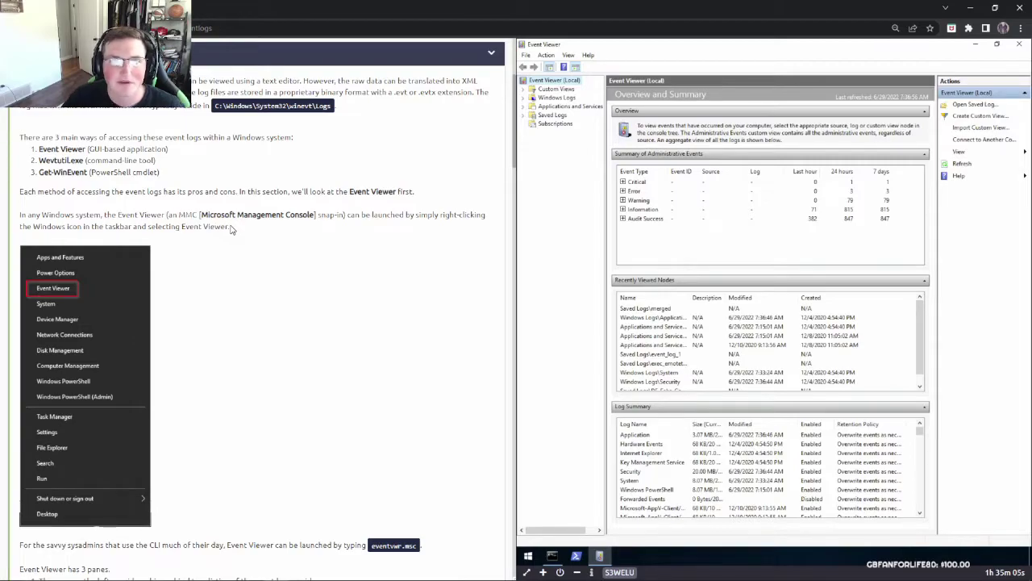
scroll(234, 228, down, 1)
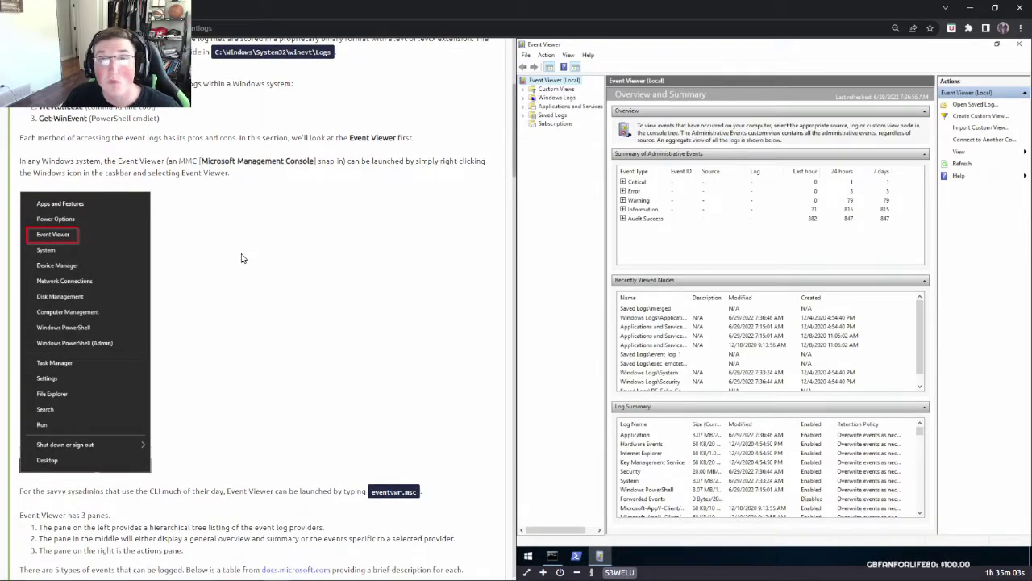
scroll(240, 259, down, 2)
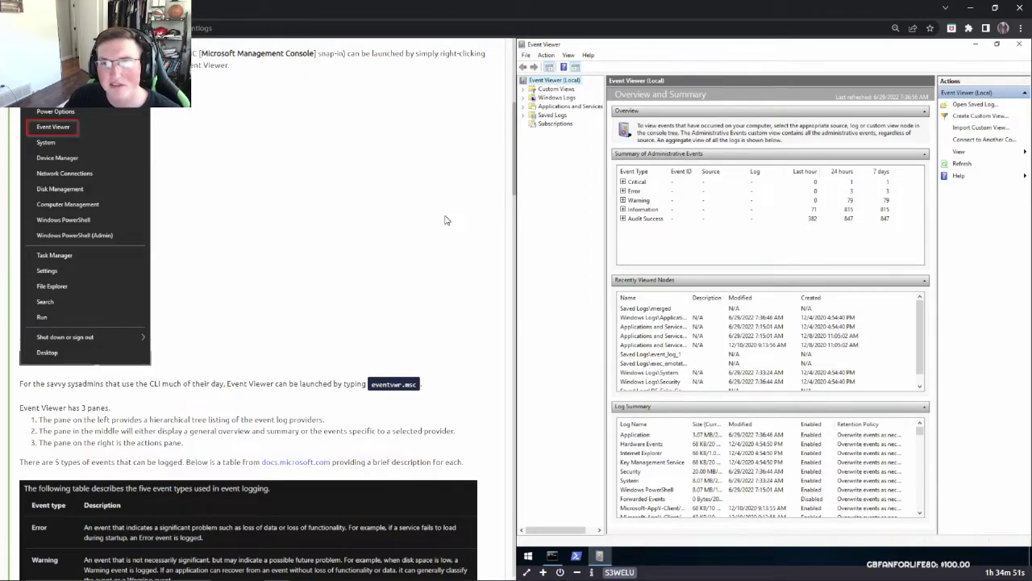
scroll(449, 221, down, 1)
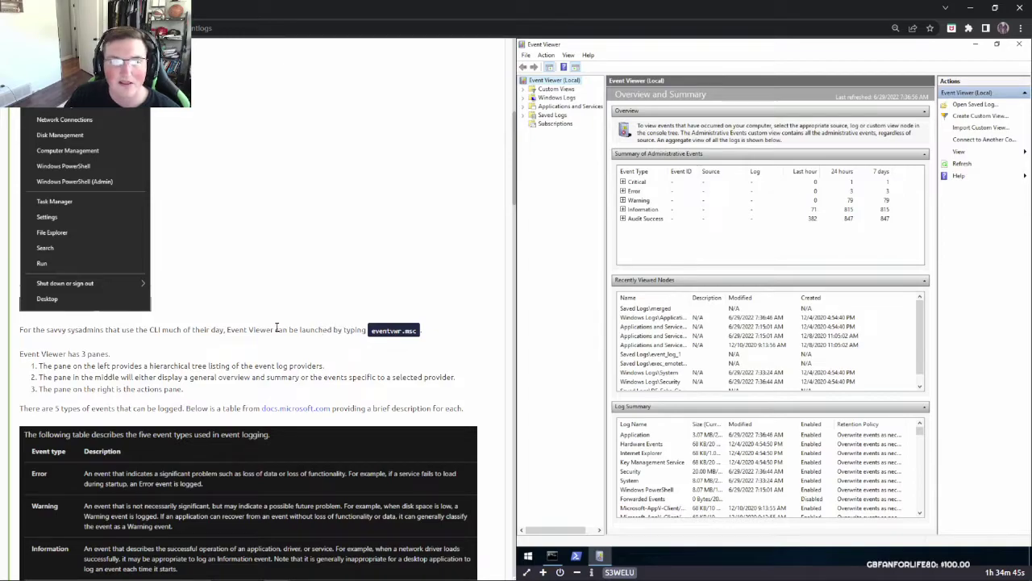
scroll(190, 355, down, 1)
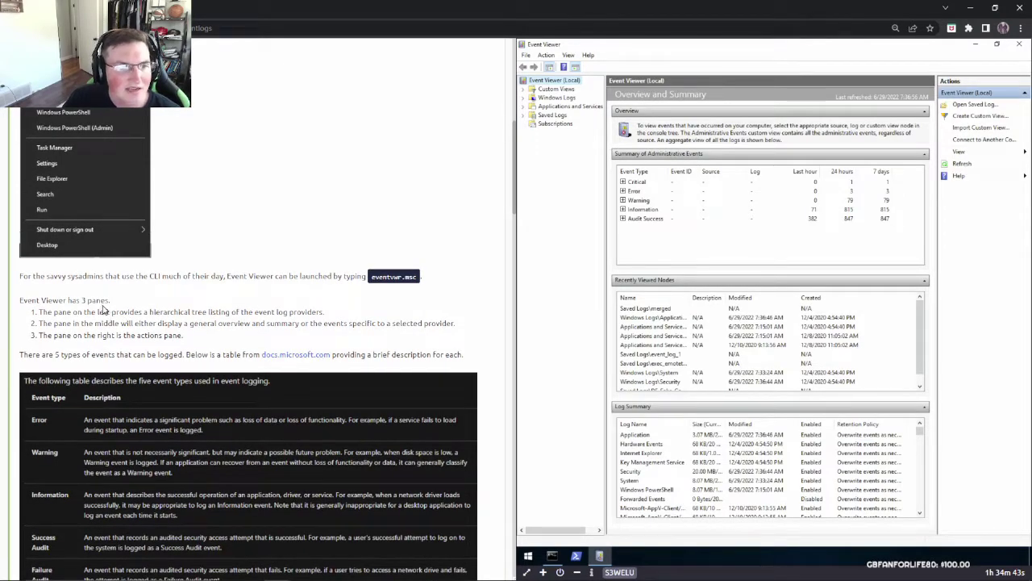
scroll(105, 315, up, 1)
drag(28, 329, 240, 329)
click(246, 330)
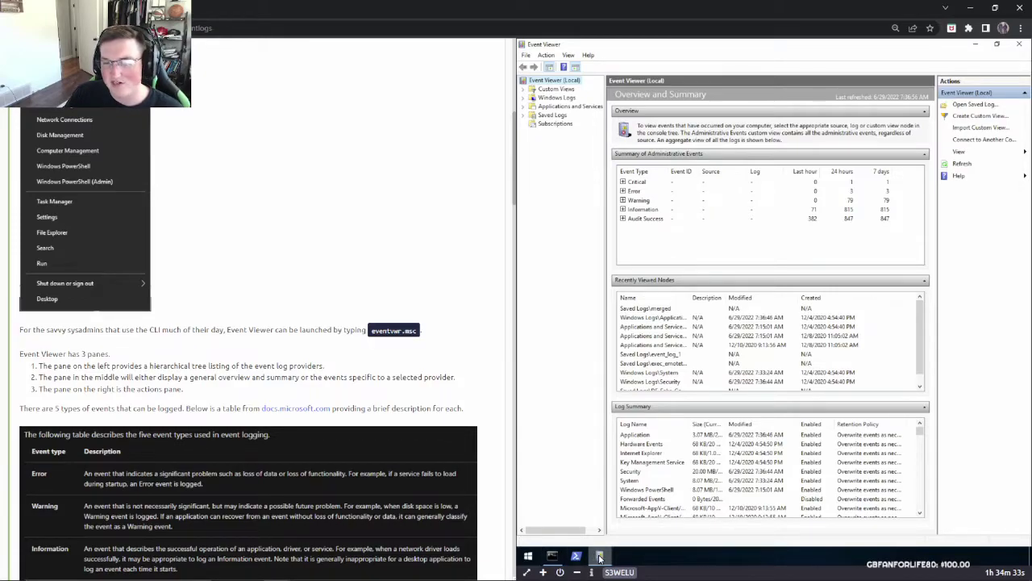
mouse_move(600, 558)
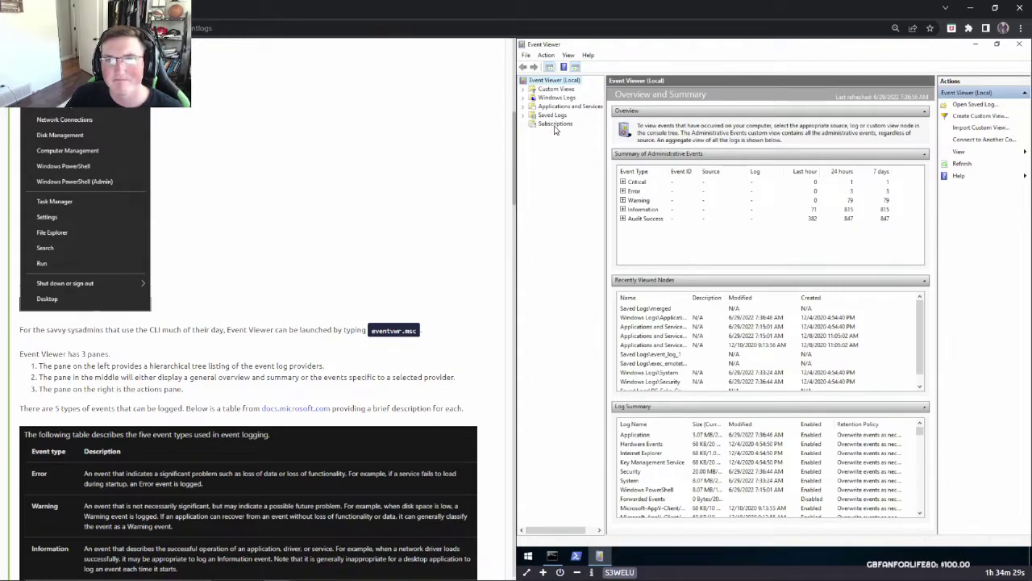
Expand Windows Logs in the Event Viewer tree and examine Task 2's descriptions of event types and panes
click(523, 98)
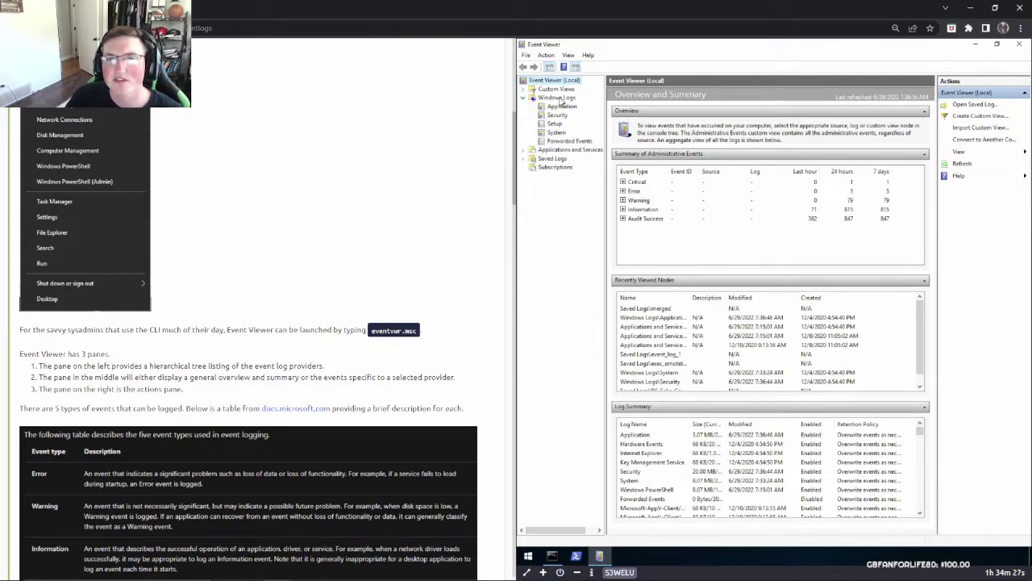
scroll(350, 228, down, 2)
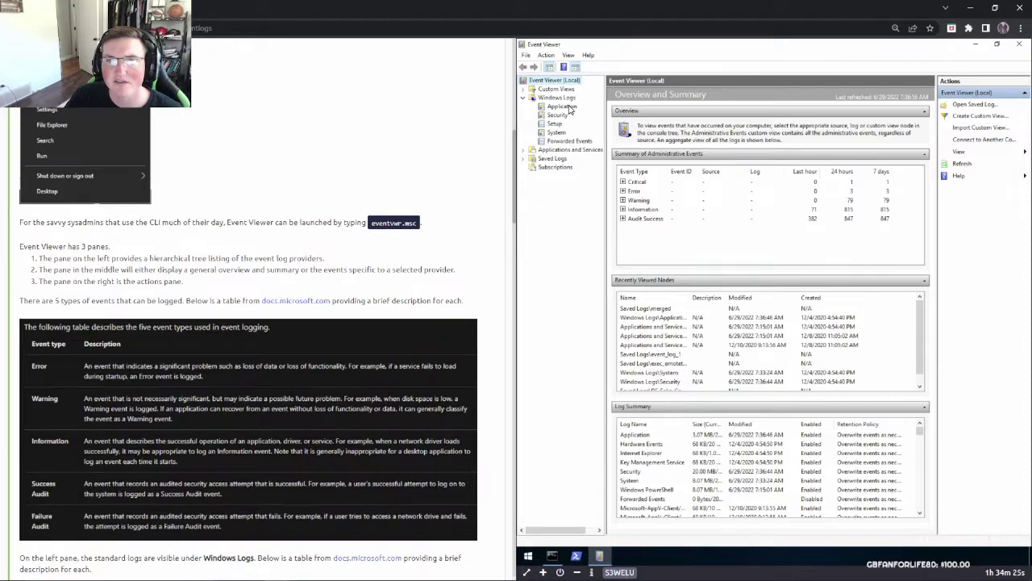
scroll(347, 208, down, 2)
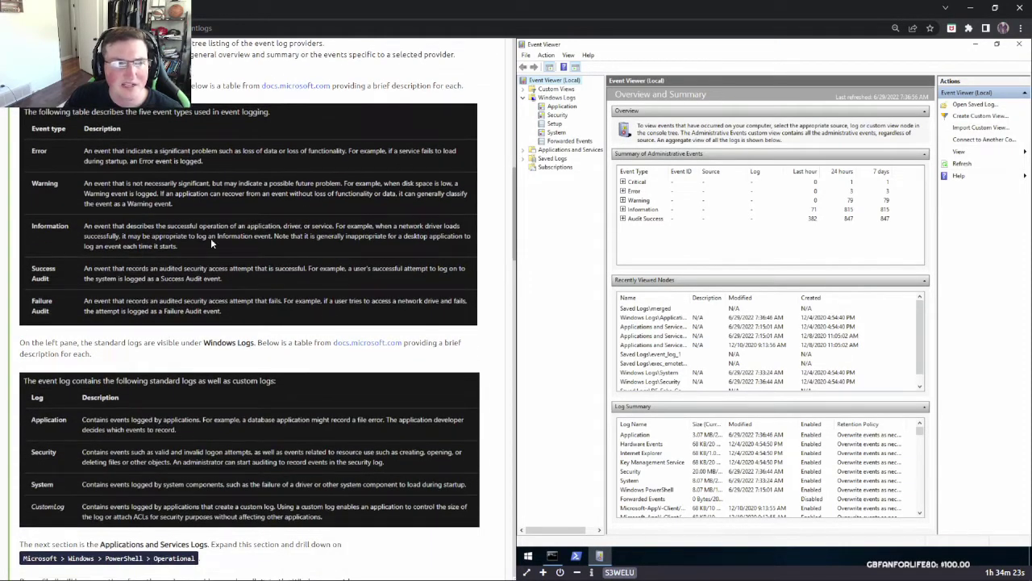
scroll(210, 238, up, 2)
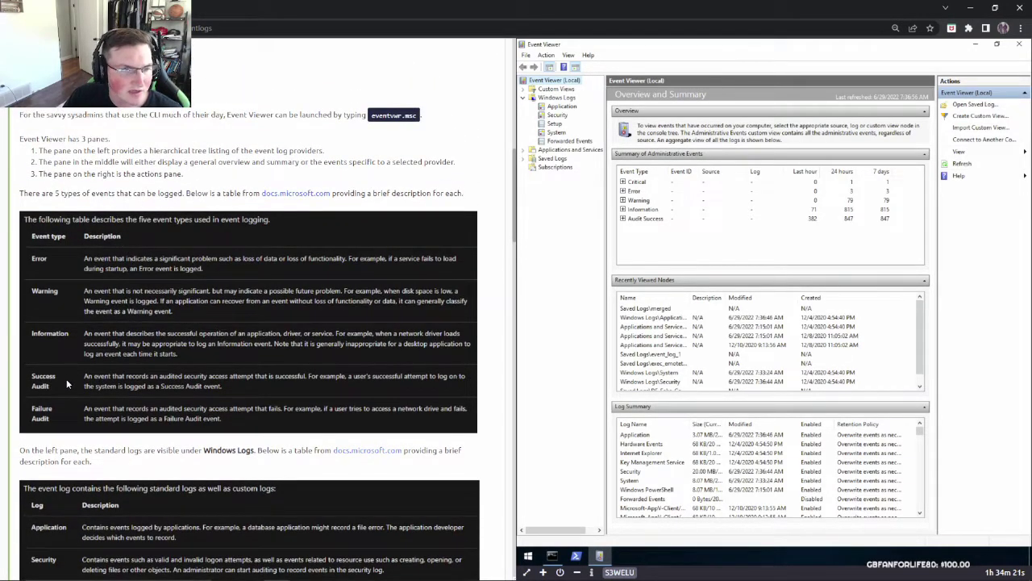
scroll(121, 347, down, 2)
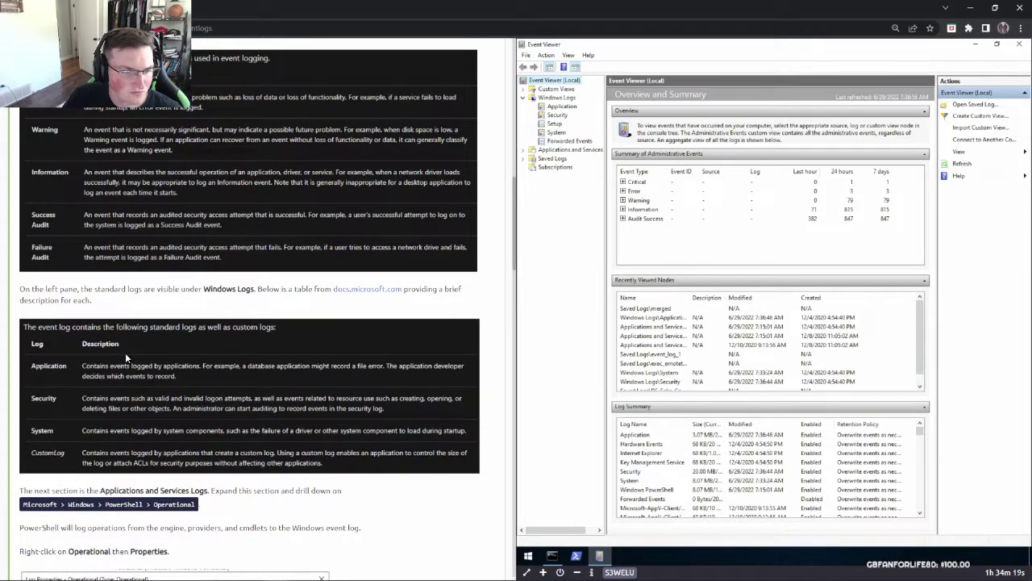
scroll(125, 353, down, 6)
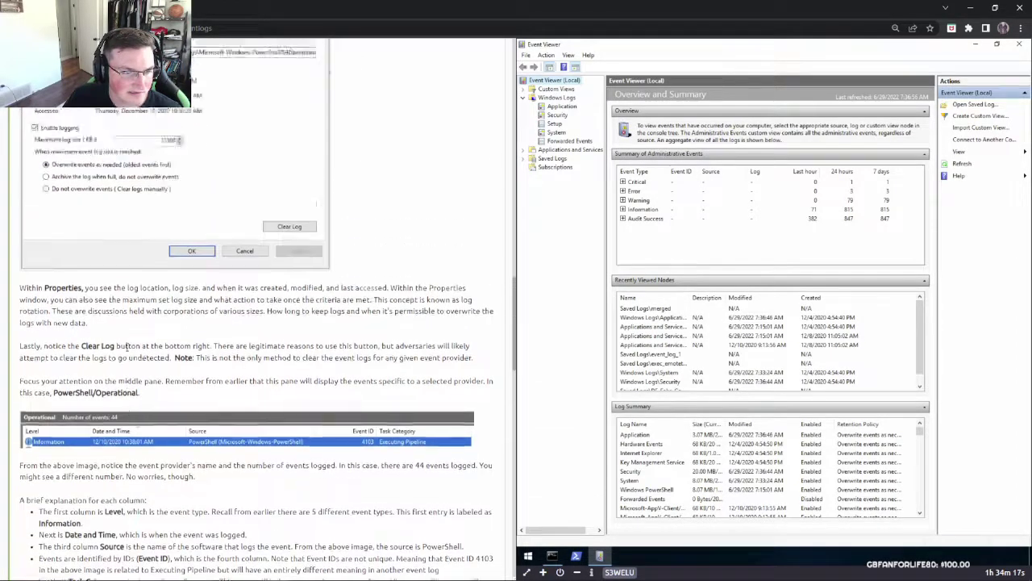
scroll(126, 345, up, 10)
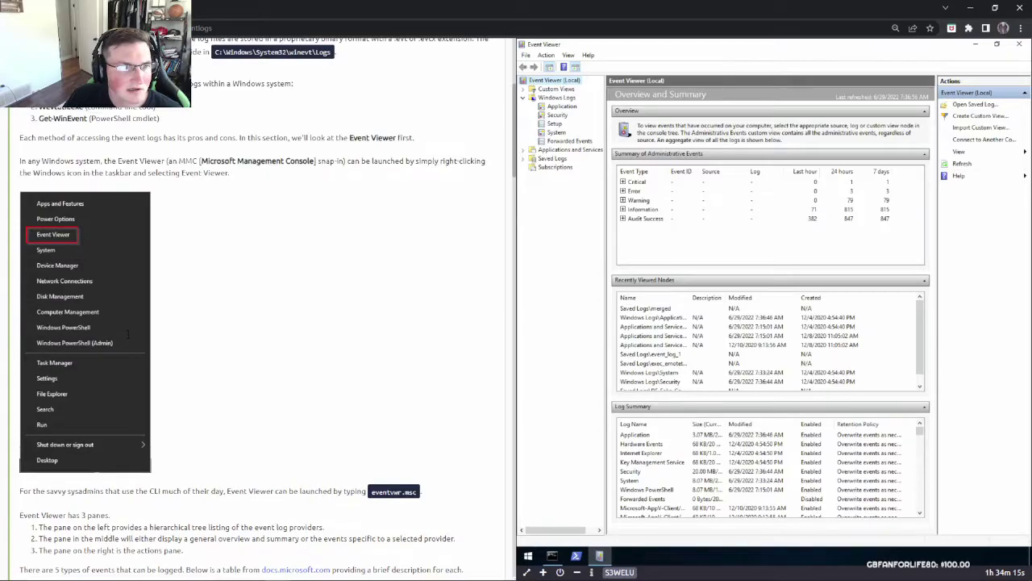
scroll(129, 334, down, 5)
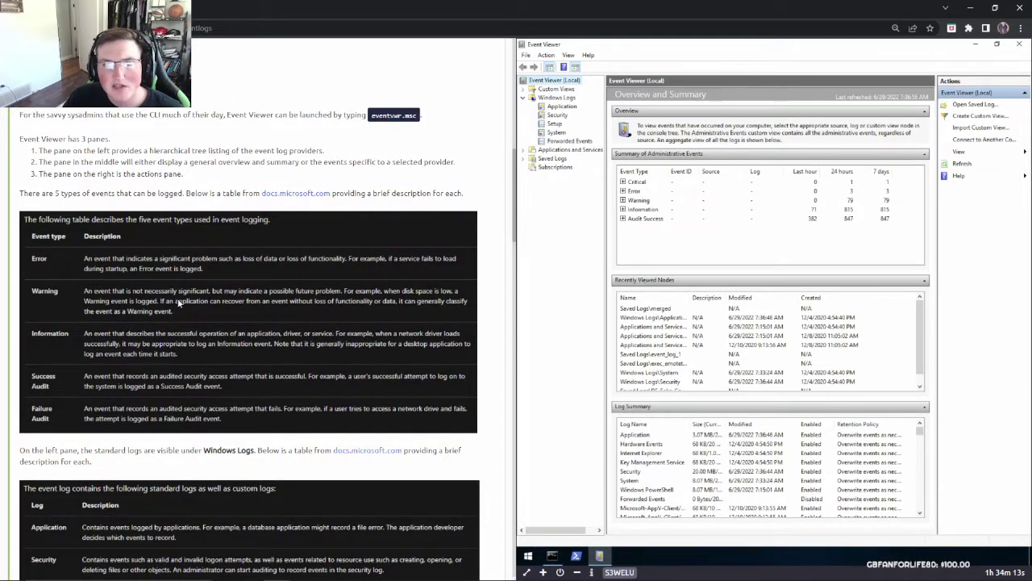
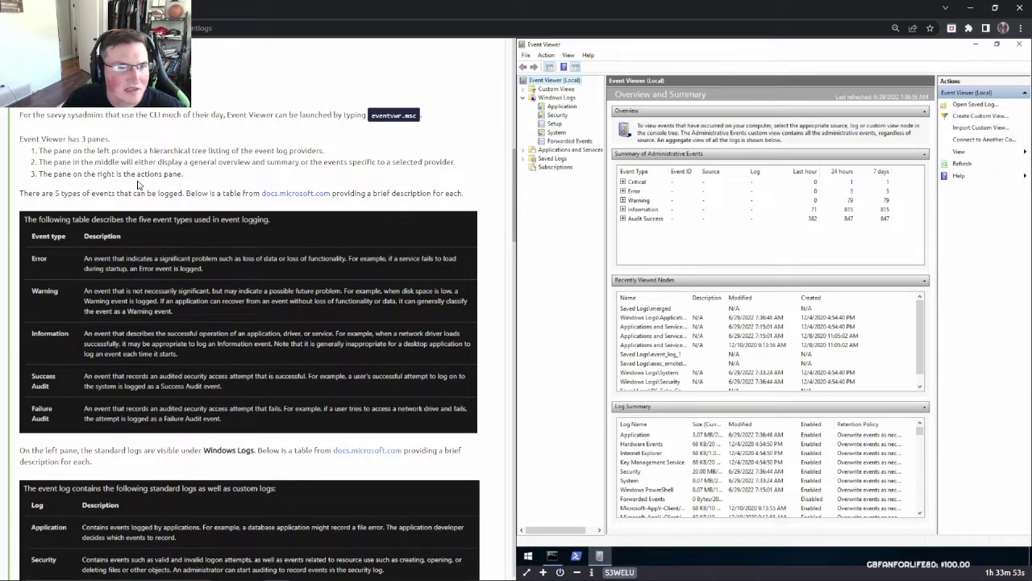
scroll(134, 178, down, 3)
scroll(254, 257, up, 4)
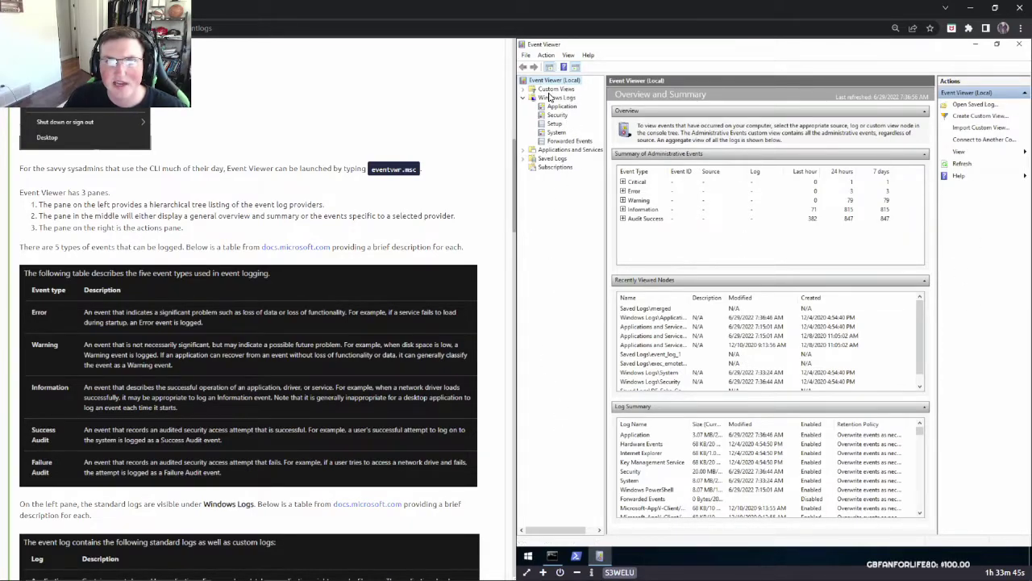
click(524, 98)
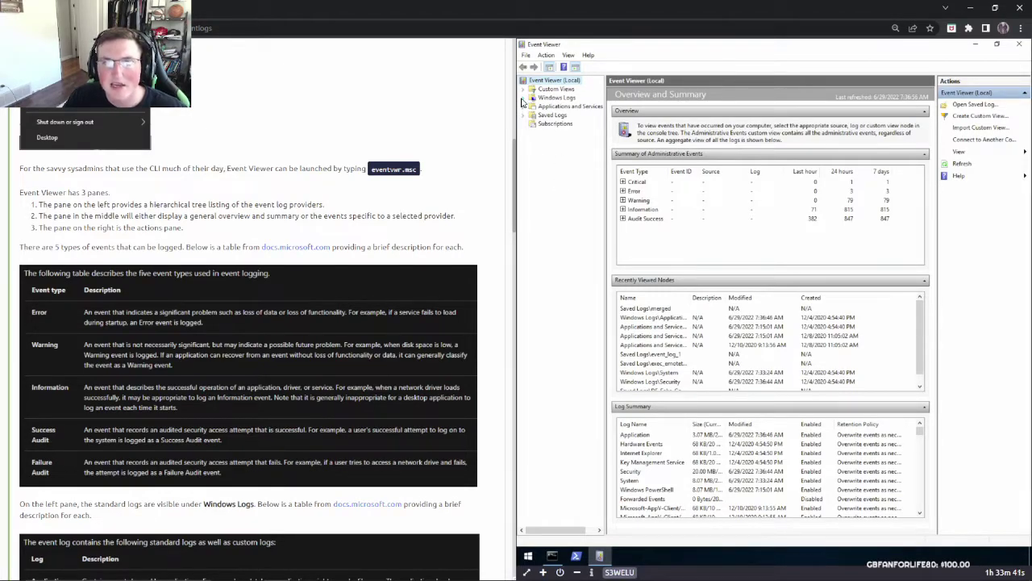
click(524, 98)
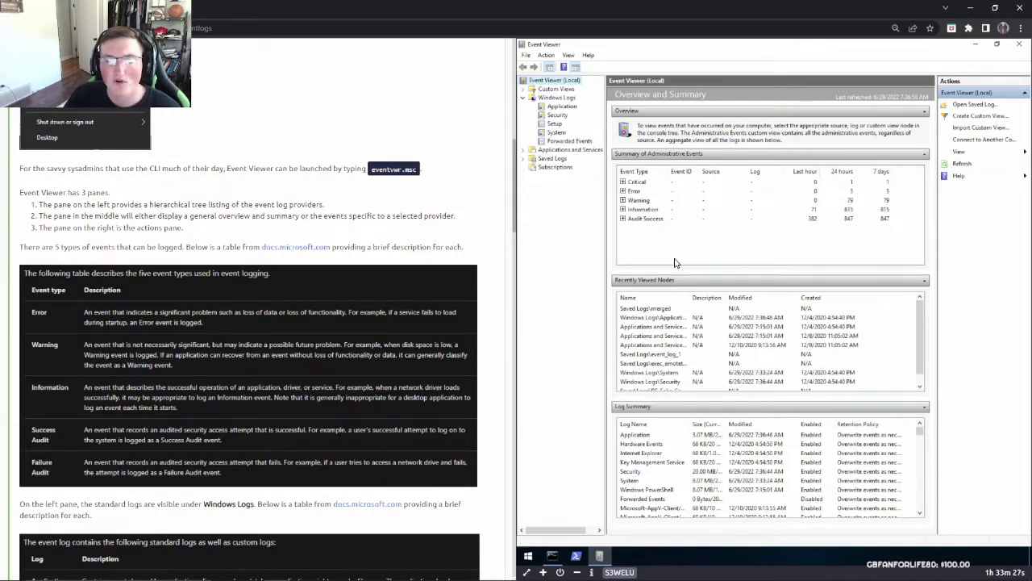
Review Task 2's table of standard logs and open the Application log with its Source column widened to show full names
scroll(367, 233, down, 1)
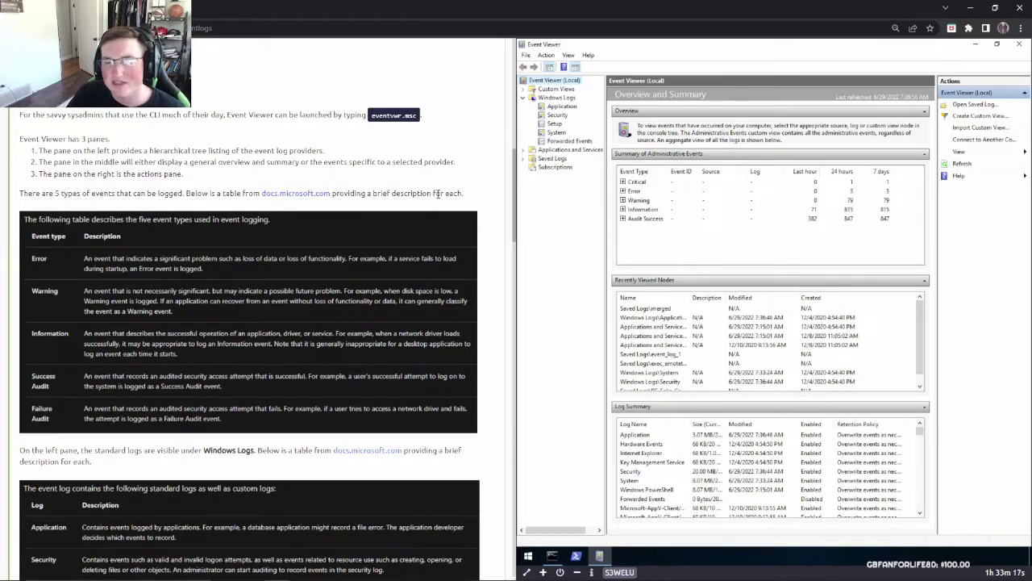
scroll(429, 278, down, 1)
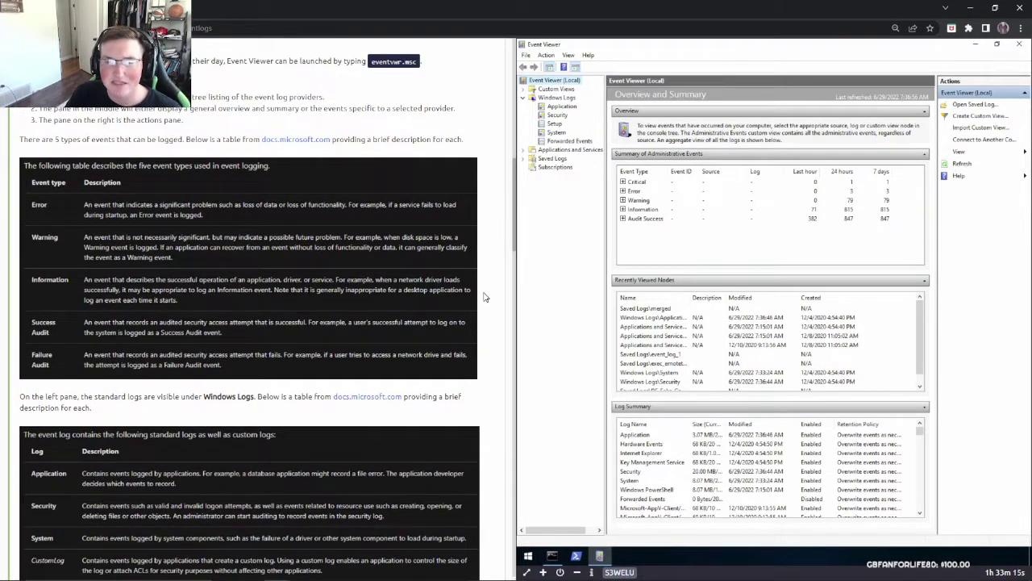
scroll(484, 297, down, 1)
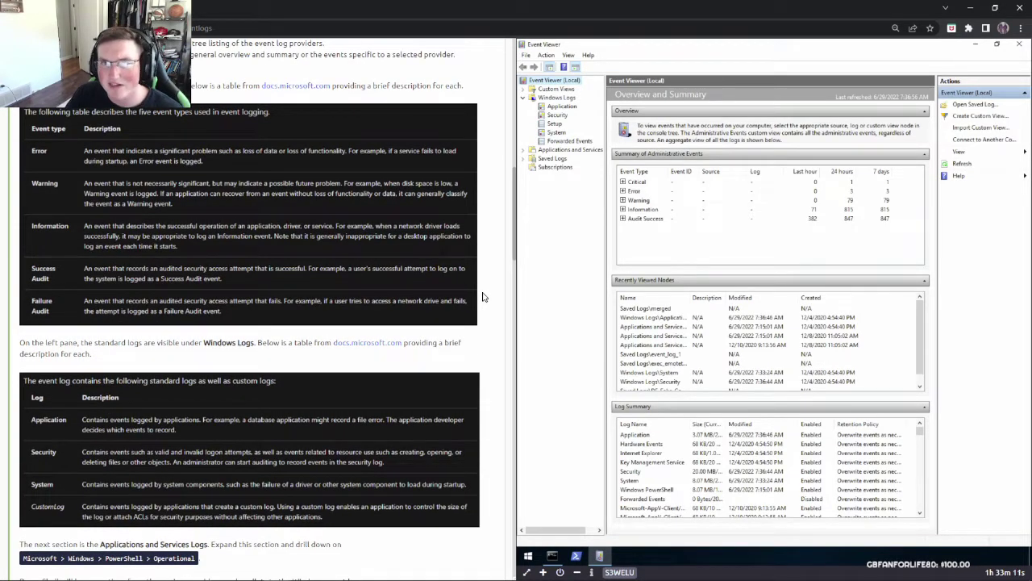
scroll(306, 280, down, 1)
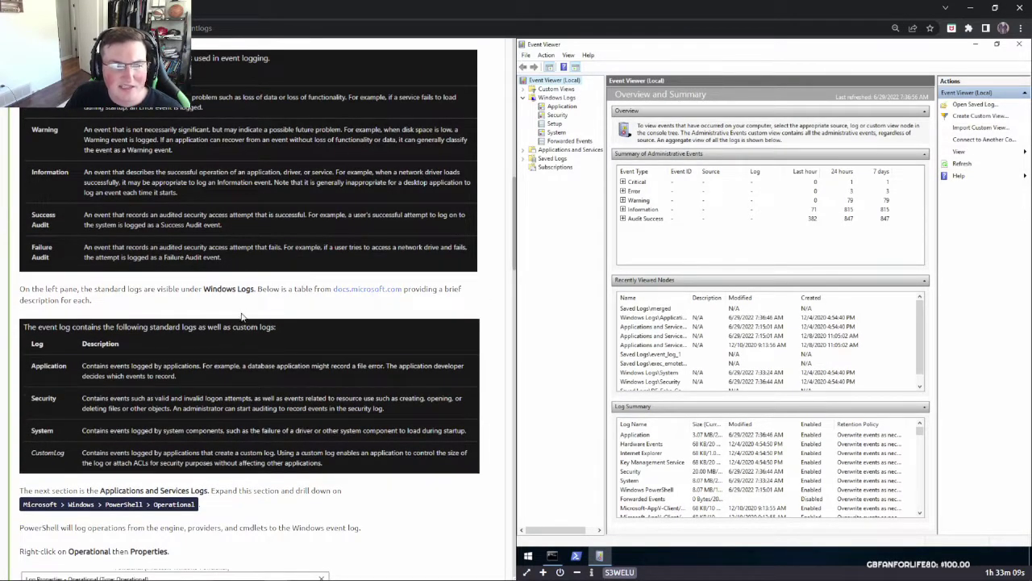
scroll(237, 322, down, 1)
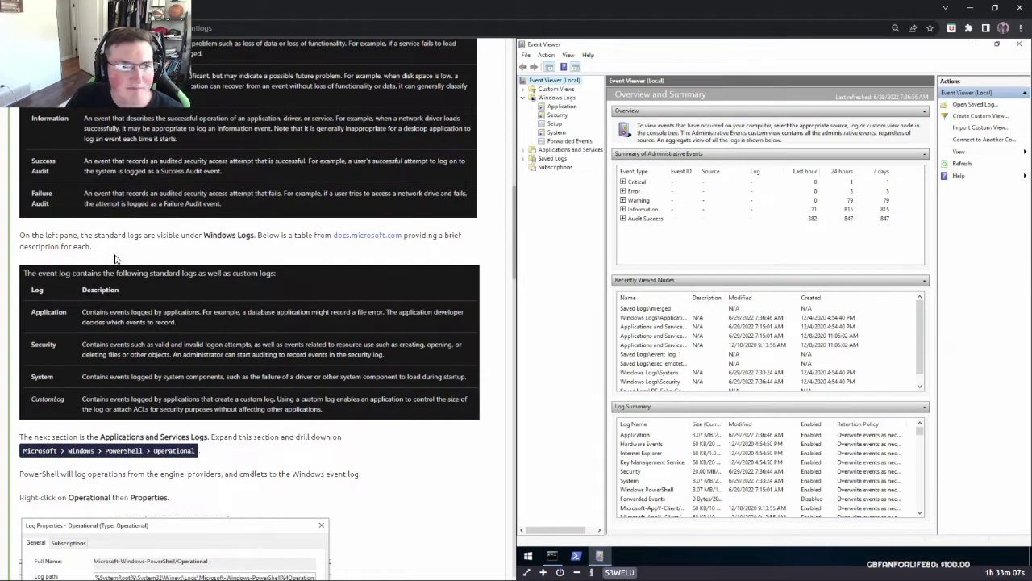
scroll(112, 256, down, 1)
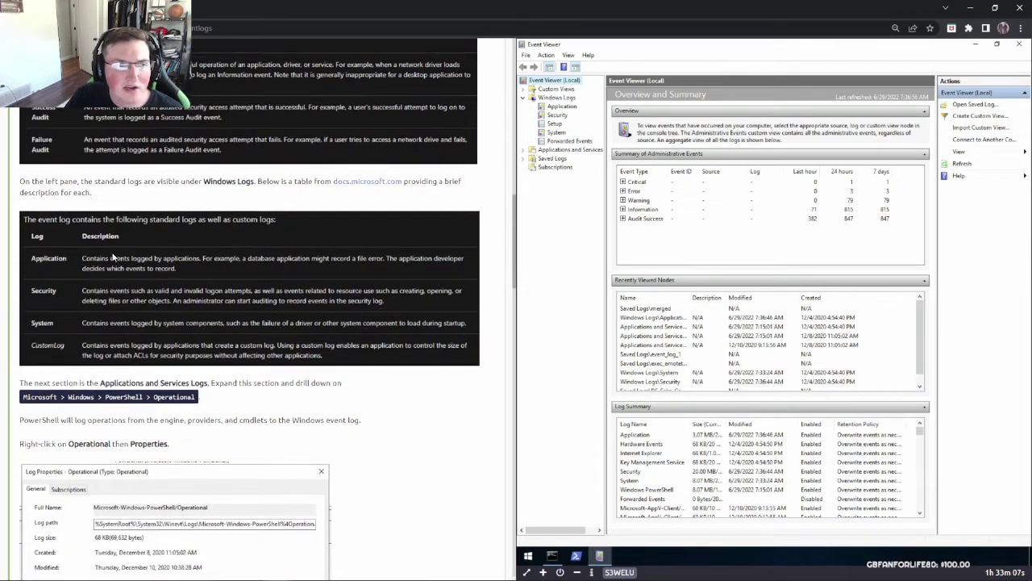
click(563, 107)
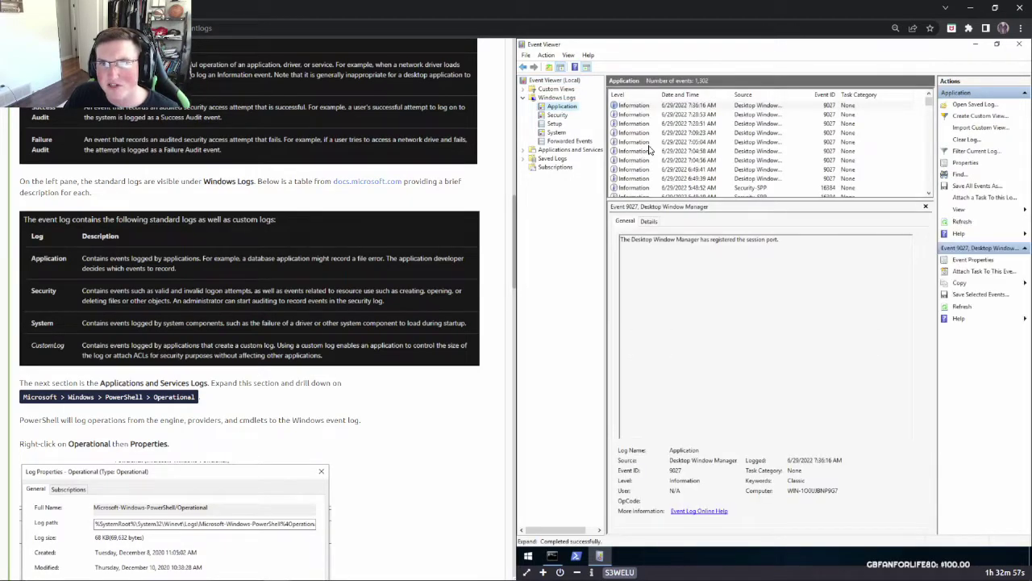
drag(786, 94, 817, 94)
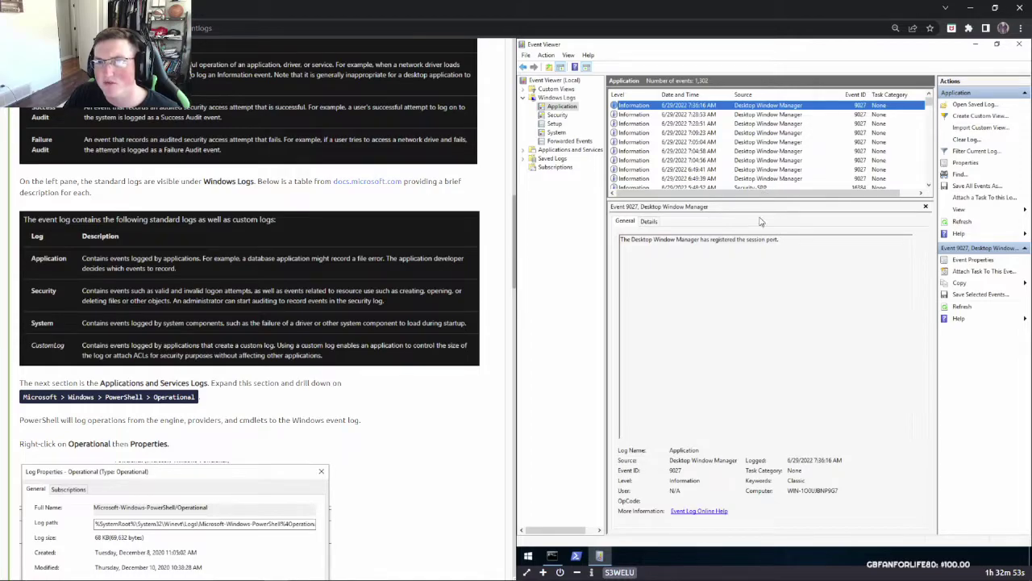
Browse the Application log's event list and open the Security log under Windows Logs
scroll(731, 151, down, 4)
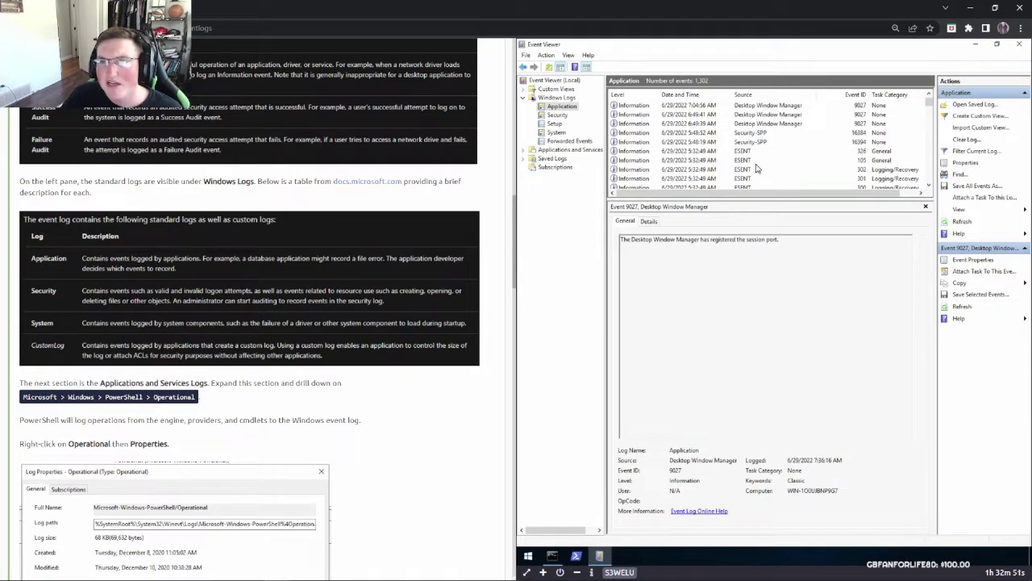
scroll(754, 166, up, 4)
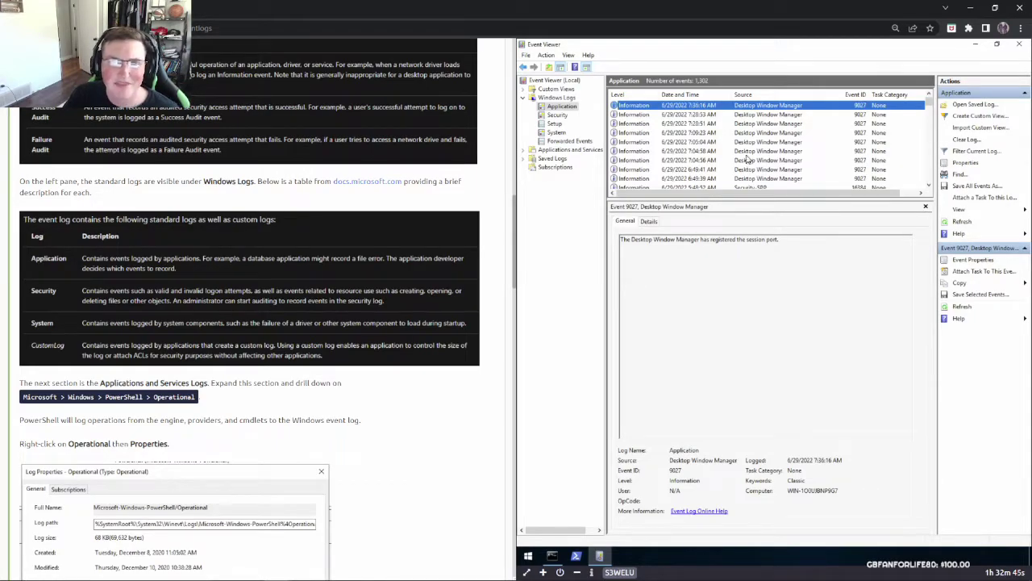
click(557, 115)
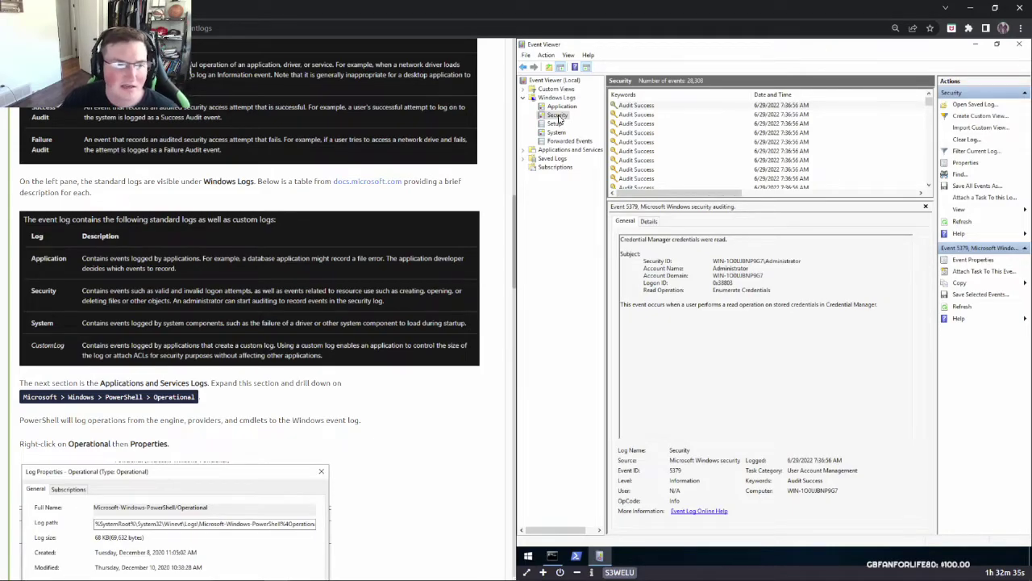
Read Task 2's Applications and Services Logs instructions and expand that section and its Microsoft folder in Event Viewer
scroll(313, 274, down, 1)
scroll(313, 272, down, 4)
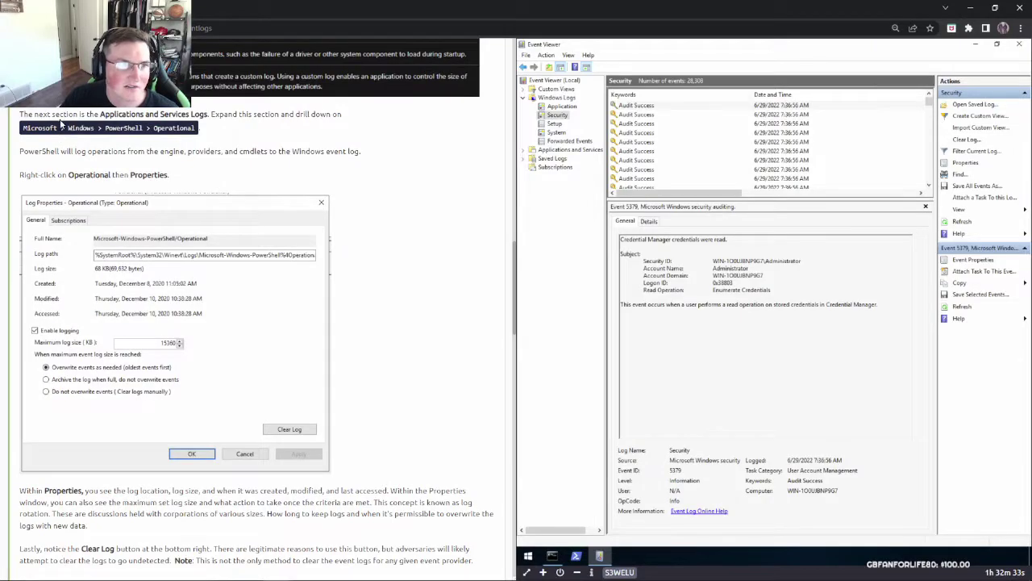
drag(71, 114, 246, 114)
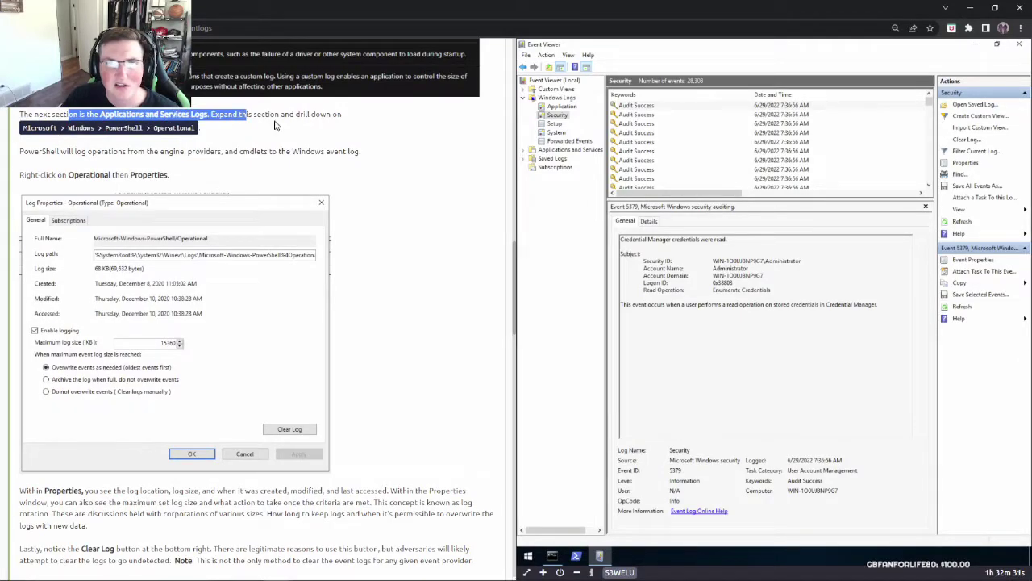
click(290, 131)
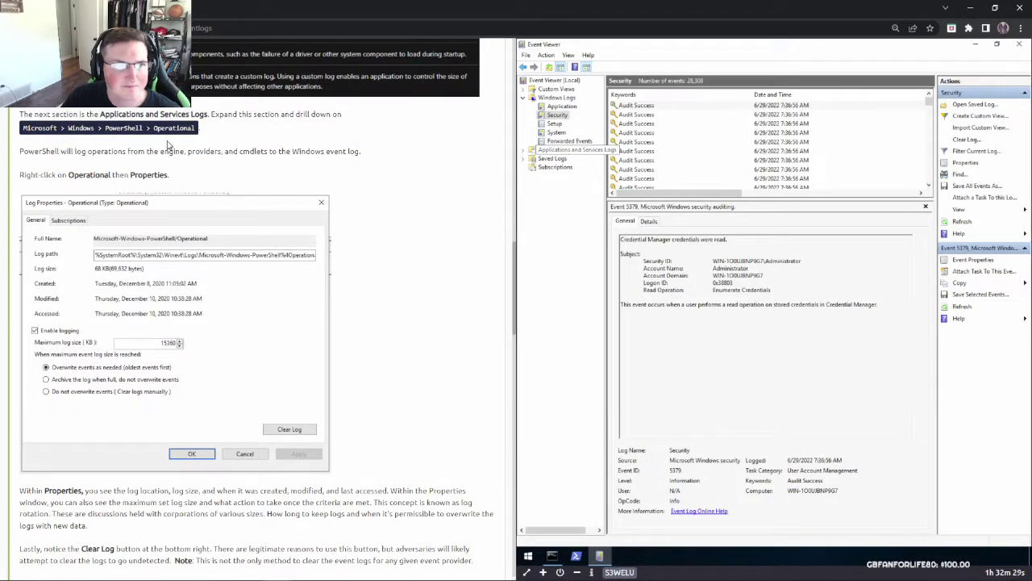
click(533, 150)
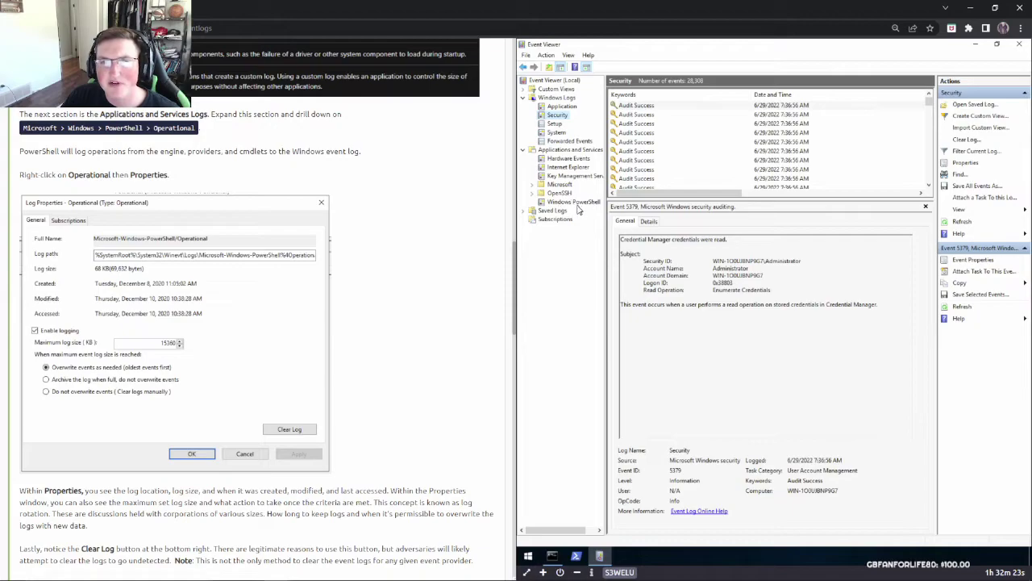
click(531, 186)
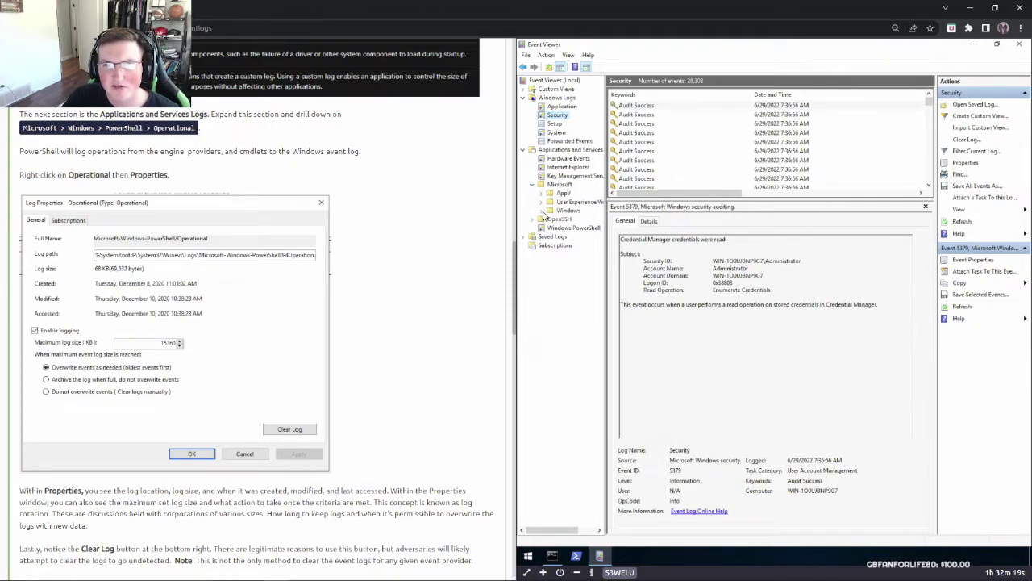
Expand the PowerShell folder under Microsoft > Windows, view its Admin log, and open its Operational log
drag(601, 143, 599, 357)
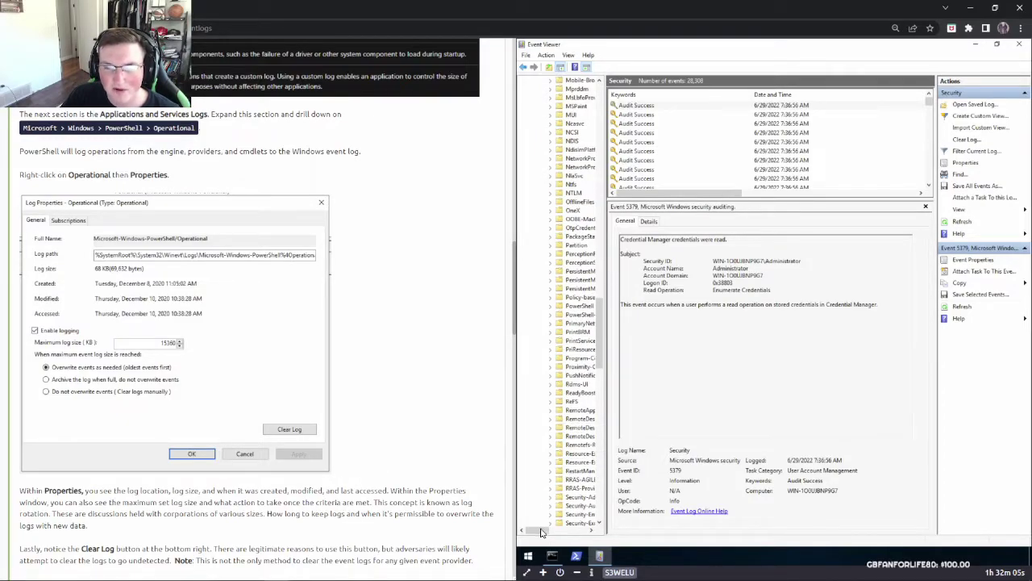
click(593, 530)
click(593, 530)
click(593, 530)
click(593, 530)
click(528, 307)
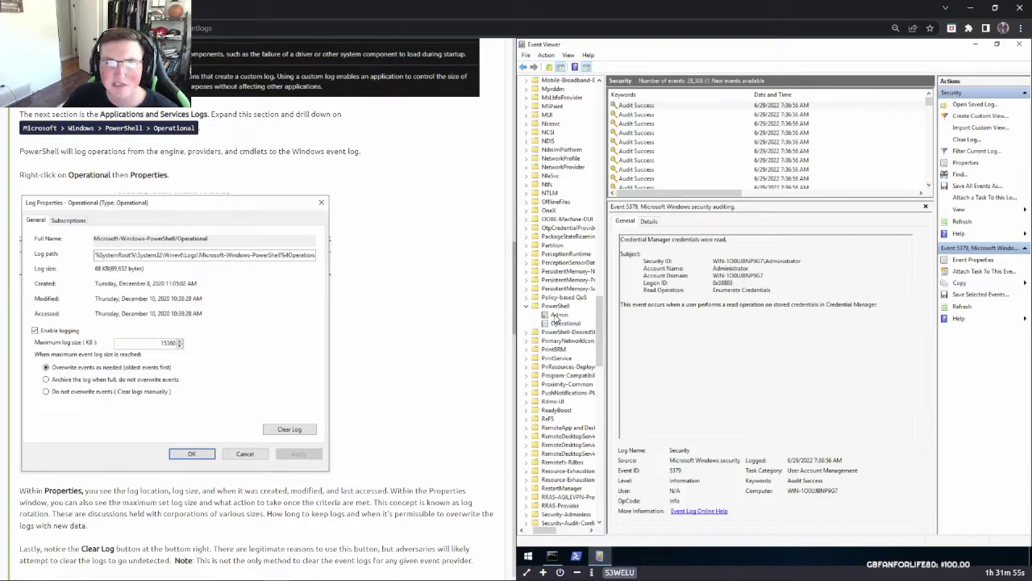
click(556, 315)
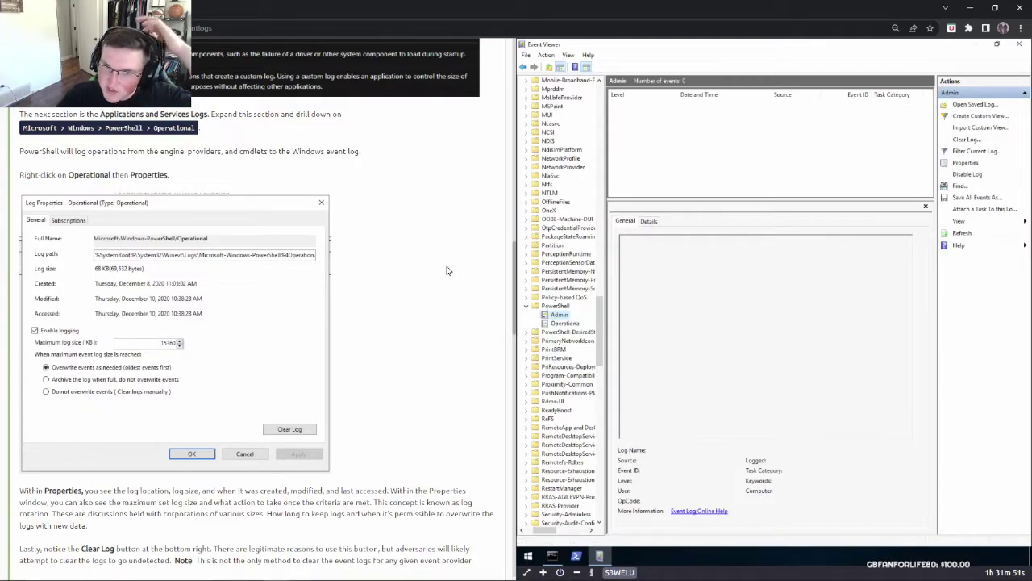
click(564, 324)
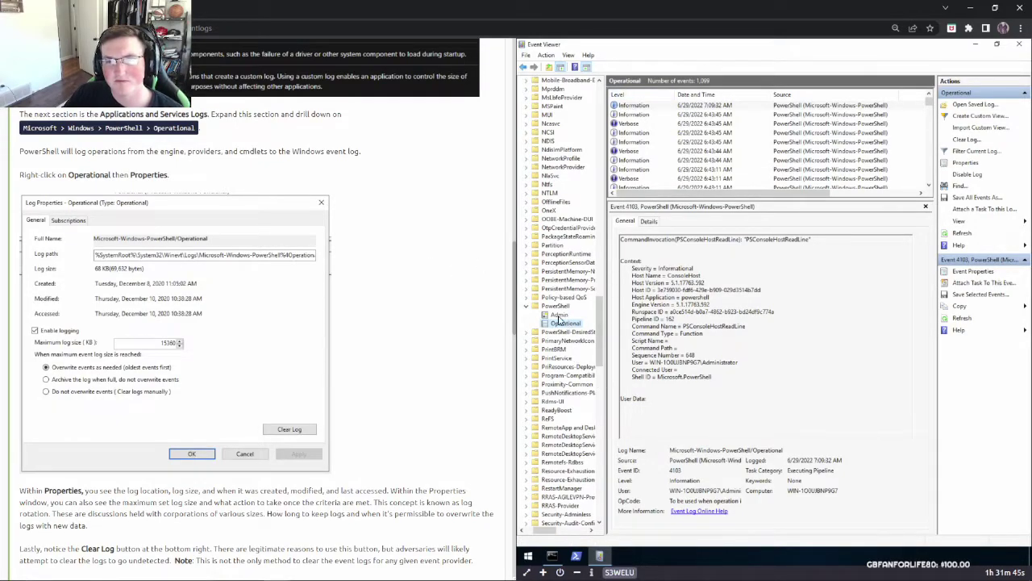
Find Task 2's instruction about log properties and open the properties of the PowerShell Operational log
scroll(357, 355, down, 2)
scroll(359, 359, down, 3)
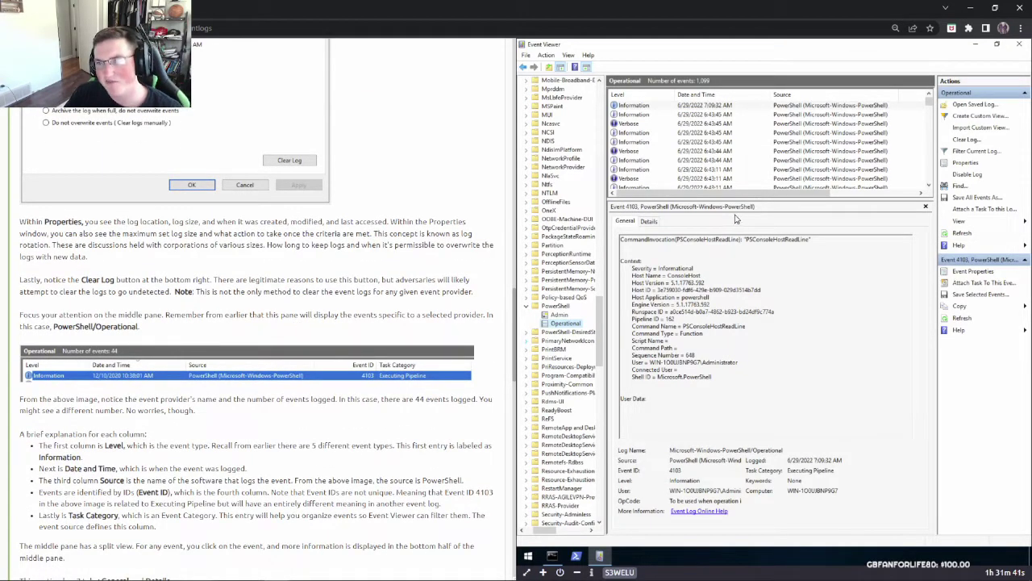
scroll(585, 242, up, 3)
scroll(586, 250, down, 3)
scroll(586, 250, down, 1)
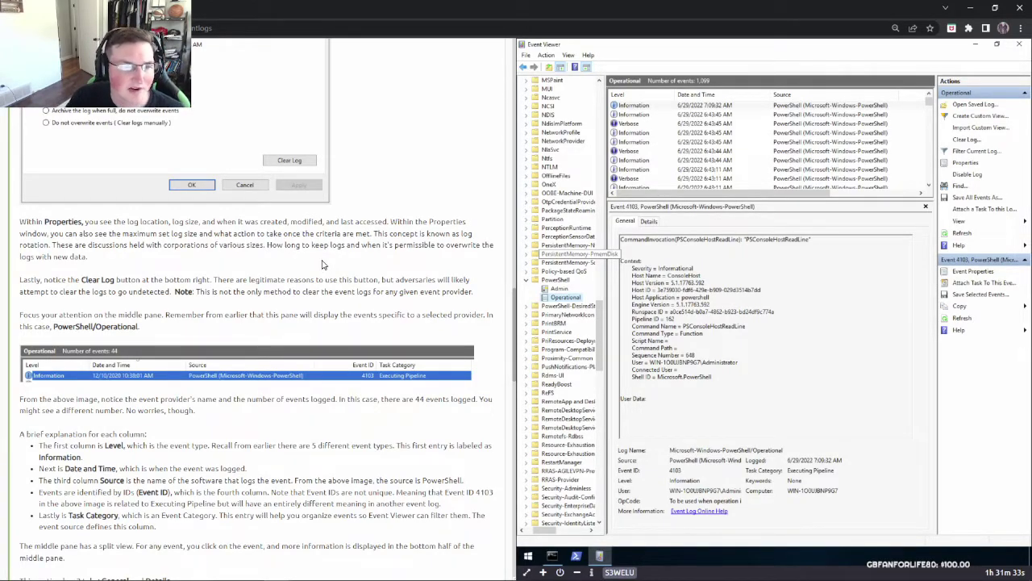
scroll(99, 248, up, 3)
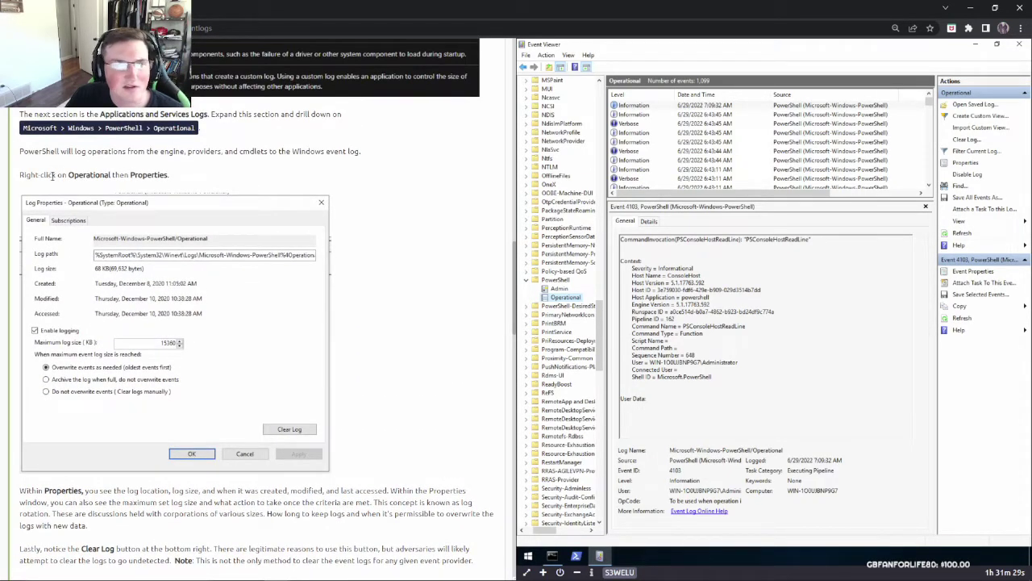
right_click(565, 302)
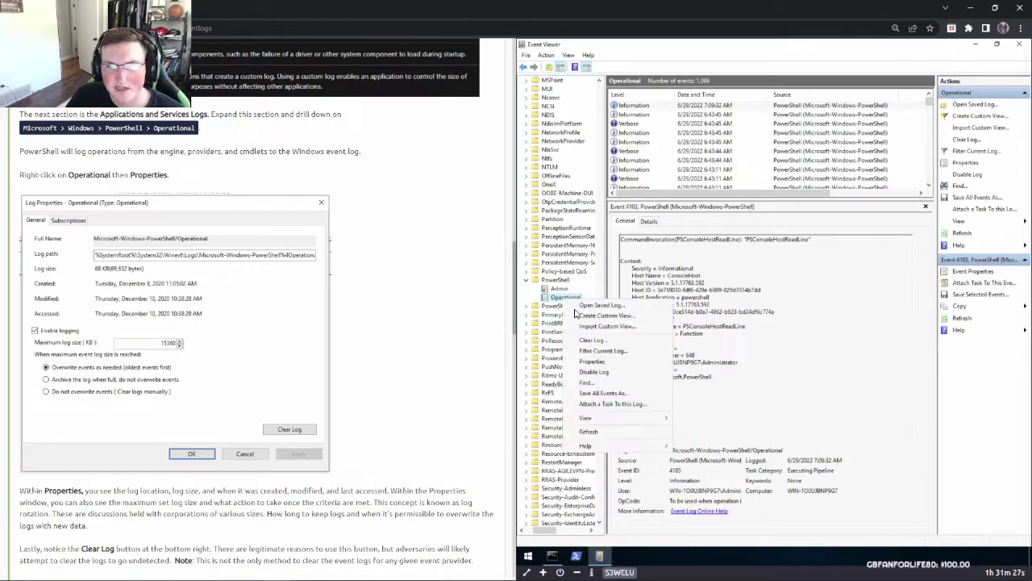
click(605, 367)
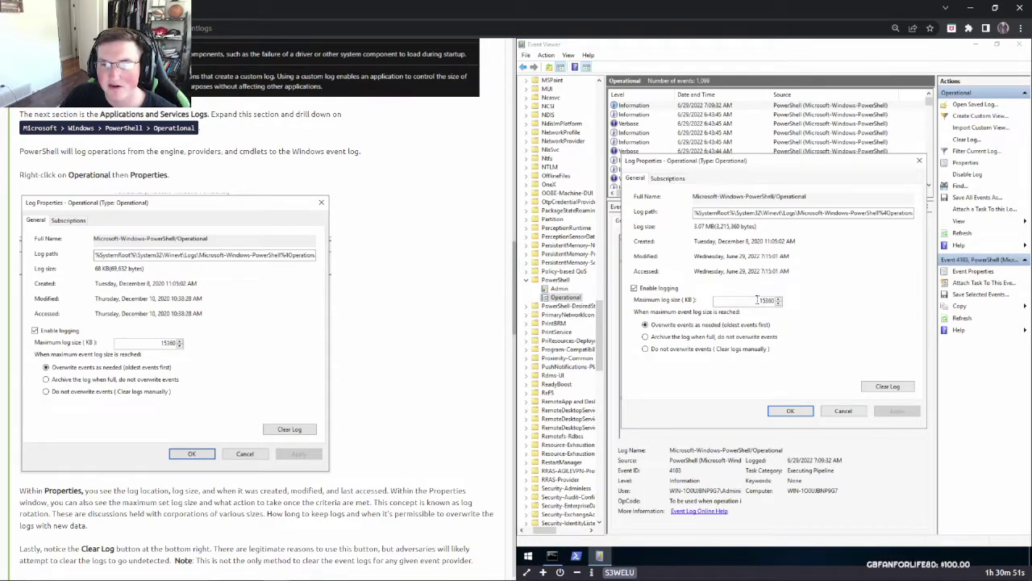
Examine the Operational log's maximum size setting alongside Task 2's properties explanation, and close the properties without changes
double_click(773, 299)
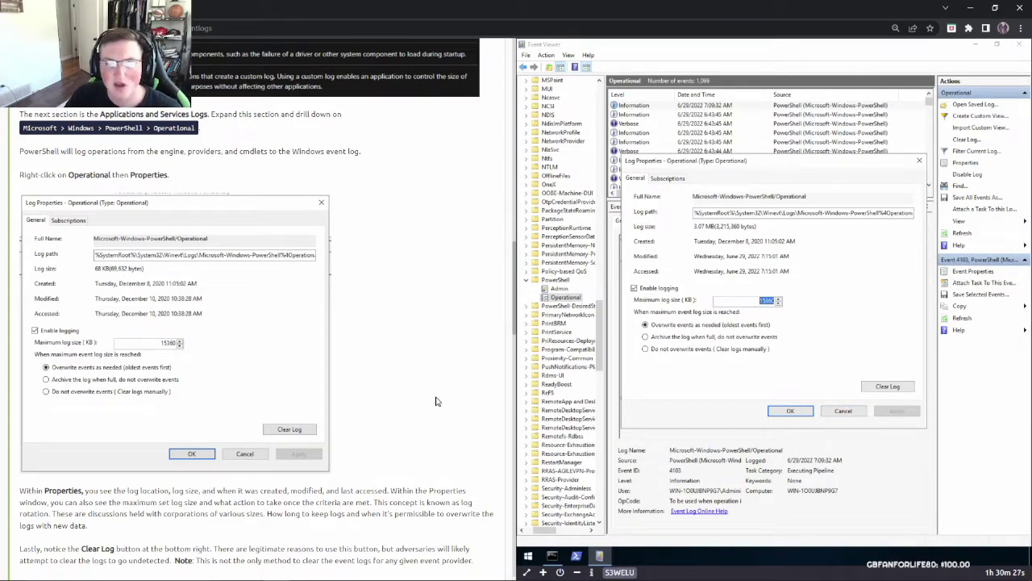
scroll(438, 413, down, 1)
scroll(439, 415, down, 1)
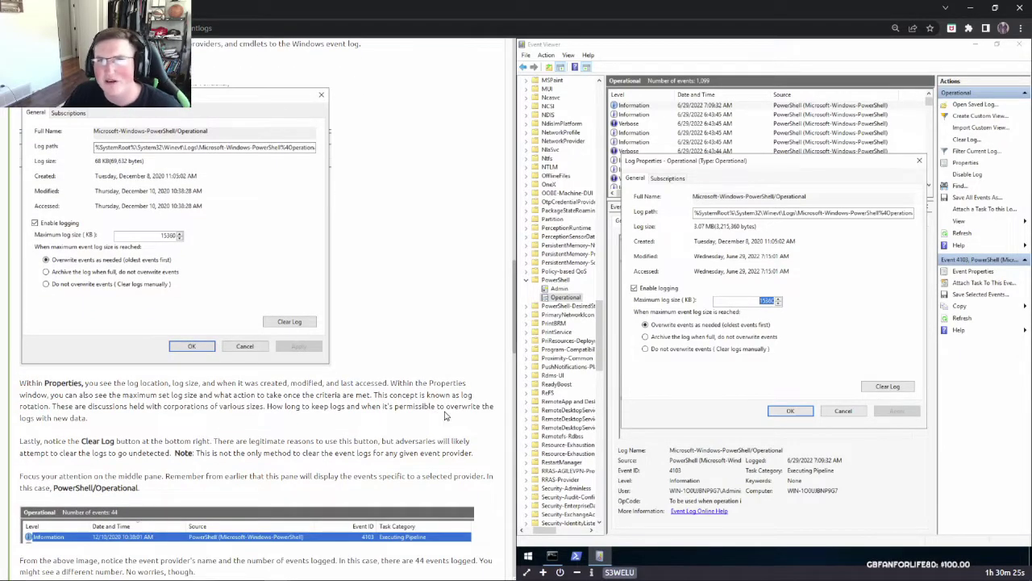
scroll(439, 409, down, 1)
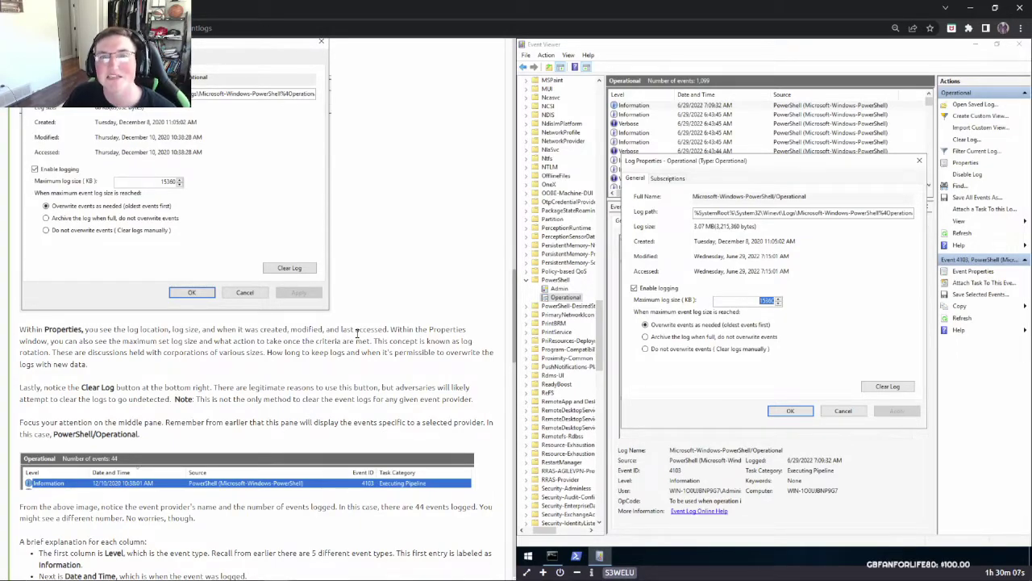
click(842, 413)
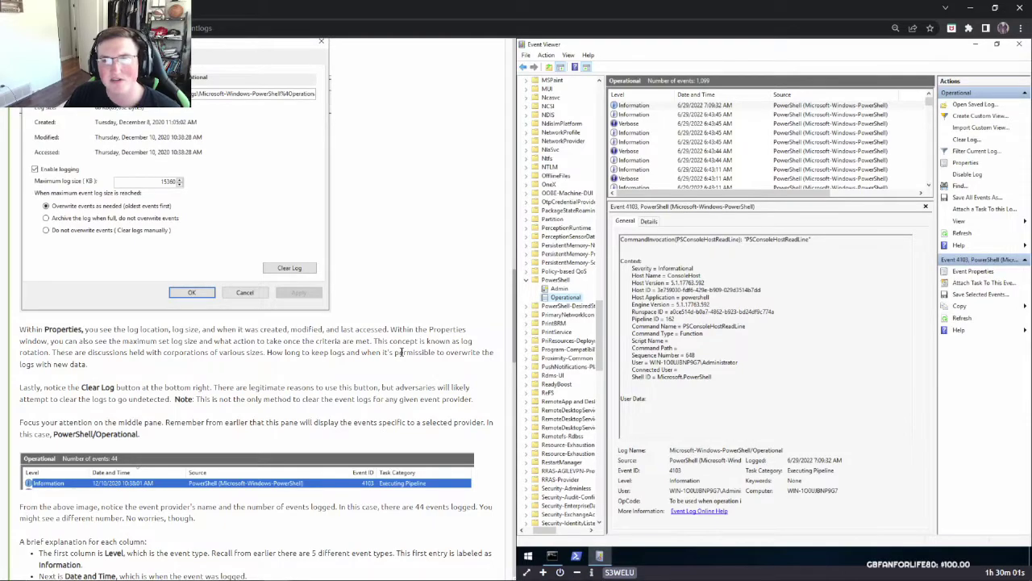
Read Task 2's explanation of log rotation and of how adversaries may clear logs to go undetected
scroll(208, 365, down, 2)
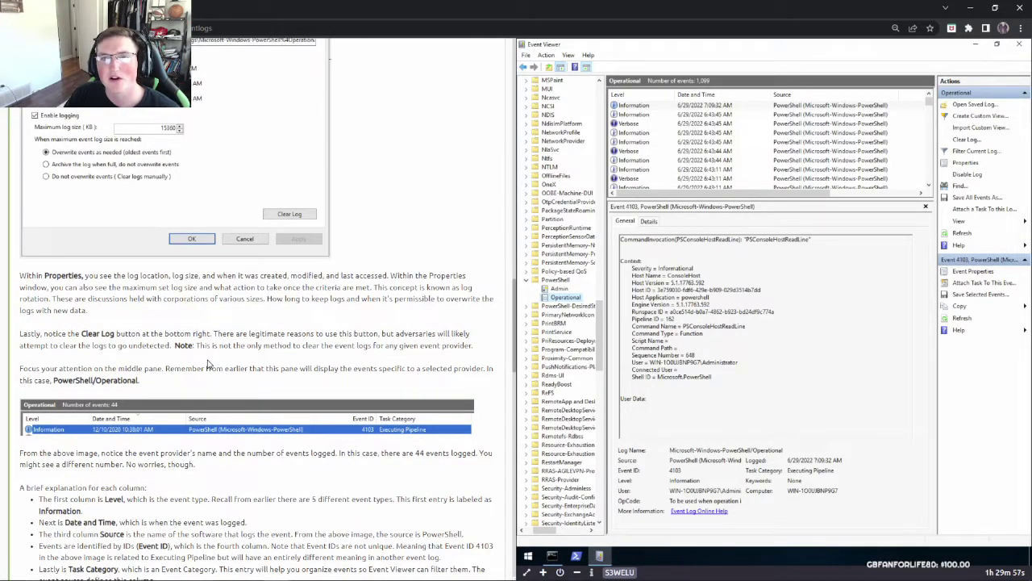
scroll(121, 345, down, 1)
scroll(139, 371, down, 1)
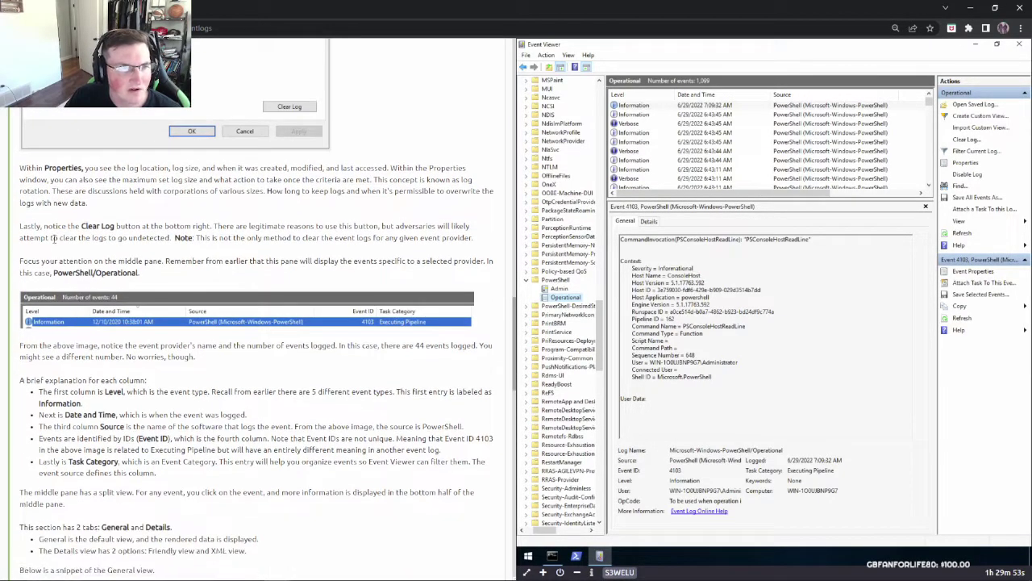
drag(51, 227, 141, 227)
click(216, 269)
scroll(476, 297, up, 3)
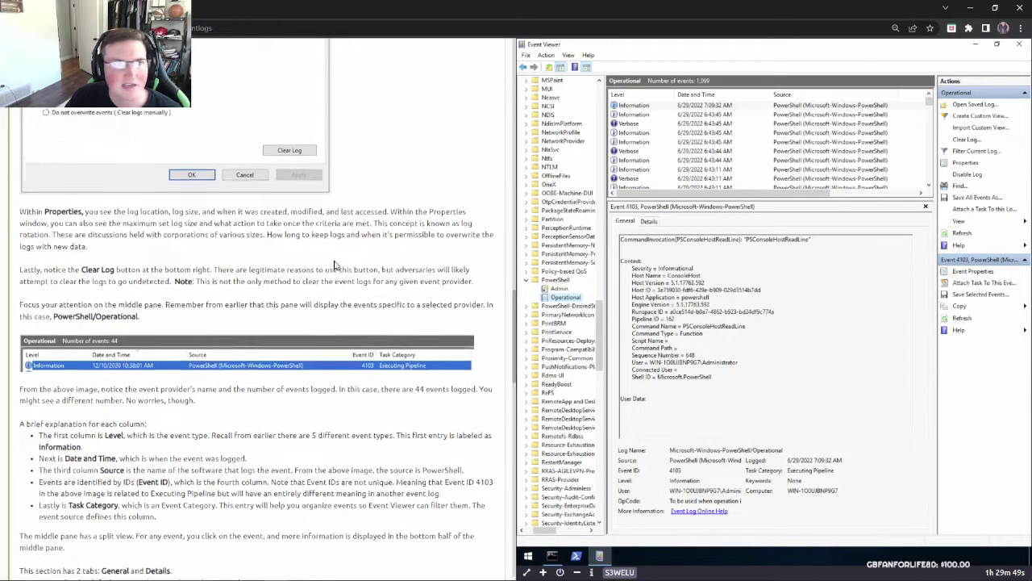
scroll(313, 268, up, 1)
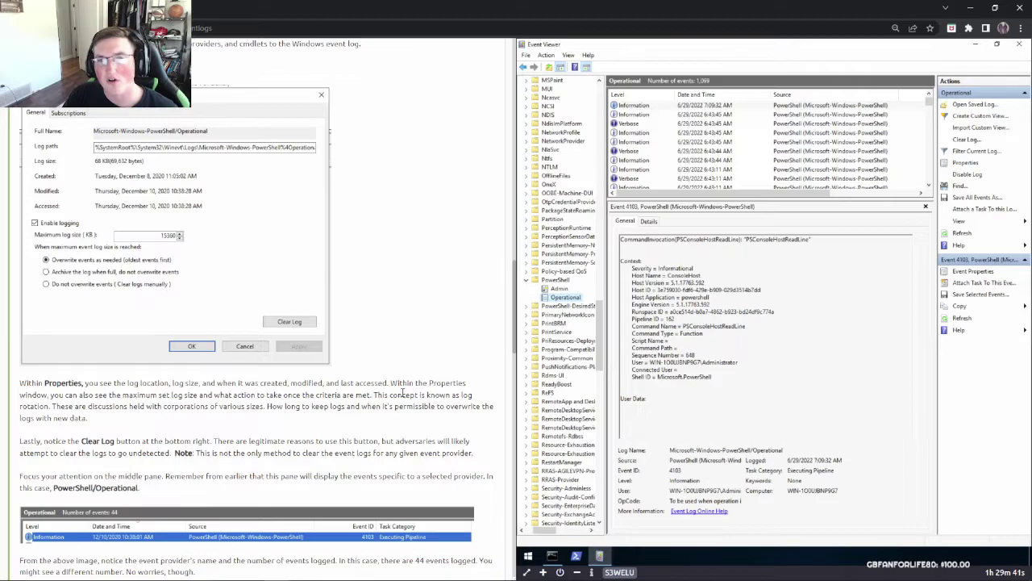
scroll(363, 417, down, 1)
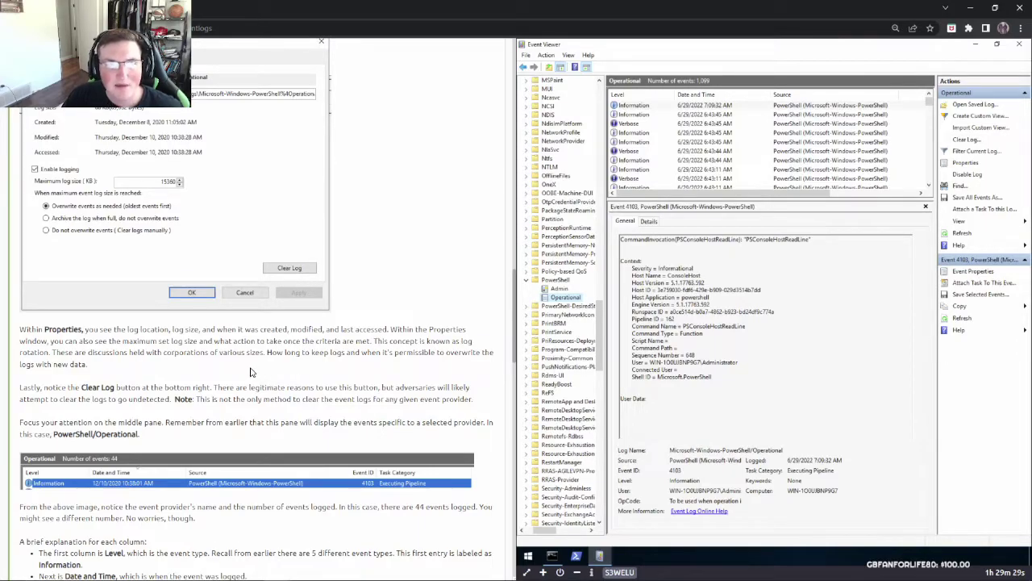
scroll(250, 372, down, 1)
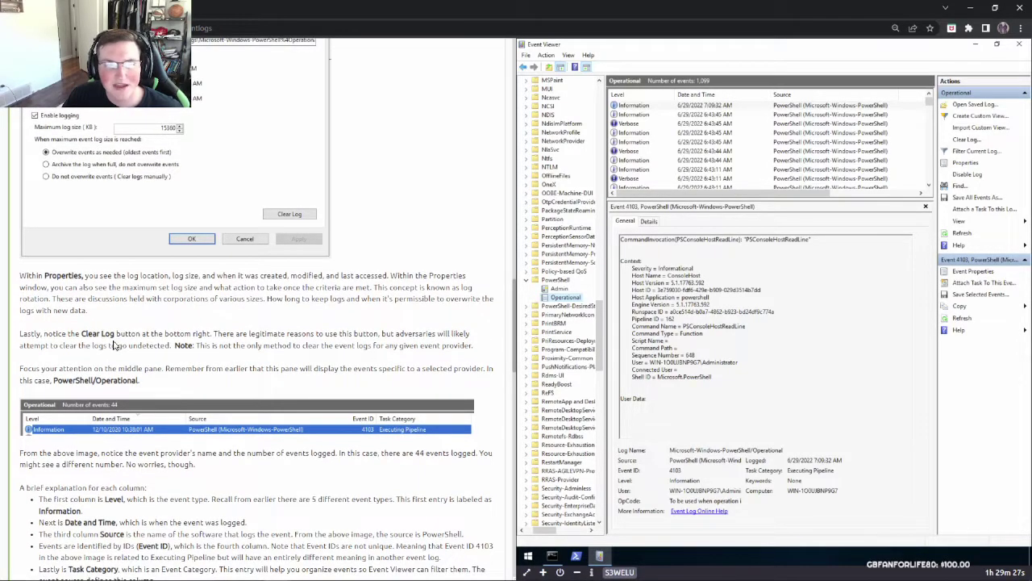
scroll(134, 328, down, 1)
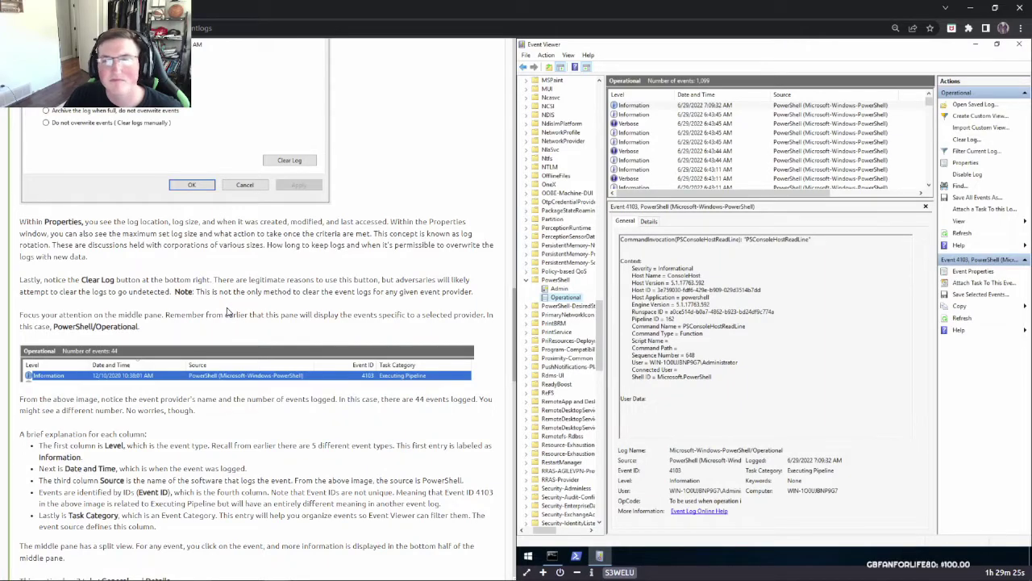
Read Task 2's notes on the middle pane and sort the Operational events by Level, reversing the order once
scroll(228, 312, down, 3)
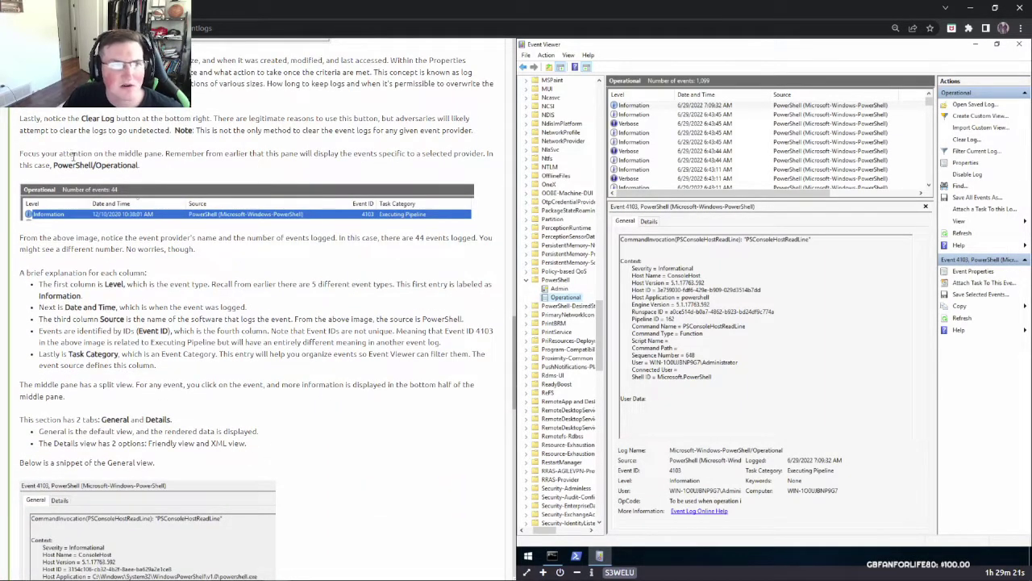
scroll(137, 304, down, 1)
scroll(137, 305, down, 1)
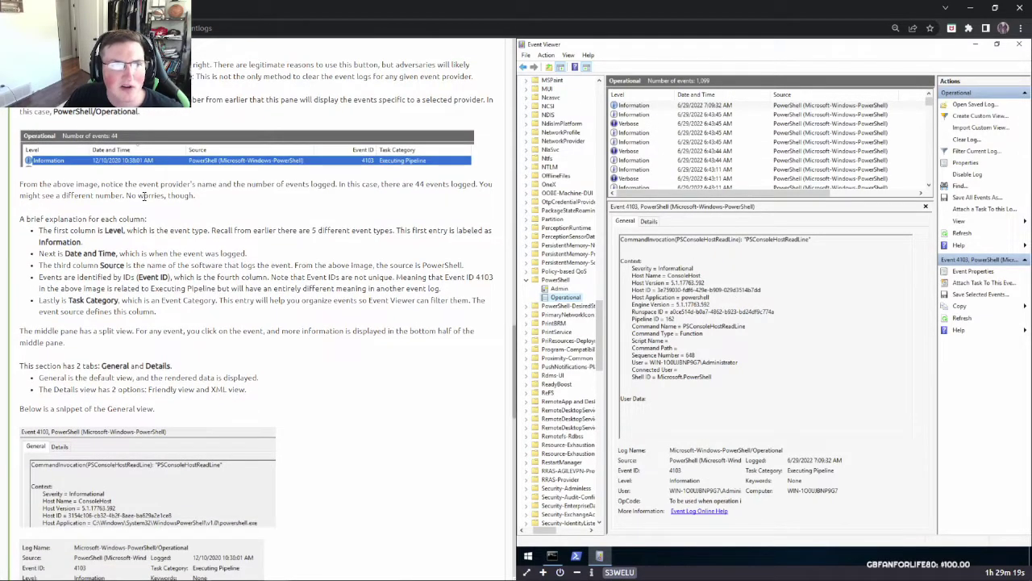
click(632, 97)
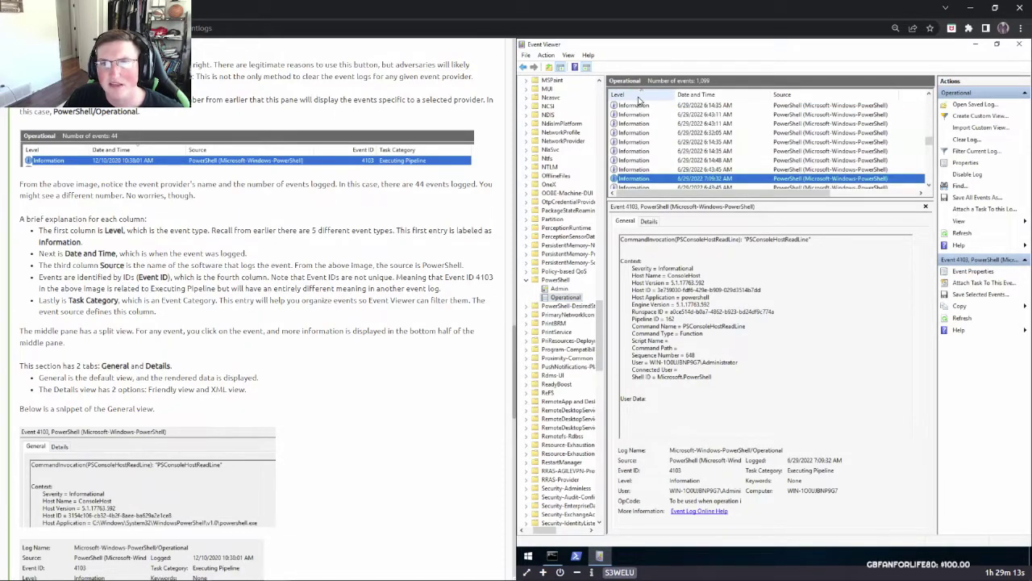
click(637, 96)
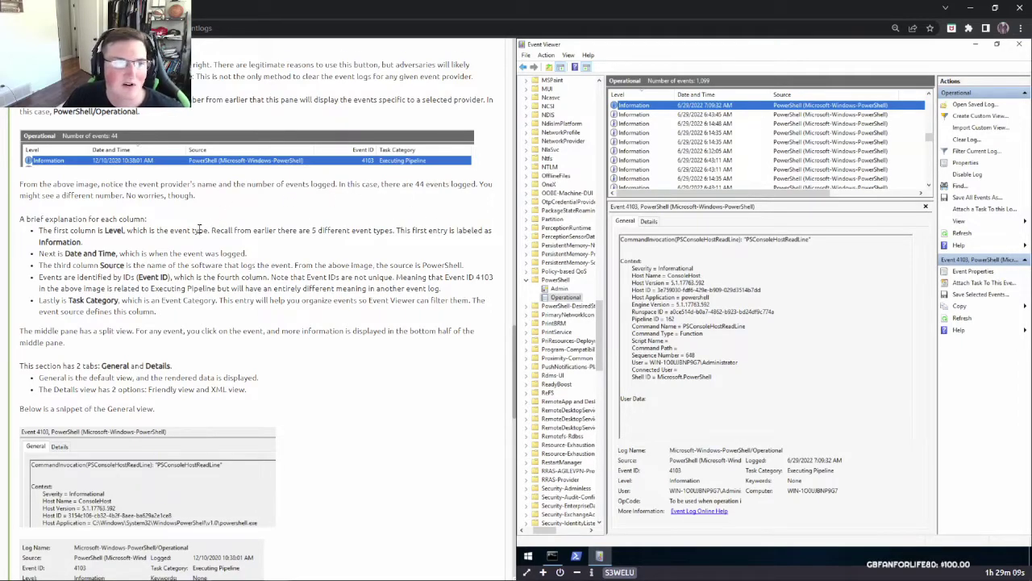
Study Task 2's descriptions of the event list columns, the General and Details views, and the five event types
scroll(199, 231, down, 4)
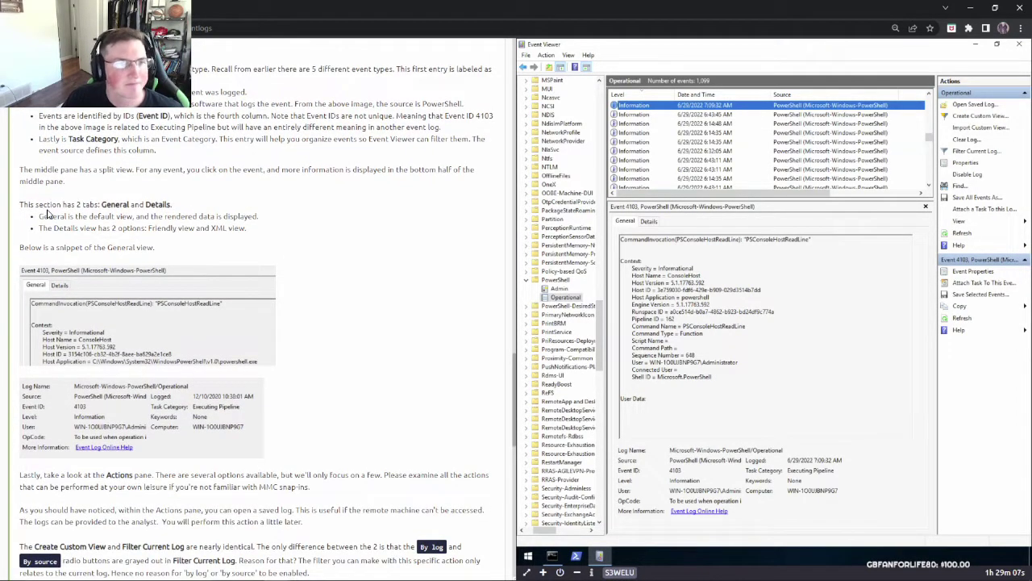
scroll(69, 126, up, 1)
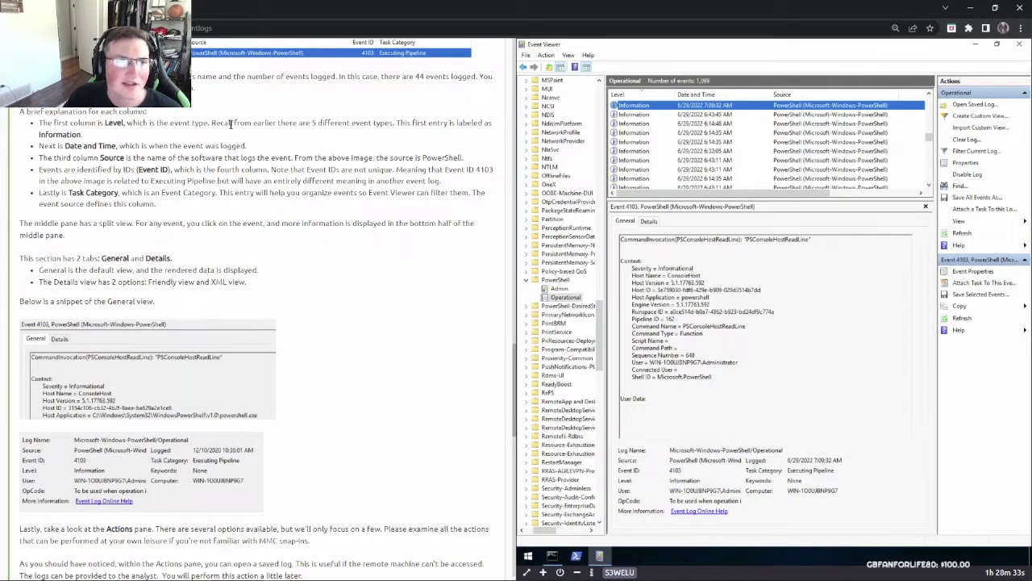
drag(226, 124, 381, 124)
click(395, 142)
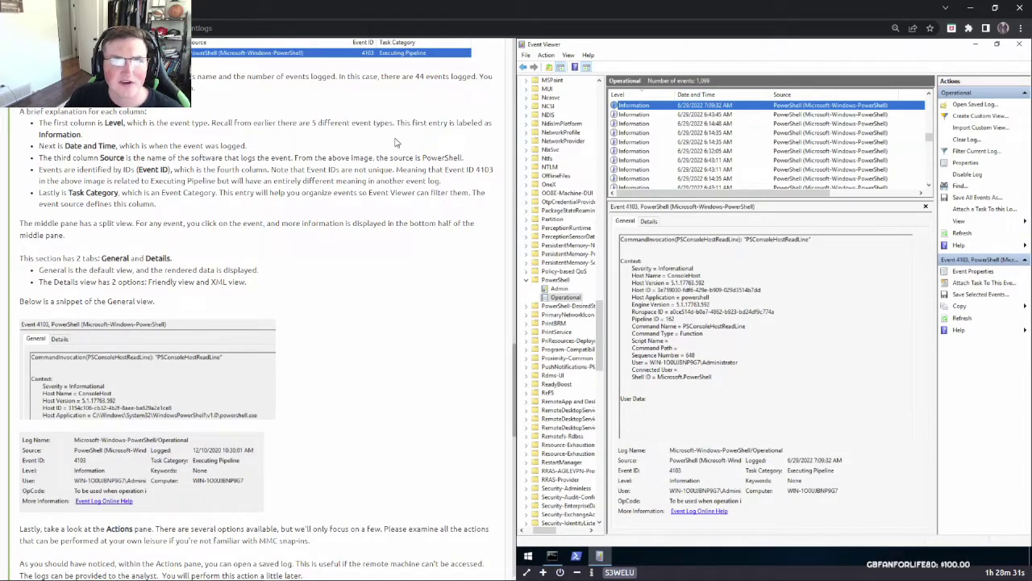
Review the Event ID and Task Category columns of the Operational events and consult the web search results for "windows failed logon event id"
scroll(240, 148, down, 1)
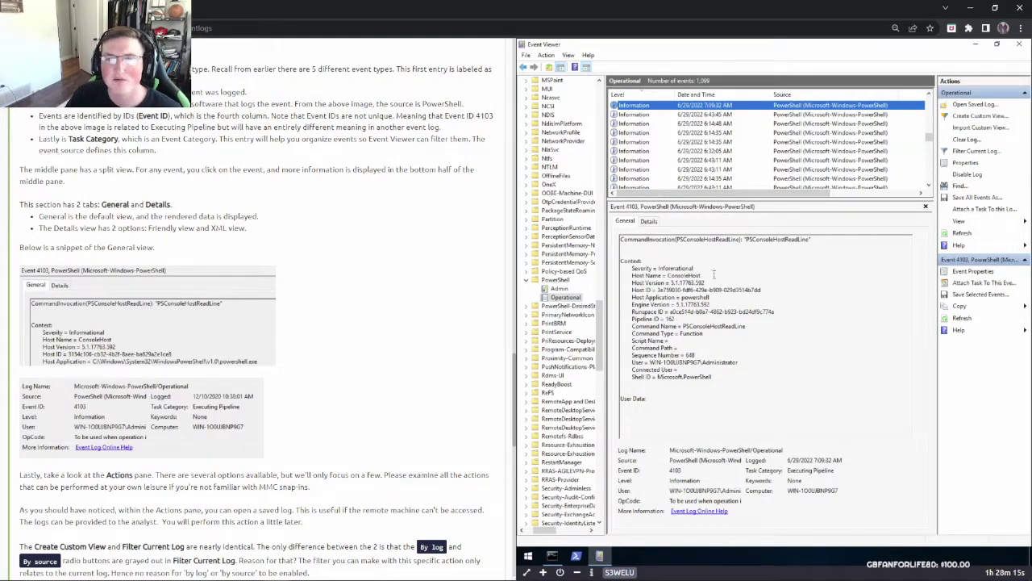
drag(777, 194, 907, 196)
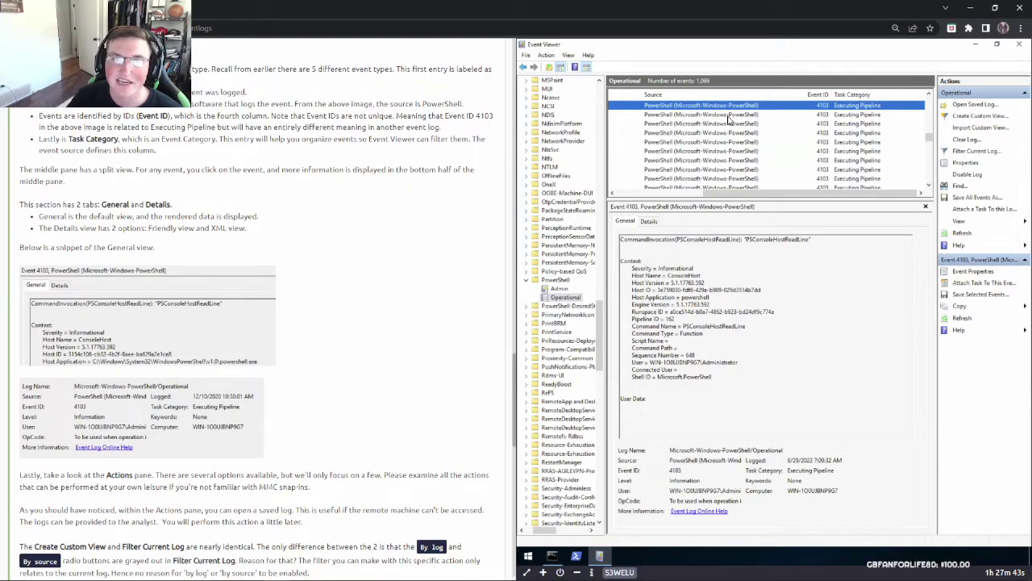
click(623, 193)
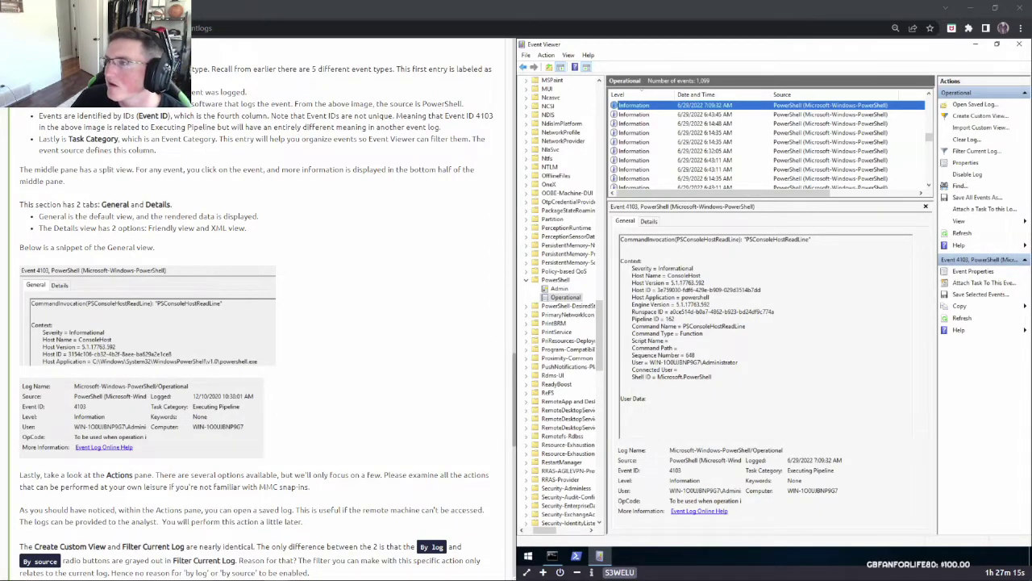
key(alt+Tab)
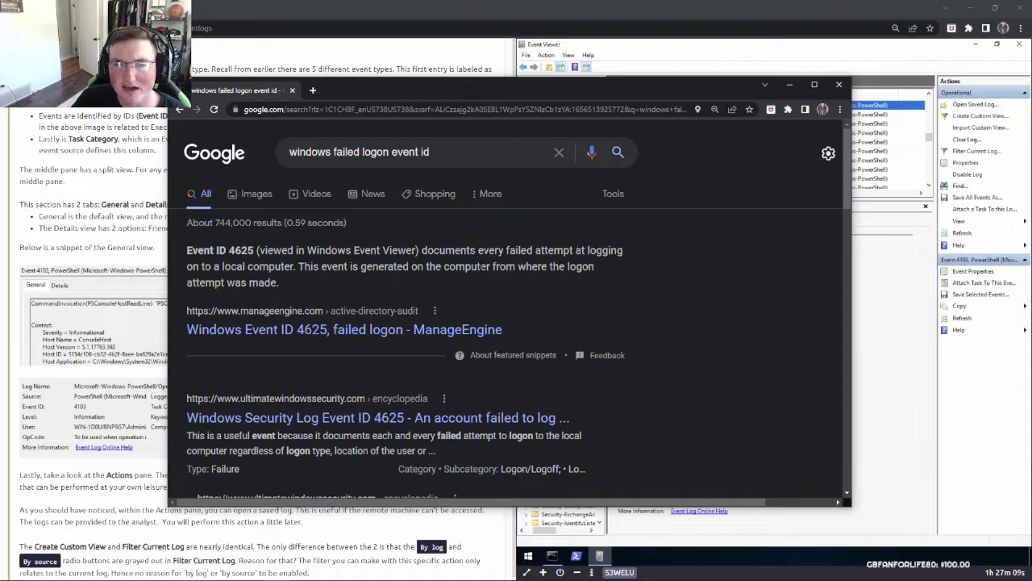
drag(443, 84, 1031, 90)
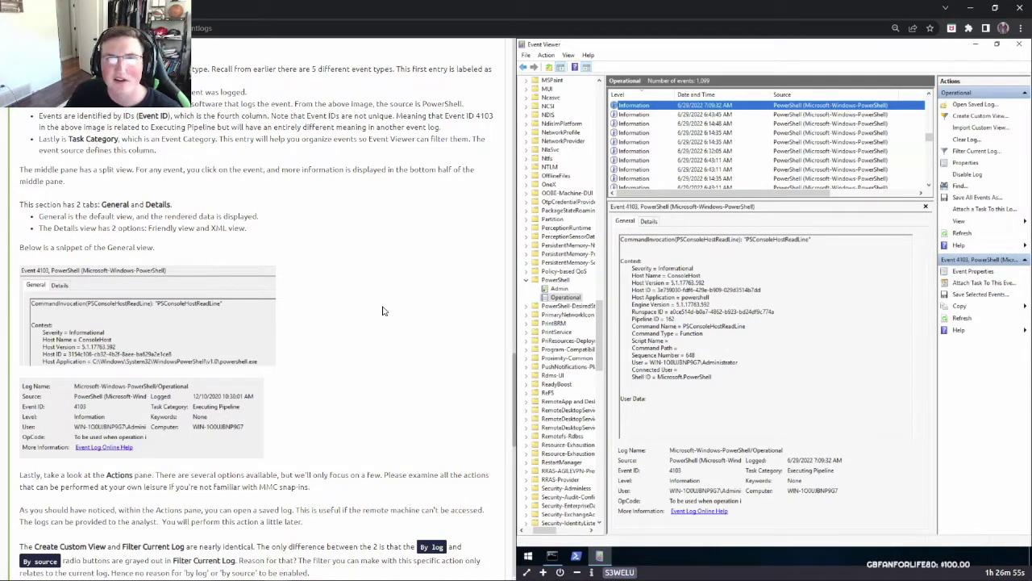
Read Task 2's explanation of the Actions pane, including Create Custom View and Filter Current Log, and continue to its questions
scroll(384, 310, down, 1)
scroll(383, 311, down, 3)
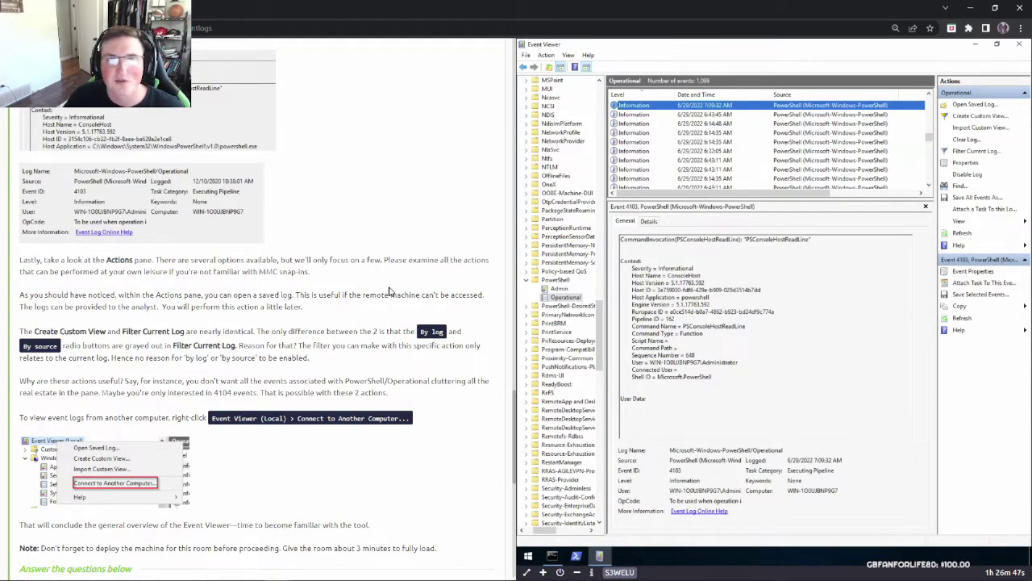
scroll(345, 294, down, 3)
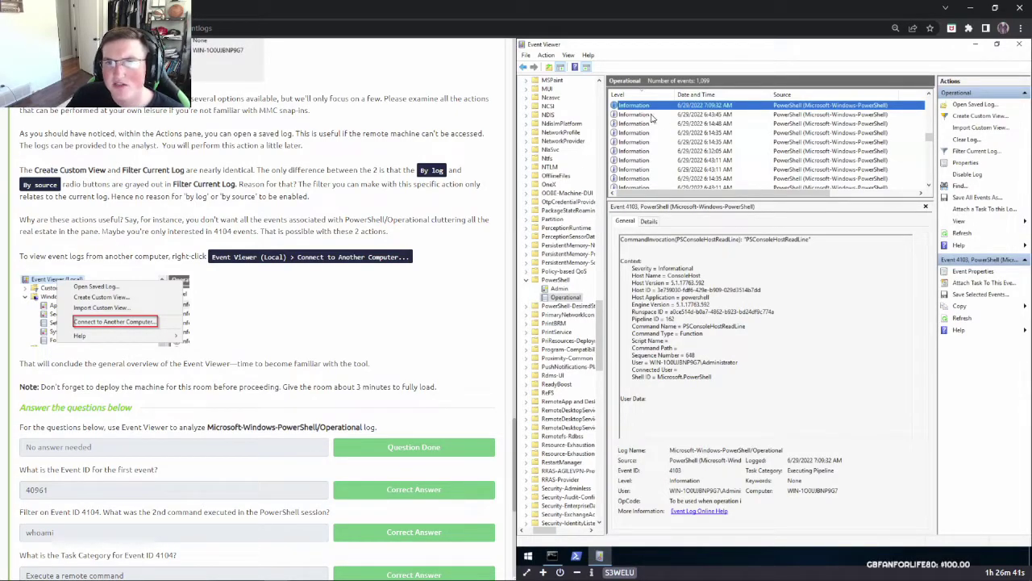
Filter the PowerShell Operational log to Event ID 4103 and look over the filtered events' columns
drag(770, 194, 887, 193)
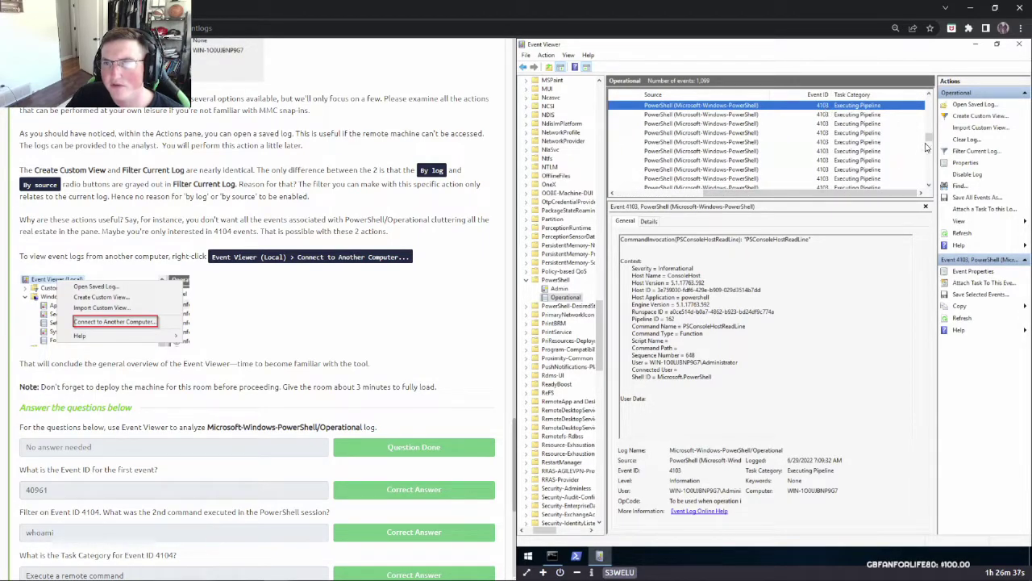
drag(930, 139, 929, 102)
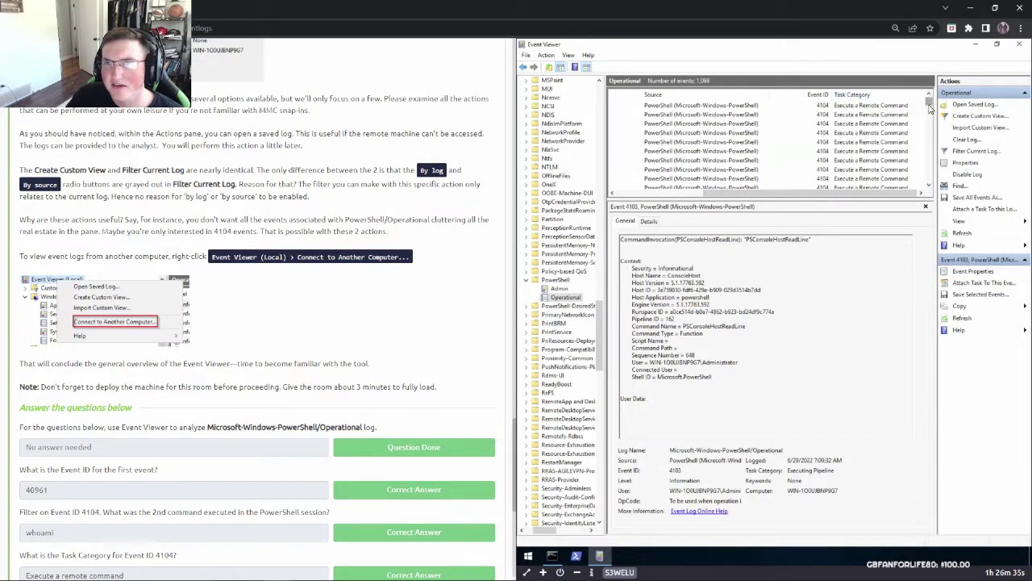
click(966, 153)
click(737, 303)
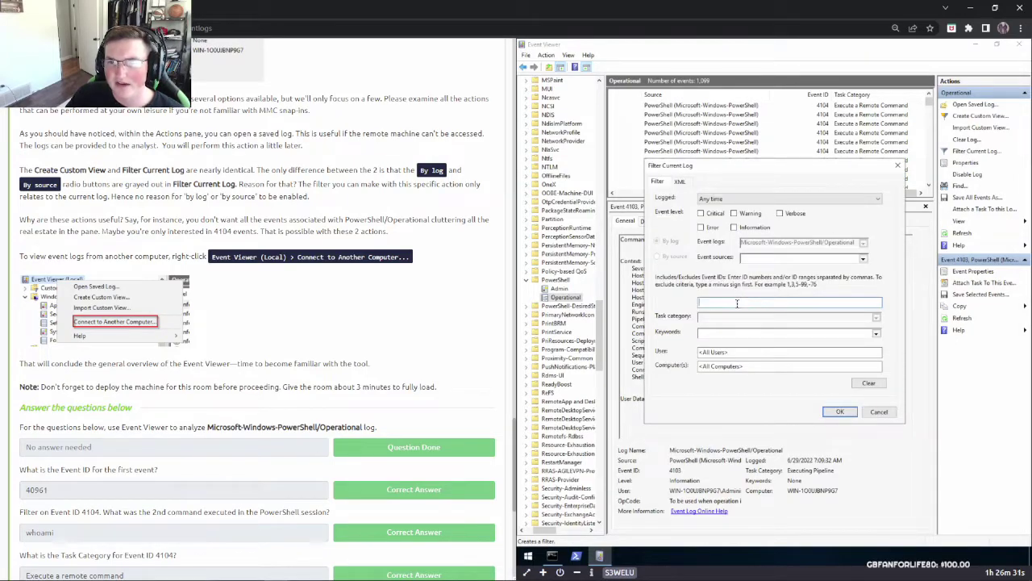
text(4103)
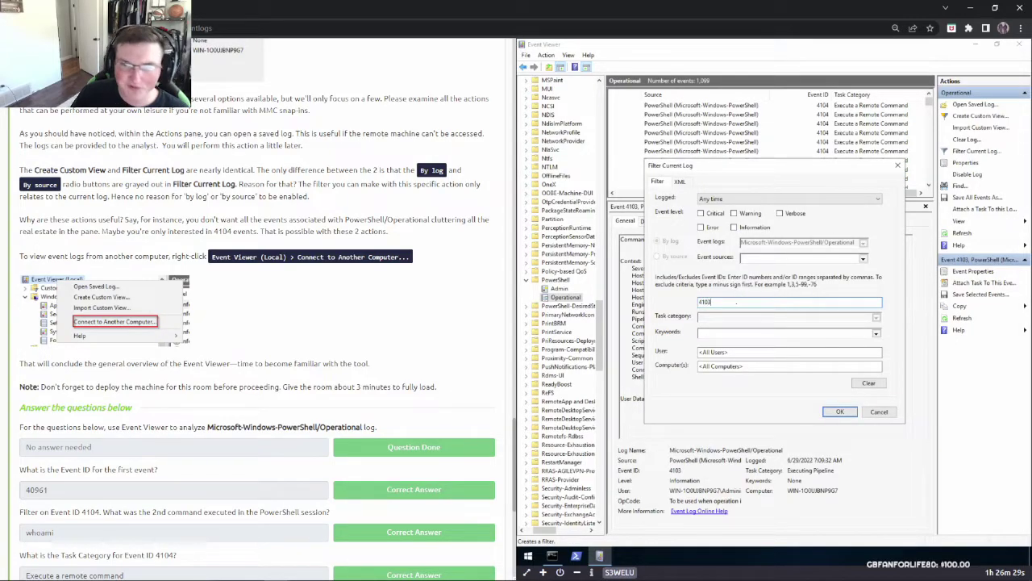
key(Return)
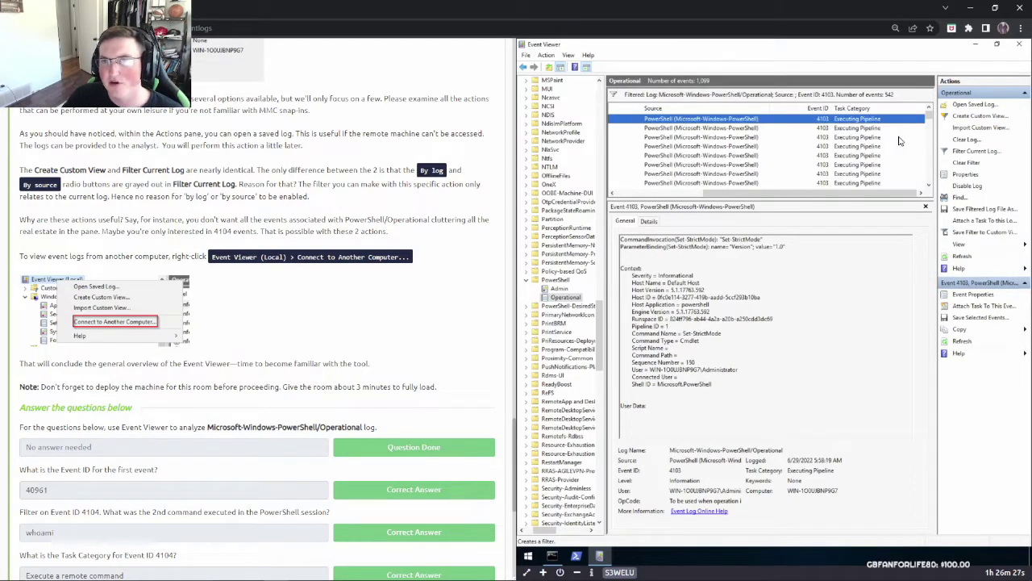
mouse_move(931, 121)
mouse_down()
mouse_move(927, 169)
mouse_move(929, 113)
mouse_up()
drag(850, 195, 668, 194)
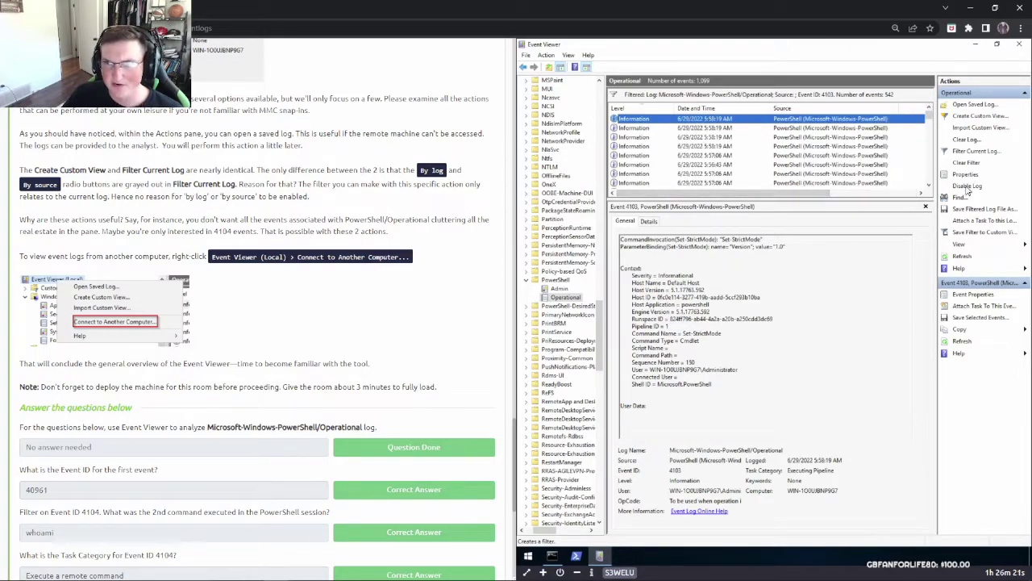
Clear the Event ID filter on the Operational log so that all event IDs are included
click(970, 151)
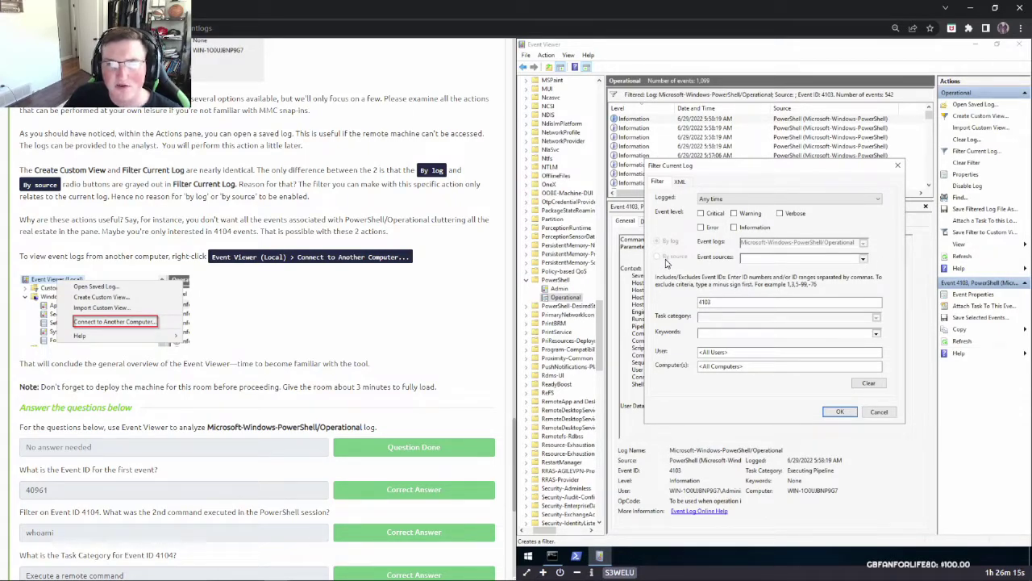
click(868, 383)
click(837, 412)
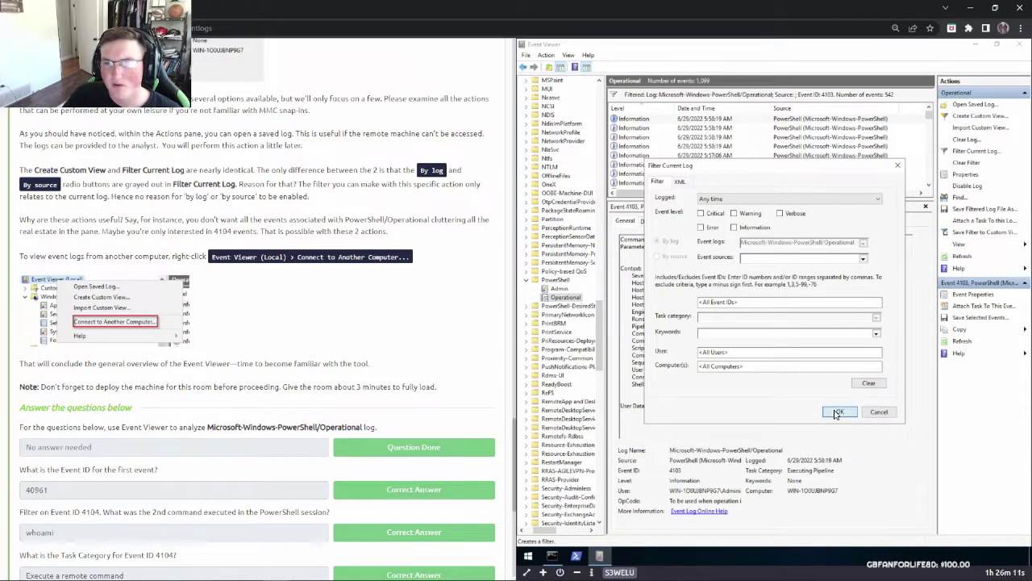
Compare the By log and By source options in Filter Current Log and Create Custom View, cancelling both dialogs
click(977, 151)
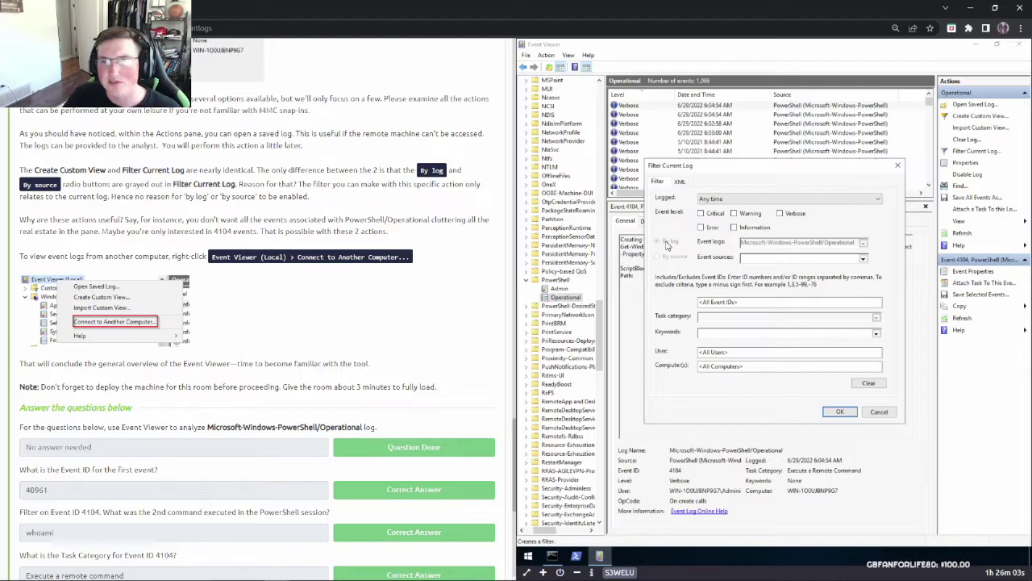
click(879, 412)
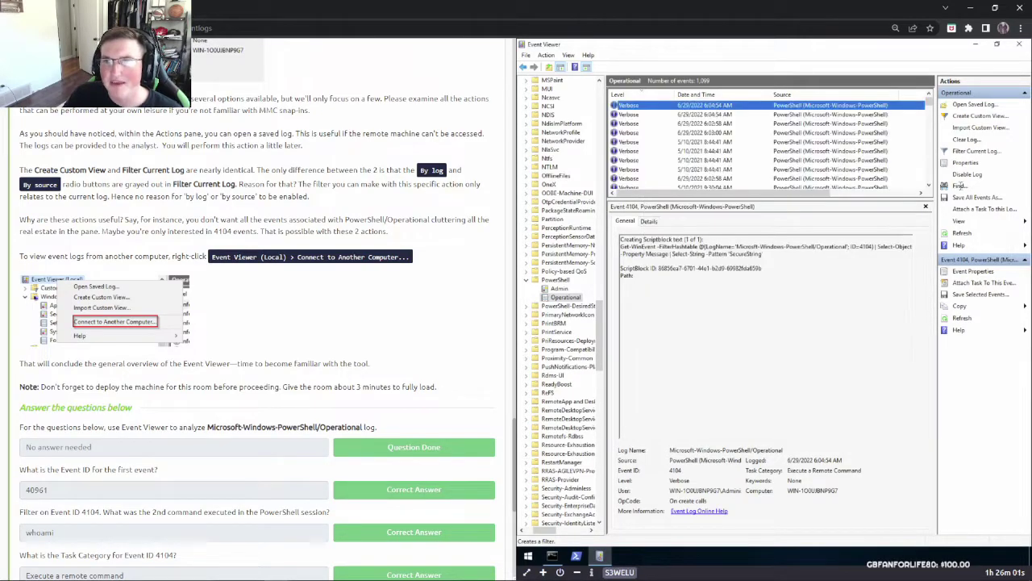
click(984, 117)
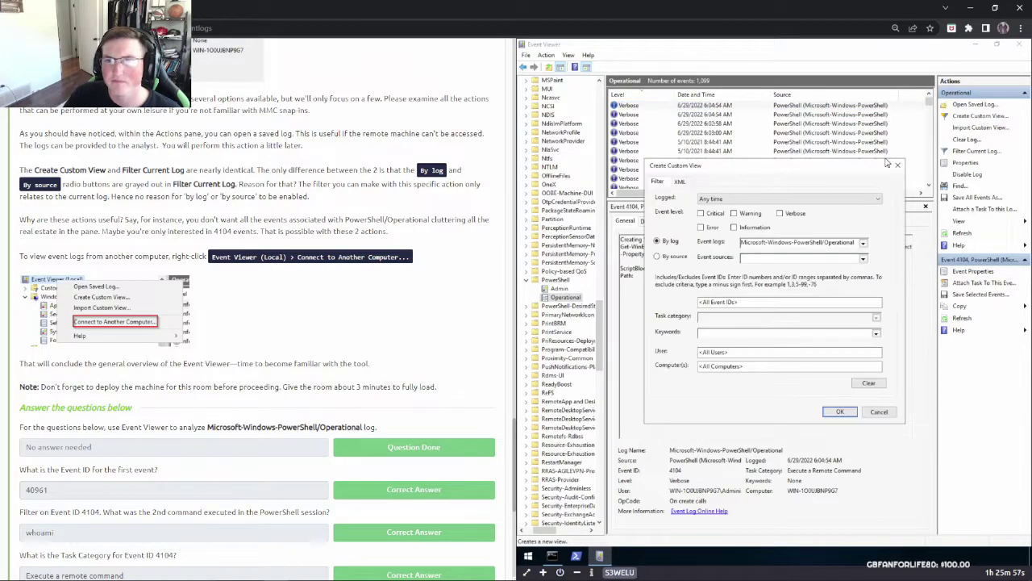
click(862, 243)
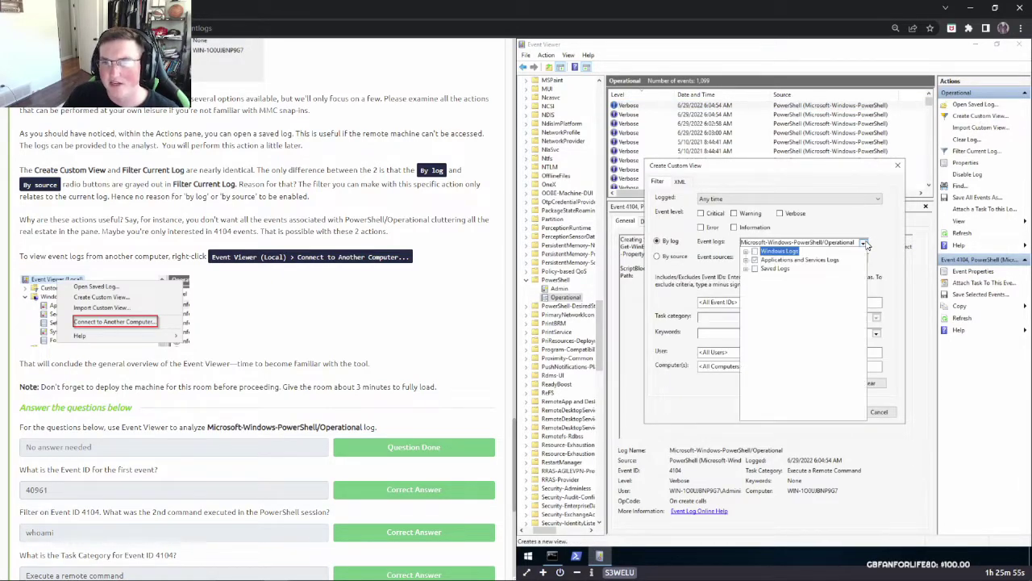
click(864, 244)
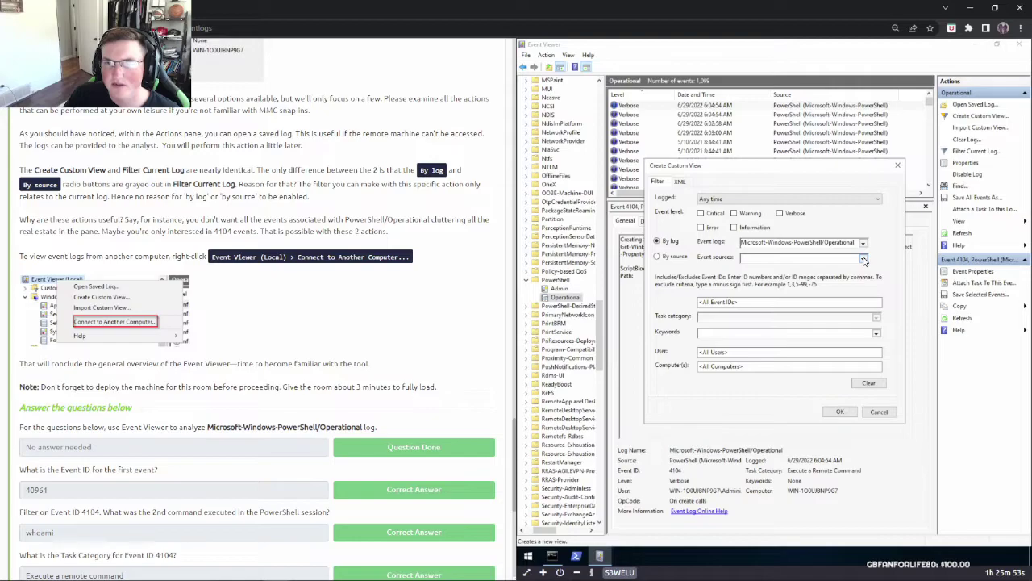
click(863, 261)
click(864, 259)
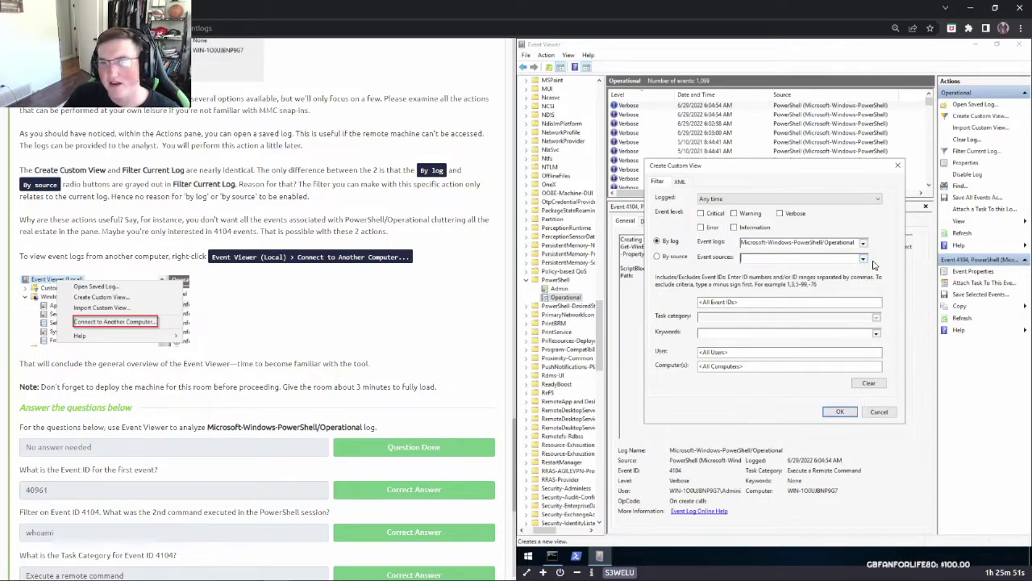
click(879, 413)
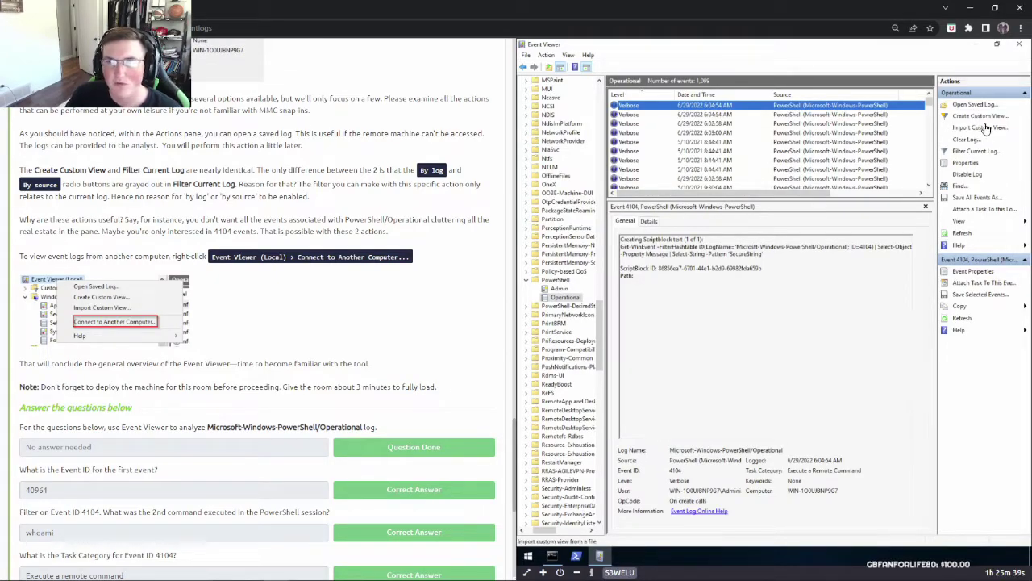
Read Task 2's note on connecting to another computer and its questions, and check that the Operational log filter has no criteria
scroll(336, 283, down, 3)
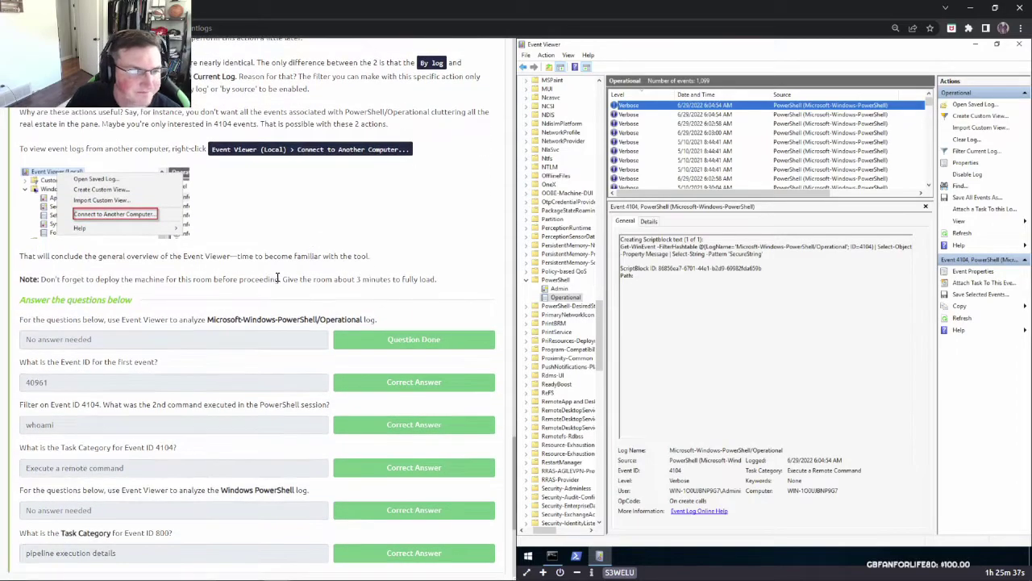
drag(58, 214, 168, 214)
click(256, 212)
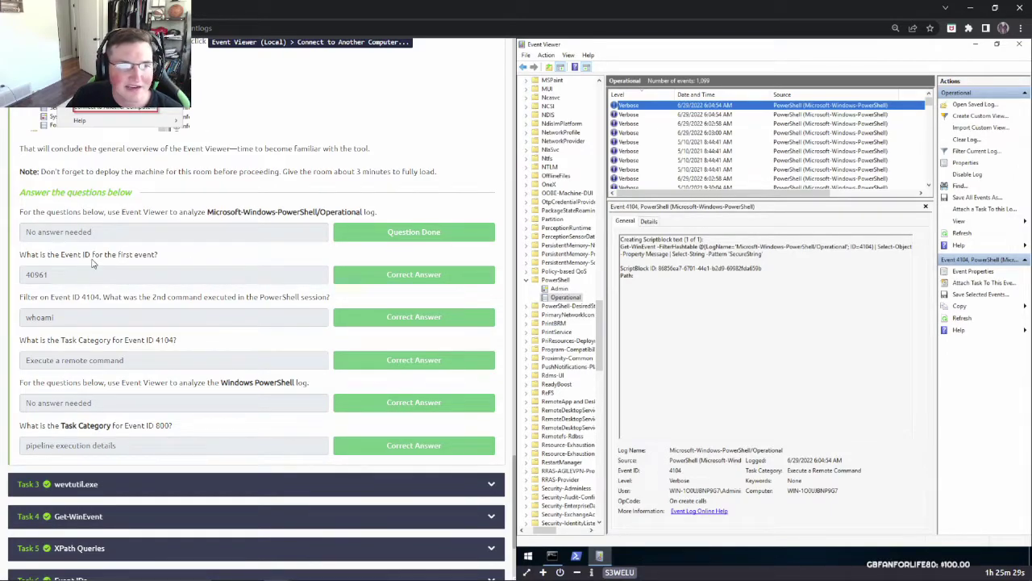
click(973, 151)
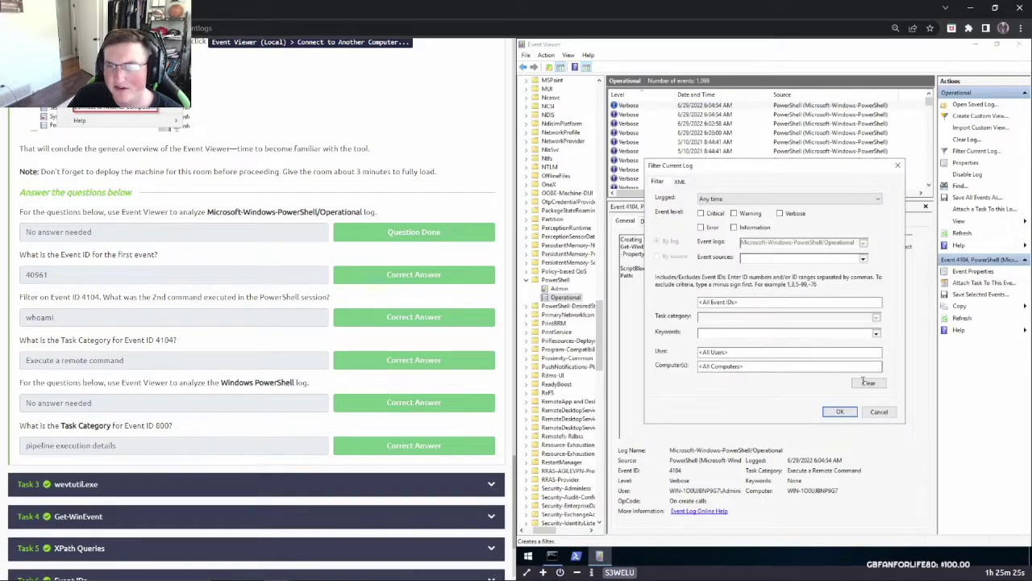
click(838, 413)
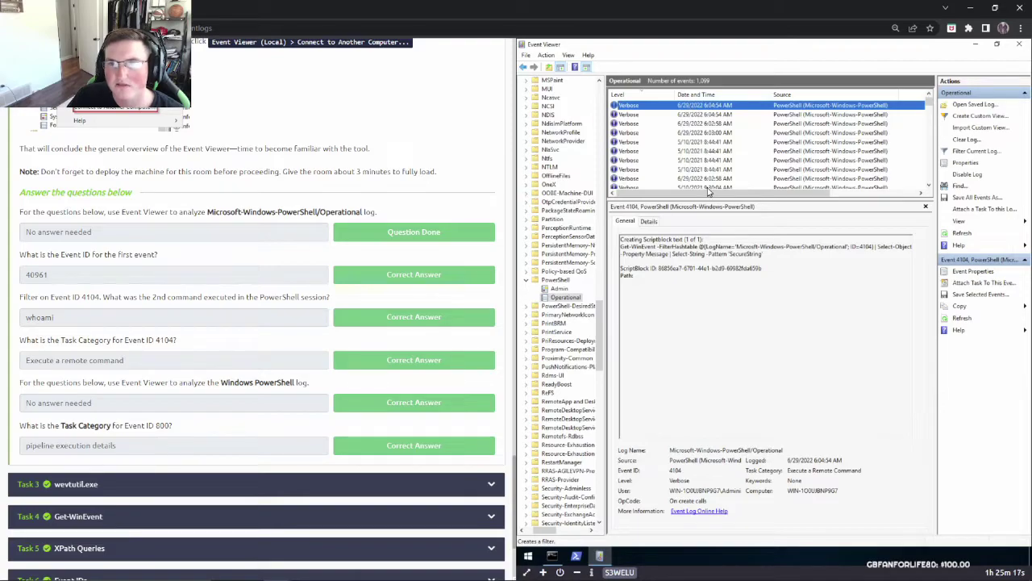
Look through the unfiltered Operational events to the end of the list, checking their levels, event IDs and task categories
scroll(930, 184, down, 3)
click(930, 183)
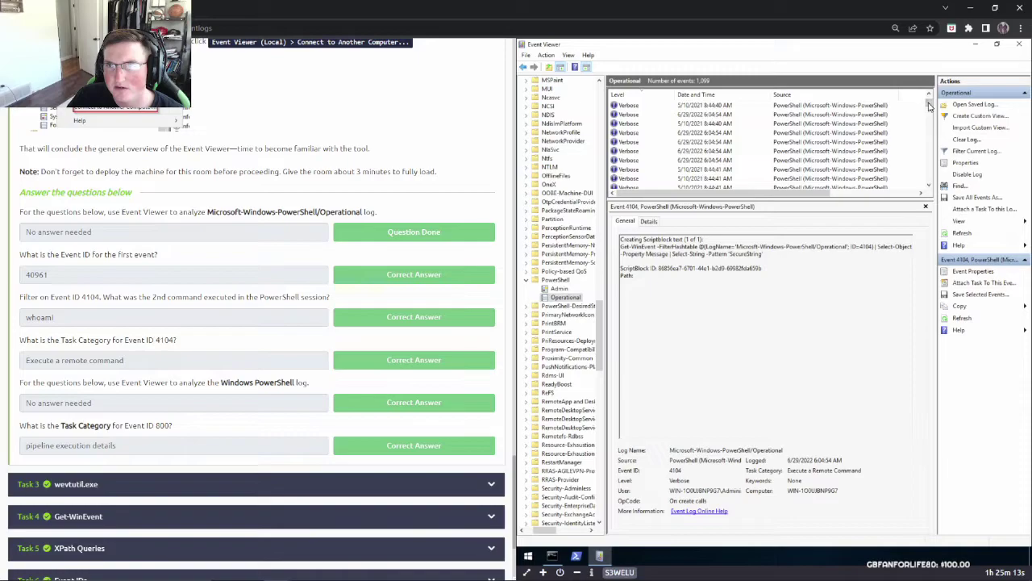
click(927, 187)
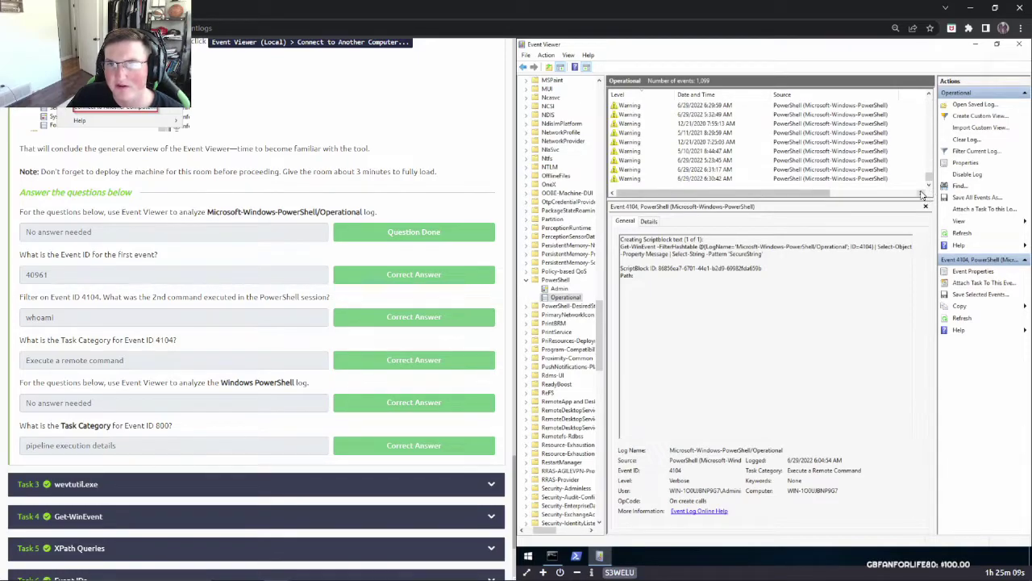
click(912, 194)
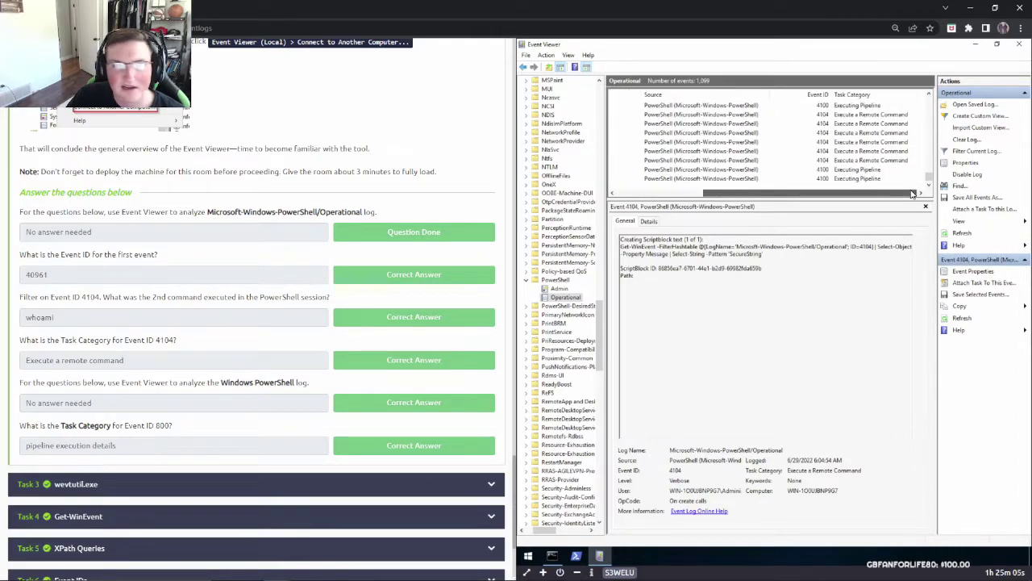
drag(904, 193, 814, 193)
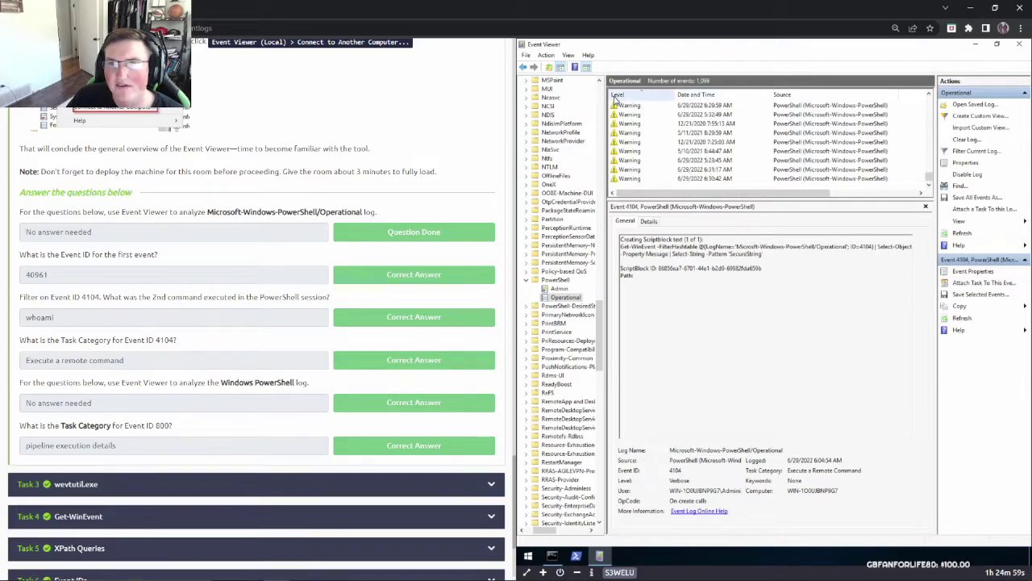
Sort the Operational events by Date and Time, inspect the most recent entries, and return to the oldest ones
click(713, 99)
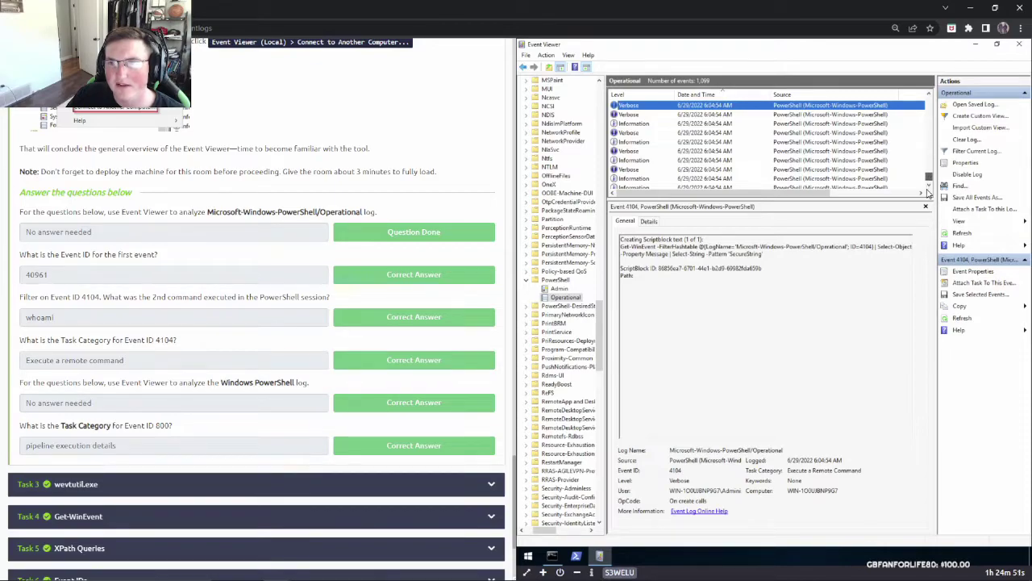
drag(930, 176, 930, 182)
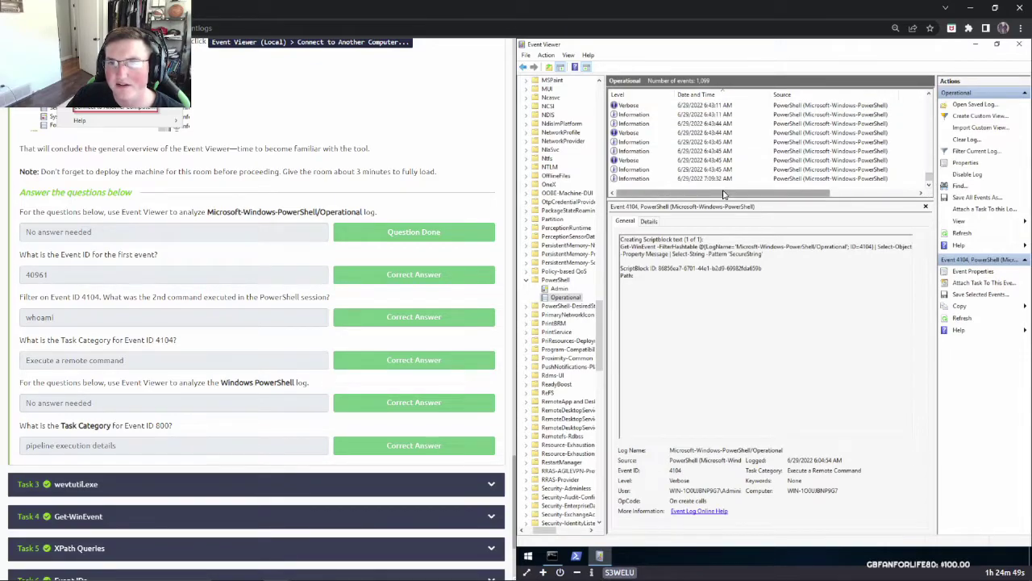
drag(724, 196, 877, 198)
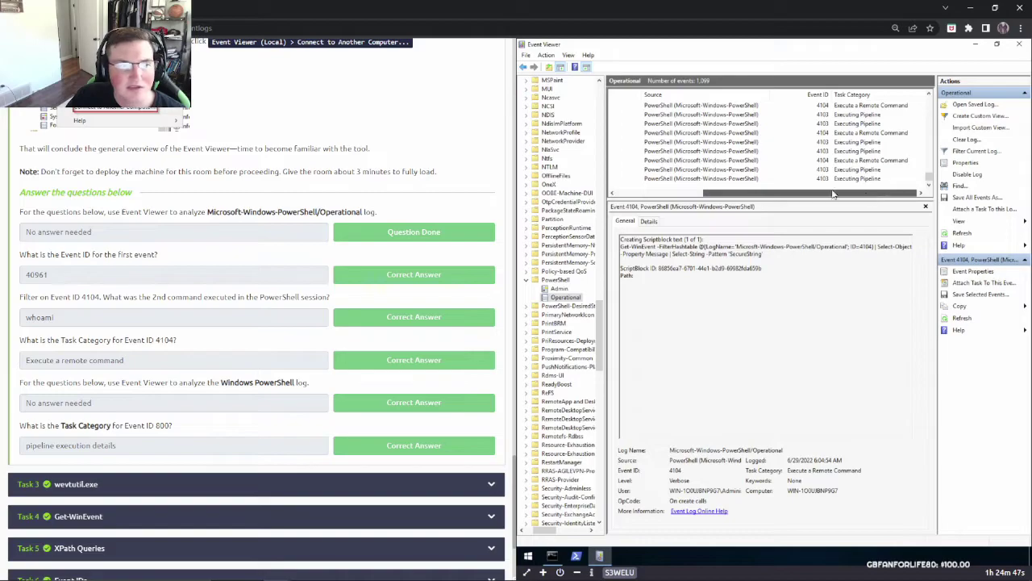
drag(810, 194, 596, 199)
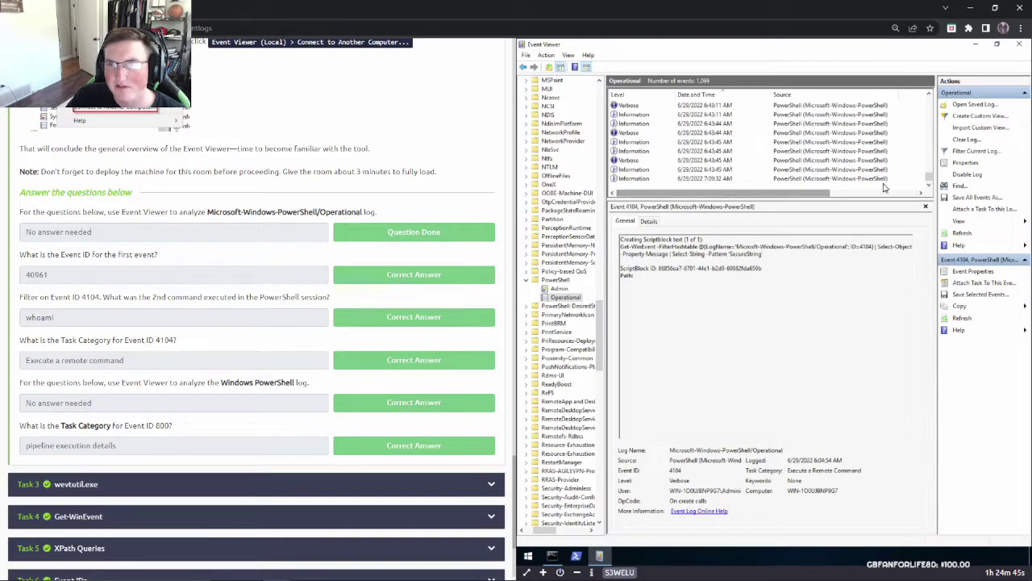
drag(929, 84, 929, 84)
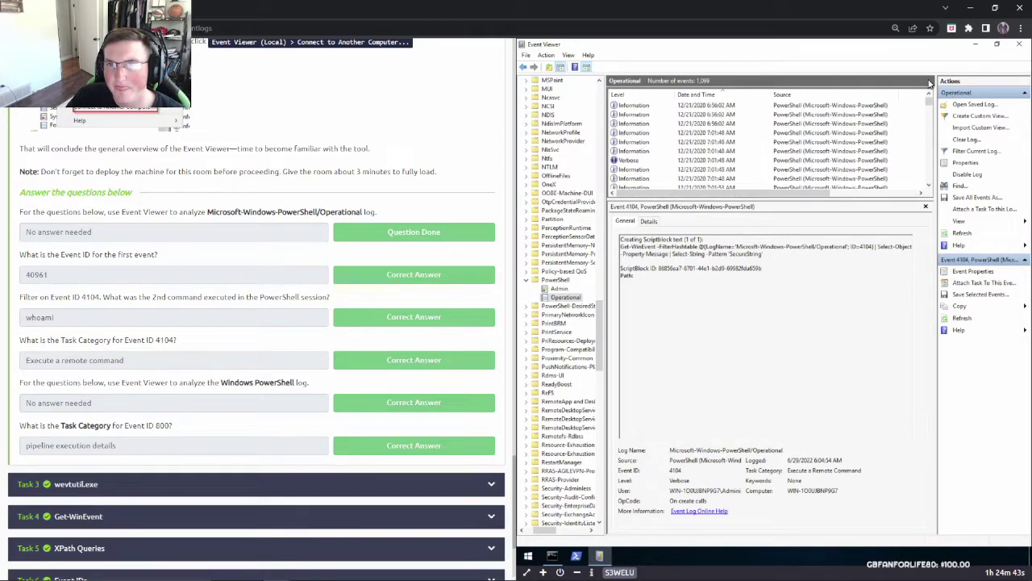
Check the oldest Operational event's ID and task category against Task 2's question about the first event
drag(703, 196, 891, 187)
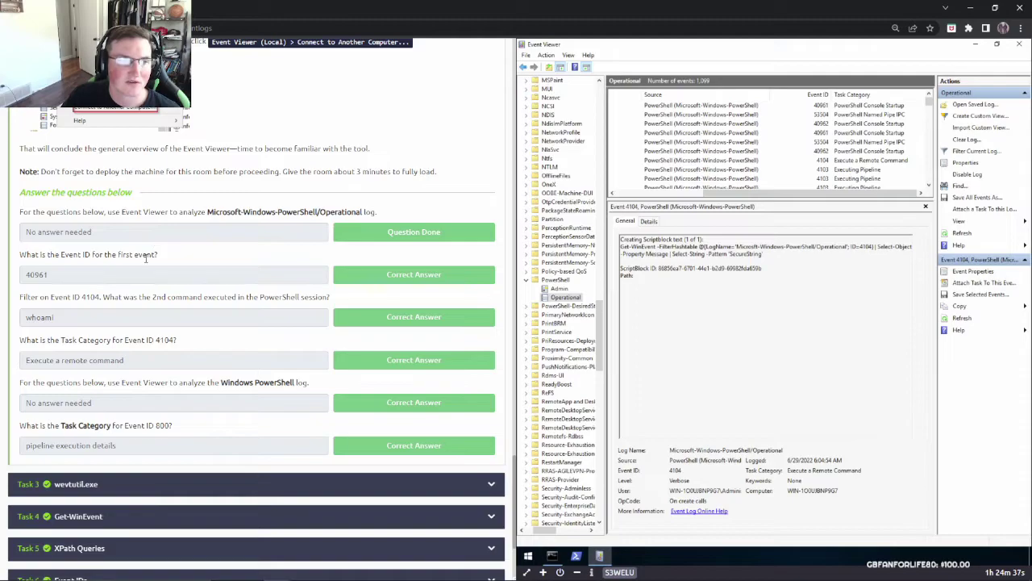
drag(734, 196, 638, 196)
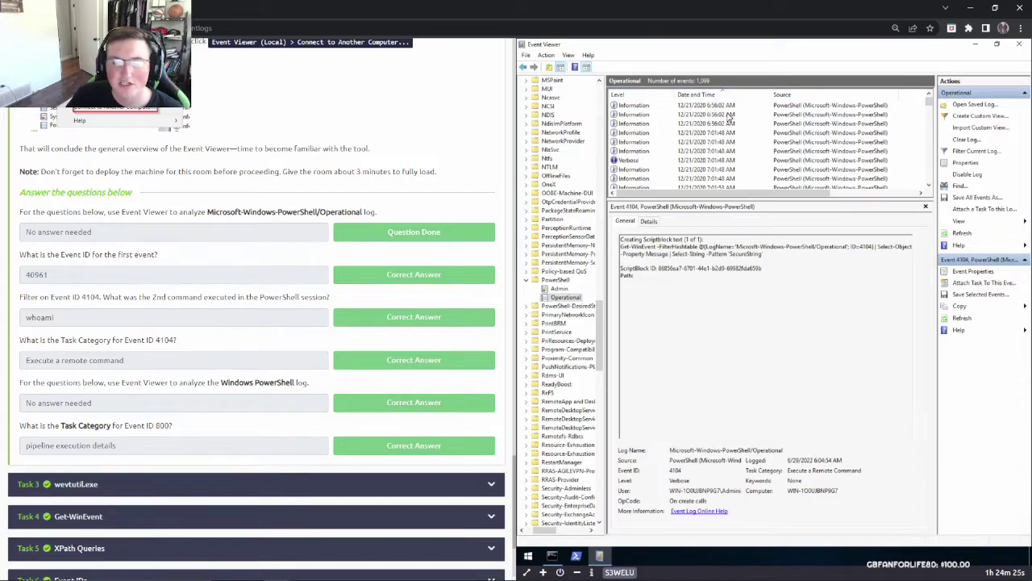
scroll(147, 288, down, 1)
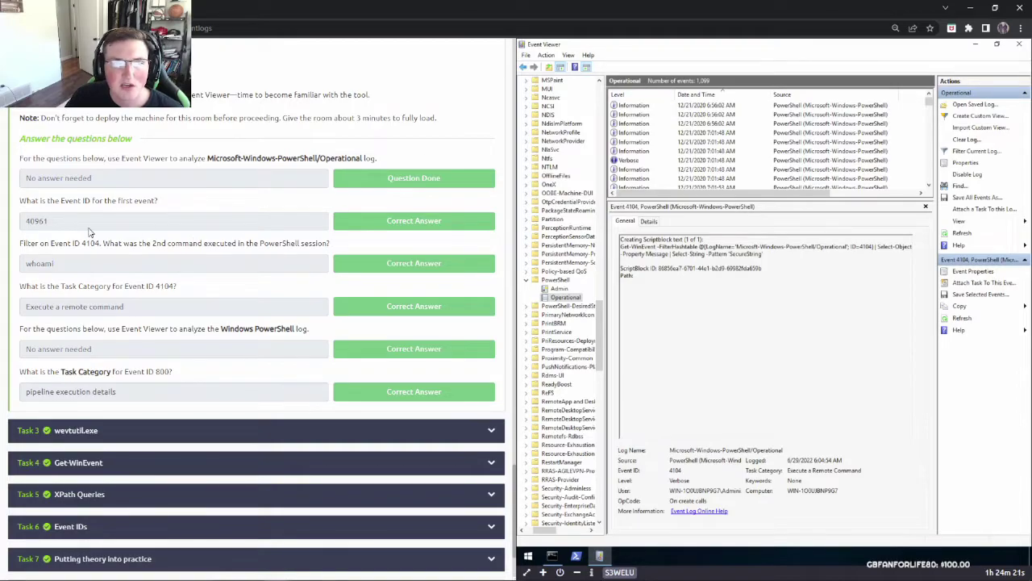
Sort the Operational events by Date and Time with the newest first, and check both ends of the list
click(715, 96)
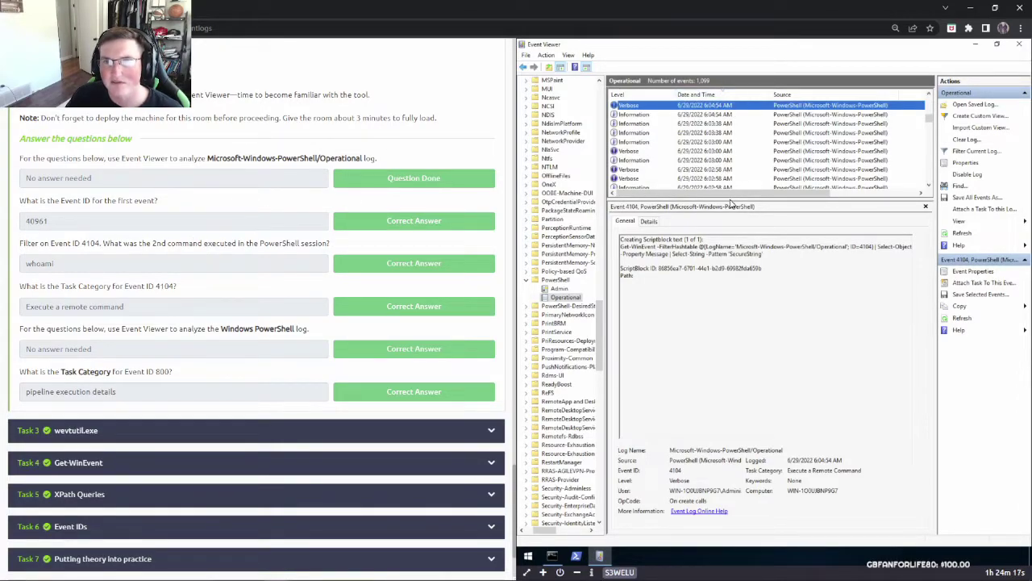
drag(931, 120, 931, 193)
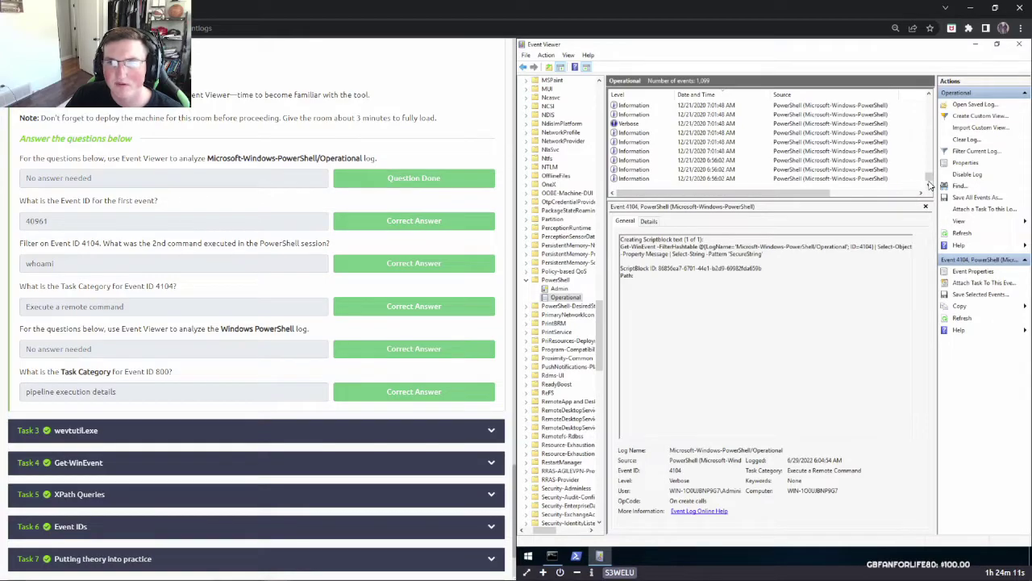
drag(930, 129, 931, 80)
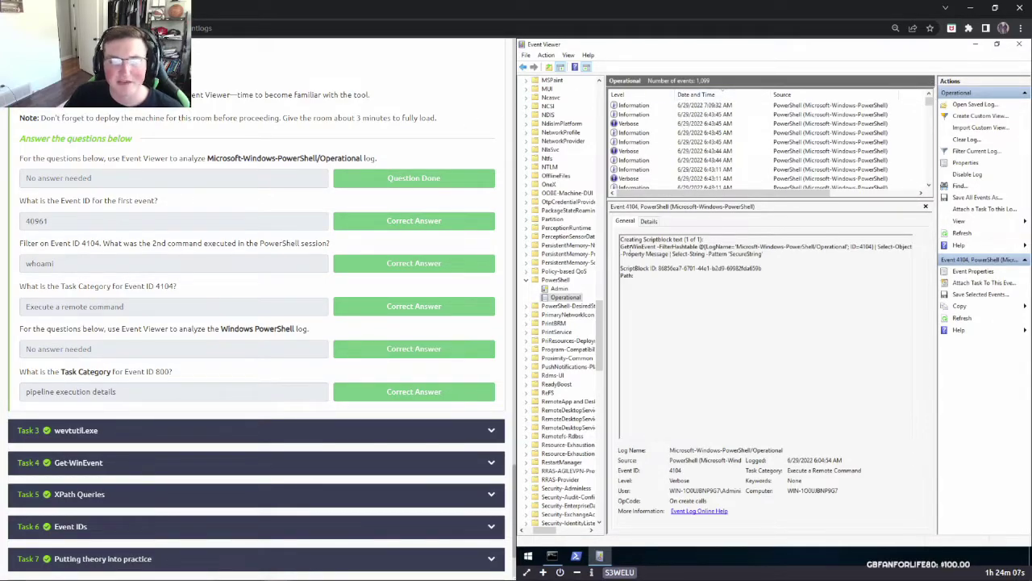
Filter the Operational log on Event ID 4104, as Task 2's question asks
drag(24, 243, 98, 243)
click(112, 246)
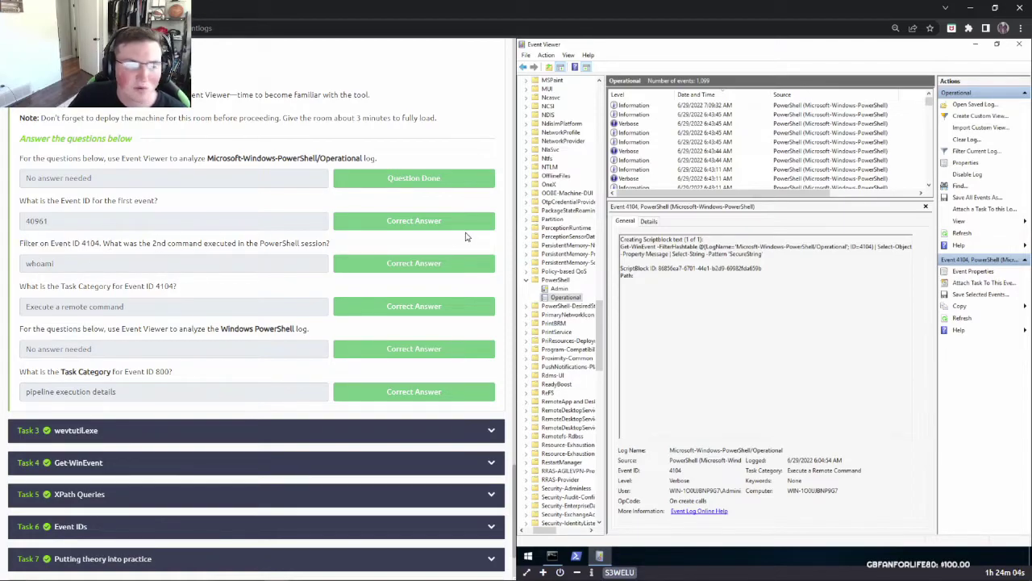
click(976, 151)
click(726, 303)
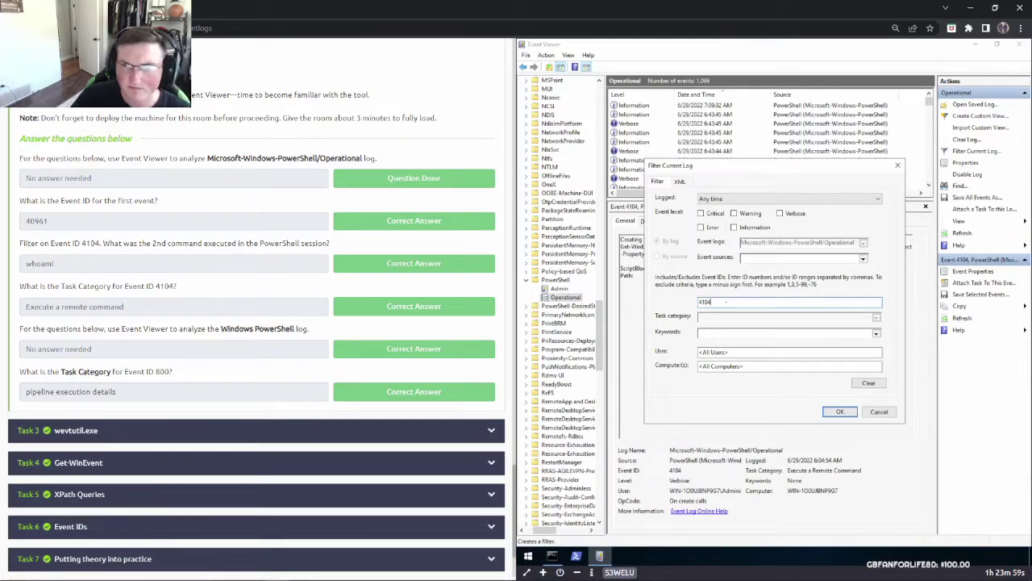
key(Return)
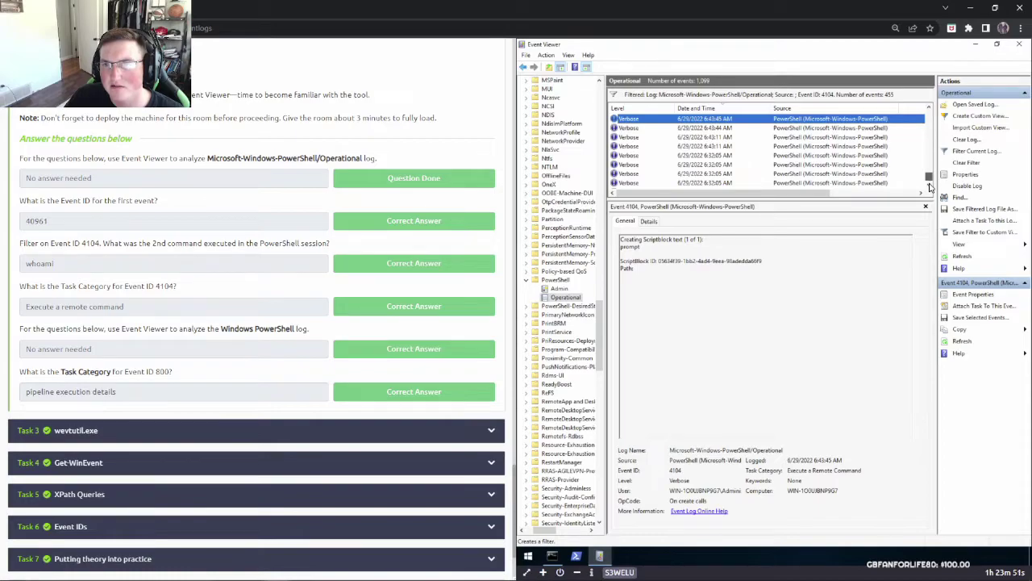
Examine the two oldest 4104 events for the second command executed, and compare it with Task 2's answer
drag(930, 186, 834, 188)
click(707, 184)
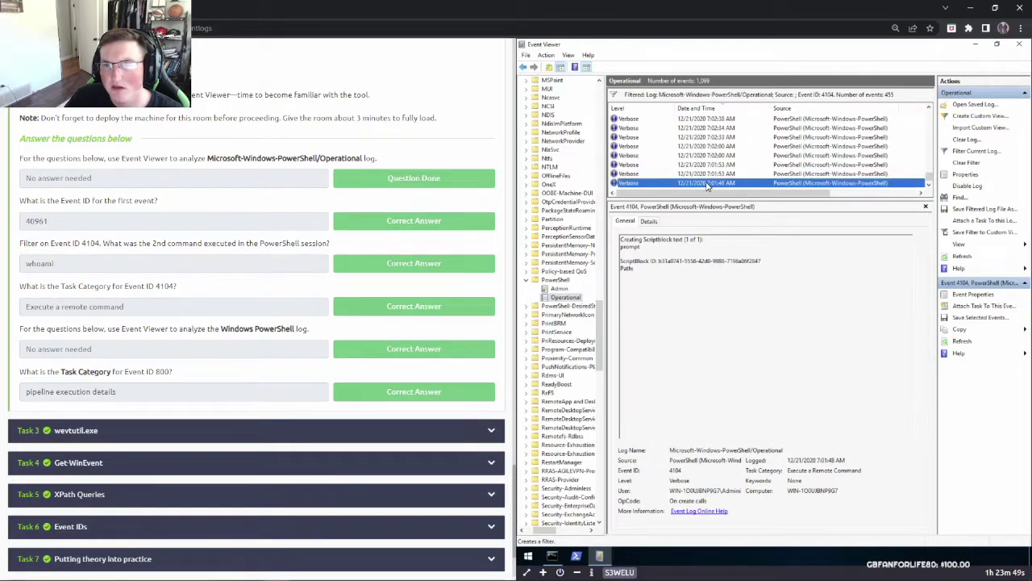
click(707, 175)
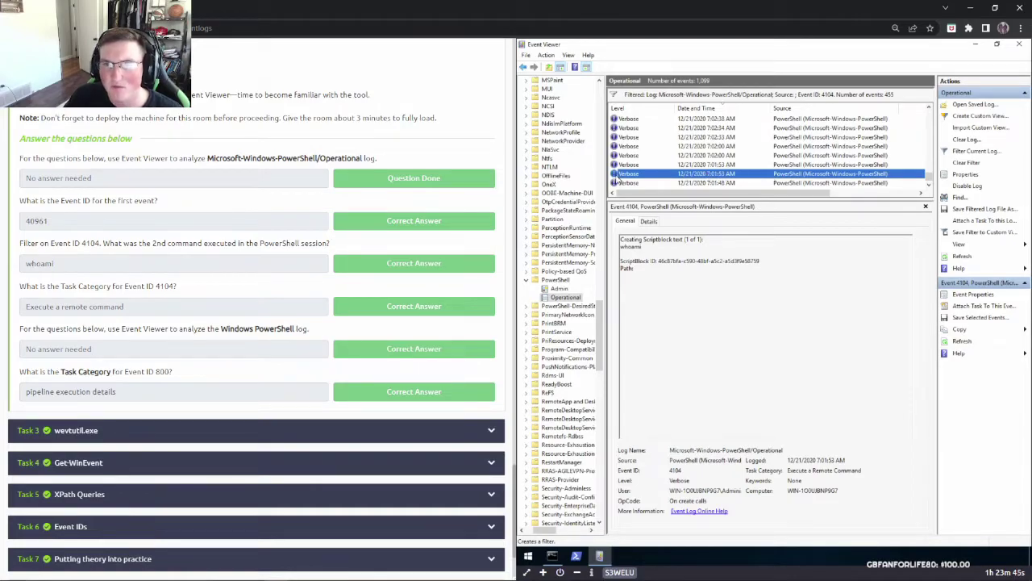
click(656, 184)
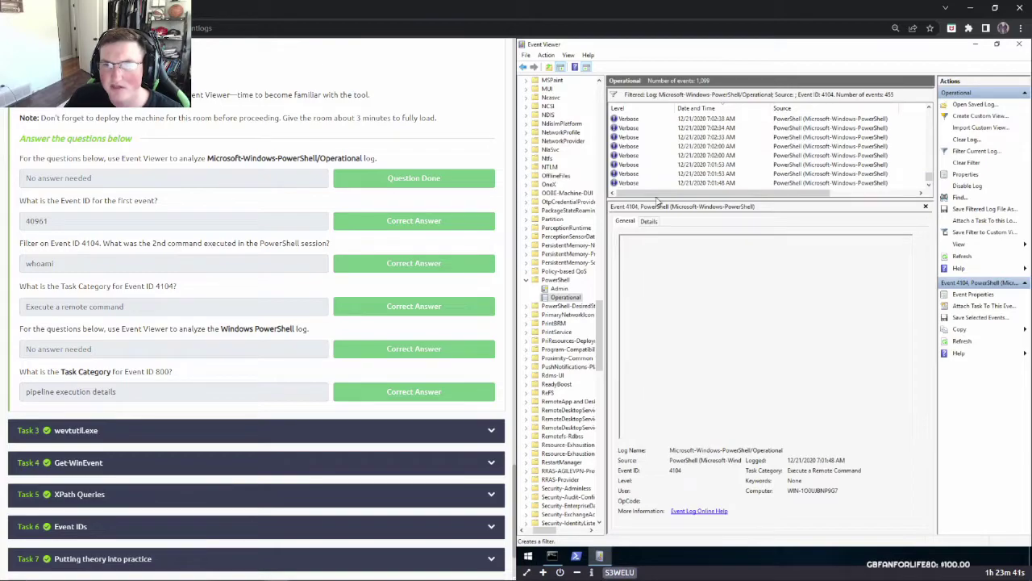
click(668, 175)
drag(643, 248, 616, 247)
click(644, 250)
click(666, 250)
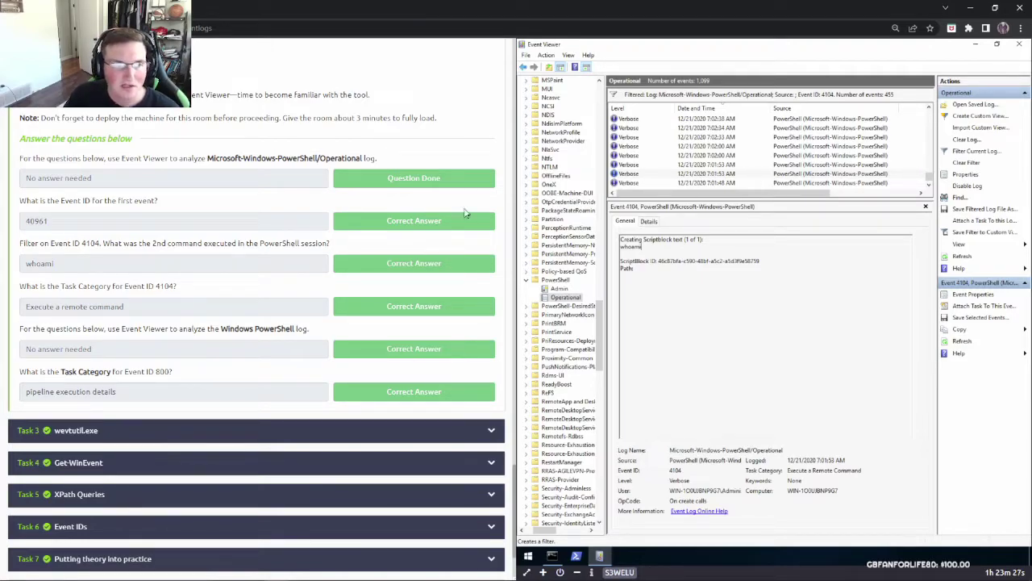
drag(65, 267, 22, 265)
click(129, 261)
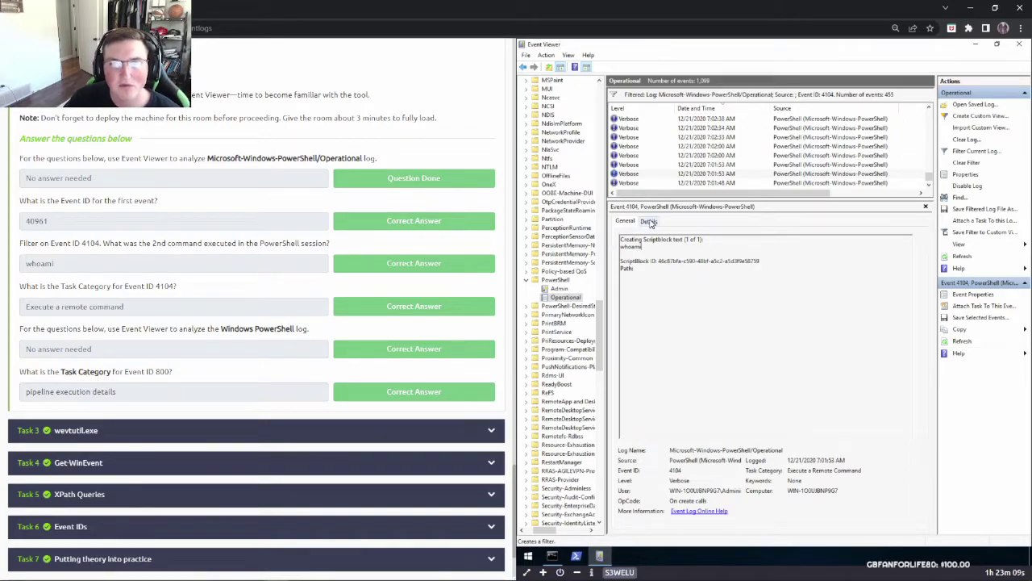
Inspect the second-oldest 4104 event's details in XML view, including computer name and security user ID, and return to its general information
click(650, 221)
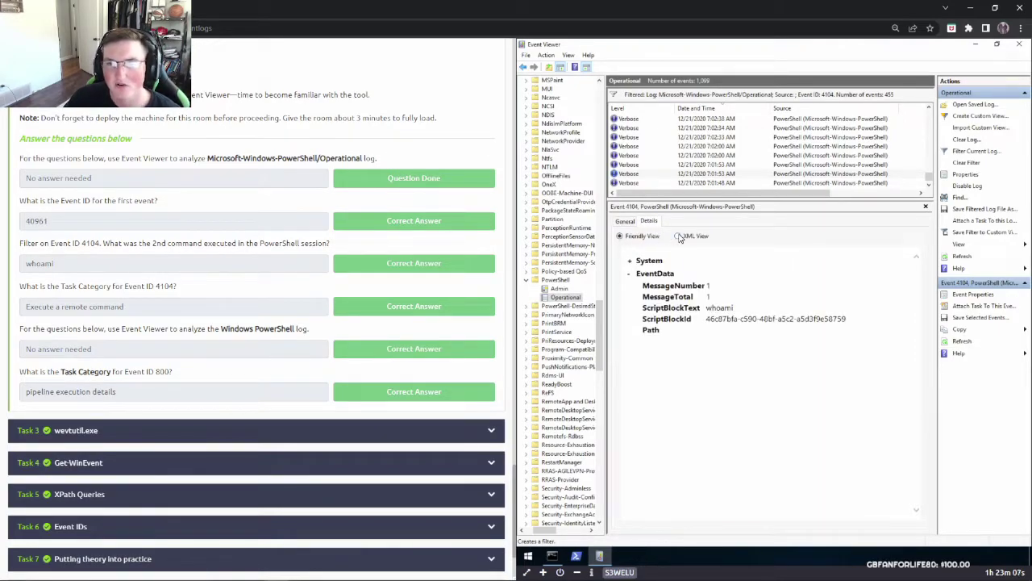
click(678, 236)
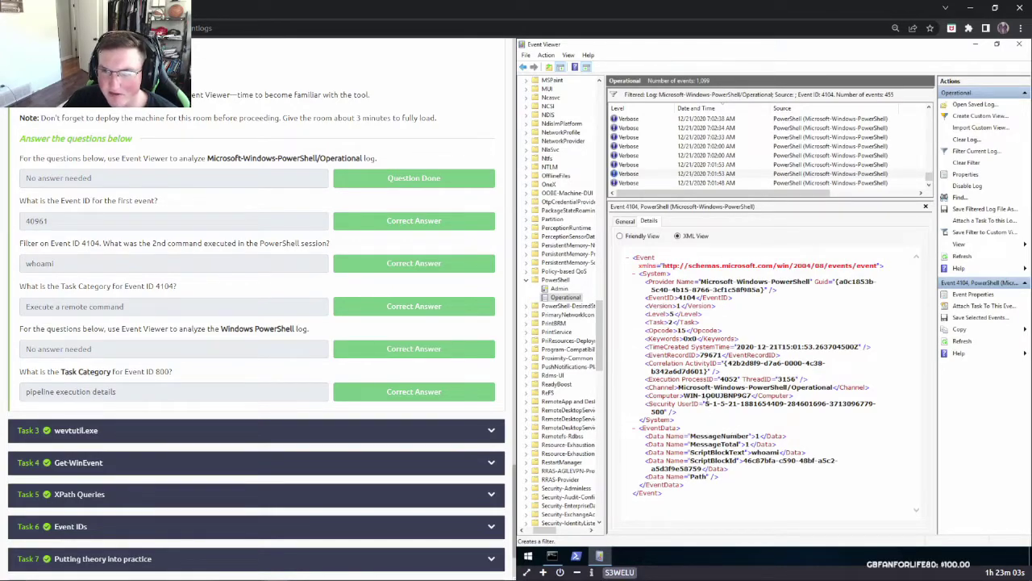
double_click(703, 395)
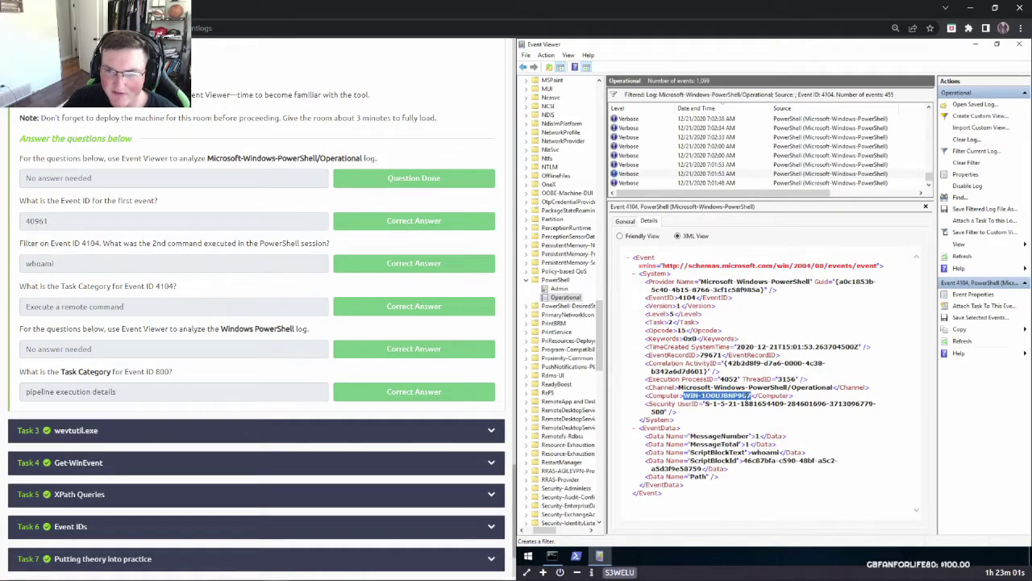
click(756, 419)
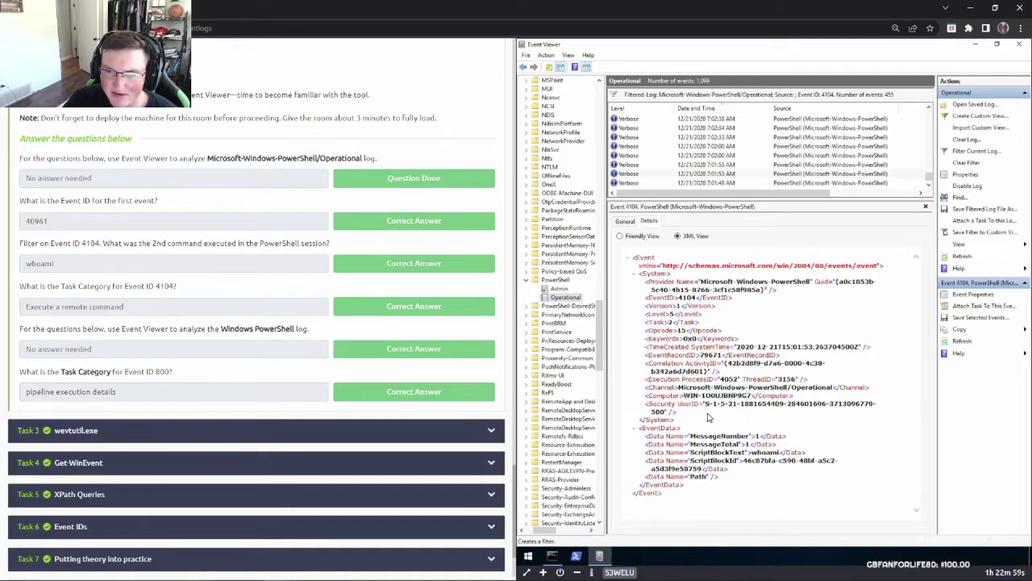
drag(705, 404, 816, 421)
click(815, 430)
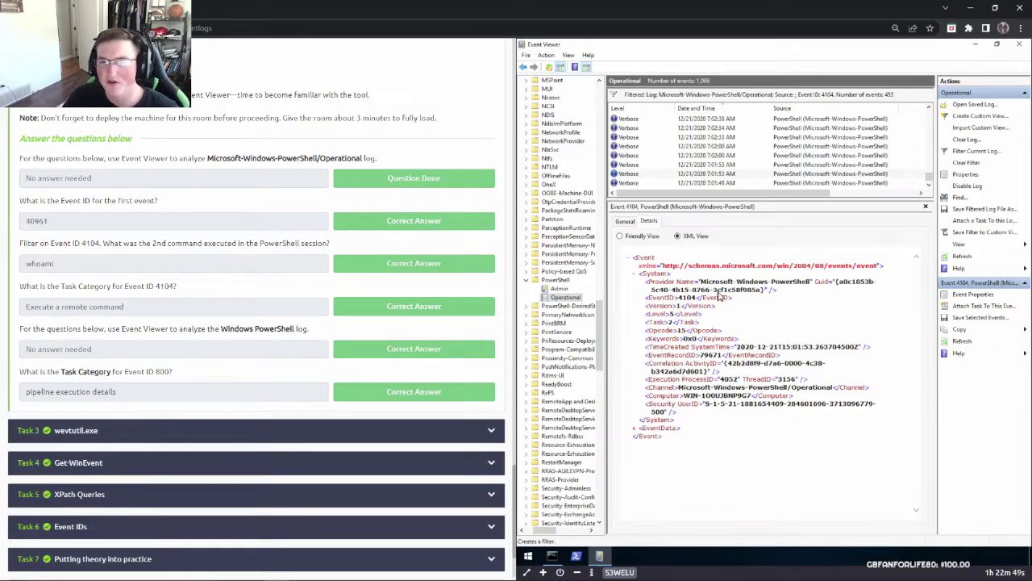
click(626, 222)
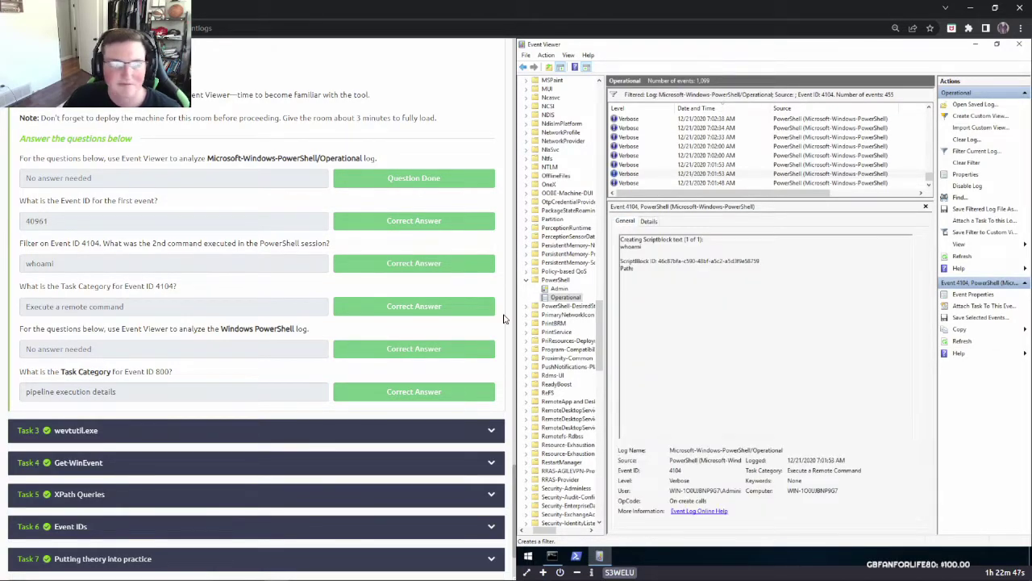
Check the Task Category of the filtered 4104 events and compare it with Task 2's answer
scroll(81, 283, down, 1)
scroll(82, 284, down, 1)
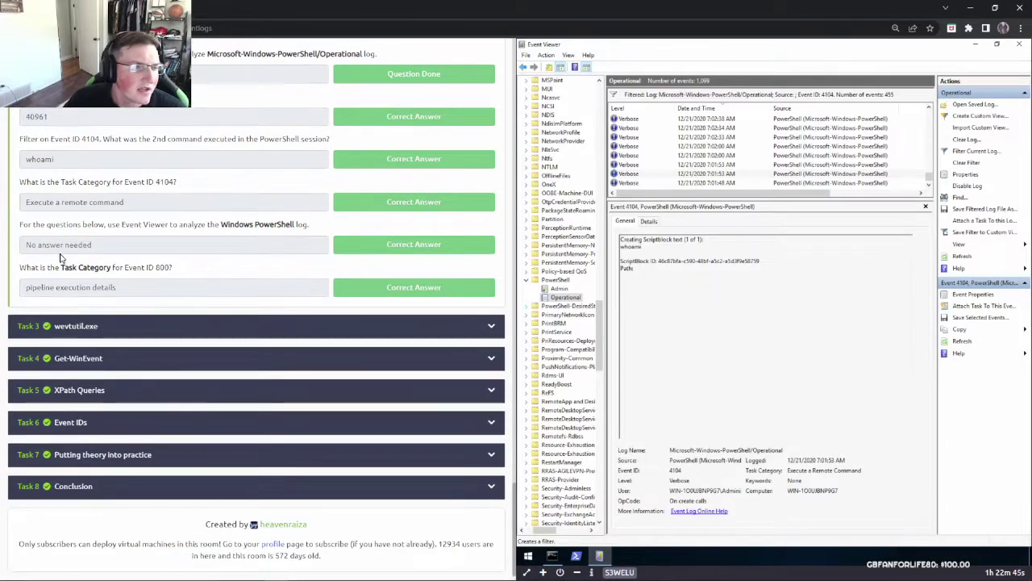
drag(28, 182, 178, 182)
click(187, 184)
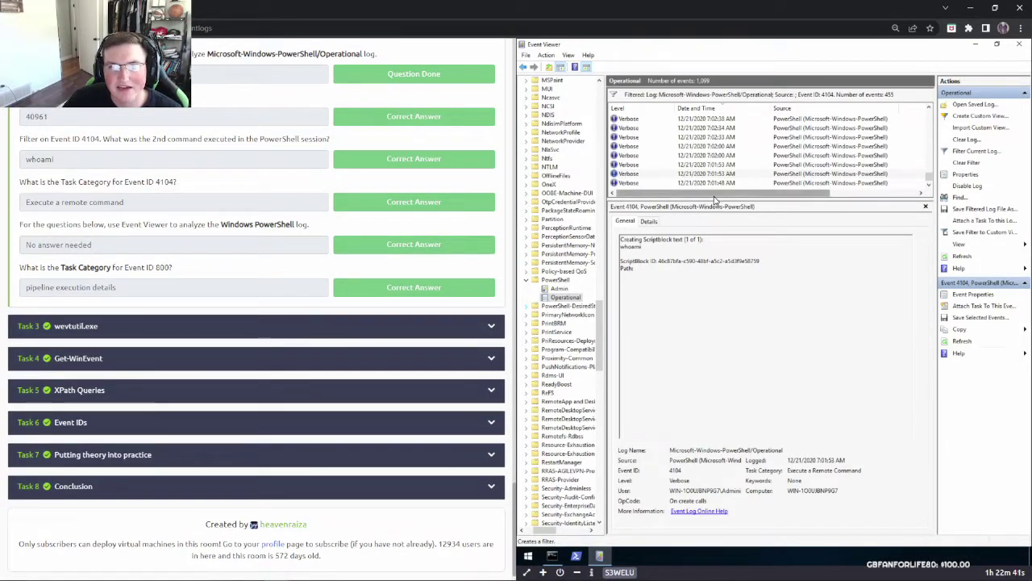
drag(788, 196, 835, 196)
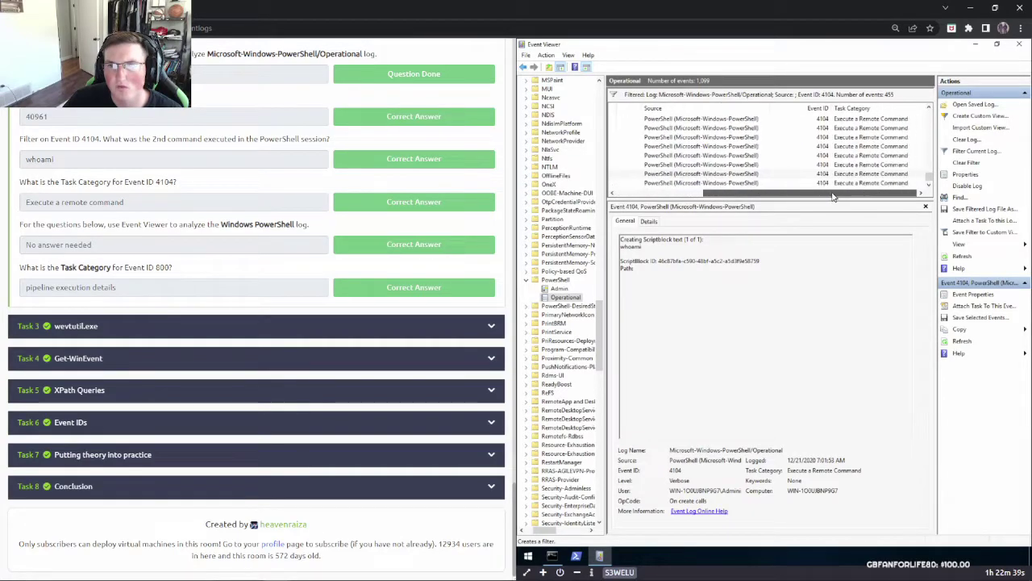
click(860, 120)
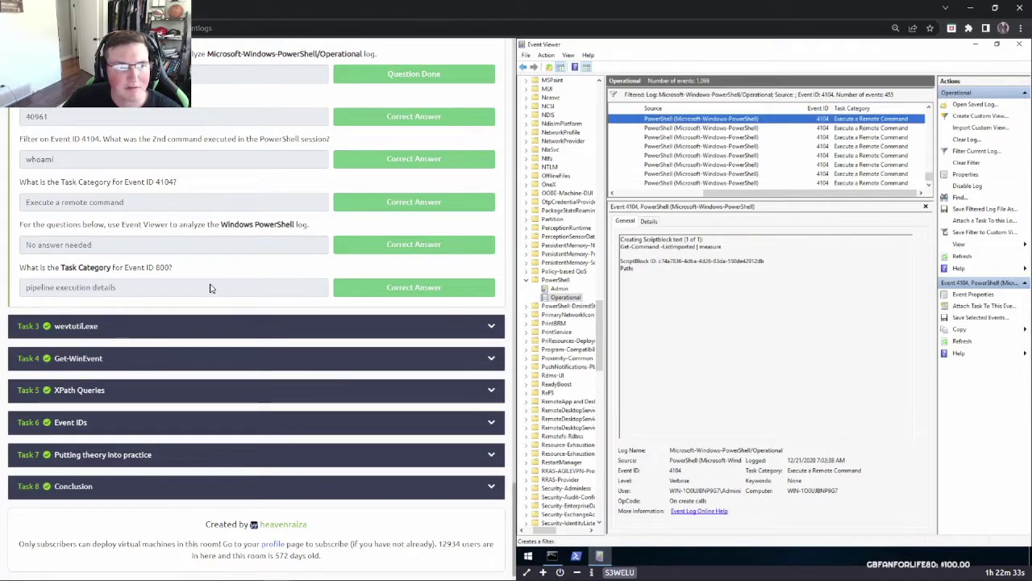
drag(142, 203, 24, 204)
click(137, 205)
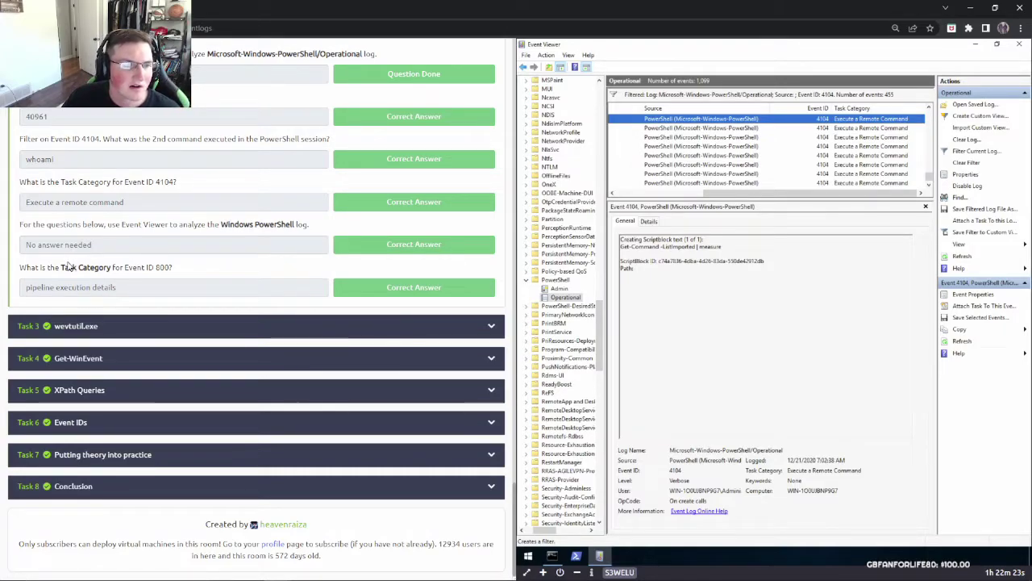
Try filtering the Operational log on Event ID 800 to look up its Task Category
drag(61, 270, 134, 268)
click(156, 267)
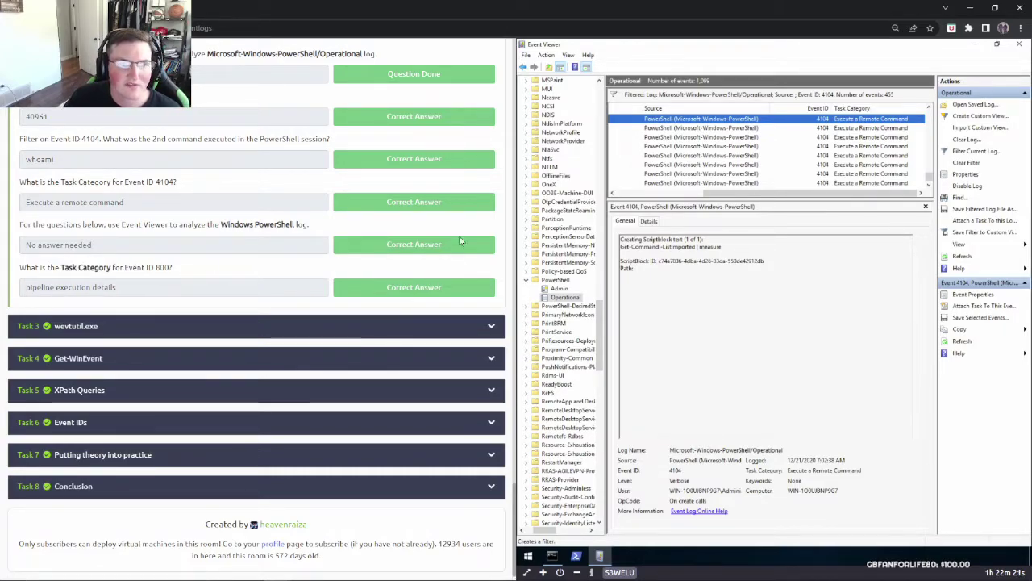
click(967, 152)
drag(713, 302, 693, 302)
key(BackSpace)
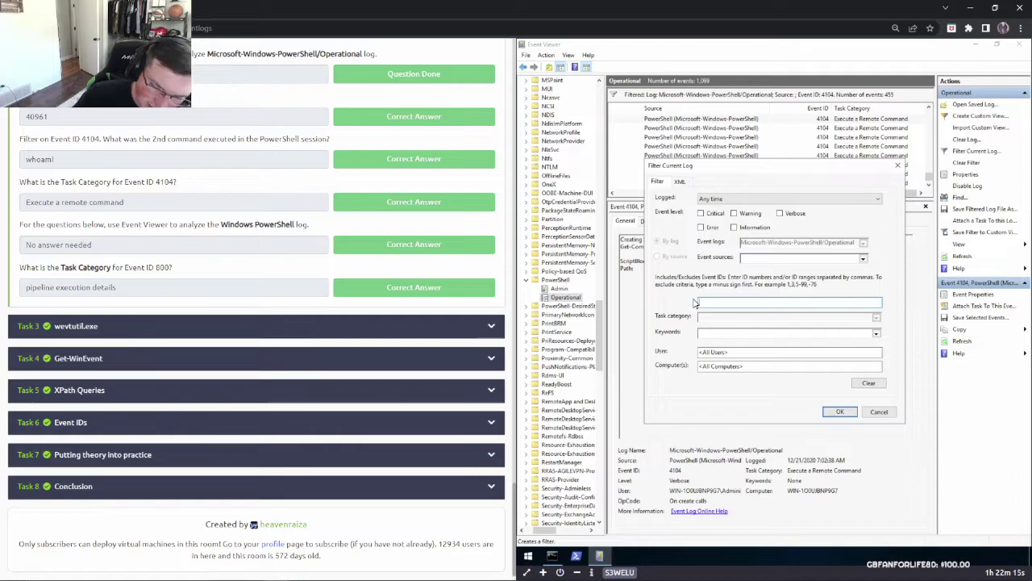
key(Return)
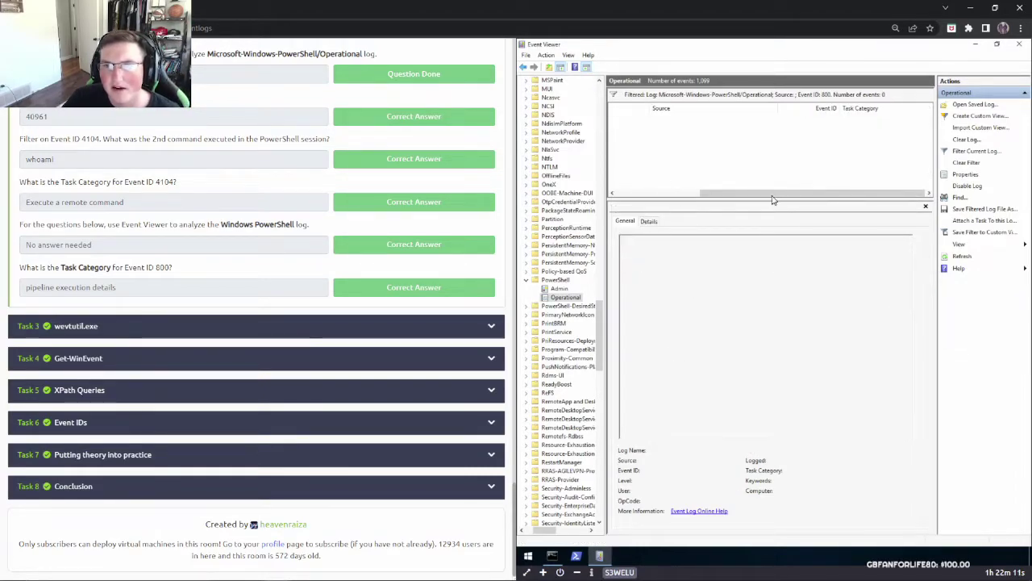
click(632, 195)
click(631, 196)
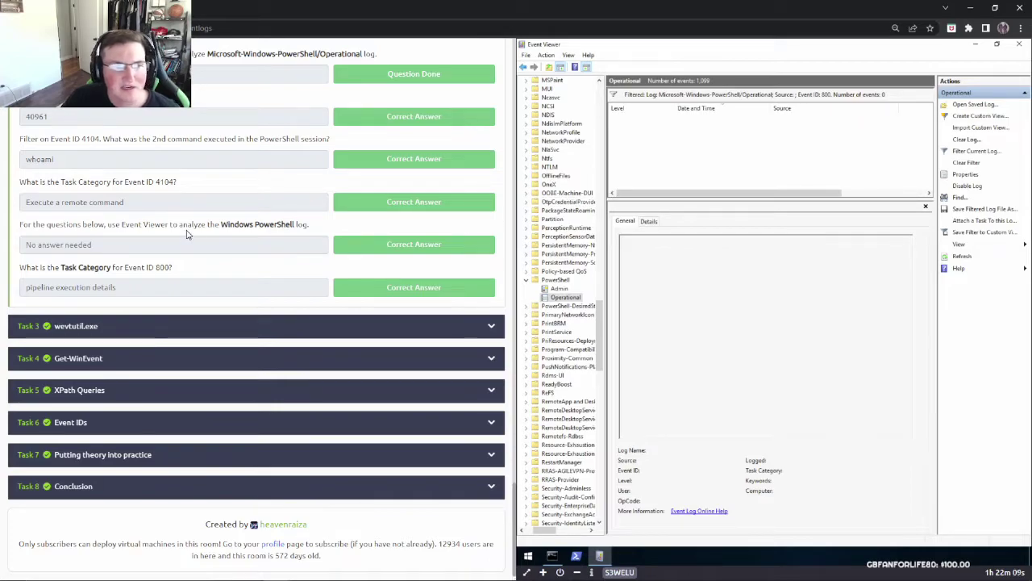
Collapse the PowerShell and Microsoft folders and open the Windows PowerShell log named in Task 2
drag(215, 225, 307, 224)
click(306, 224)
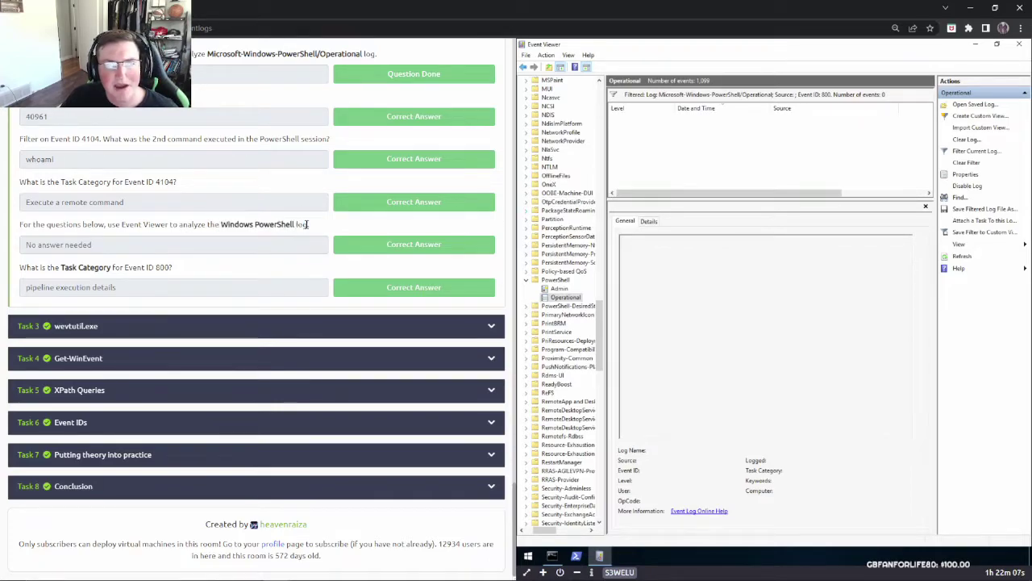
click(526, 280)
drag(600, 312, 595, 81)
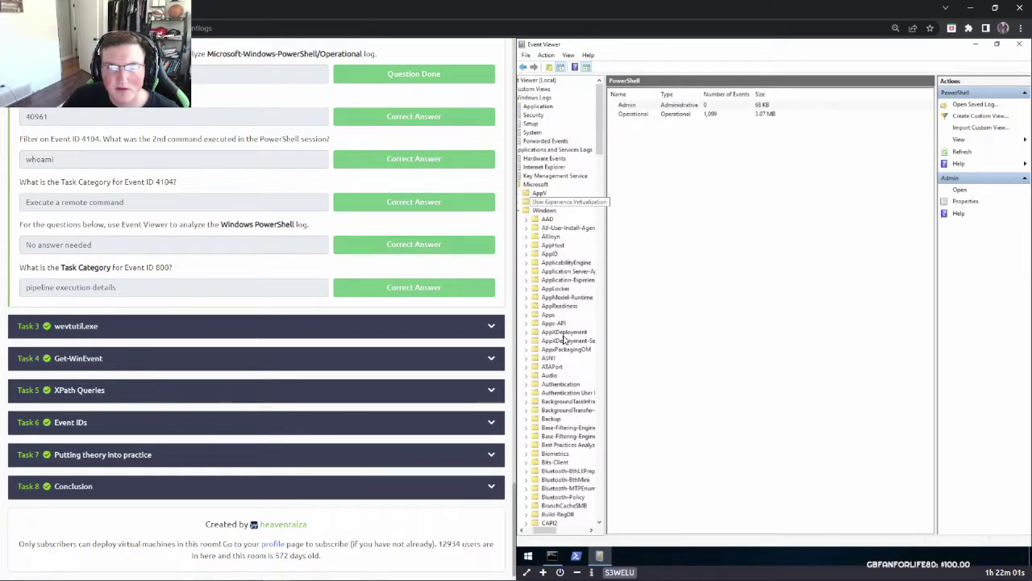
drag(538, 532, 525, 533)
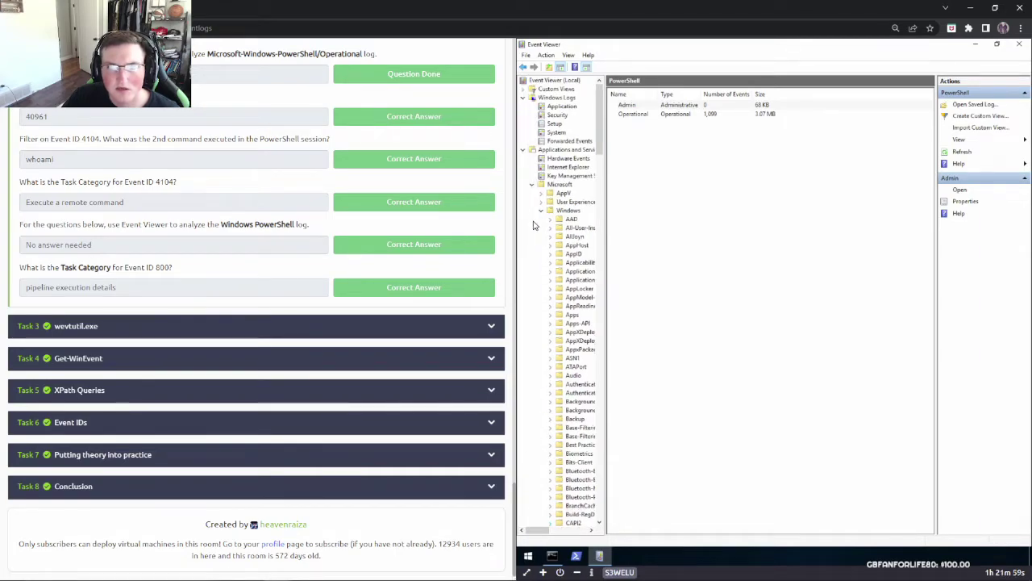
click(533, 184)
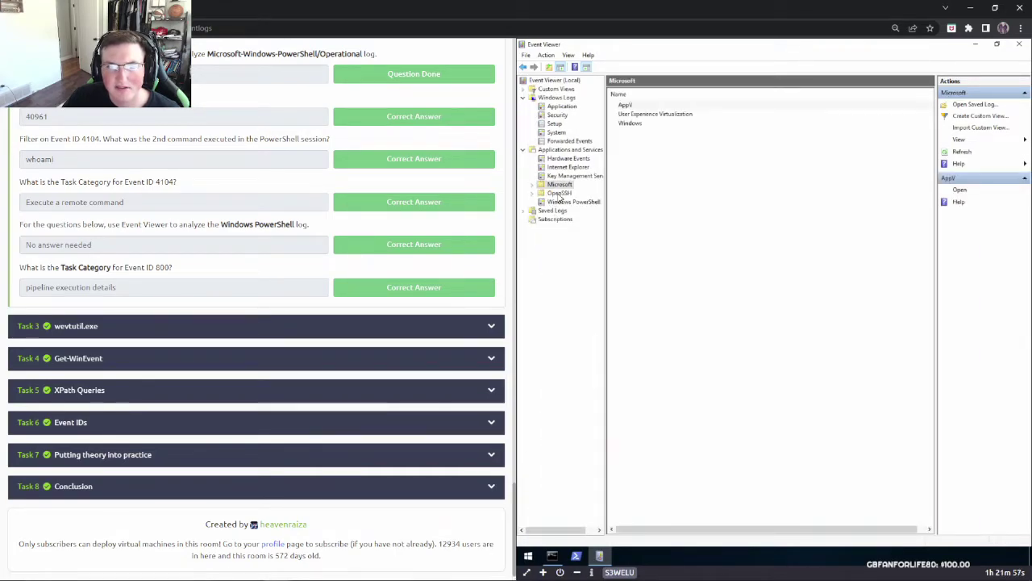
click(563, 202)
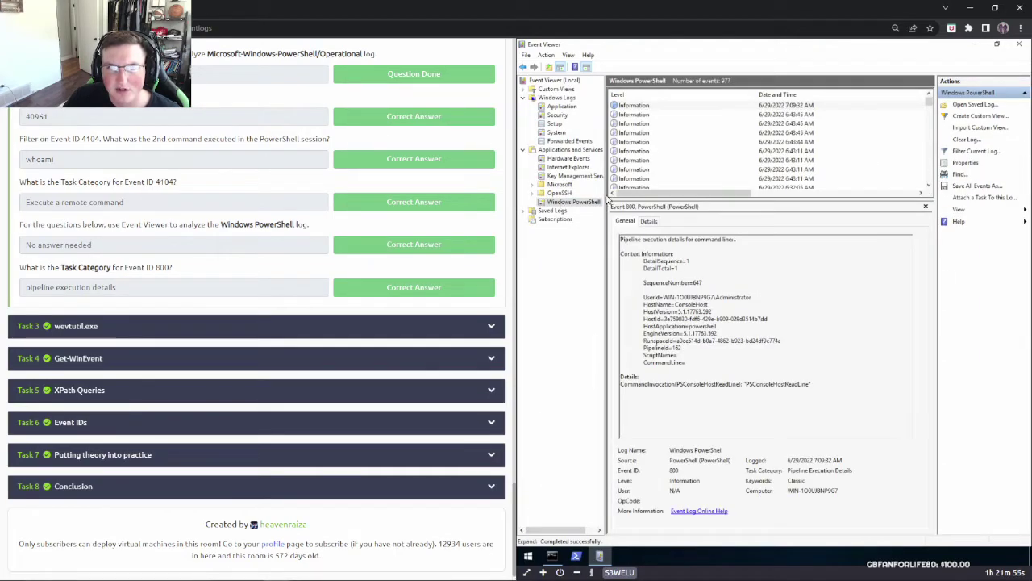
Filter the Windows PowerShell log on Event ID 800
click(974, 152)
click(725, 303)
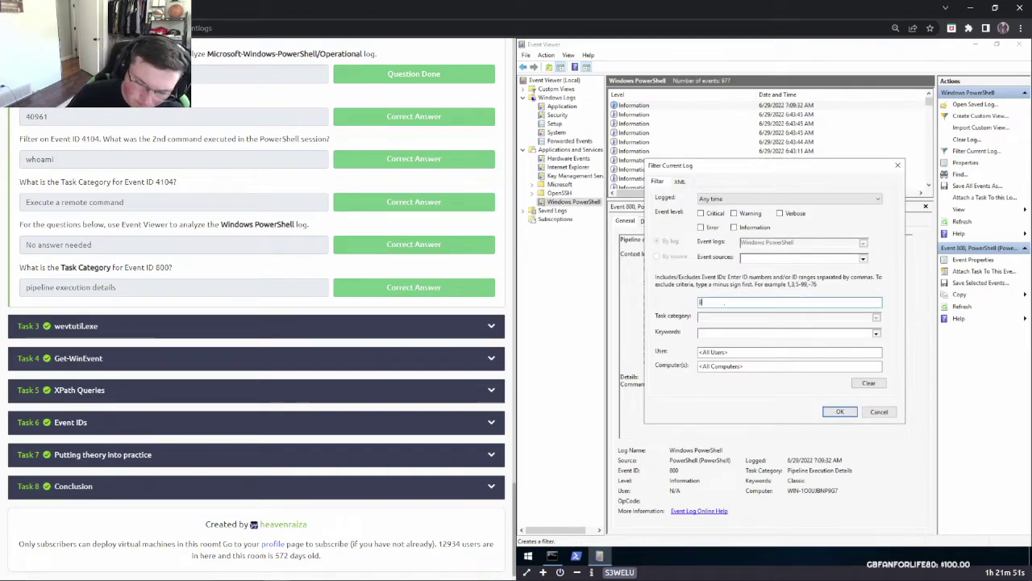
text(800)
key(Return)
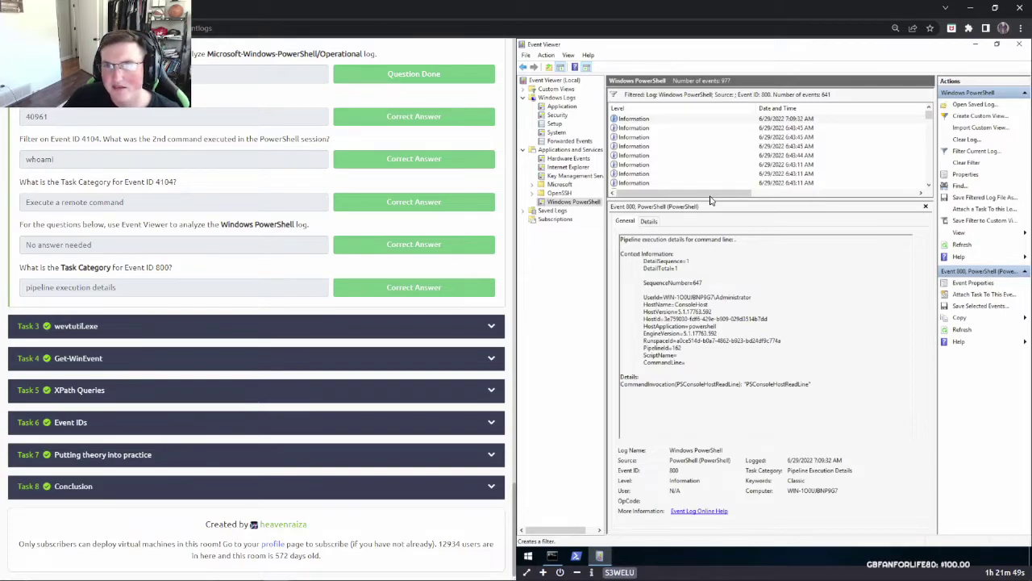
Check the Task Category of the filtered 800 events and compare it with Task 2's last answer
drag(712, 198, 940, 202)
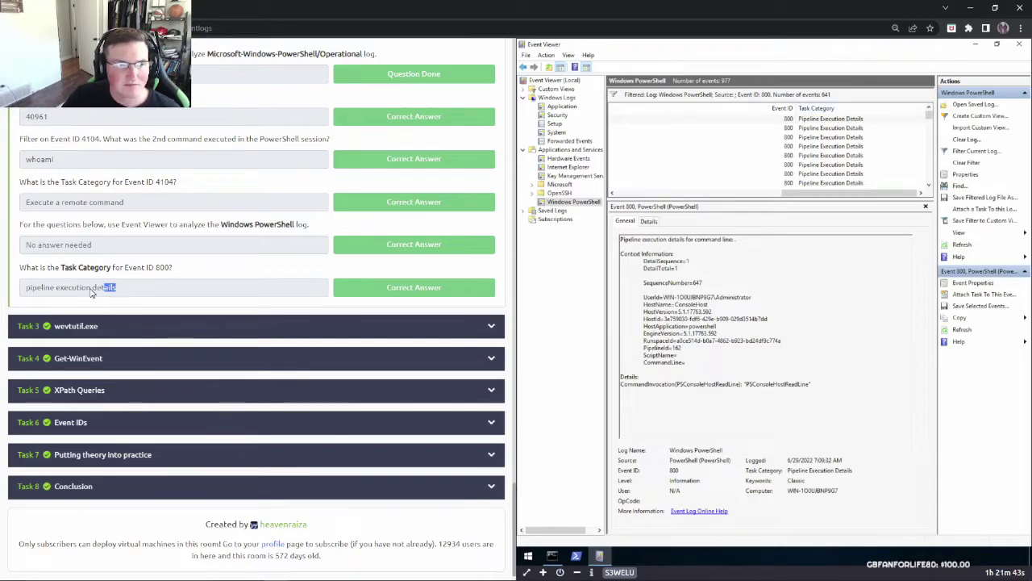
drag(114, 288, 23, 289)
click(139, 289)
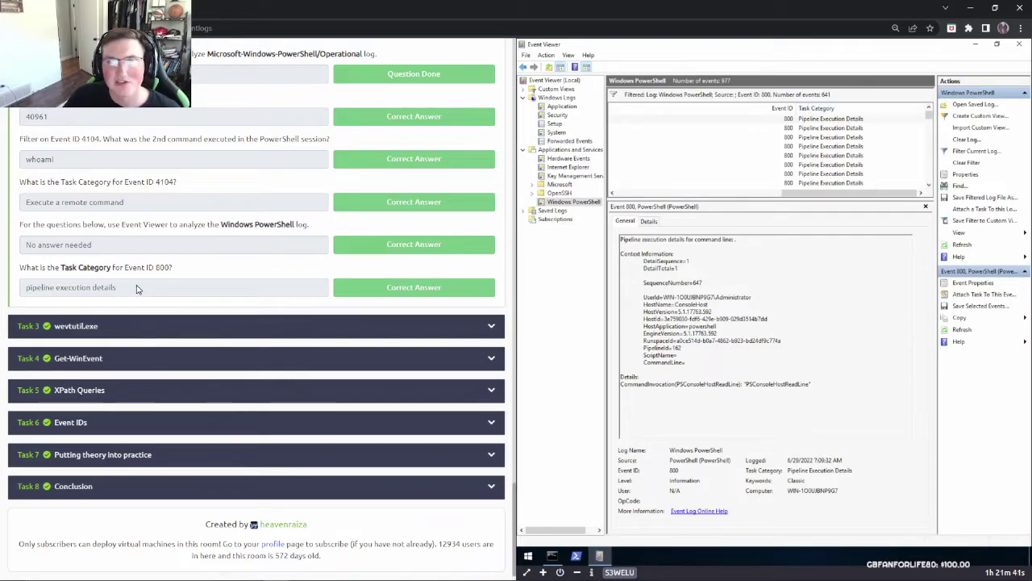
Open Task 3, wevtutil.exe, at its introduction and minimize Event Viewer to reveal the Command Prompt
click(180, 327)
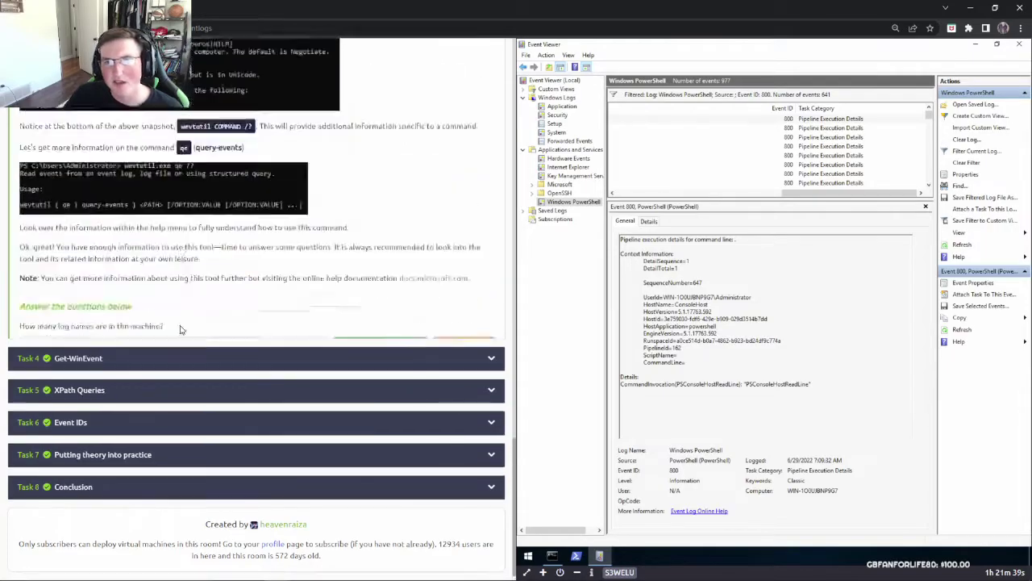
scroll(374, 246, up, 15)
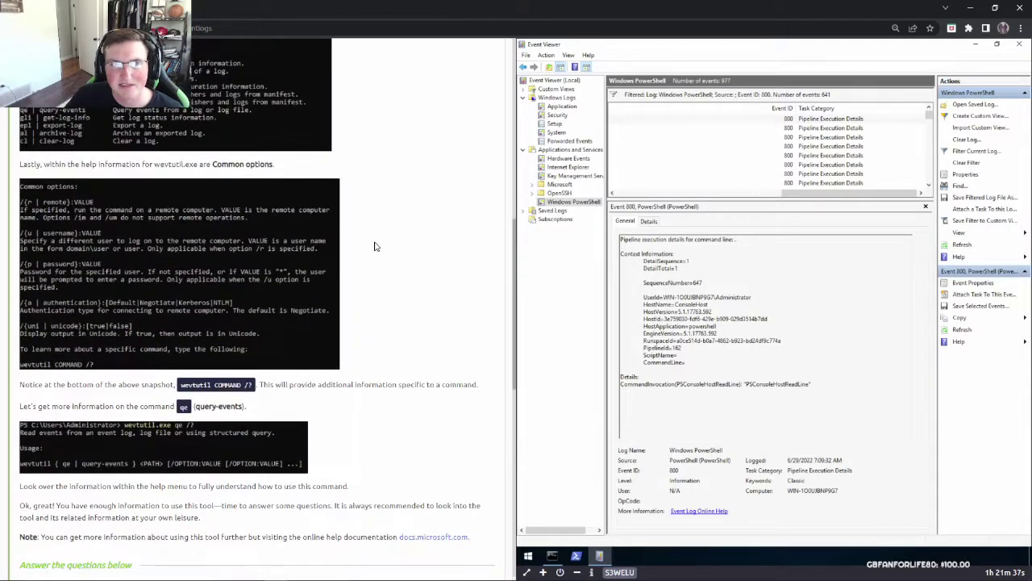
click(976, 43)
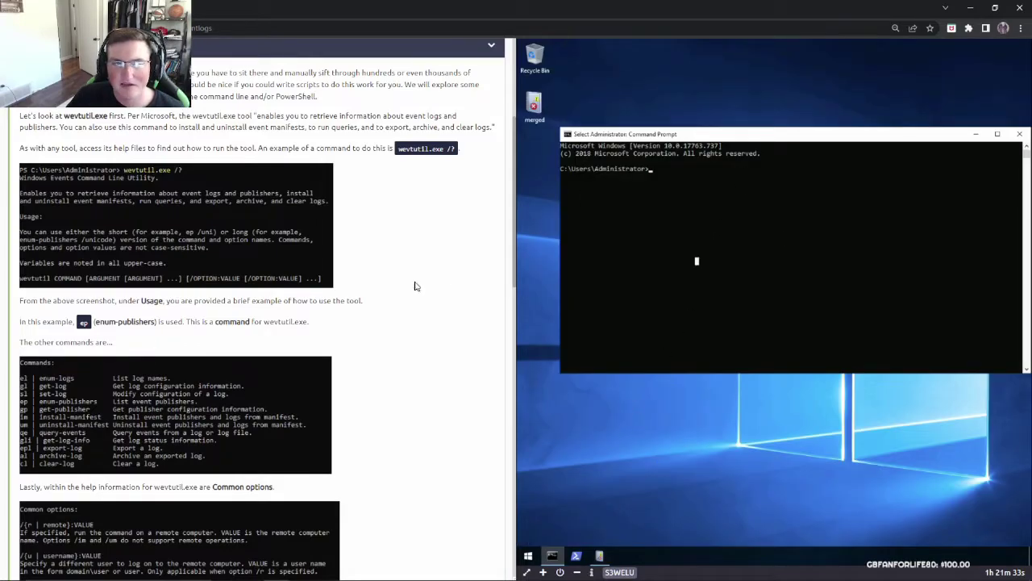
scroll(310, 230, up, 2)
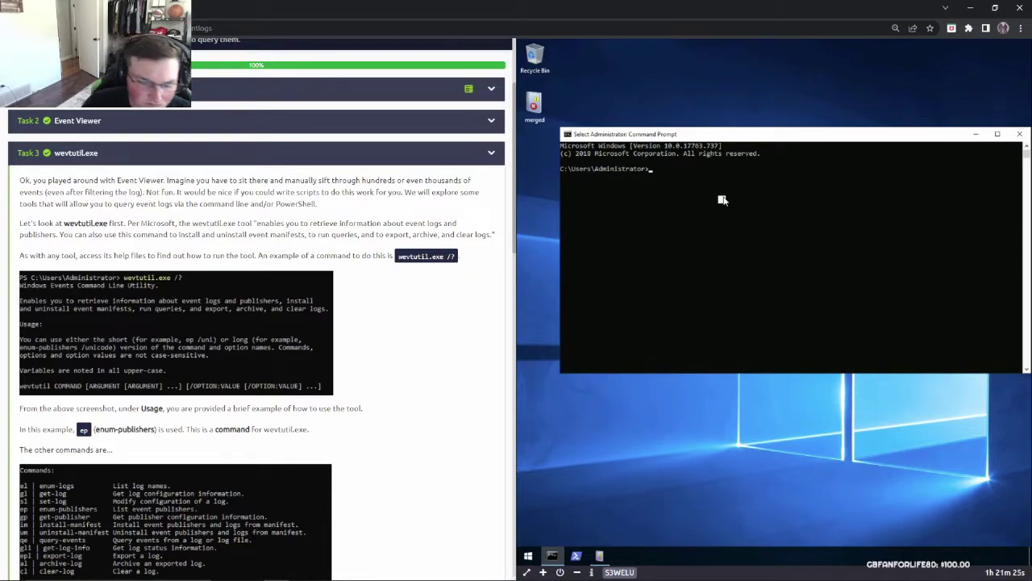
Run wevtutil.exe /? in the Command Prompt, maximize the window and review the help's usage, commands and common options
text(wev)
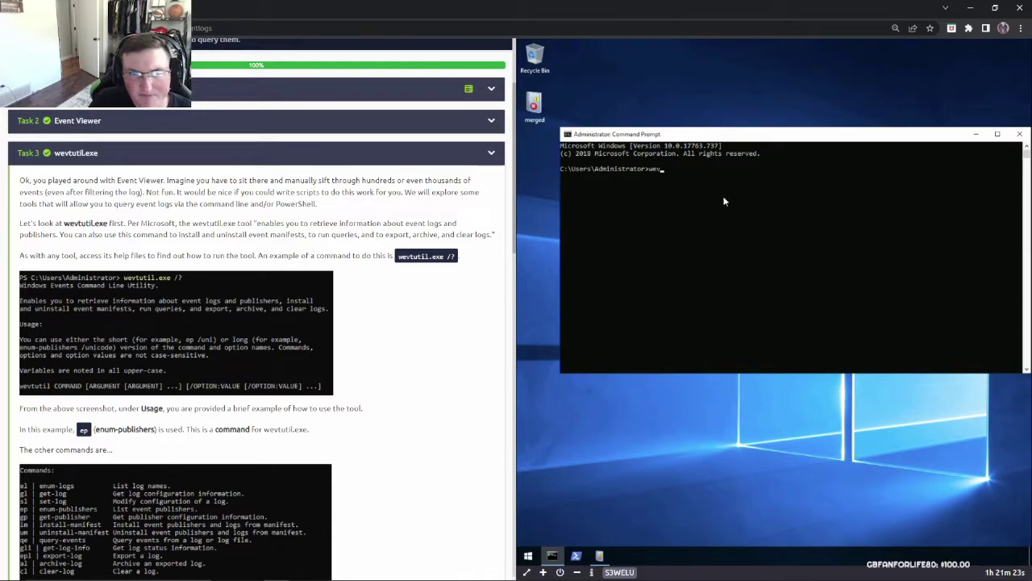
text(tutil.e)
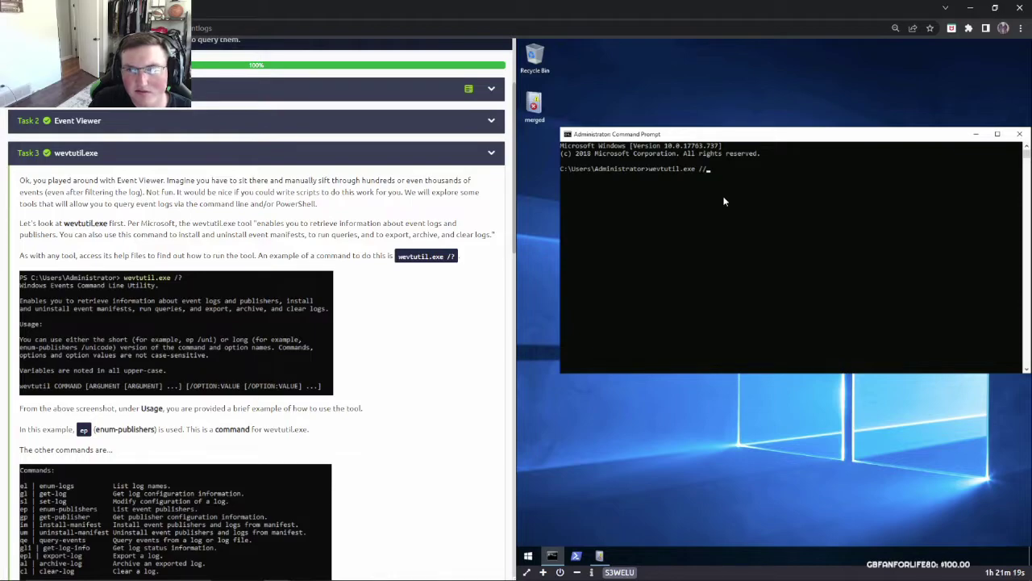
text(xe /?)
key(Return)
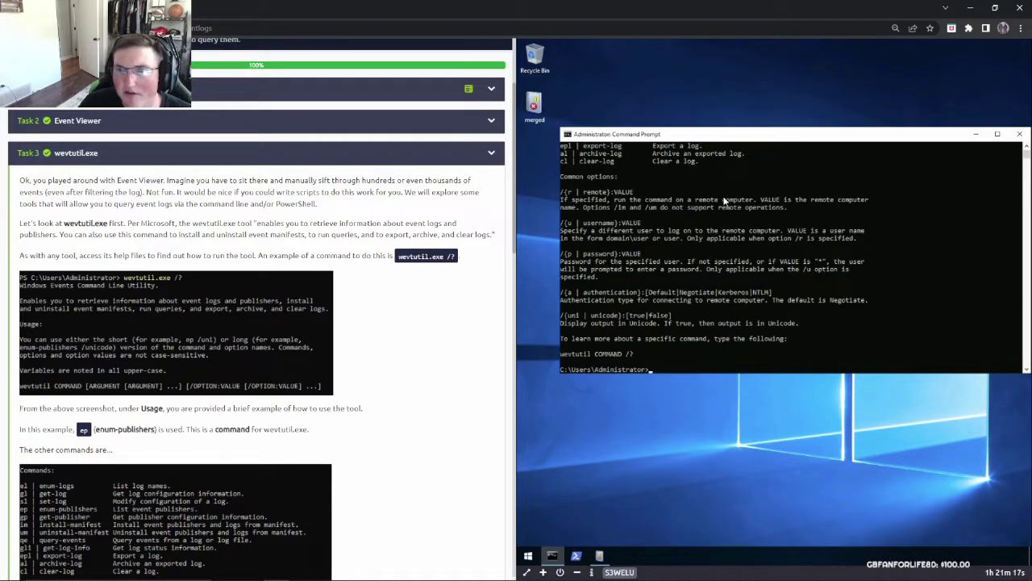
click(996, 133)
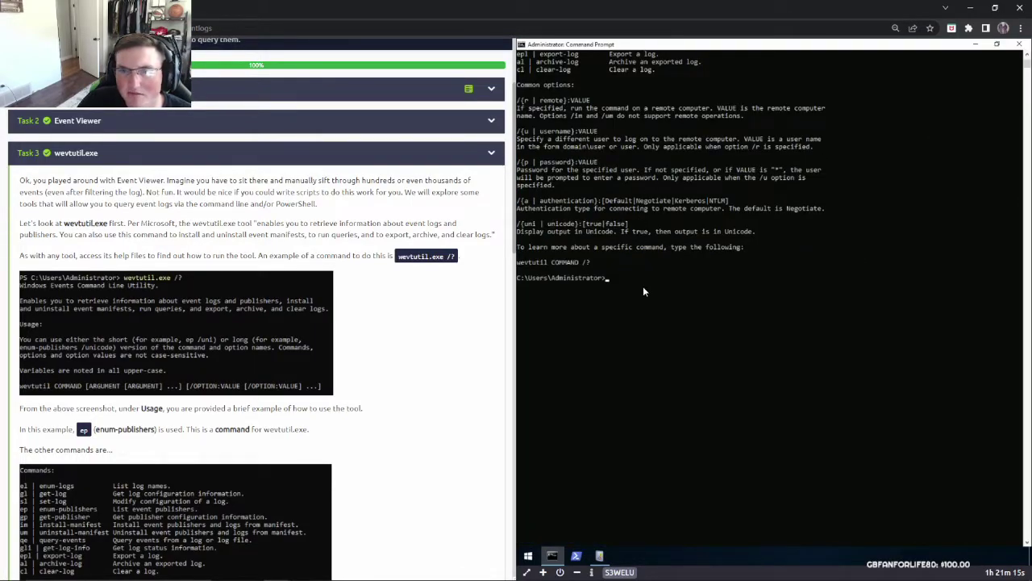
scroll(613, 151, up, 7)
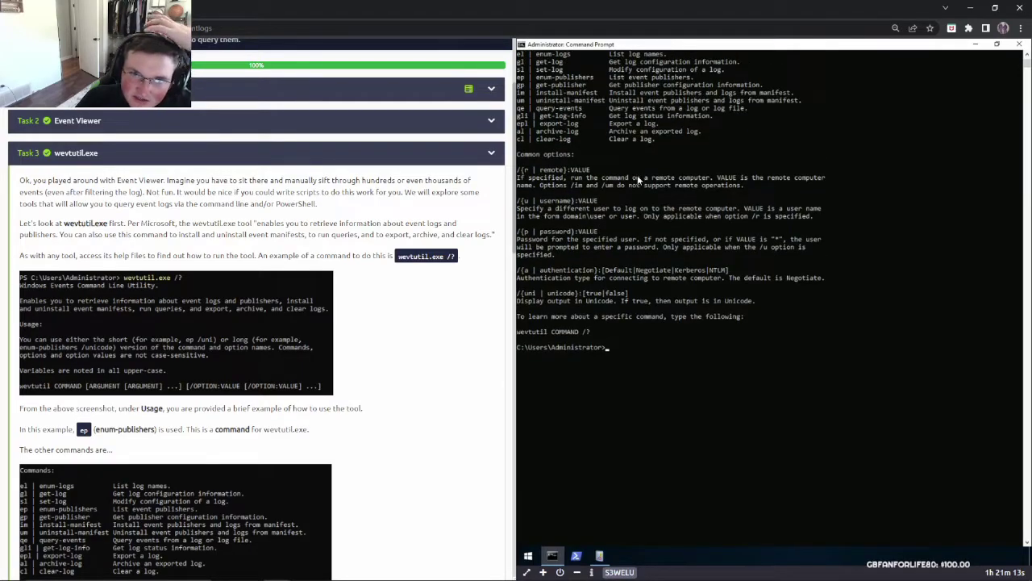
scroll(637, 176, up, 1)
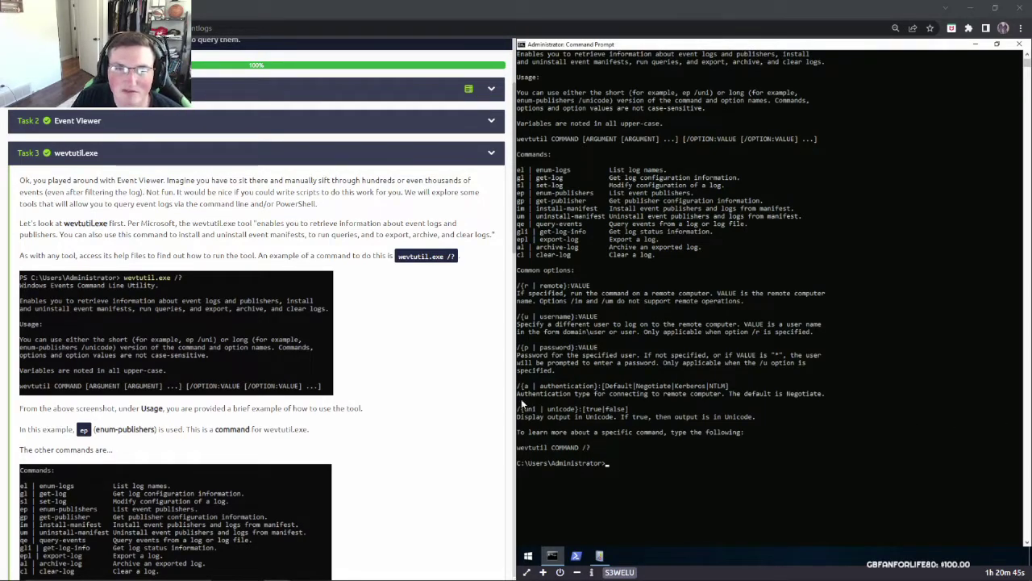
Read Task 3's explanation of the wevtutil commands, common options and query-events help down to the questions
scroll(411, 371, down, 2)
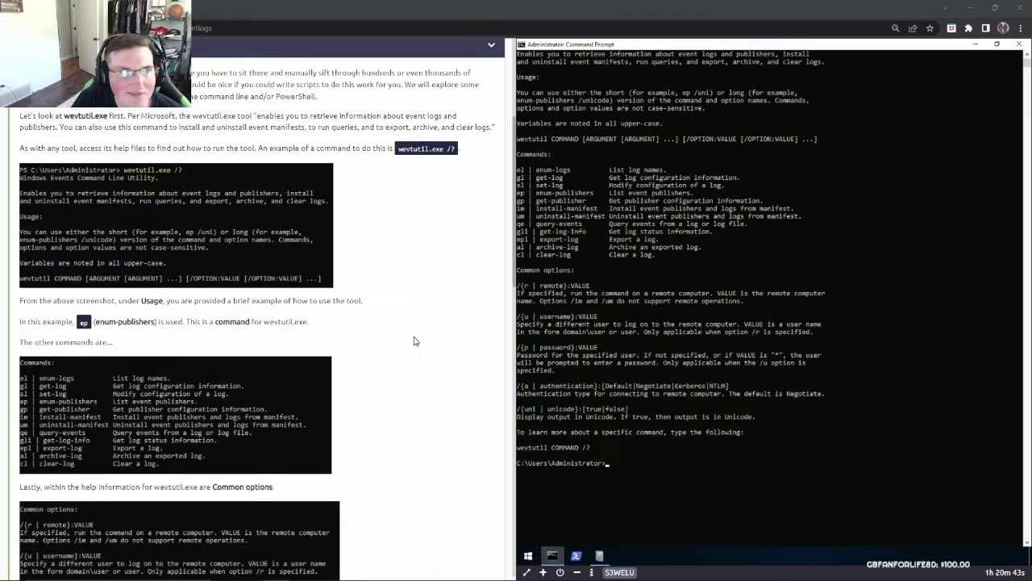
scroll(412, 266, down, 2)
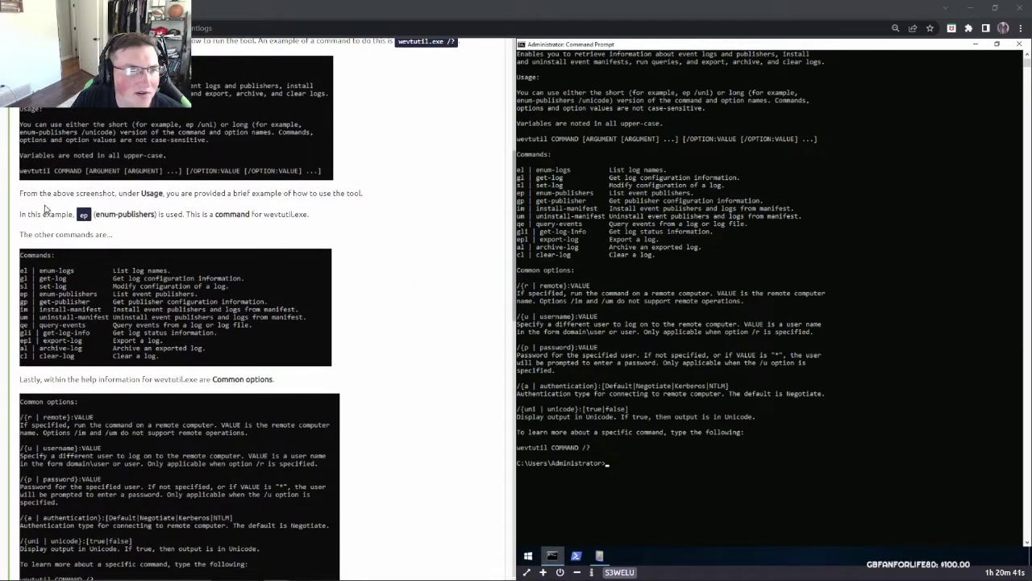
drag(30, 228, 131, 216)
click(135, 202)
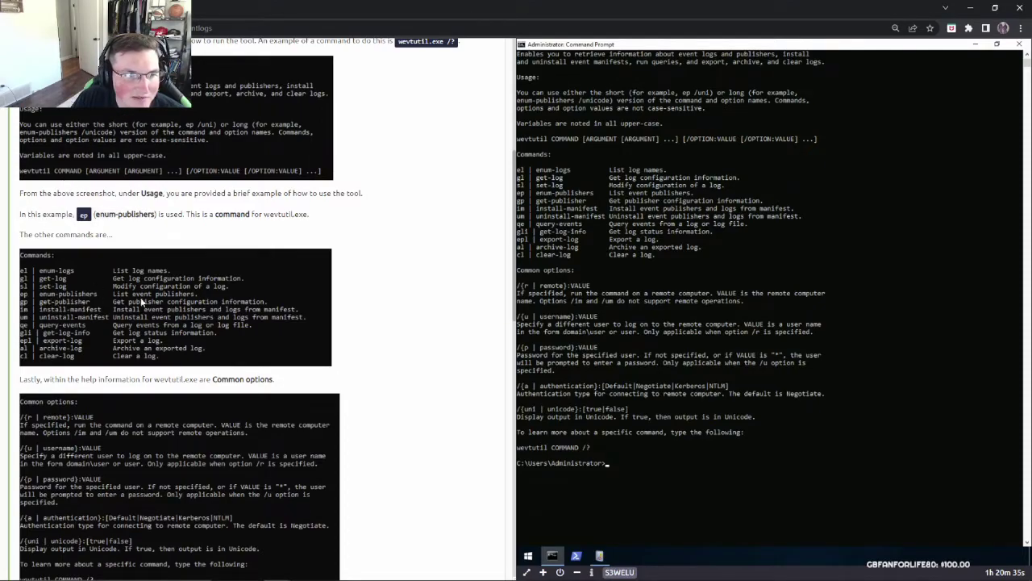
scroll(396, 235, down, 2)
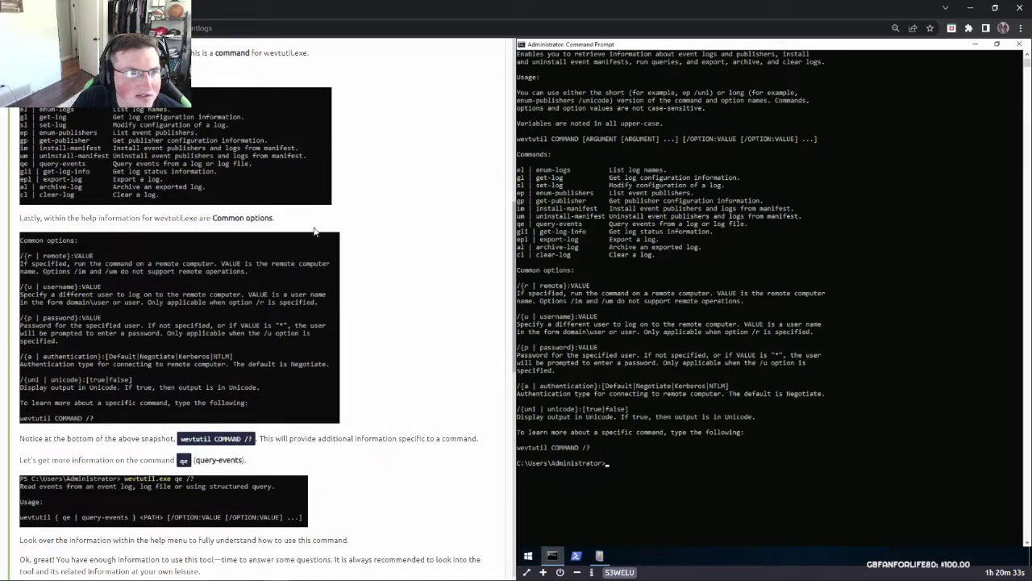
scroll(131, 211, down, 1)
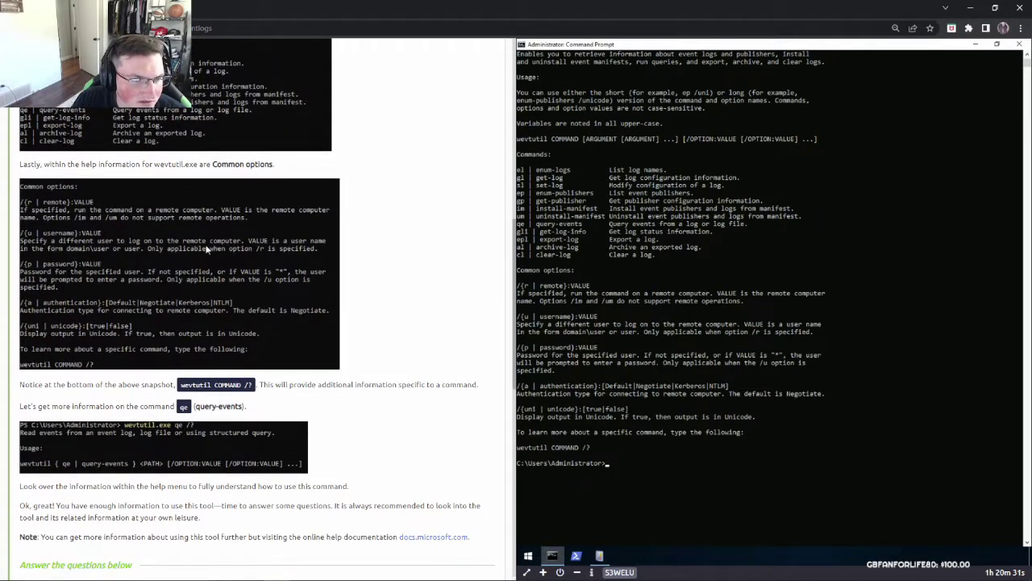
scroll(183, 262, down, 2)
scroll(182, 261, down, 1)
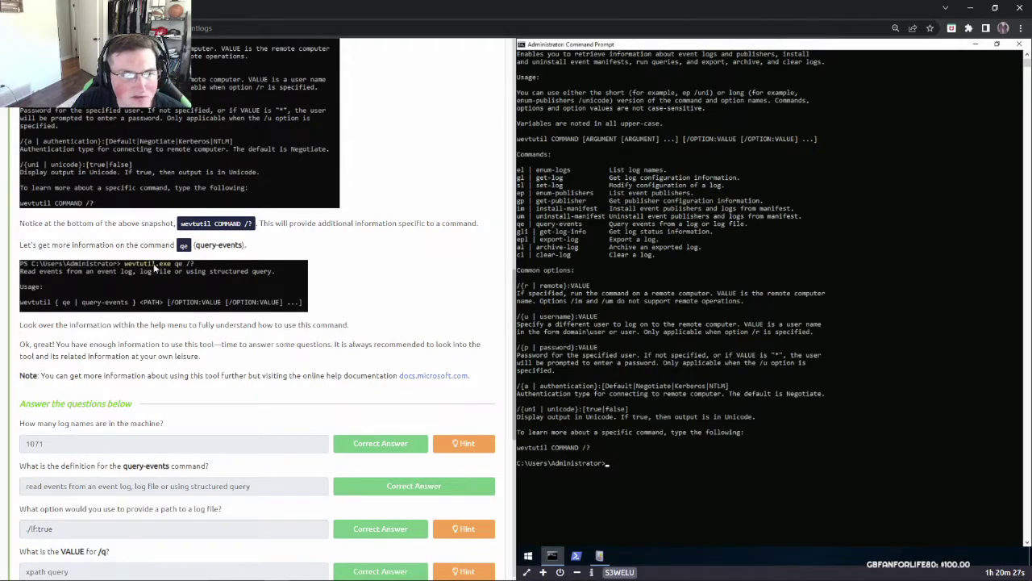
Run wevtutil.exe qe /? and review the query-events description, usage and options
click(662, 471)
text(wevtutil.exe /?)
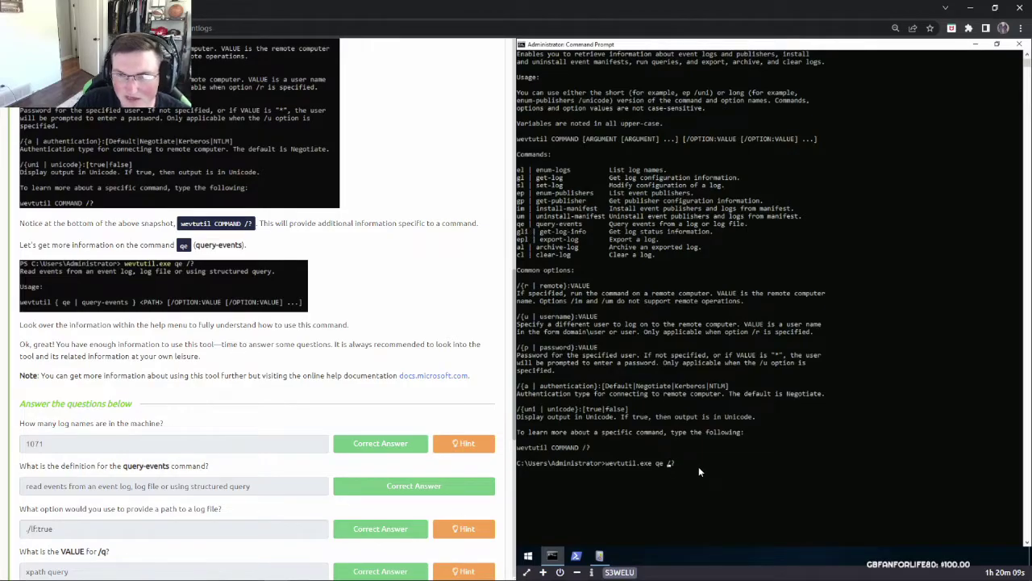
key(Return)
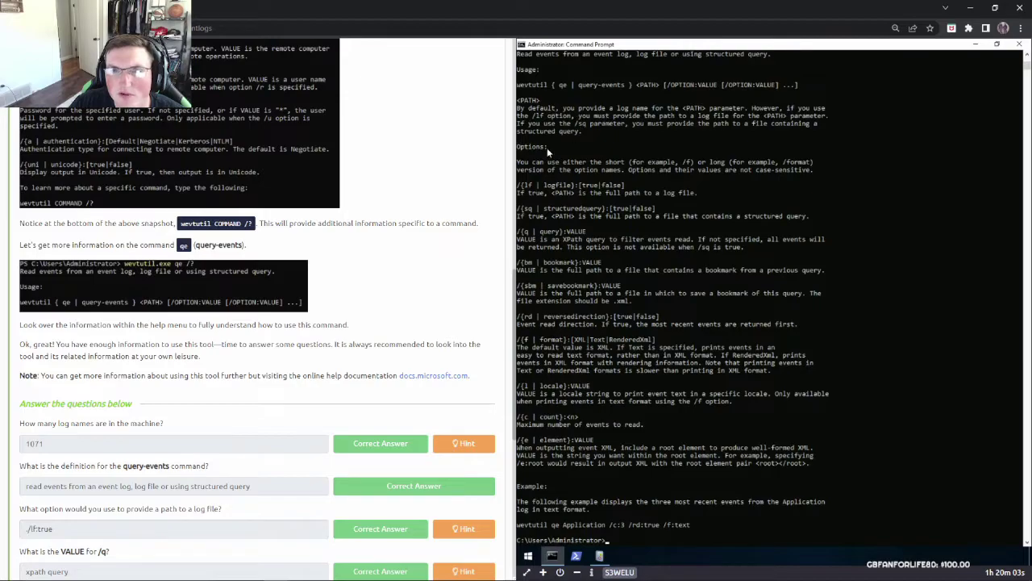
scroll(559, 148, up, 1)
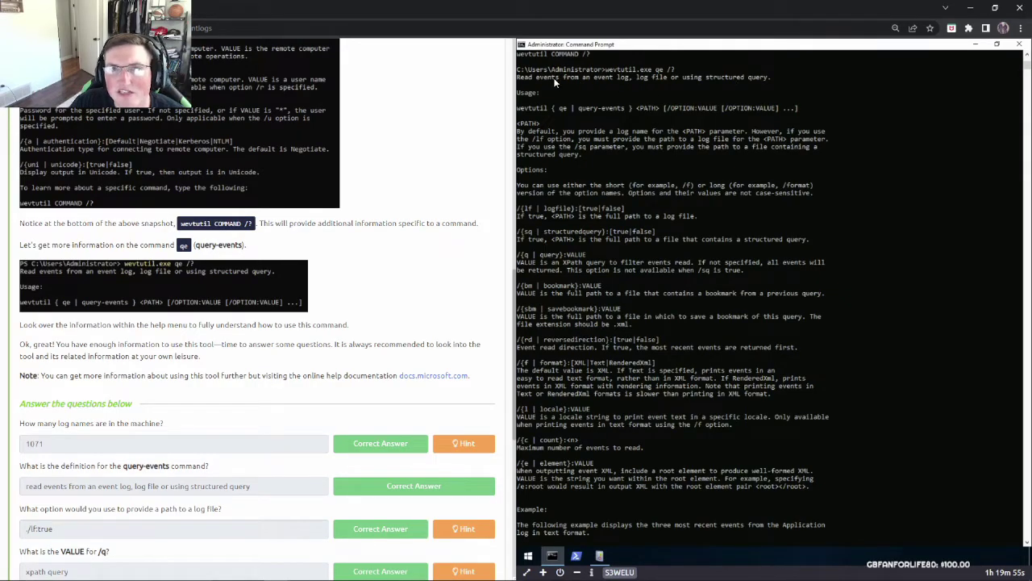
Examine Task 3's questions, the example at the end of the query-events help and the note about online documentation
scroll(306, 254, down, 2)
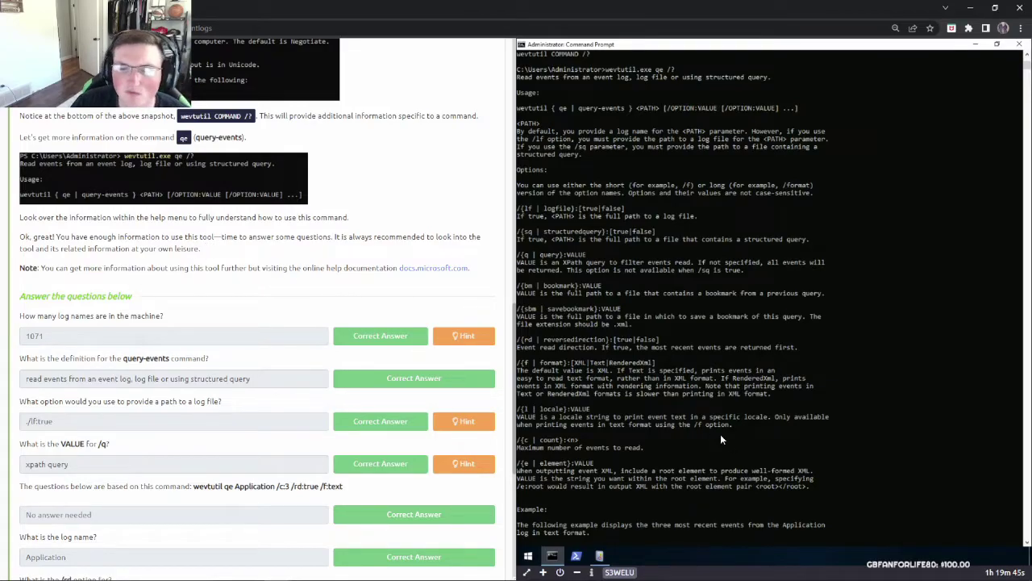
scroll(725, 438, down, 3)
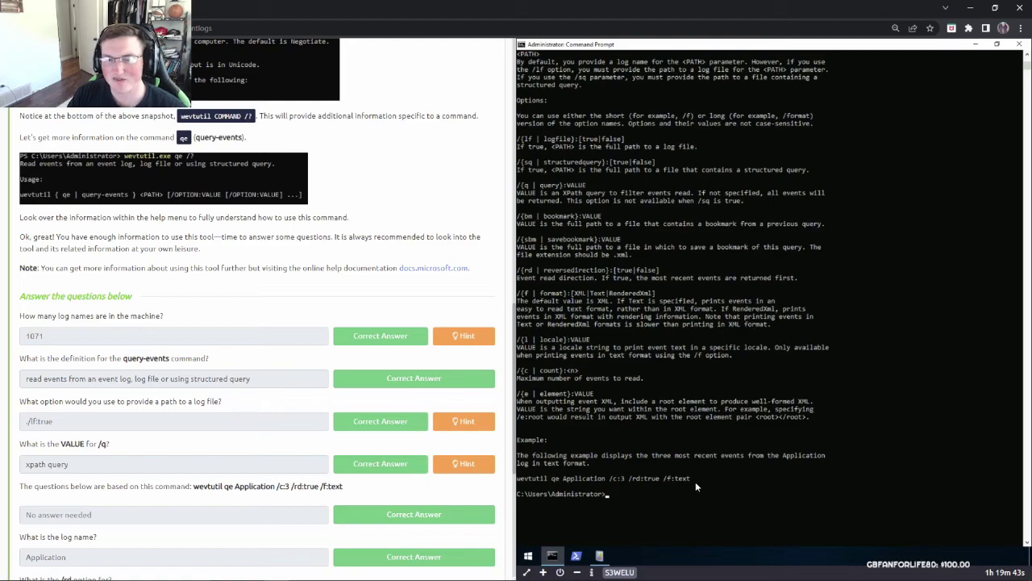
click(691, 501)
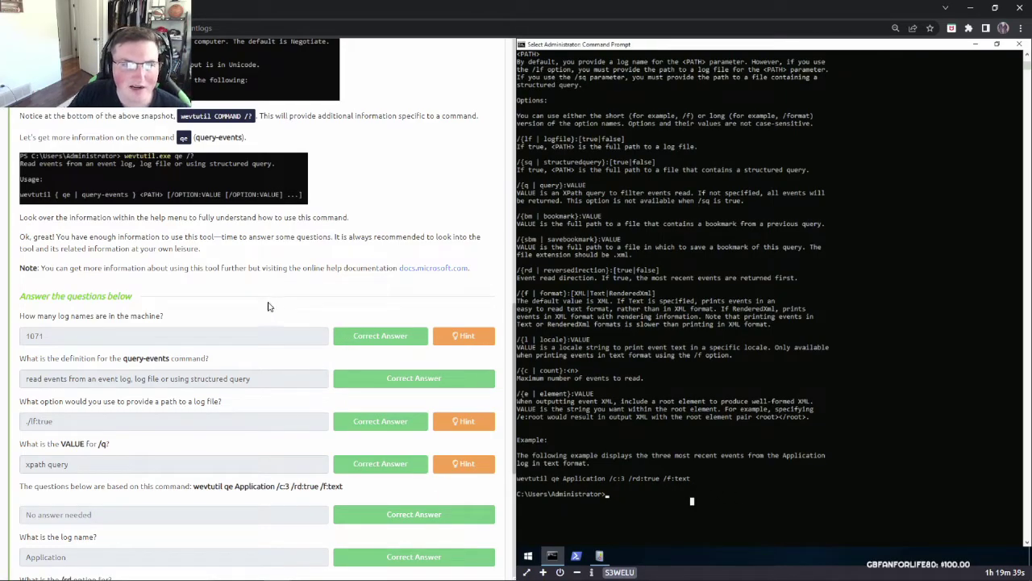
drag(43, 268, 292, 275)
click(294, 274)
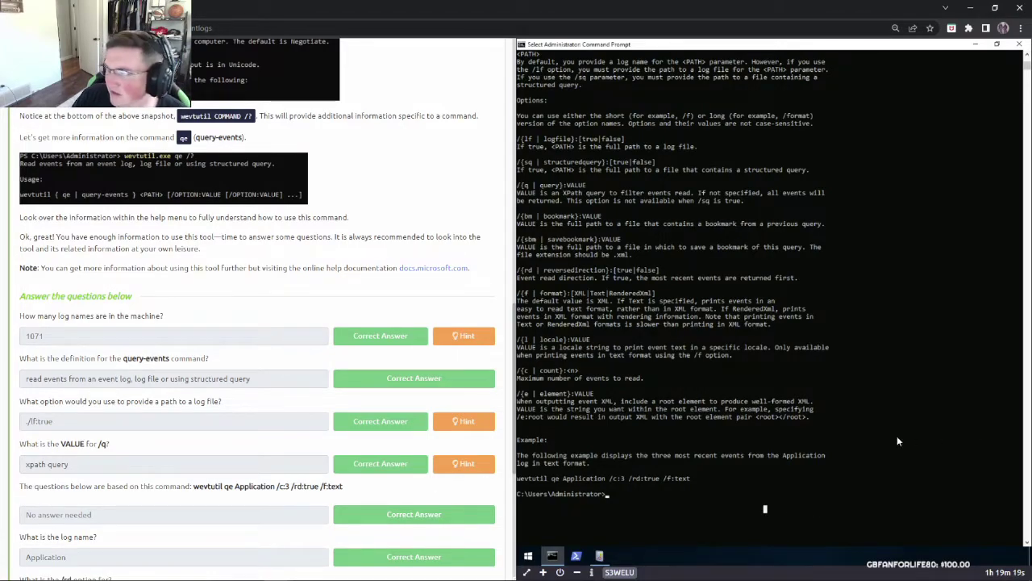
text(wevtutil.exe qe /?)
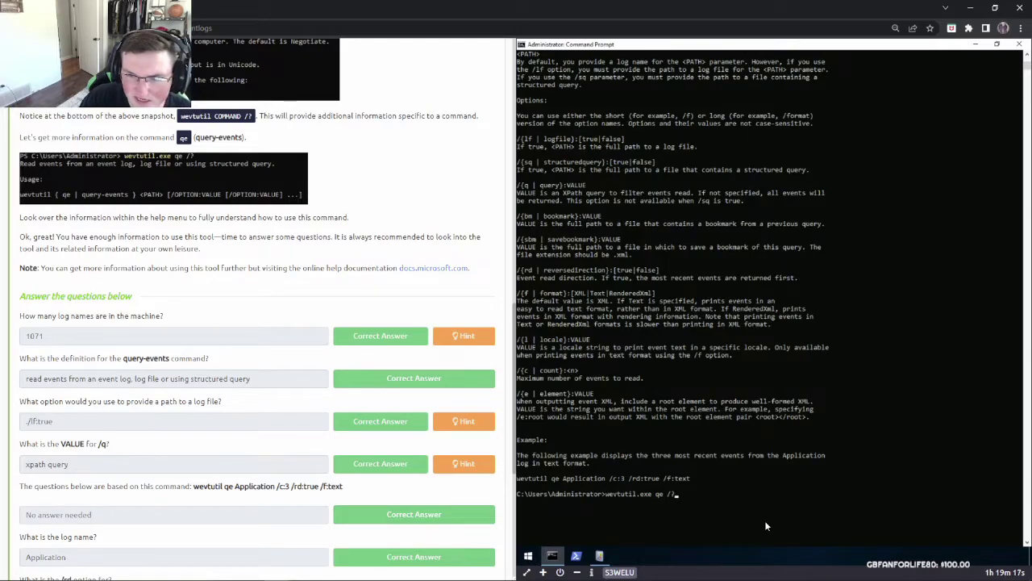
key(Left)
key(Left)
key(Left)
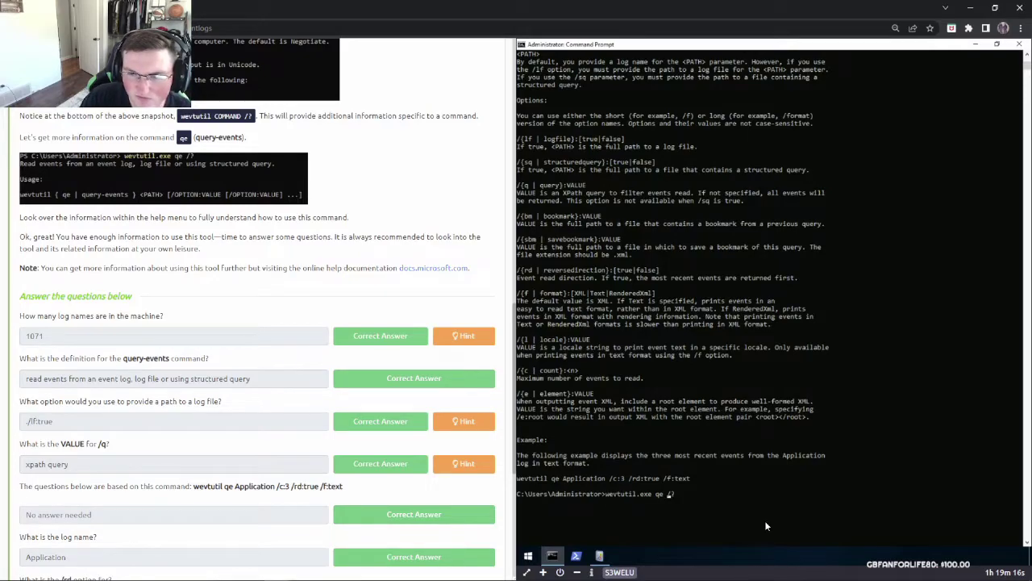
Read the hint for the log-names question and start a PowerShell session in the Command Prompt in place of the pending command
click(466, 336)
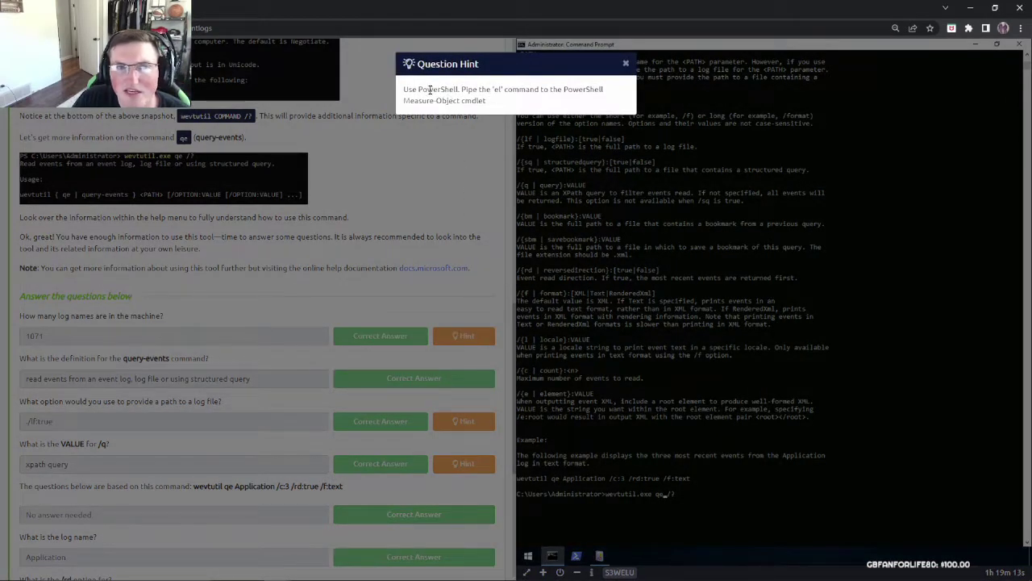
click(627, 64)
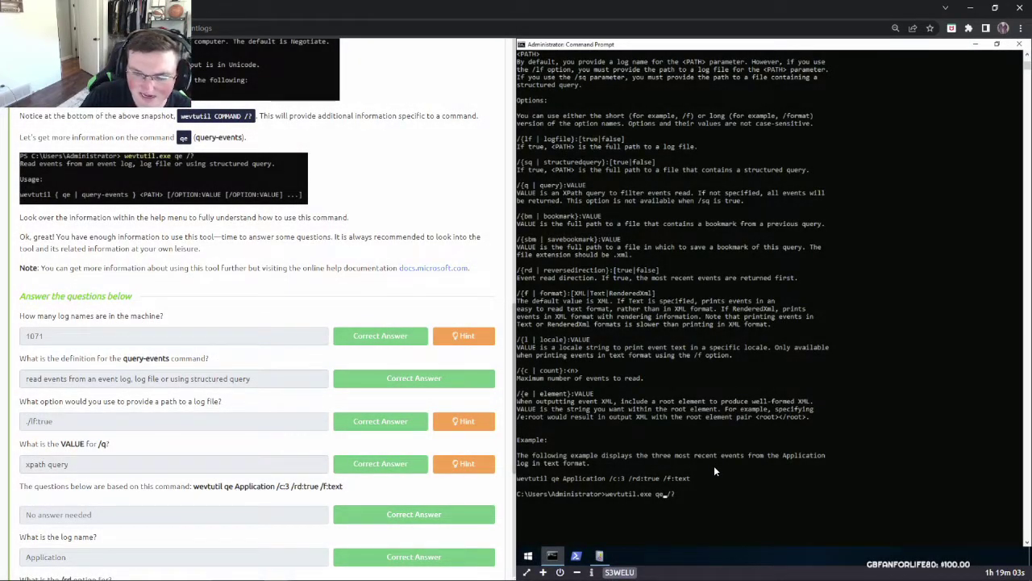
click(746, 479)
right_click(749, 484)
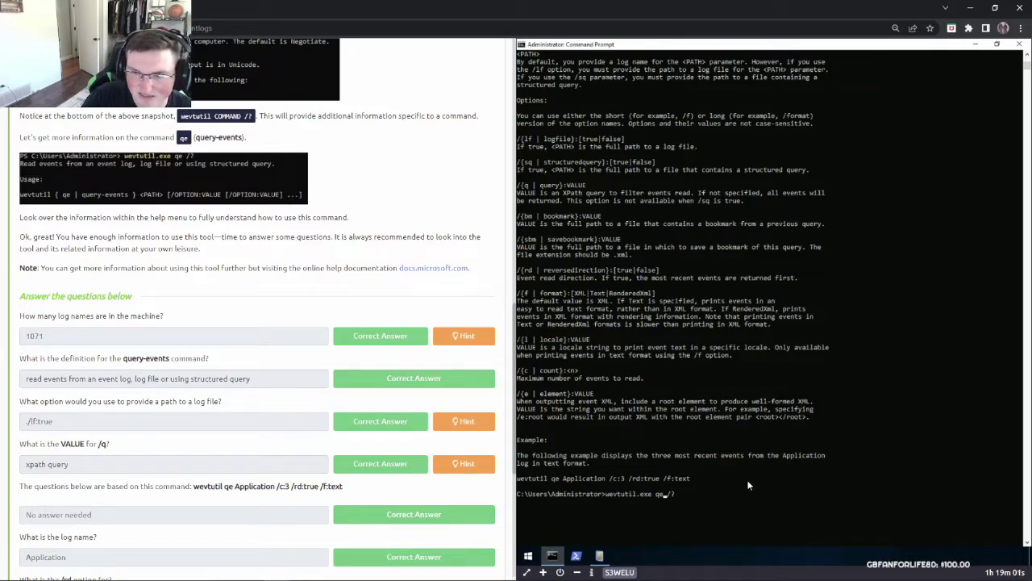
key(BackSpace)
key(BackSpace)
key(BackSpace)
key(BackSpace)
key(BackSpace)
key(BackSpace)
key(BackSpace)
key(BackSpace)
key(BackSpace)
key(BackSpace)
key(BackSpace)
key(BackSpace)
key(BackSpace)
key(BackSpace)
key(BackSpace)
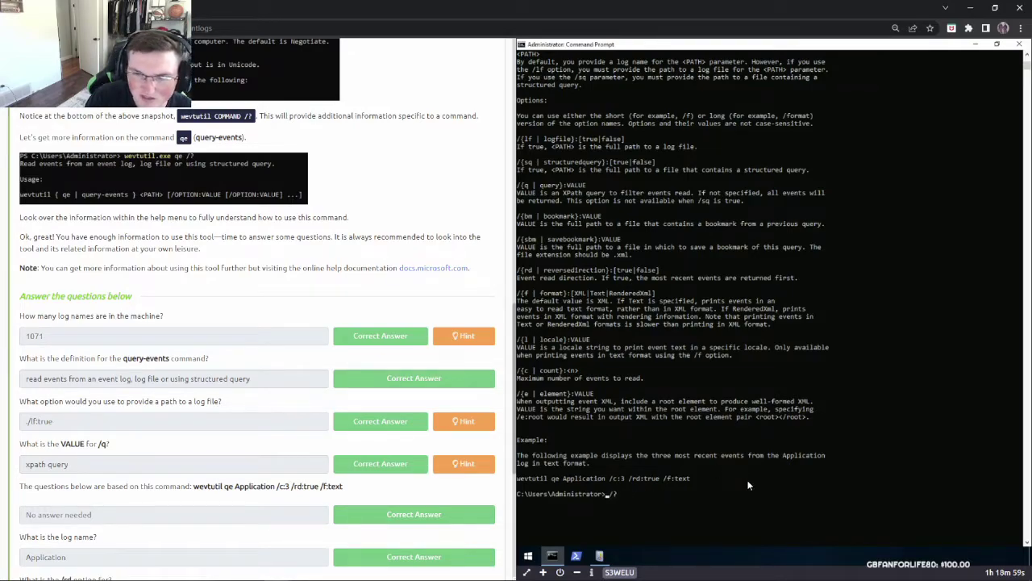
key(Delete)
text(powershell)
key(Return)
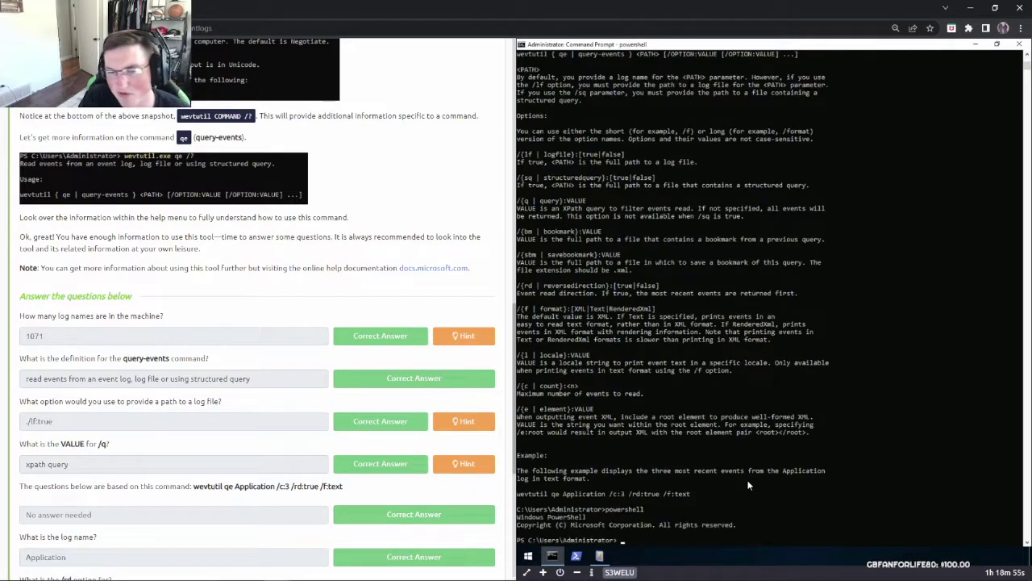
Recall the command wevtutil.exe el | Measure-Object from the PowerShell command history
text(Get-WinEvent -LogName Security -FilterXPath '*/EventData/Data[@Name="TargetUsername"]="Sam" and */System/EventID=4724')
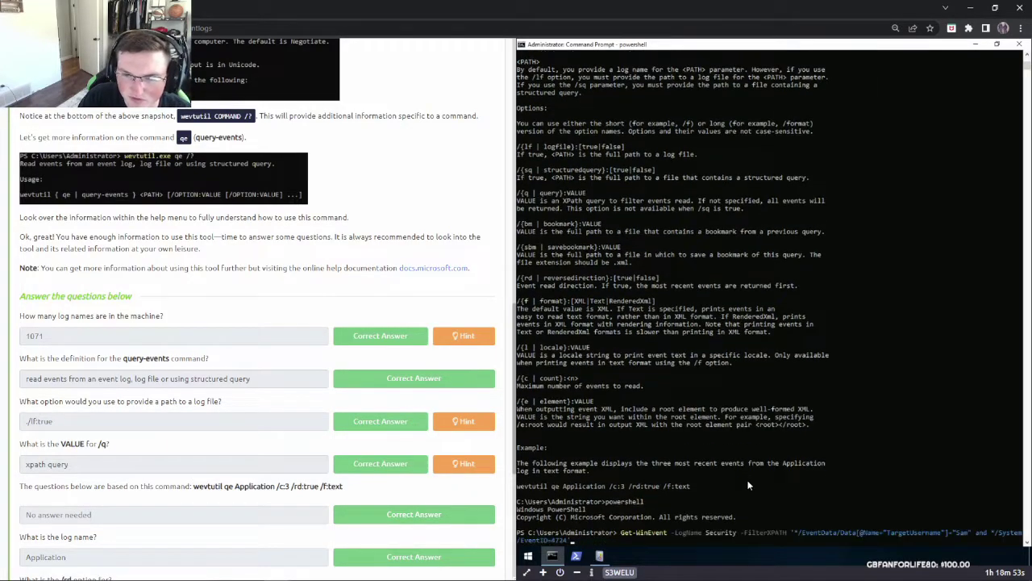
key(Up)
key(Up)
key(Up)
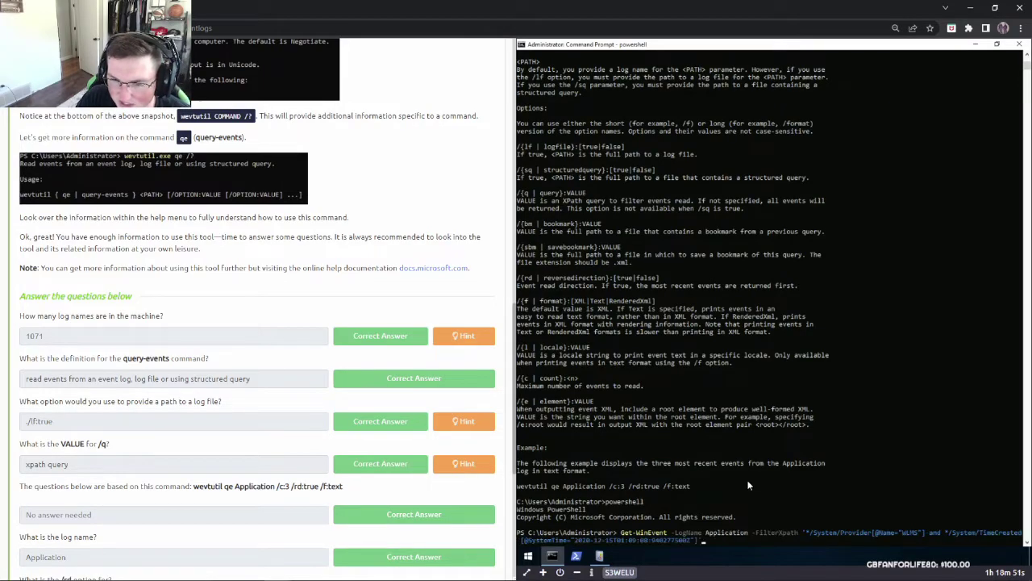
key(Up)
key(Up)
key(Up)
key(Up)
key(Up)
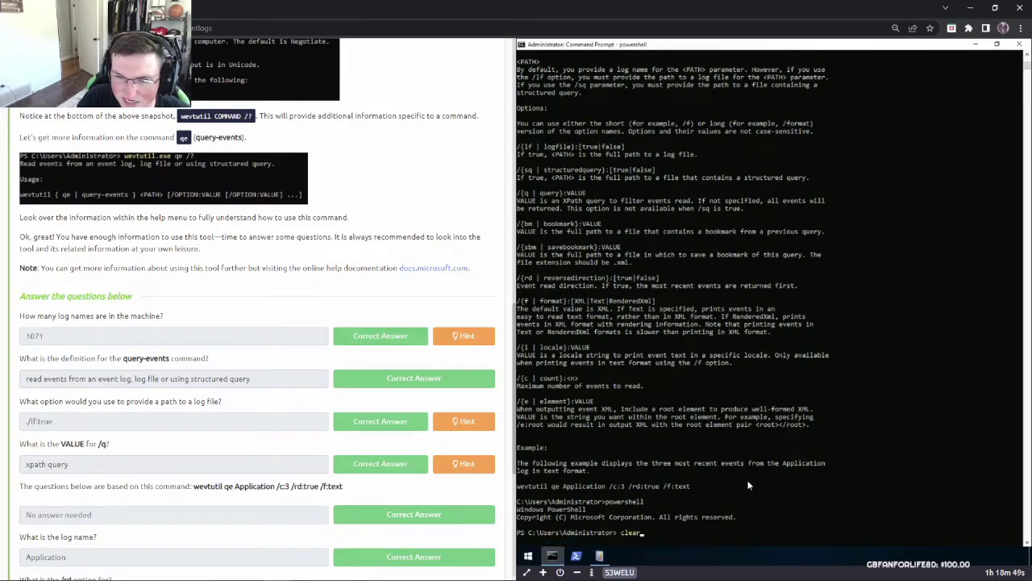
key(Up)
key(Up)
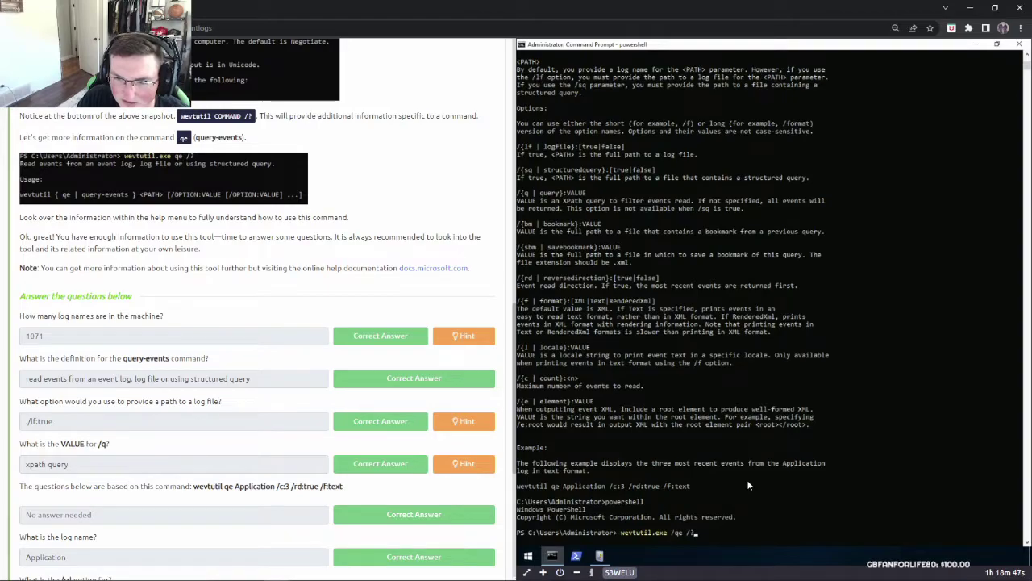
key(Up)
key(Up)
key(Up)
key(Up)
key(Up)
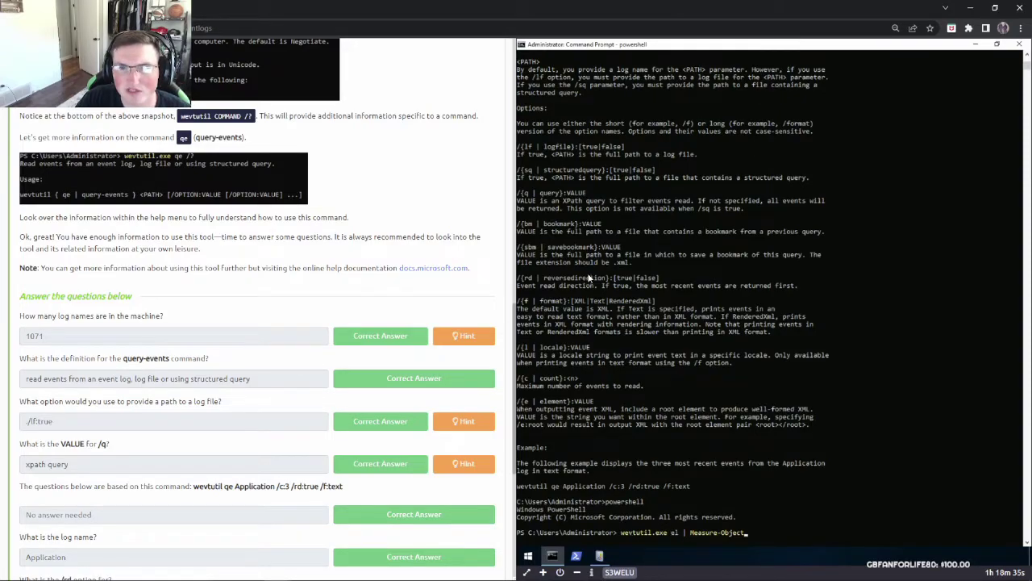
Review the el (enum-logs) entry in the wevtutil help and run wevtutil.exe el | Measure-Object to count the log names
scroll(556, 169, up, 4)
scroll(583, 212, up, 10)
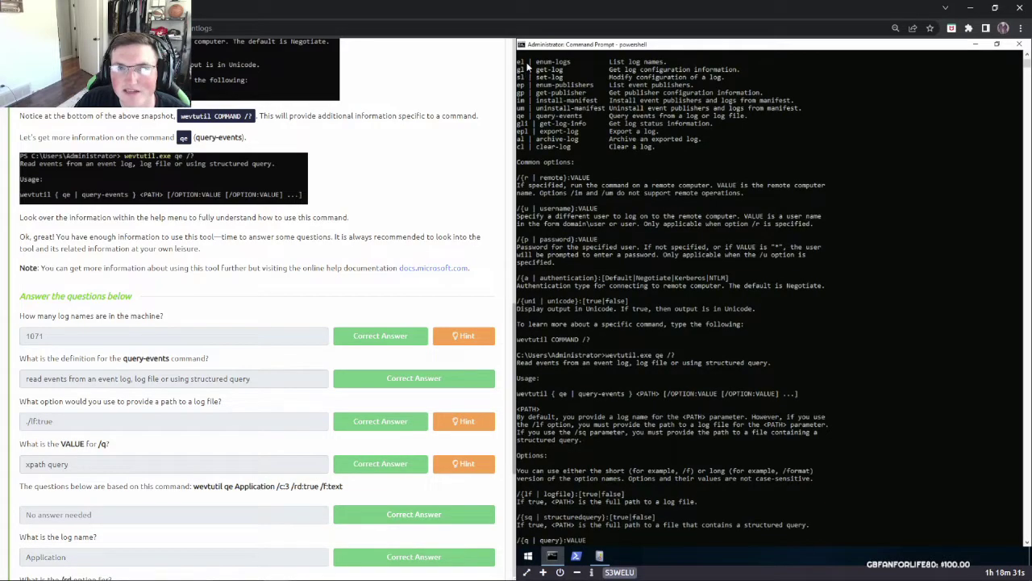
scroll(670, 331, down, 15)
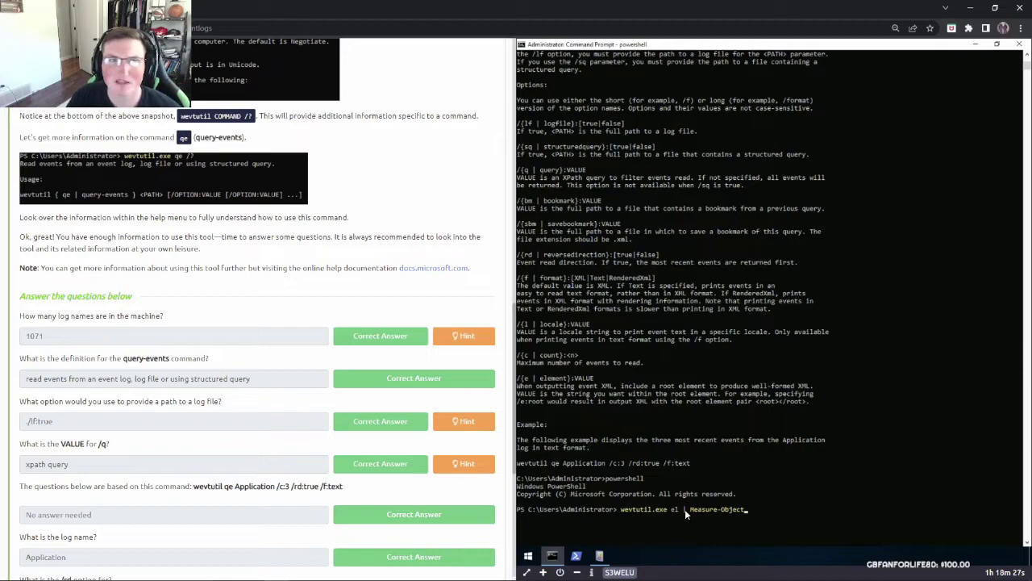
drag(679, 507, 624, 505)
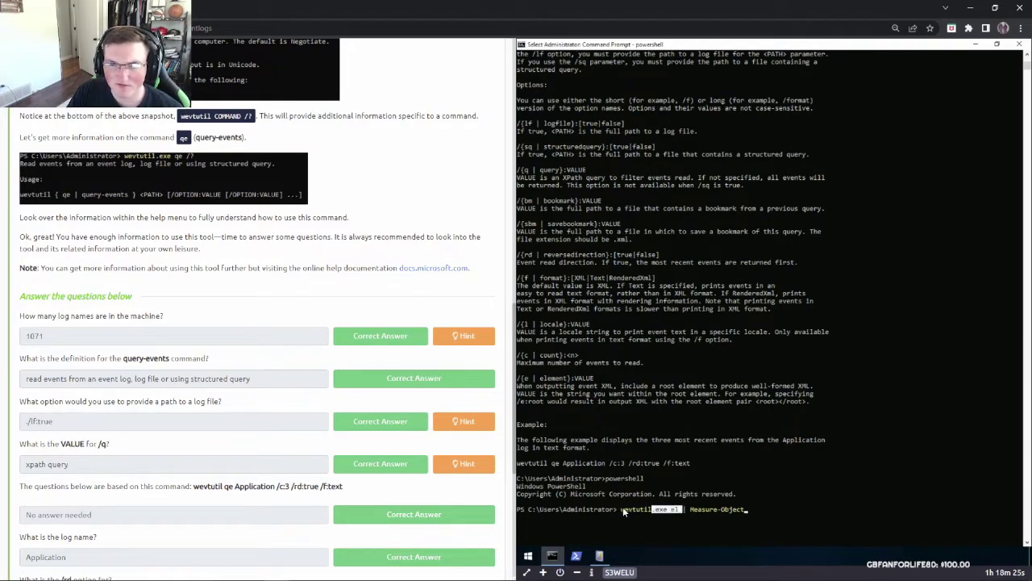
click(640, 526)
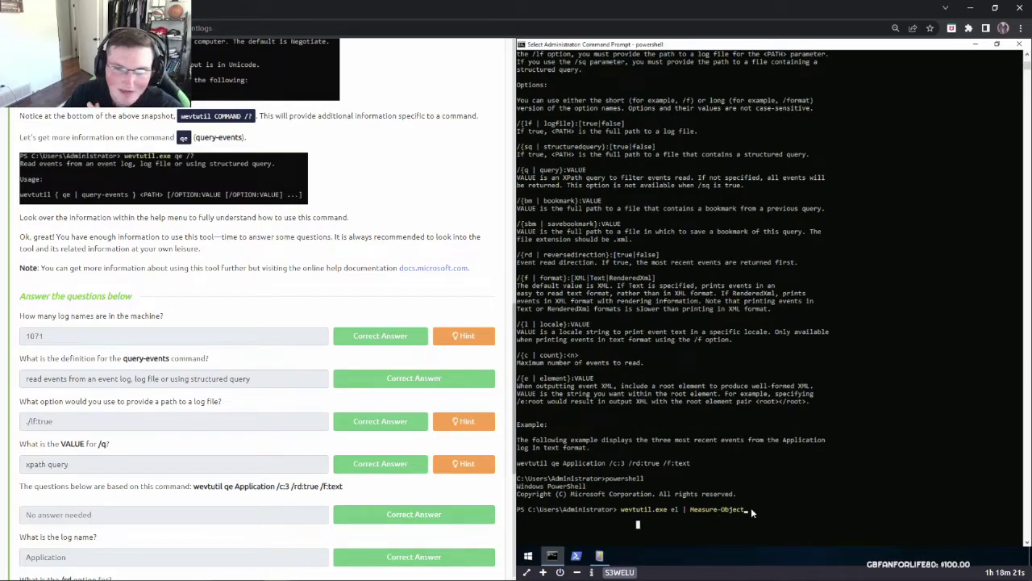
key(Escape)
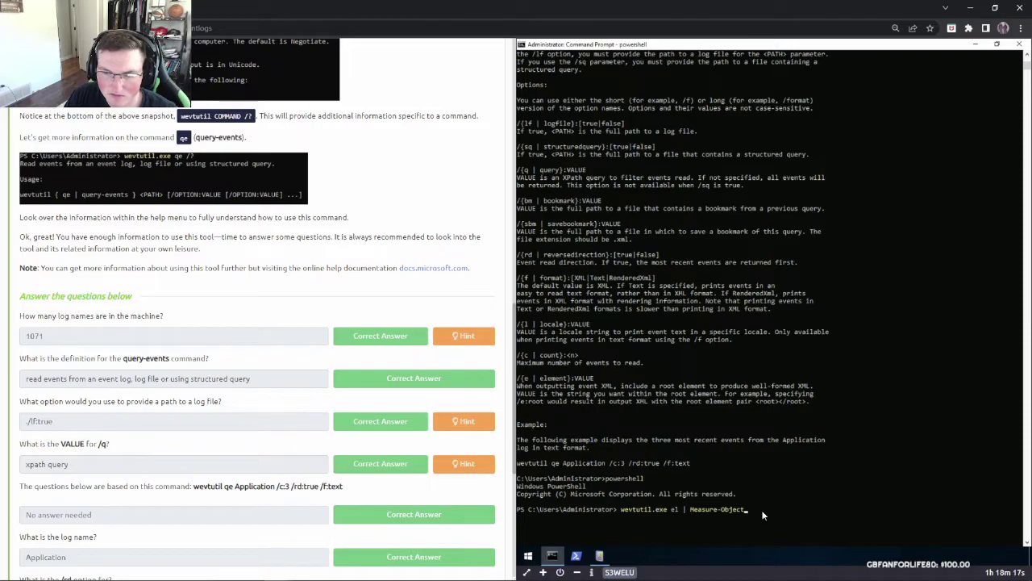
click(789, 502)
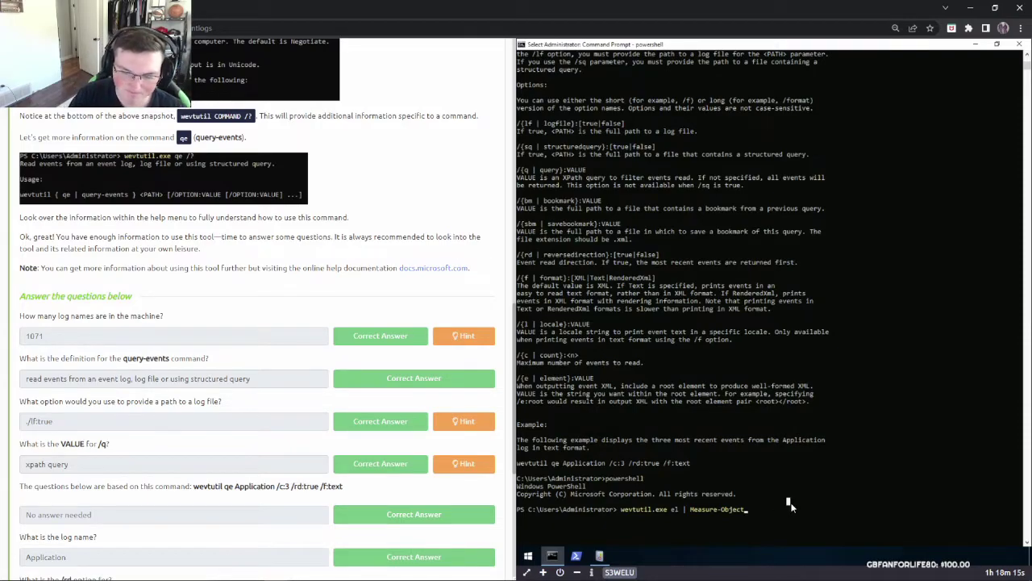
click(619, 572)
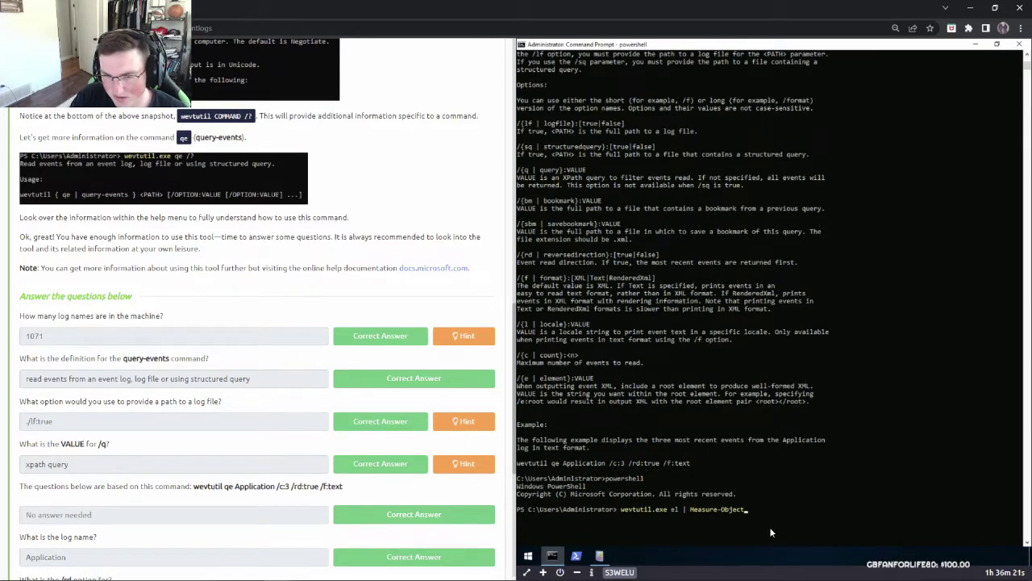
key(Return)
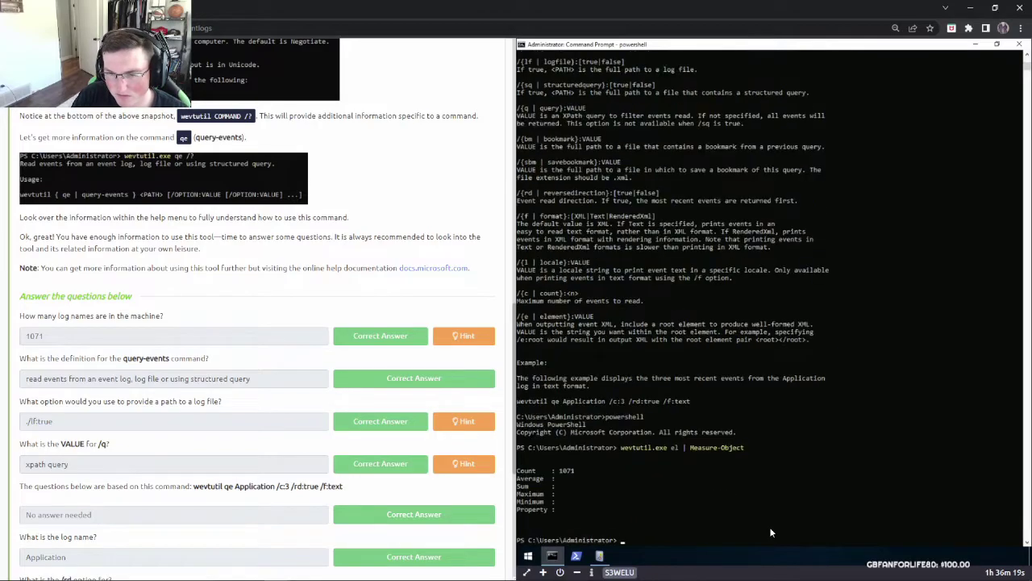
drag(578, 472, 562, 469)
click(619, 478)
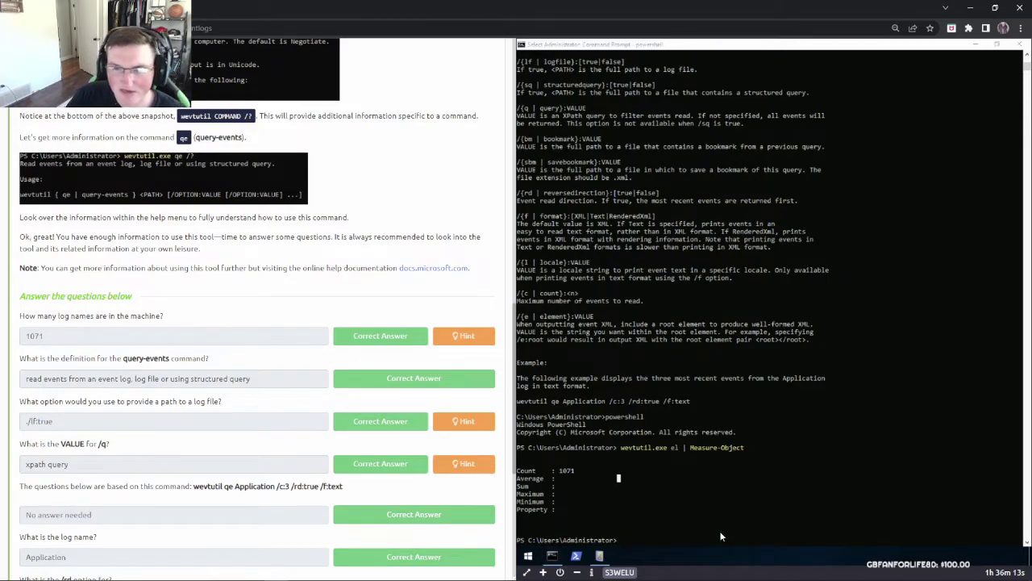
List all log names by running wevtutil.exe el without Measure-Object, and clear the console
key(Escape)
key(Up)
key(BackSpace)
key(BackSpace)
key(BackSpace)
key(BackSpace)
key(BackSpace)
key(BackSpace)
key(BackSpace)
key(BackSpace)
key(BackSpace)
key(BackSpace)
key(BackSpace)
key(BackSpace)
key(BackSpace)
key(BackSpace)
key(BackSpace)
key(BackSpace)
key(BackSpace)
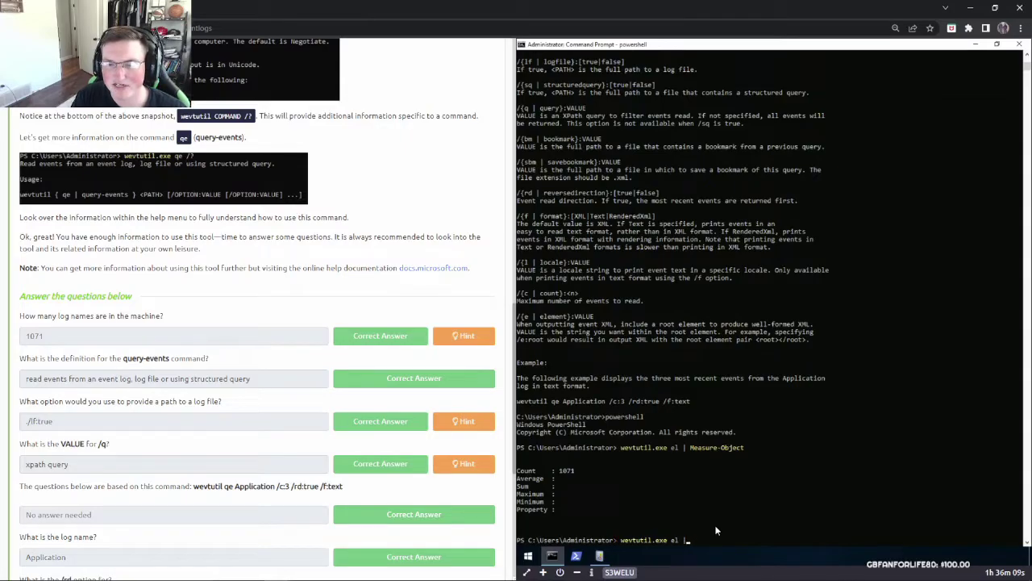
key(Return)
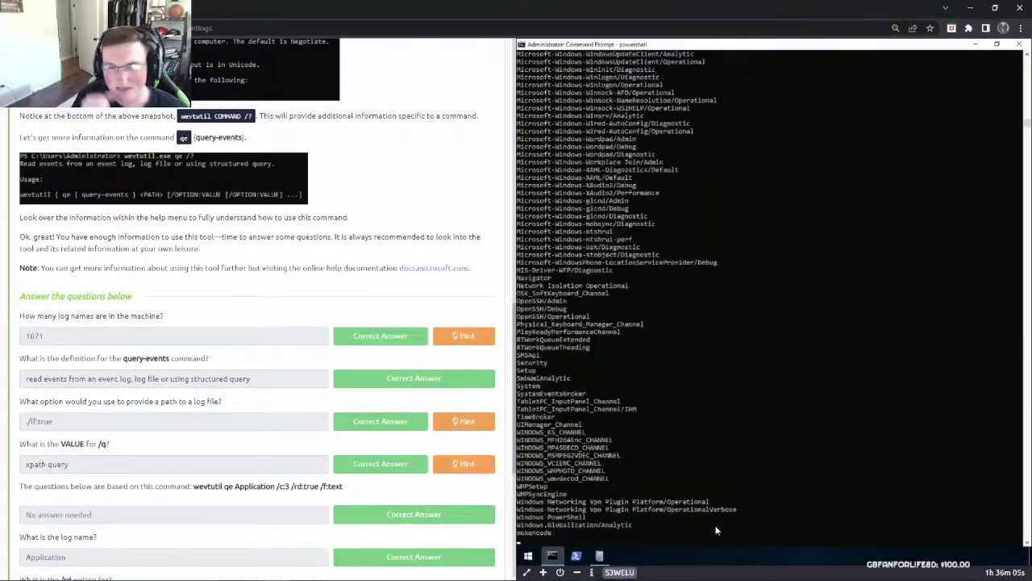
text(clear)
key(Return)
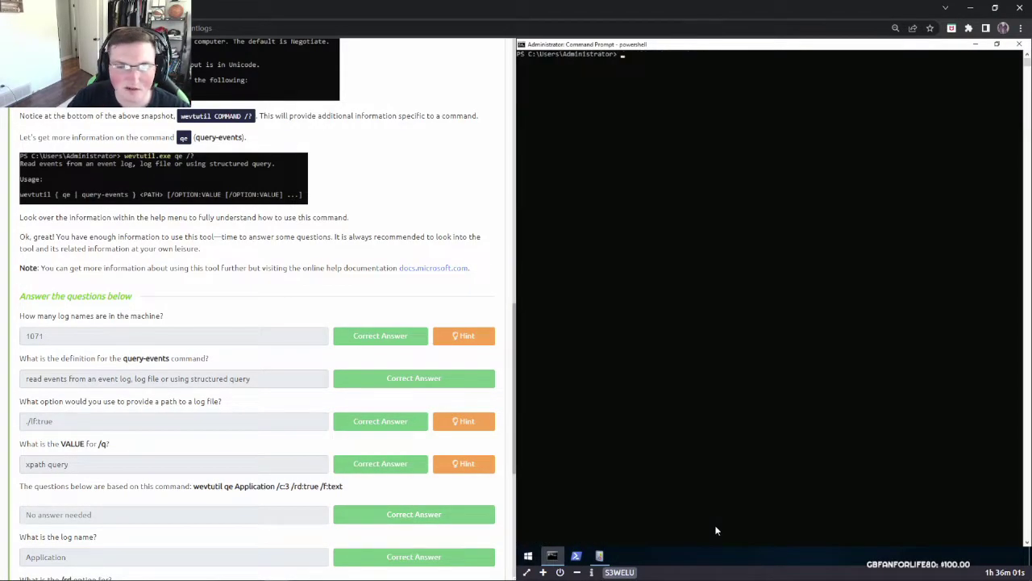
Read the query-events definition question and display the command's help on a cleared console with wevtutil.exe qe /?
drag(80, 359, 216, 363)
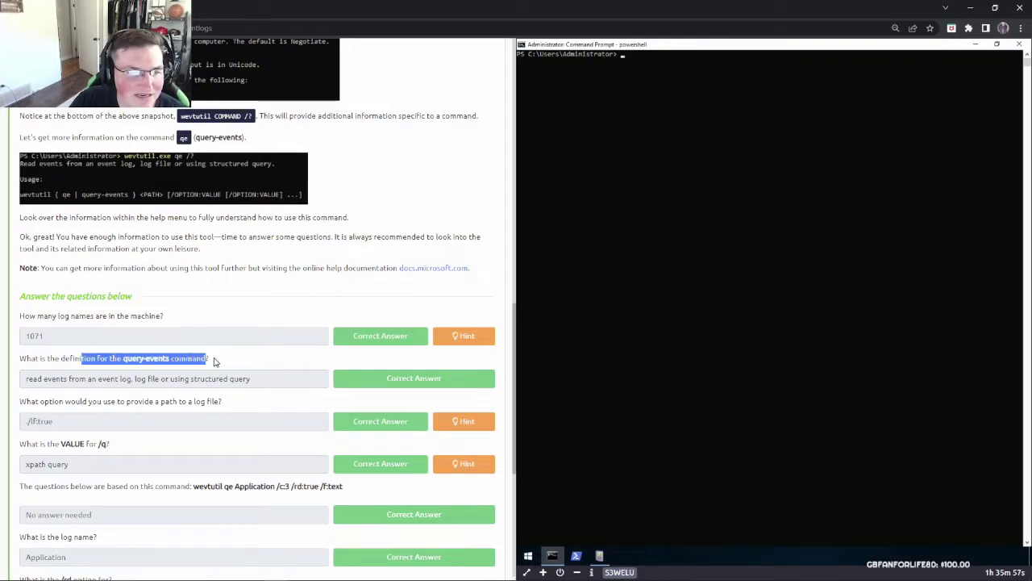
click(91, 362)
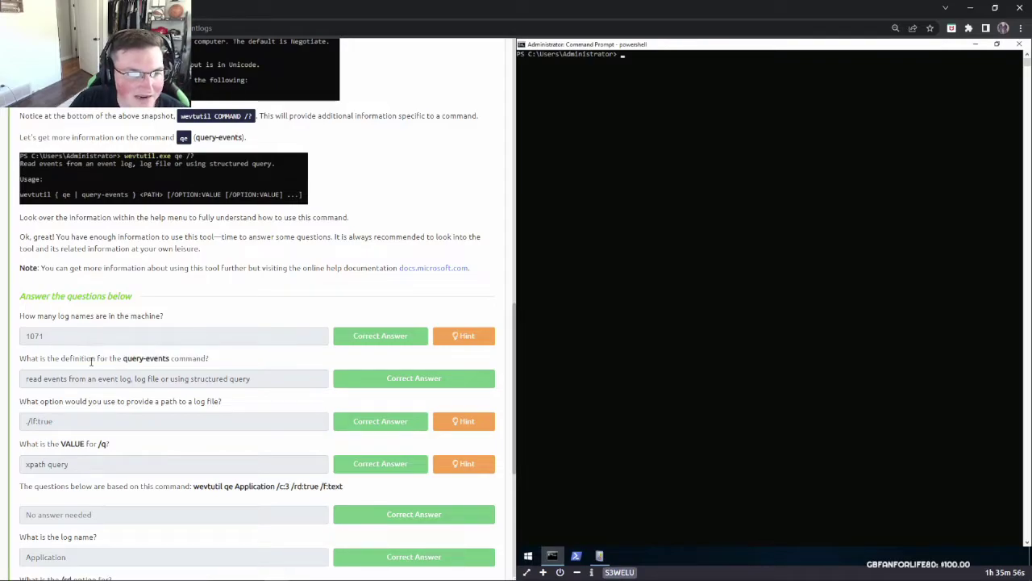
click(632, 376)
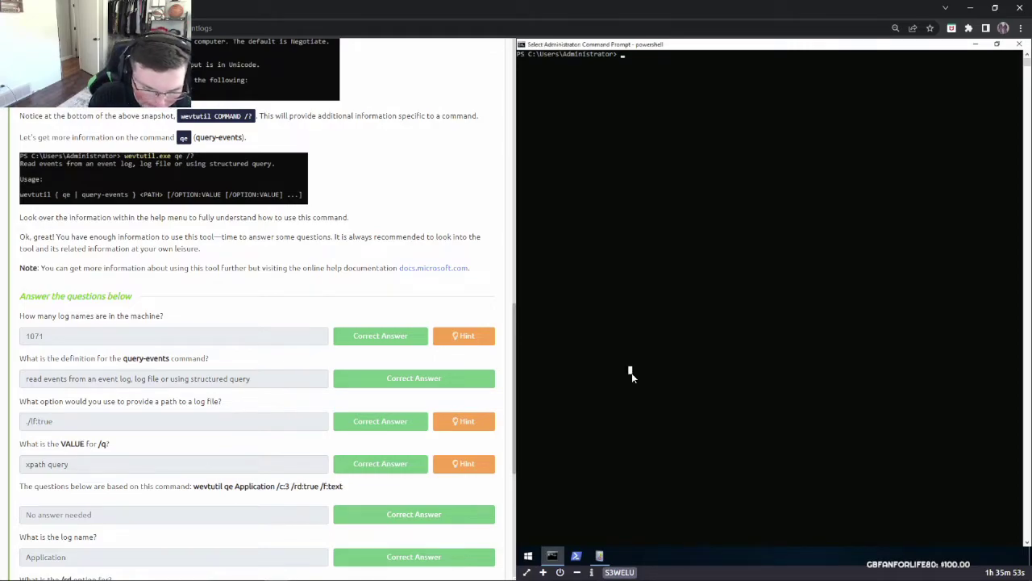
text(clear)
key(Return)
key(Up)
key(Up)
key(BackSpace)
key(BackSpace)
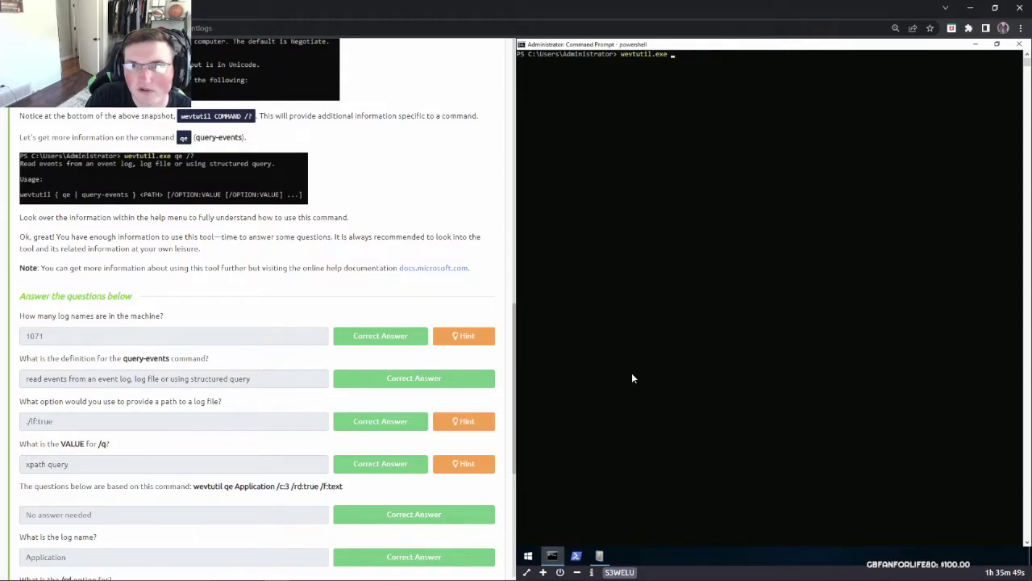
text(qe)
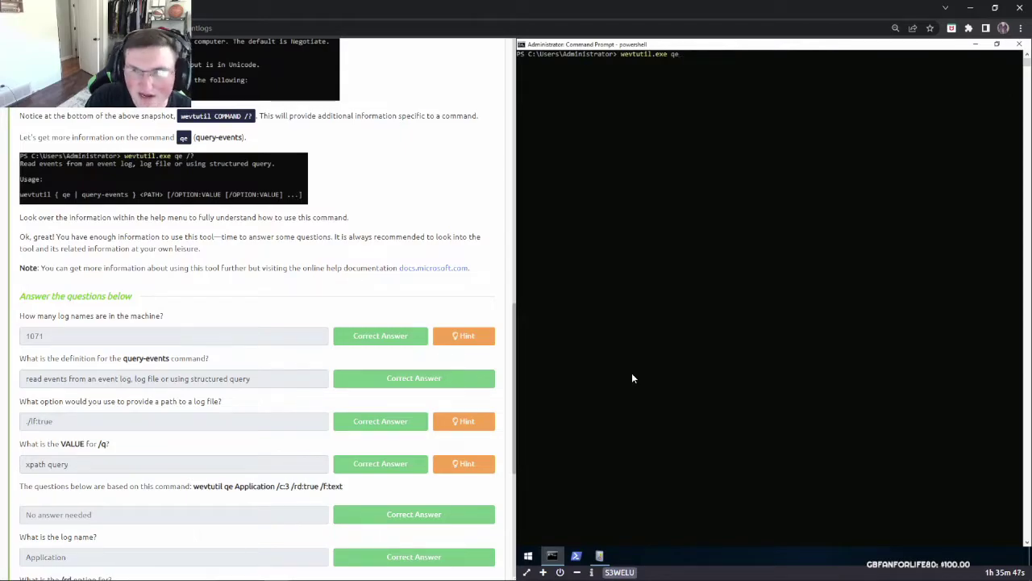
text( /)
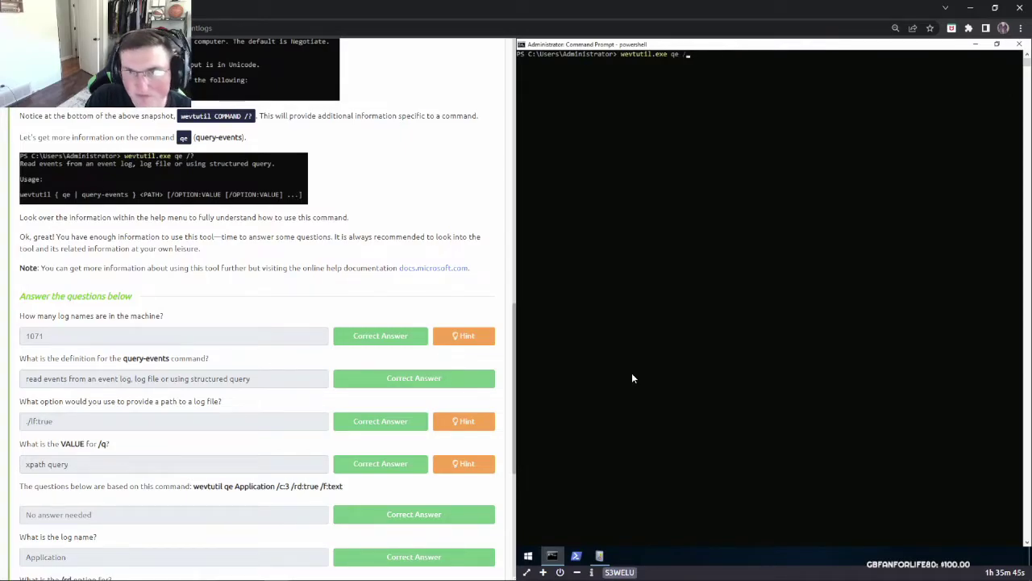
text(?)
key(Return)
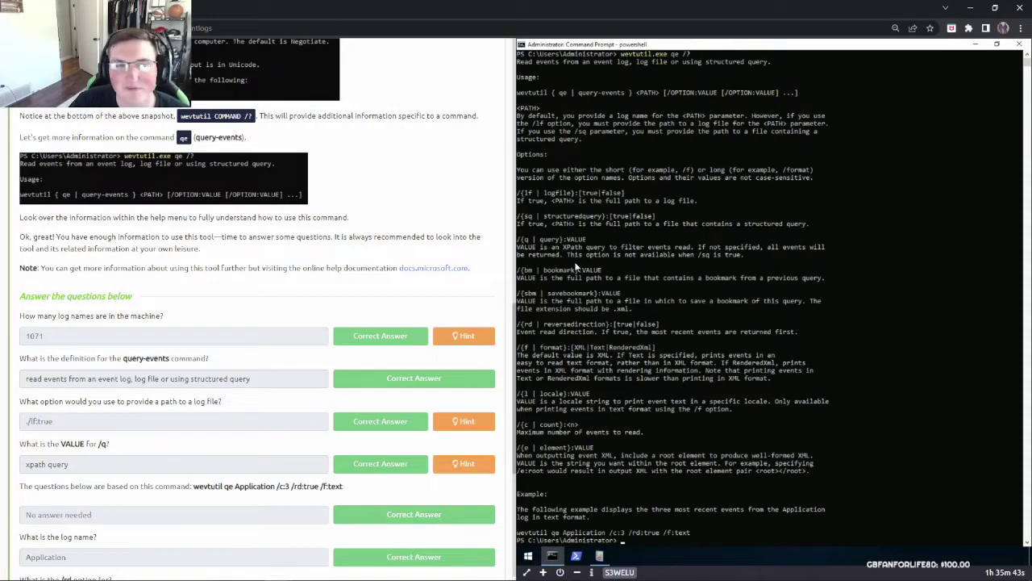
Compare the description at the start of the query-events help with the answer to the definition question
drag(571, 62, 630, 62)
click(649, 62)
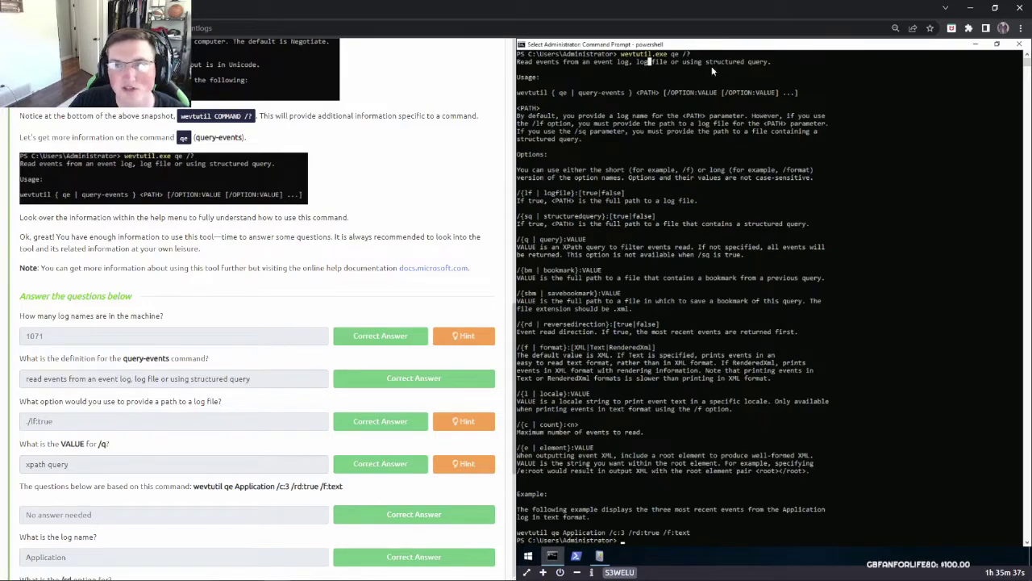
drag(31, 382, 251, 383)
Examine the lf (logfile) option and its true/false values in the help for the log file path question
scroll(260, 383, down, 2)
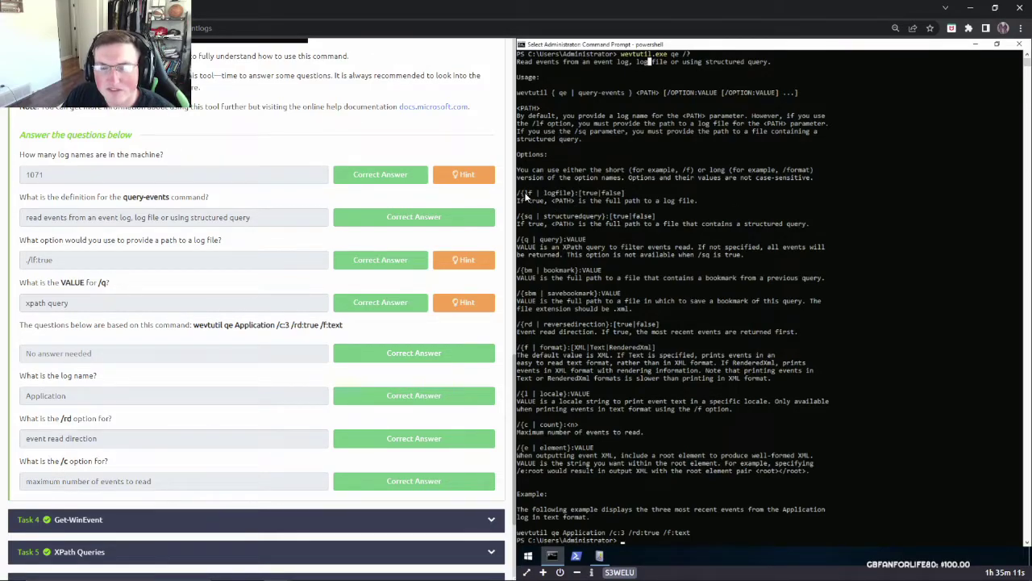
drag(539, 192, 574, 199)
right_click(574, 198)
click(575, 196)
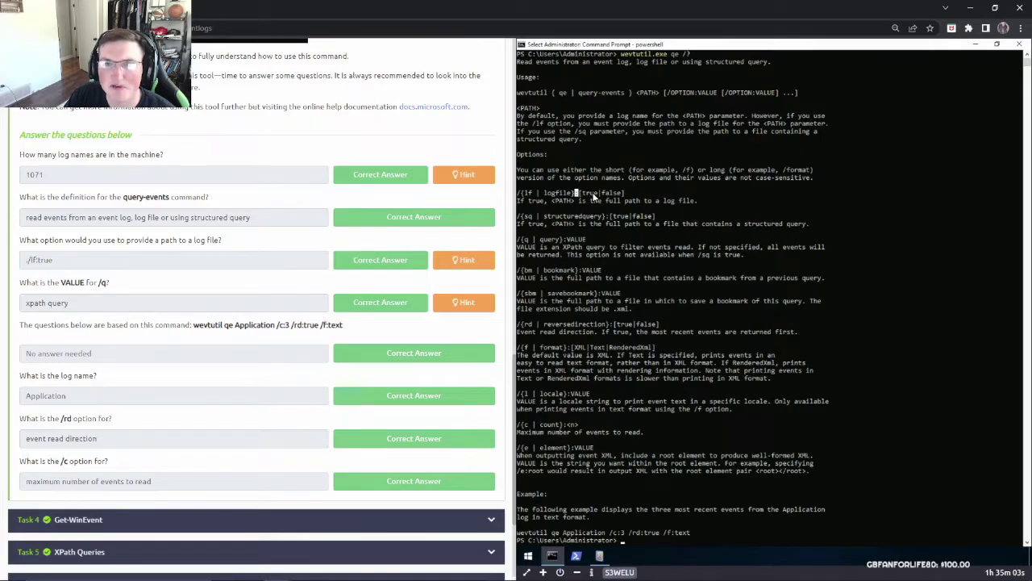
click(669, 207)
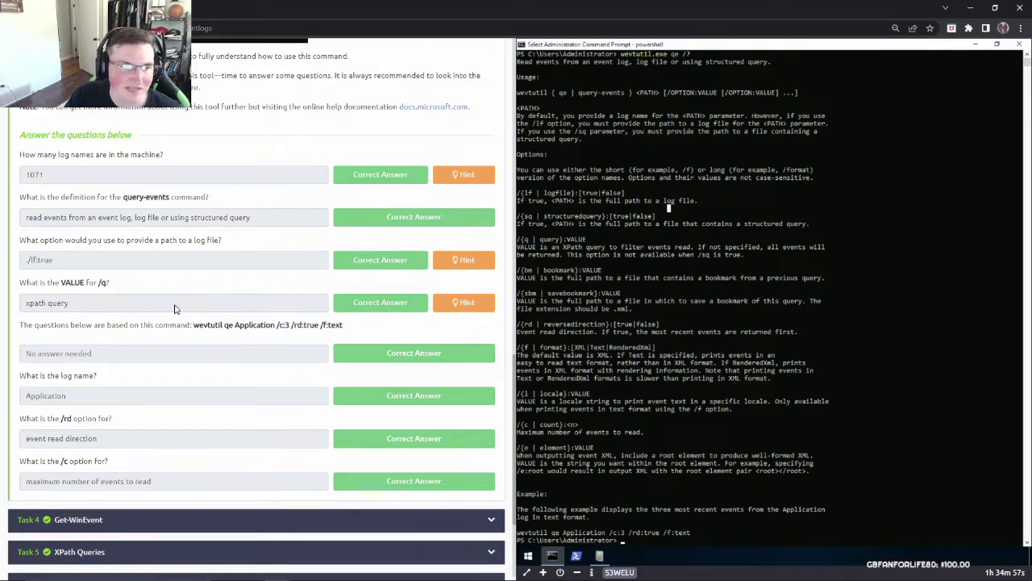
Compare the VALUE description of the q (query) option in the help with the answer to the /q question
scroll(143, 295, down, 1)
scroll(128, 275, down, 1)
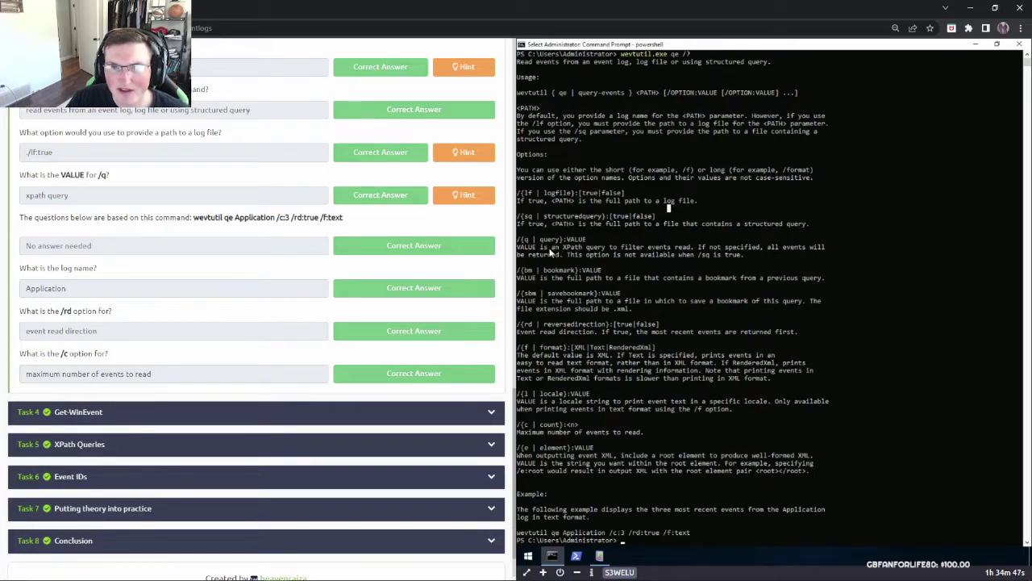
drag(562, 246, 604, 247)
click(611, 246)
drag(72, 198, 27, 200)
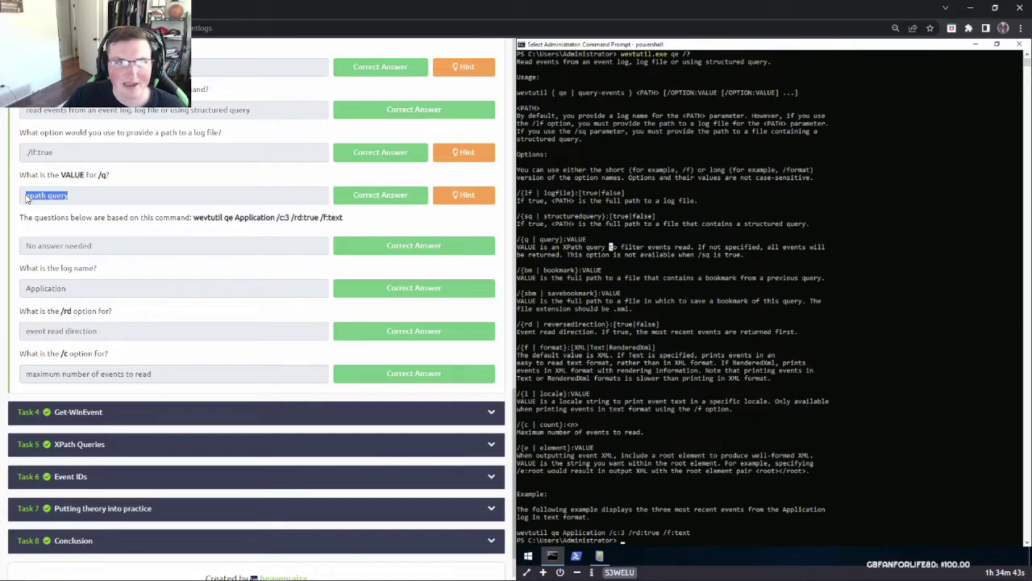
click(95, 201)
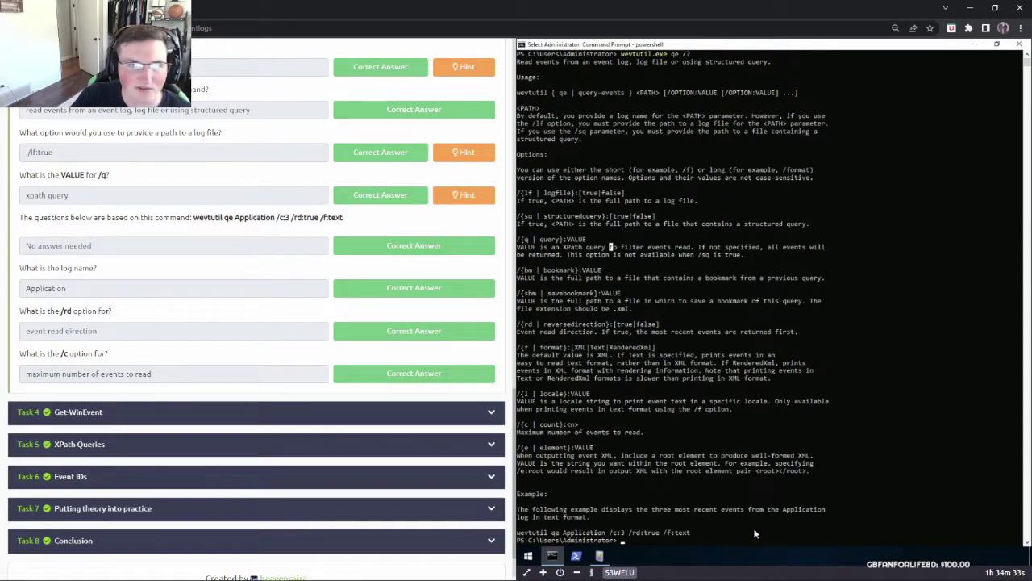
Run wevtutil qe Application /c:3 /rd:true /f:text to query the three most recent Application log events as text
text(wev)
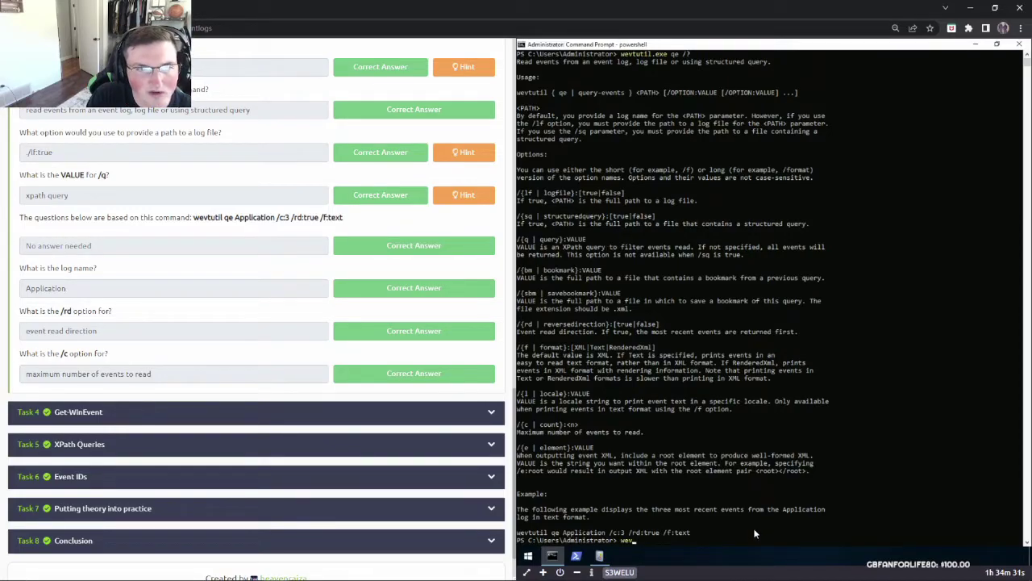
text(tutil )
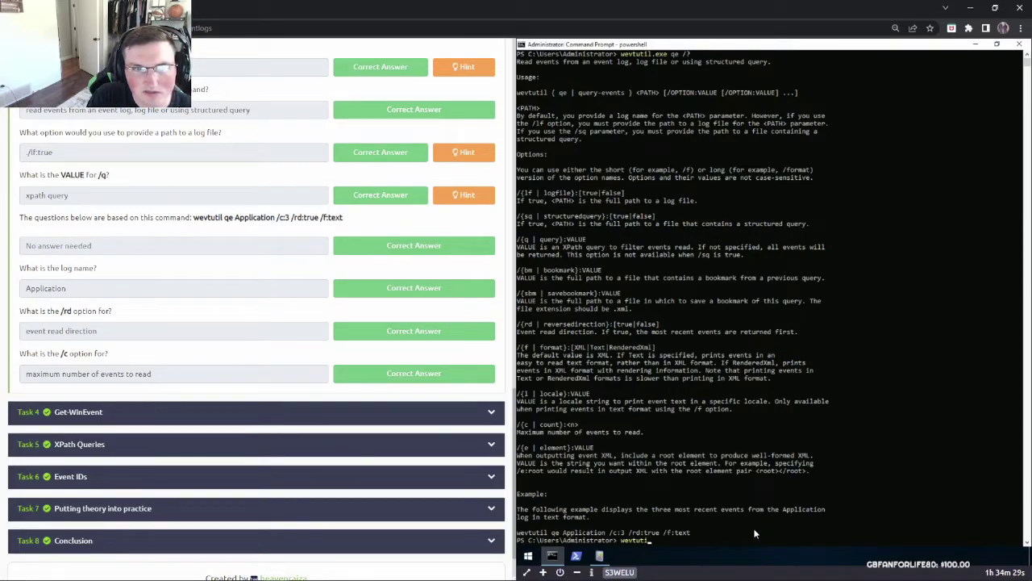
text(qe a)
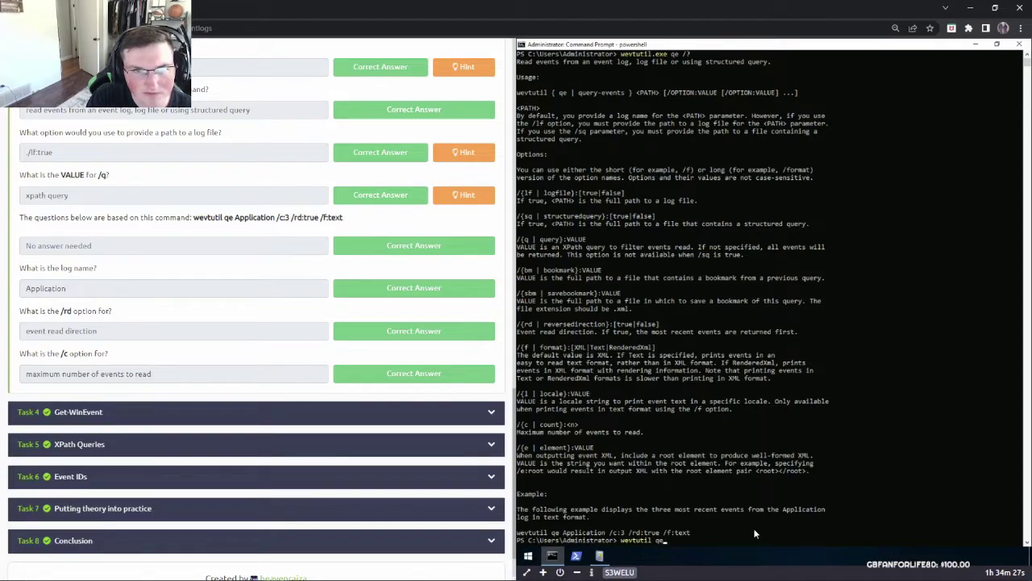
text(pplication)
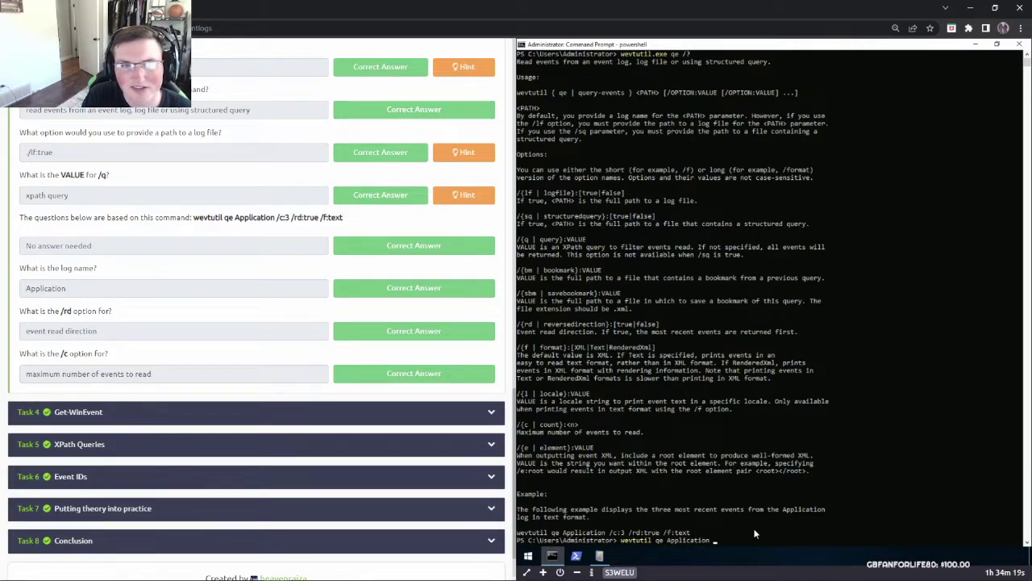
text(/c)
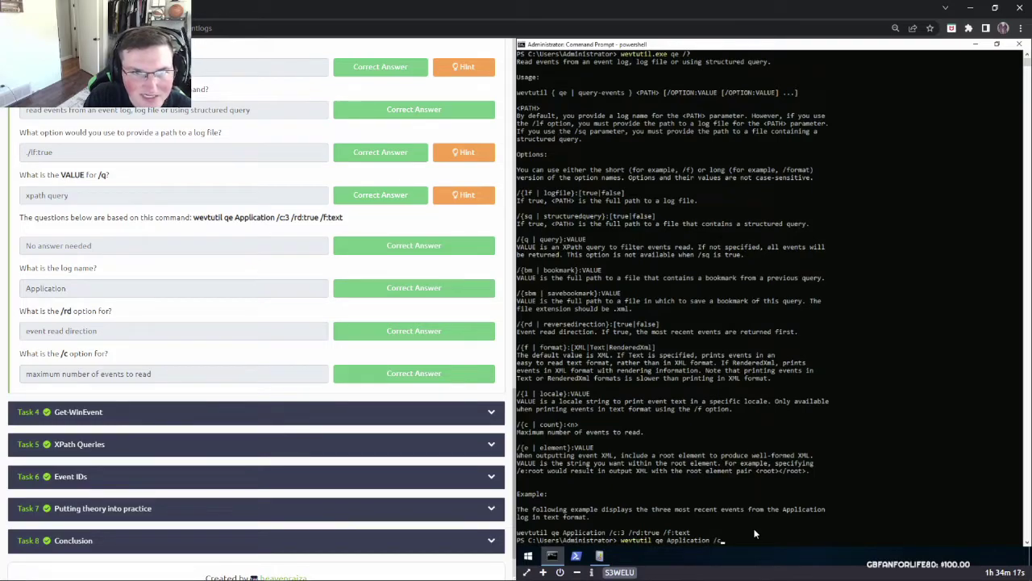
text(:3)
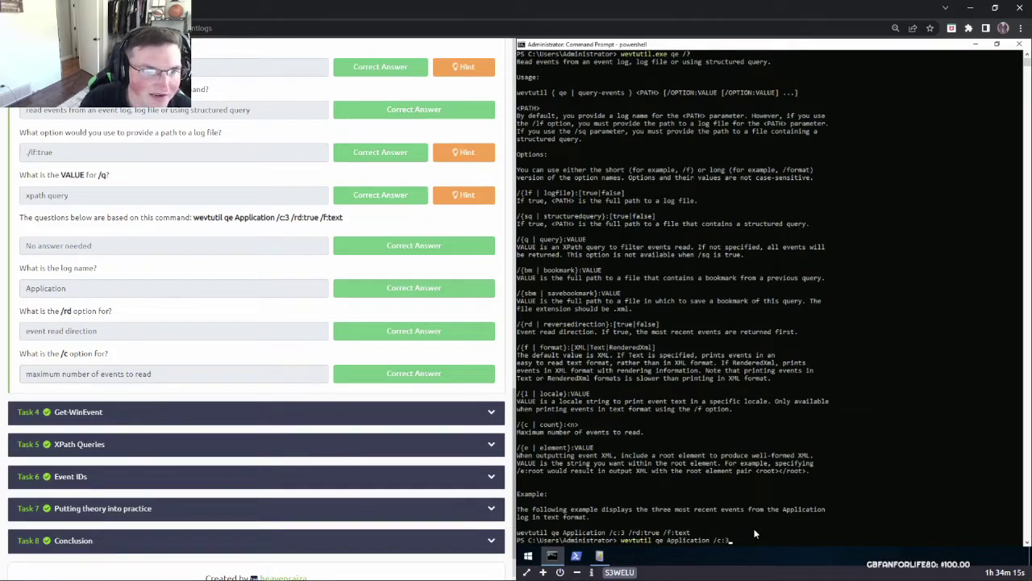
text( /)
text(rd:)
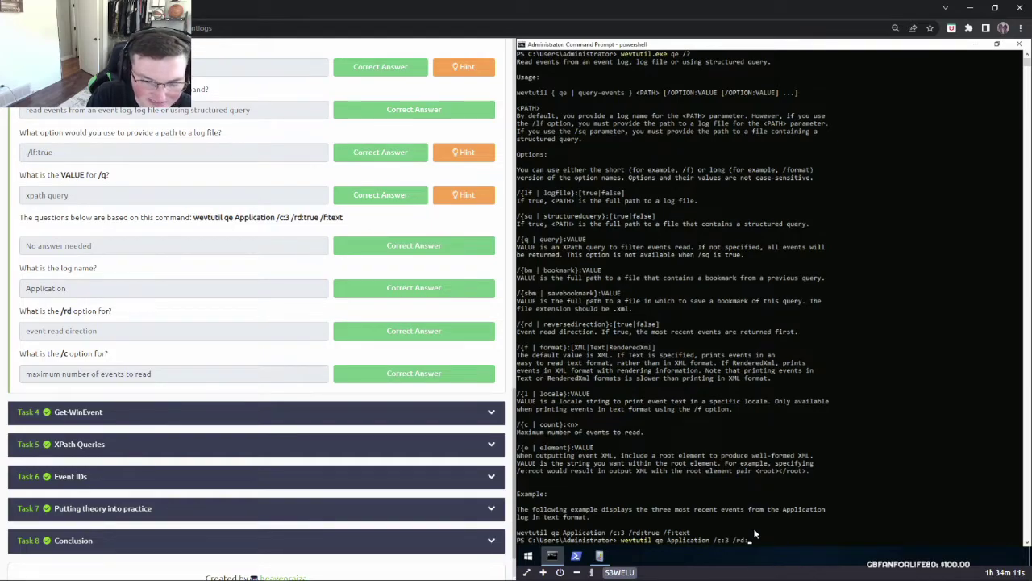
text(true /)
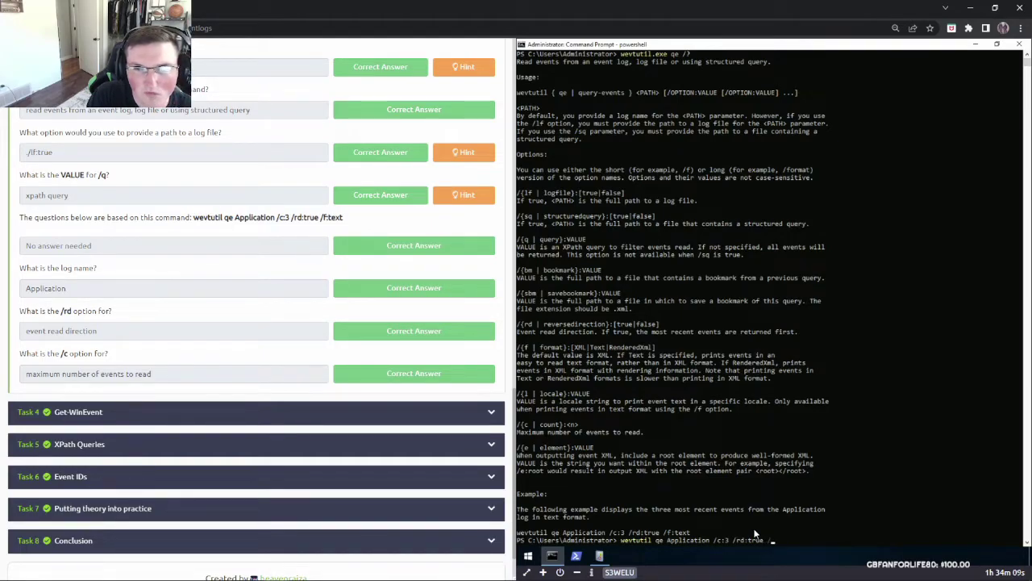
text(f:text)
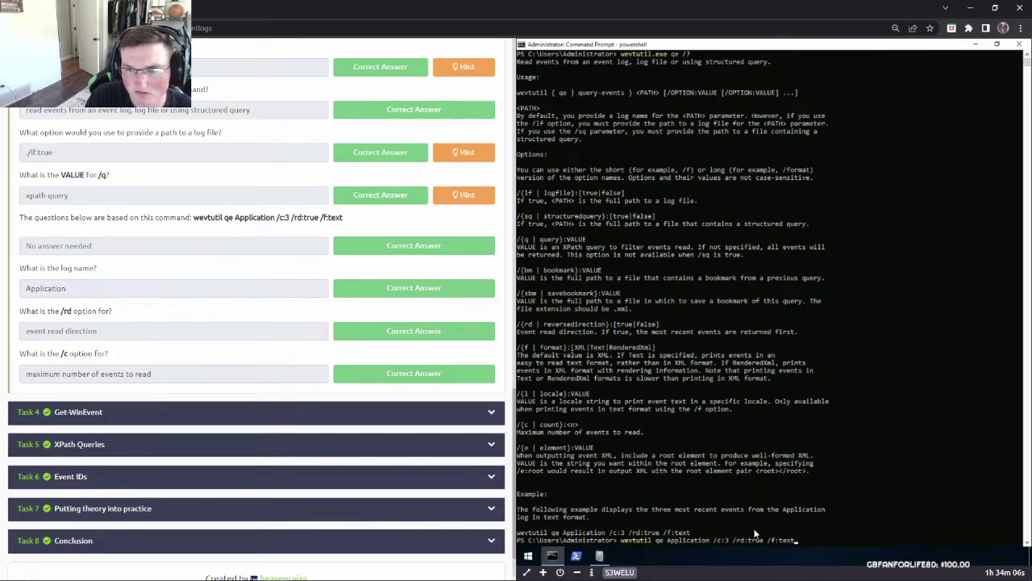
key(Return)
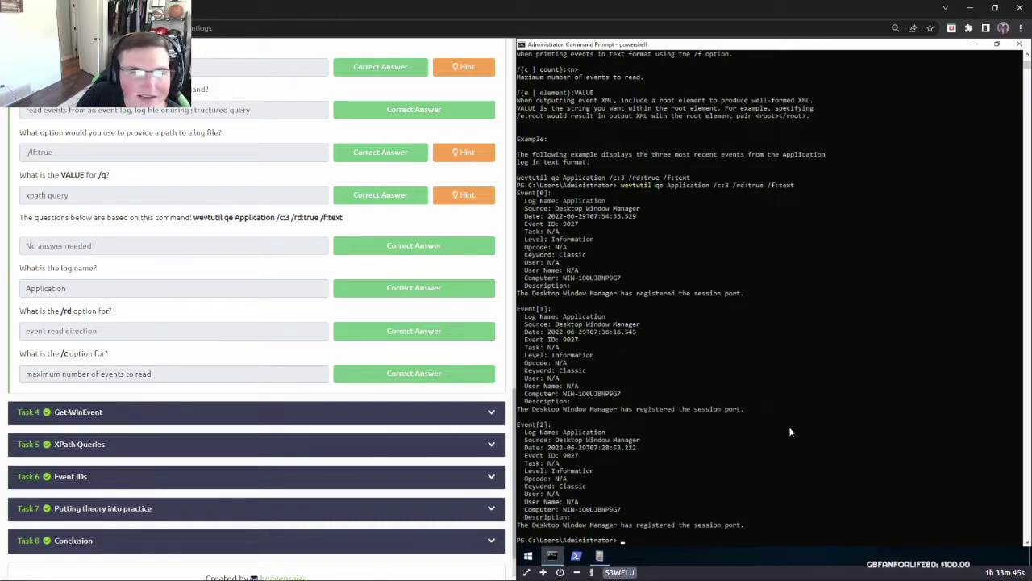
Review the command the last Task 3 questions are based on and the answers for its /rd and /c options
drag(275, 217, 294, 217)
click(297, 214)
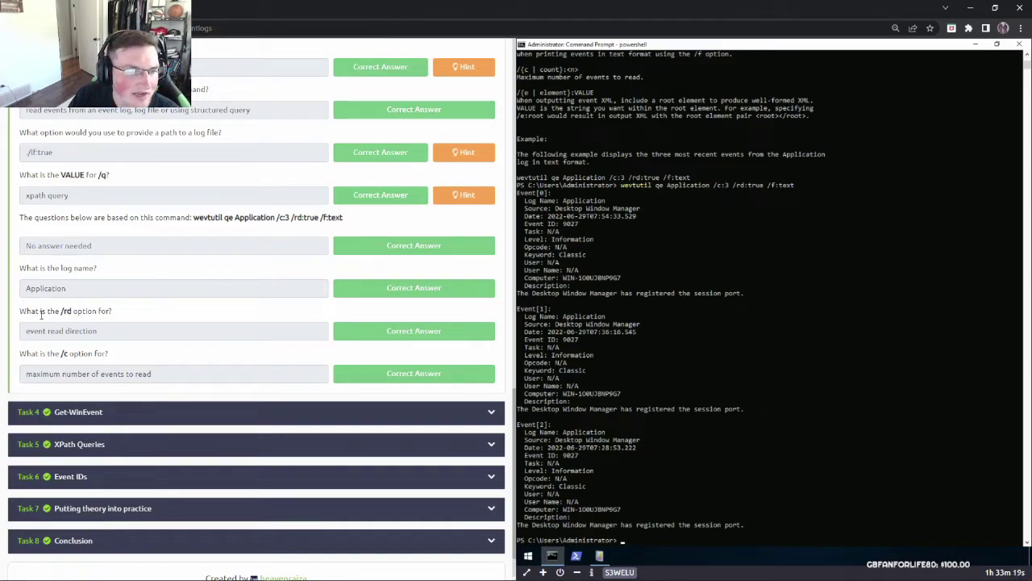
drag(96, 335, 29, 332)
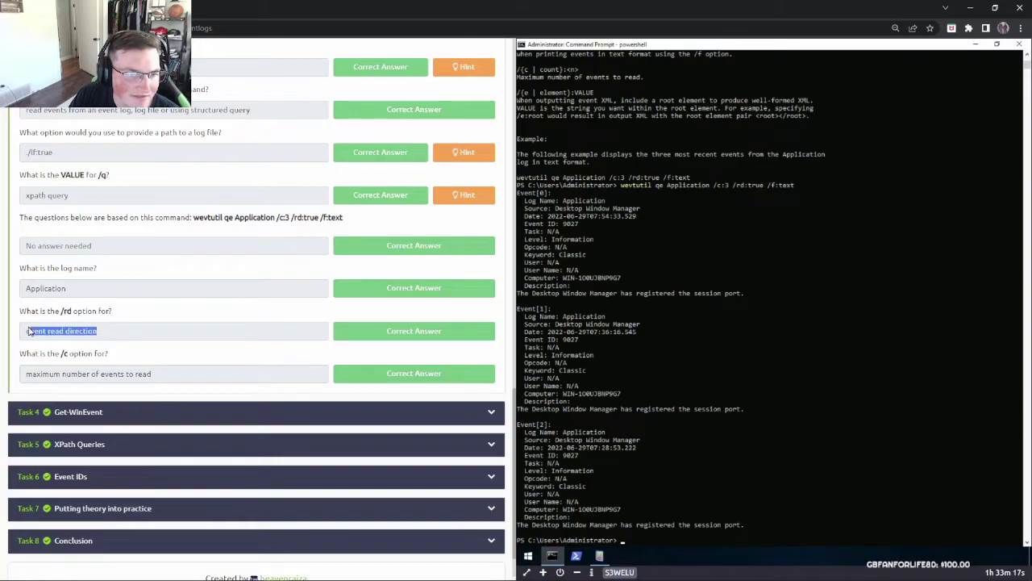
click(111, 335)
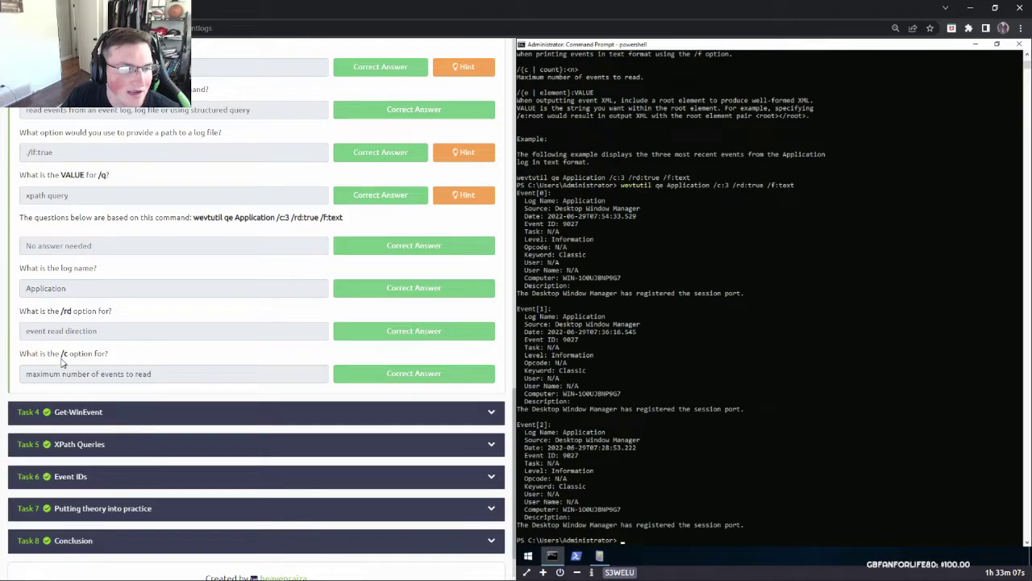
drag(168, 373, 33, 373)
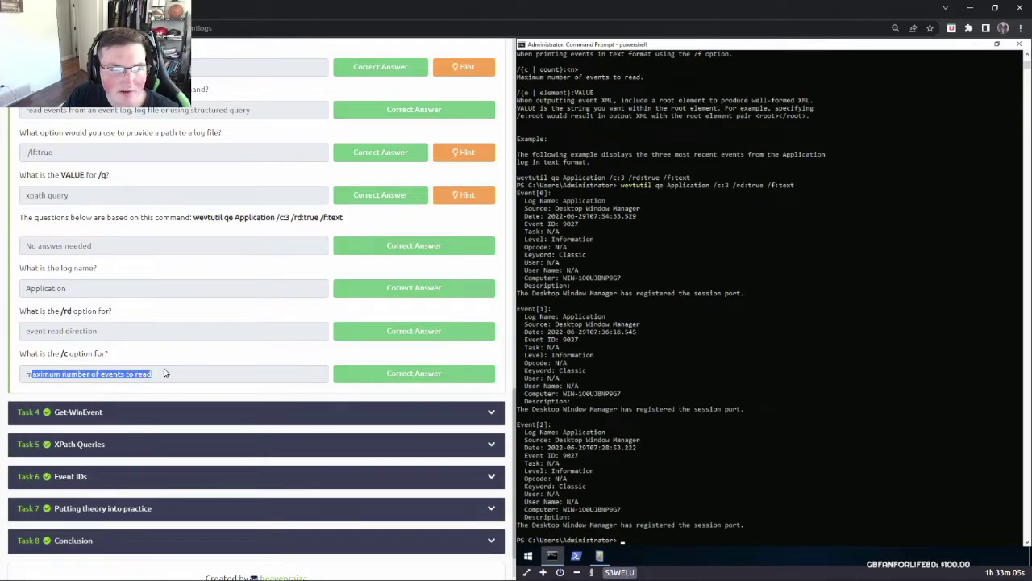
click(168, 373)
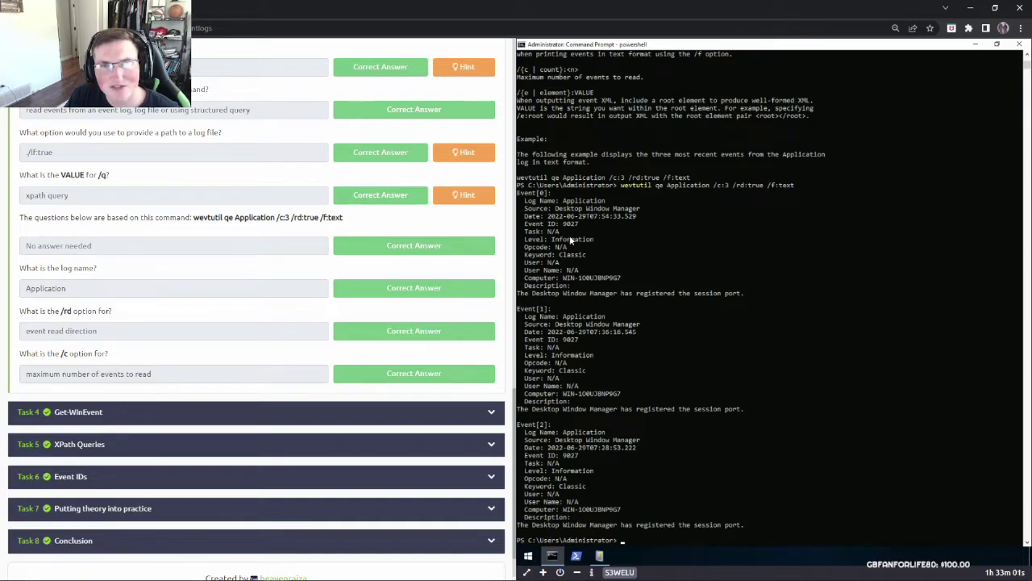
Compare the rd (reversedirection) and c (count) descriptions in the query-events help with the three returned Application events
scroll(569, 238, up, 7)
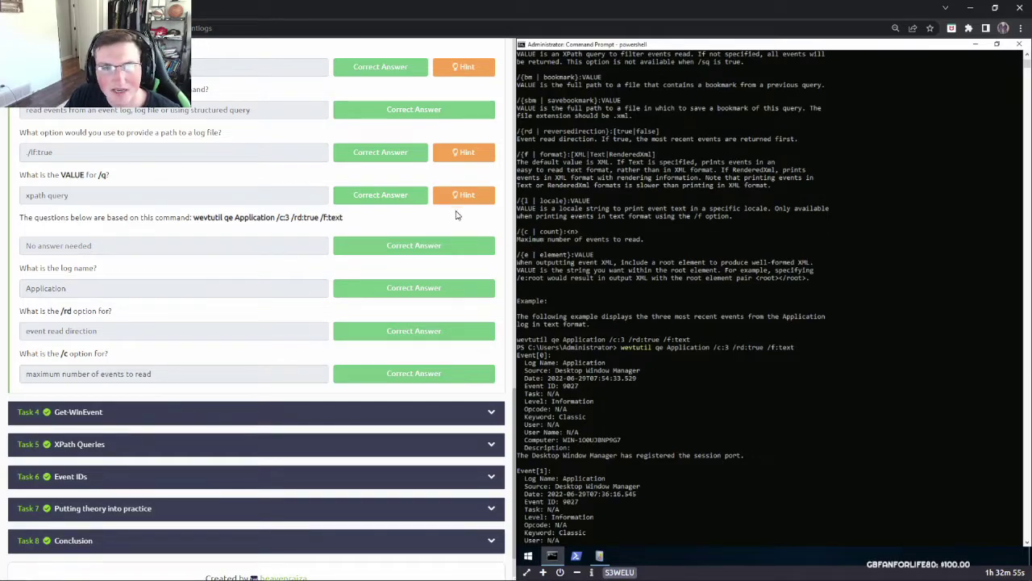
scroll(590, 185, up, 1)
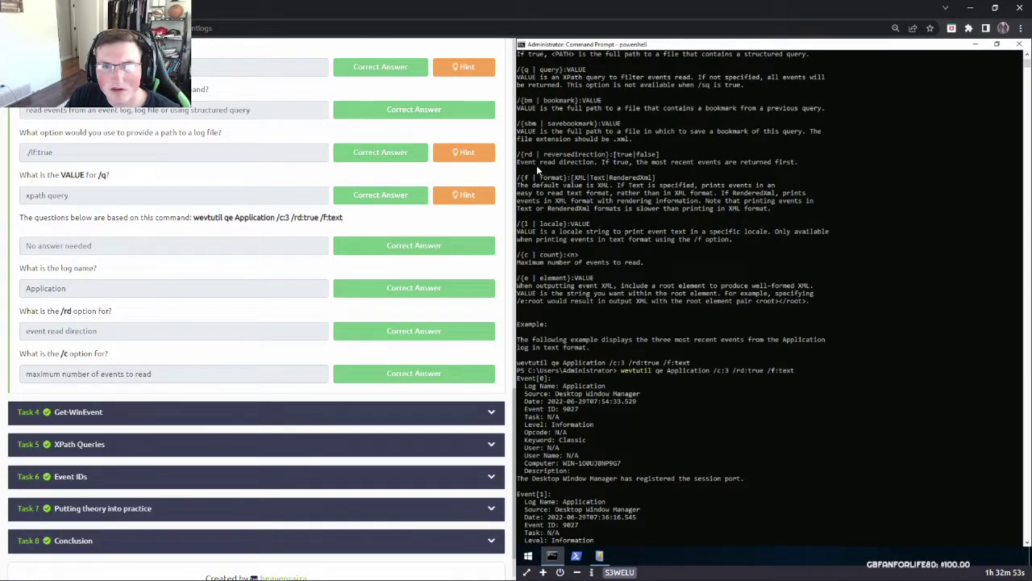
scroll(632, 334, down, 7)
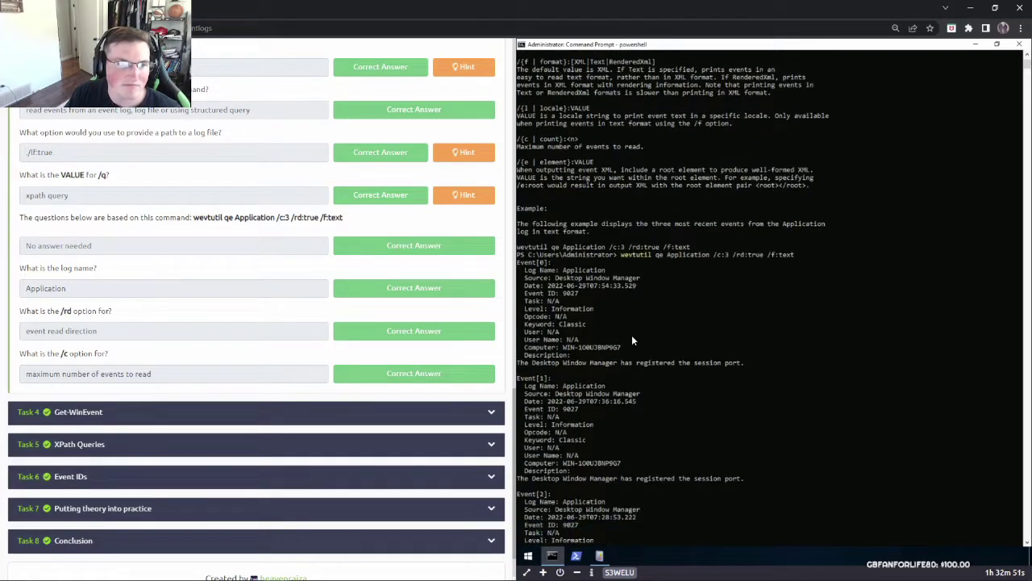
scroll(635, 355, down, 2)
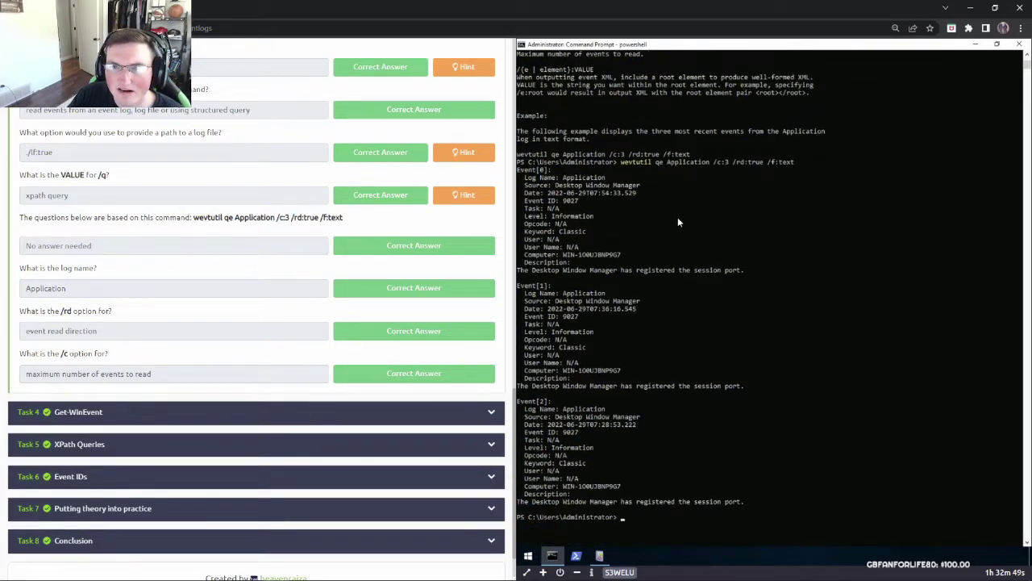
scroll(662, 192, up, 7)
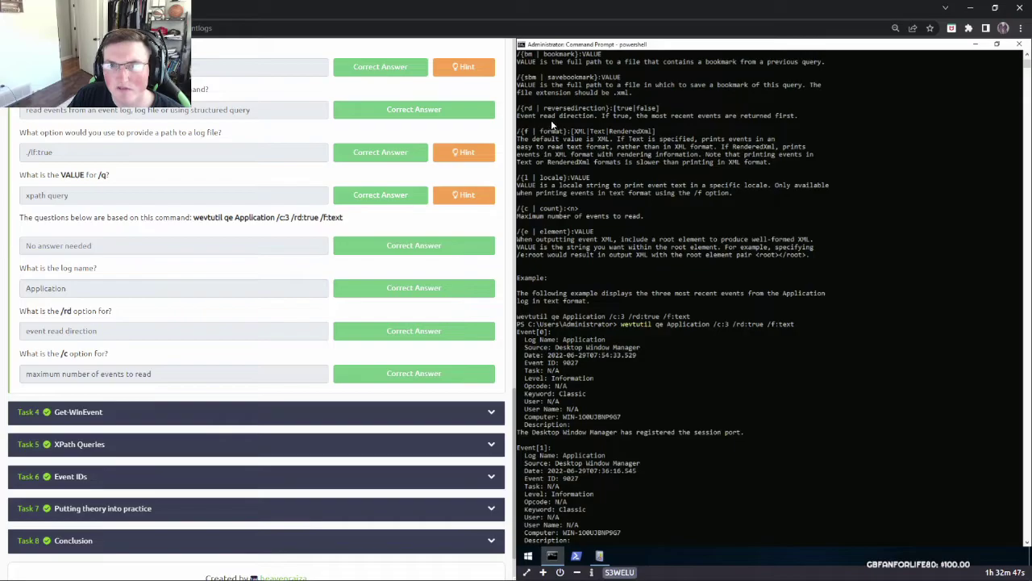
scroll(642, 292, down, 10)
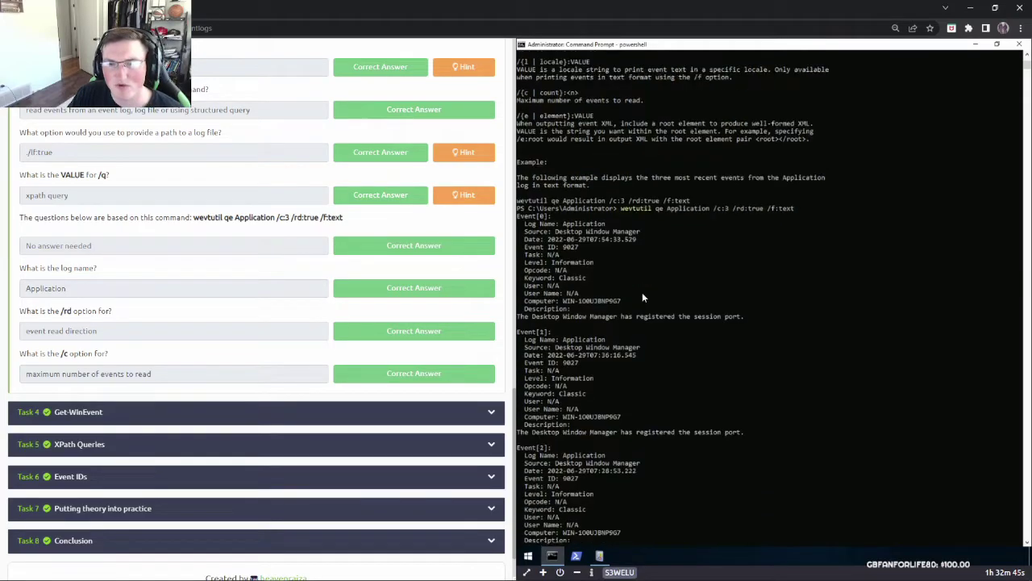
Open Task 4, Get-WinEvent, and read its introduction to the PowerShell cmdlet
click(119, 412)
scroll(227, 336, down, 5)
scroll(226, 336, up, 8)
scroll(238, 345, up, 4)
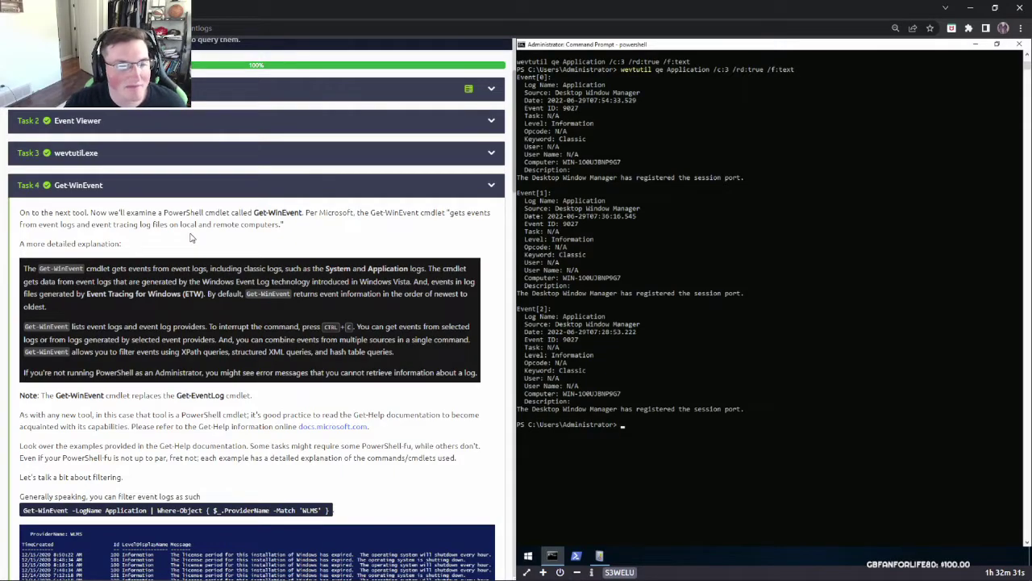
scroll(177, 242, down, 1)
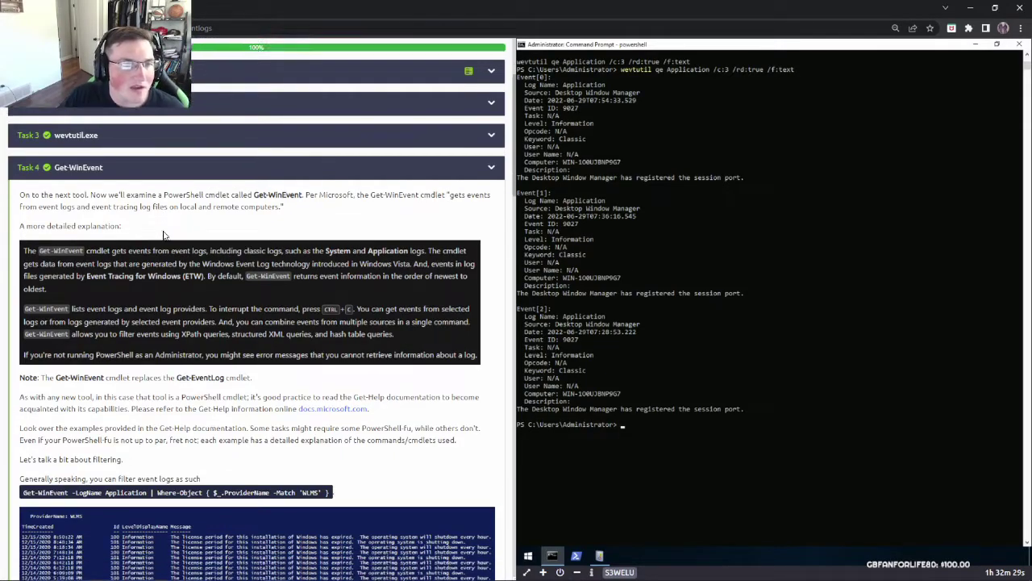
scroll(177, 242, down, 2)
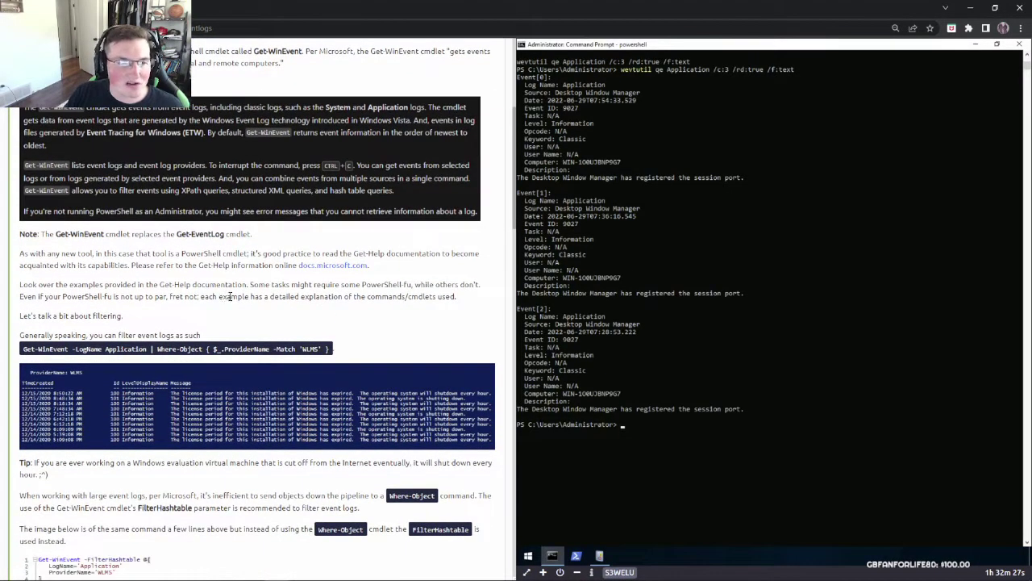
Examine the Task 4 example that filters the Application log with Get-WinEvent and Where-Object for the WLMS provider
scroll(257, 295, down, 1)
scroll(163, 293, down, 1)
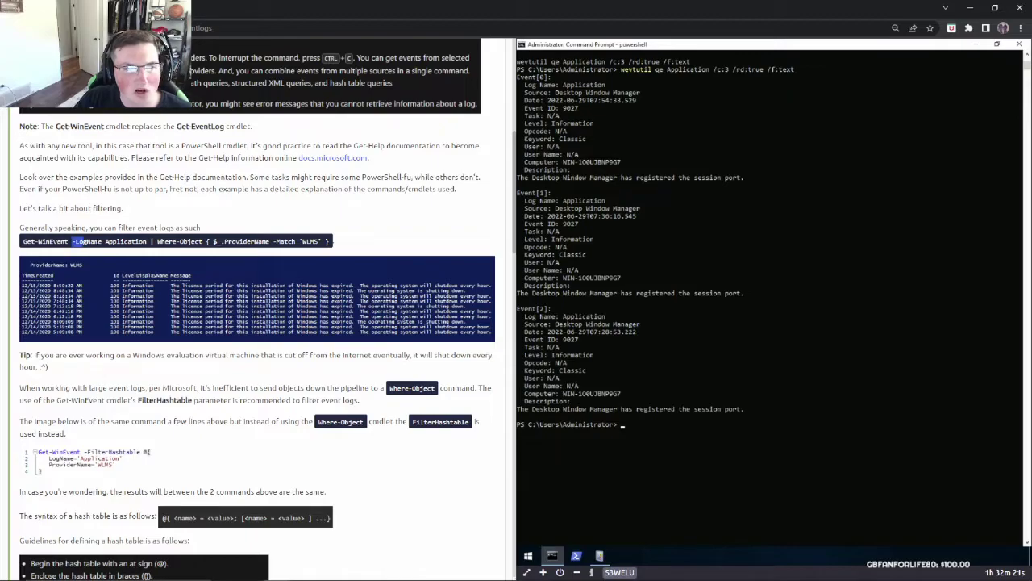
click(173, 274)
click(200, 227)
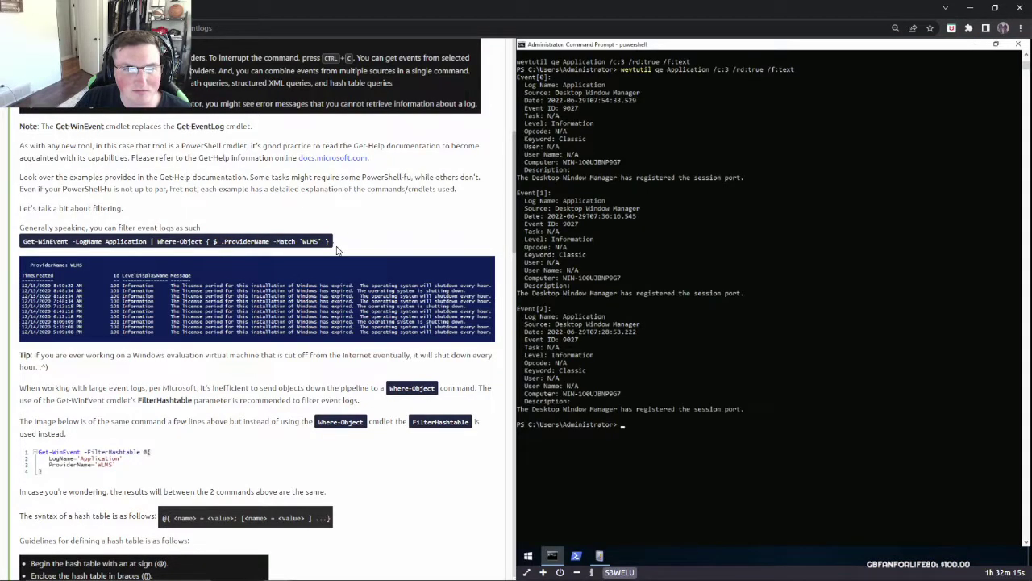
scroll(348, 247, down, 1)
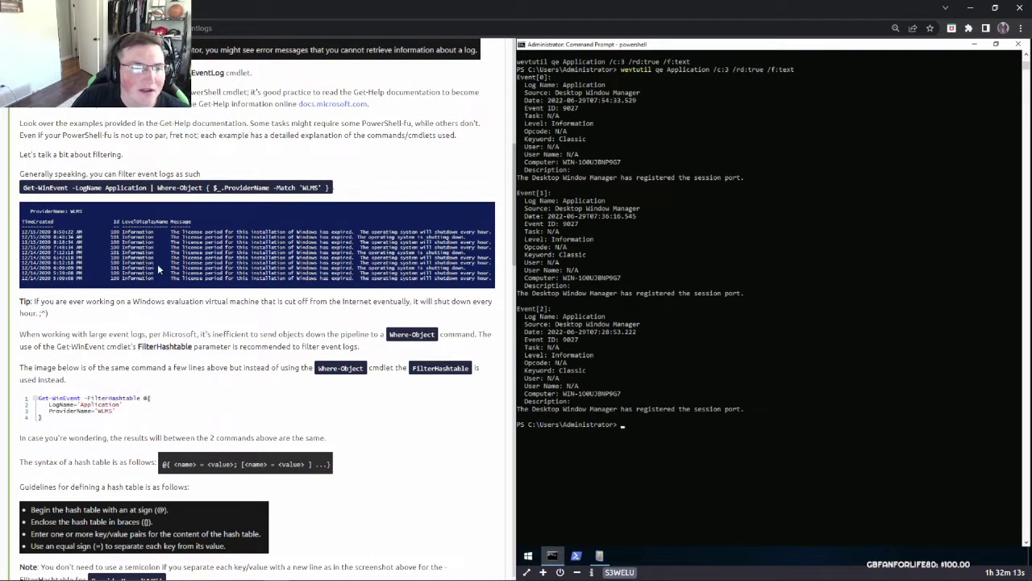
Enlarge the Get-WinEvent FilterHashtable example image to read it, close it, and read the hash table syntax and guidelines
scroll(153, 266, down, 1)
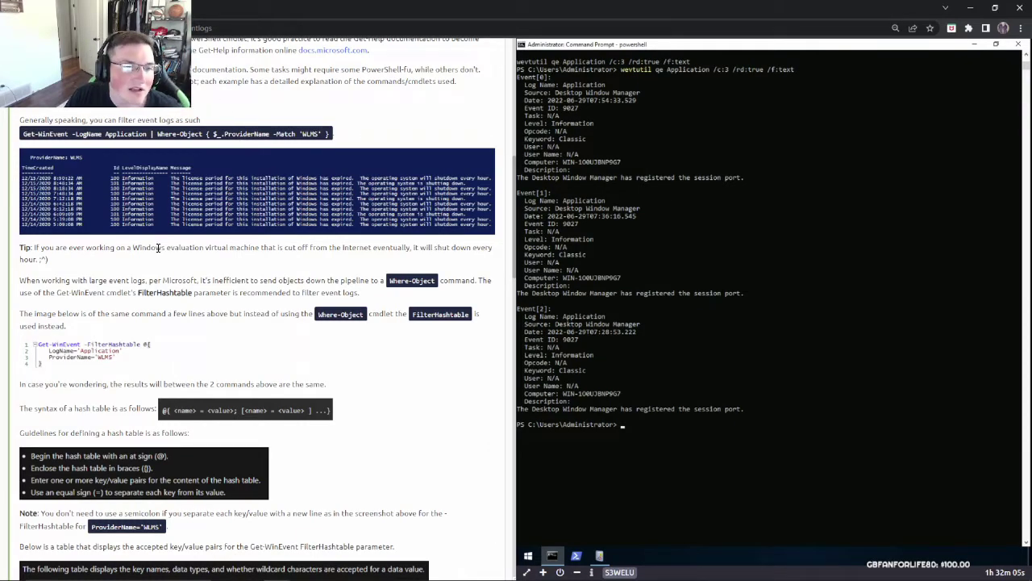
scroll(159, 250, down, 2)
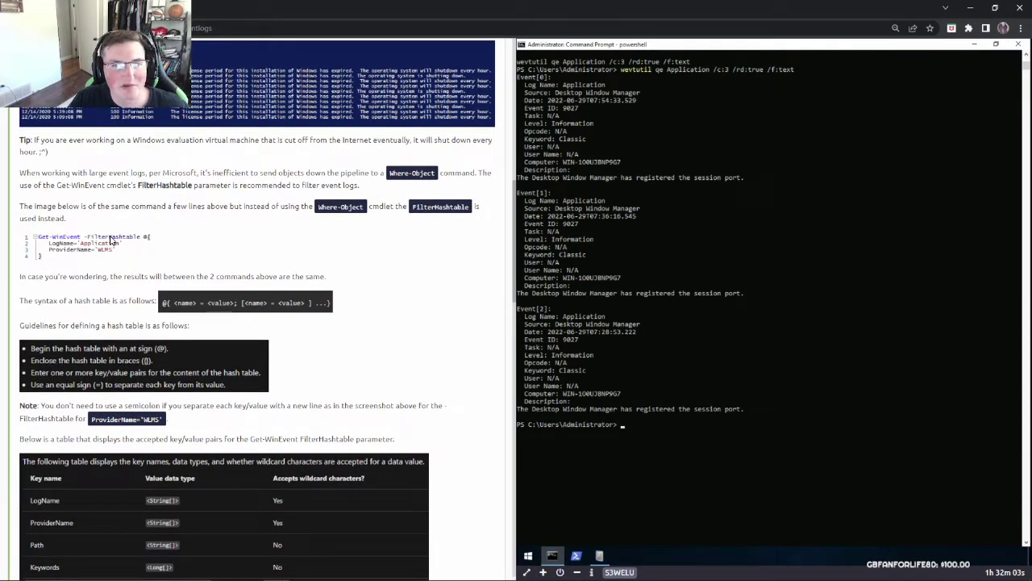
click(85, 253)
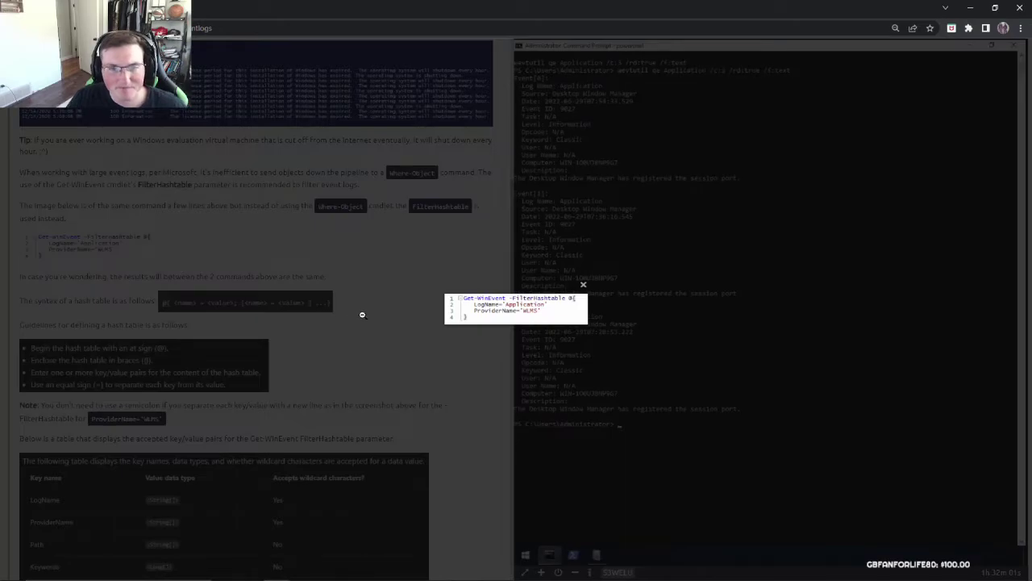
click(378, 285)
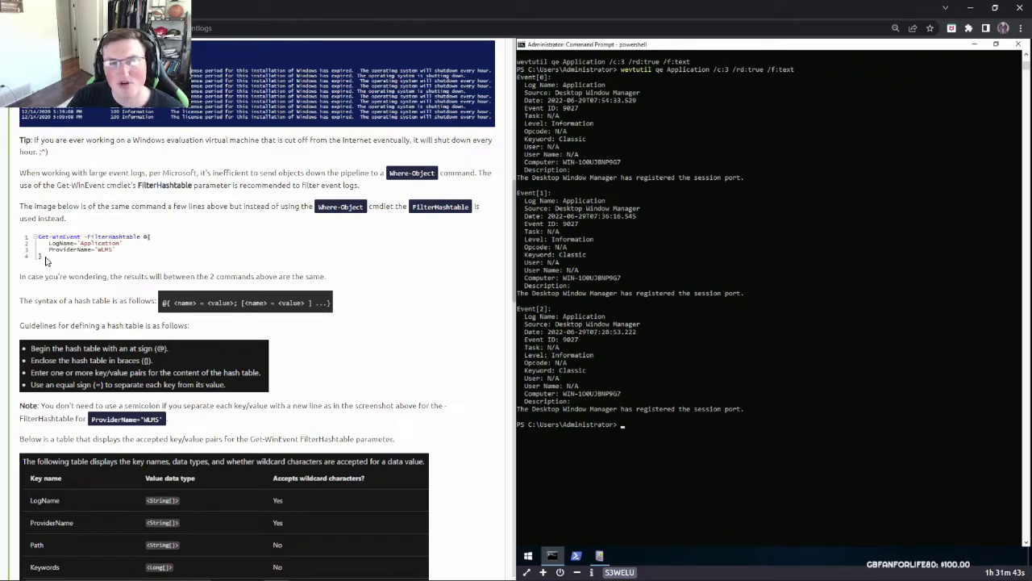
scroll(86, 276, down, 1)
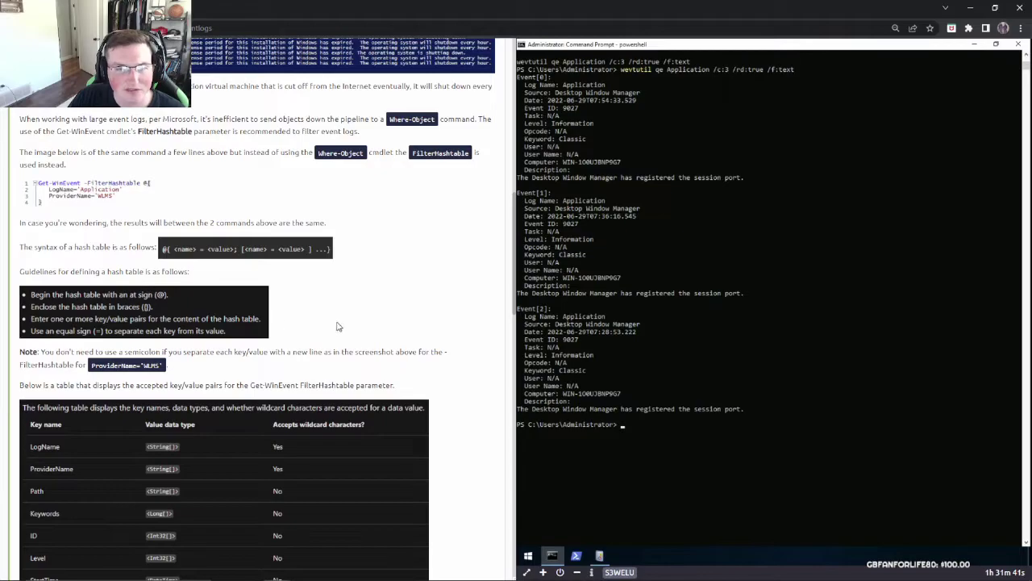
scroll(357, 325, down, 2)
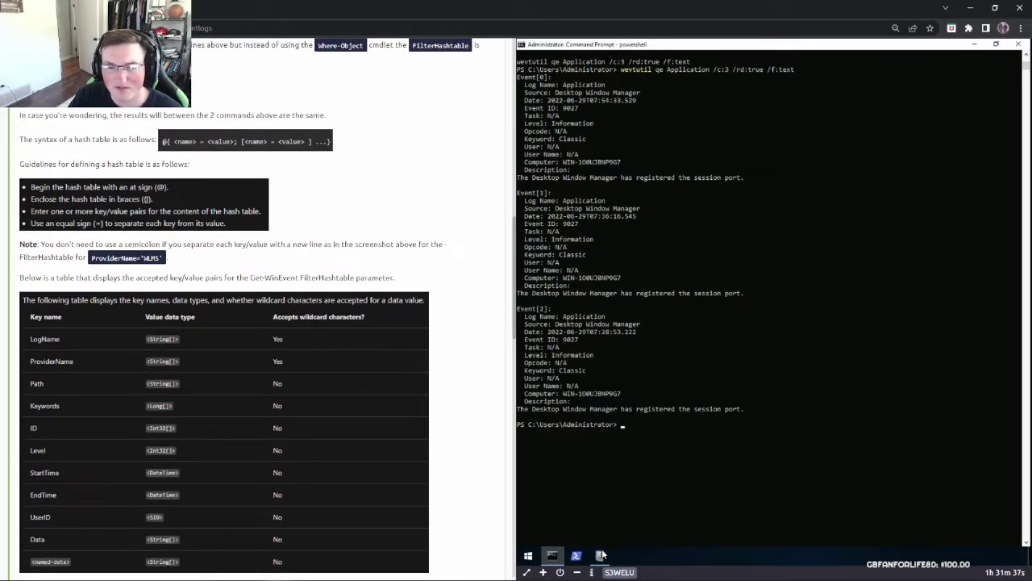
Reload the S3WELU virtual machine view and read the table of accepted FilterHashtable key/value pairs
click(621, 573)
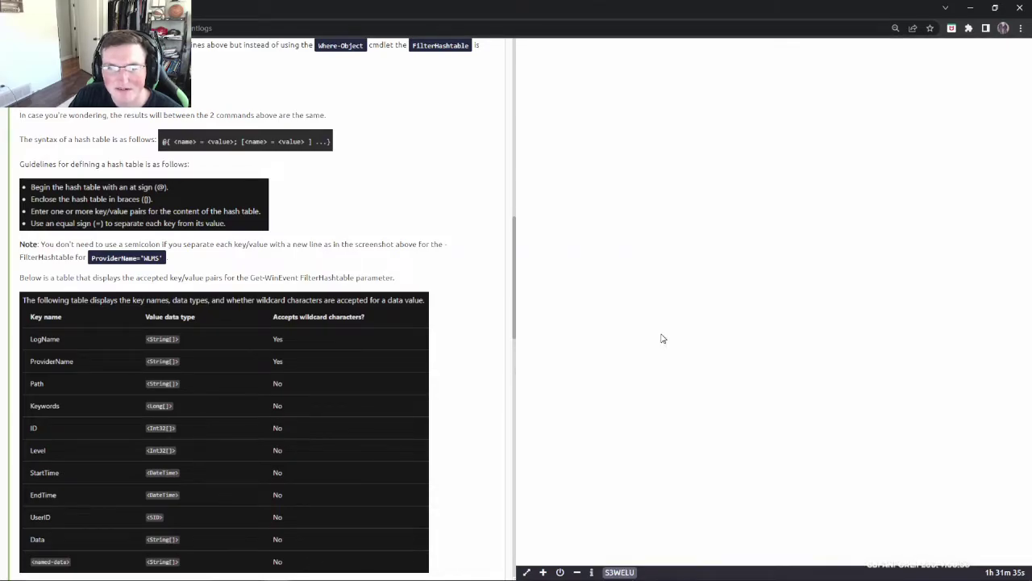
scroll(391, 280, down, 1)
scroll(243, 332, down, 1)
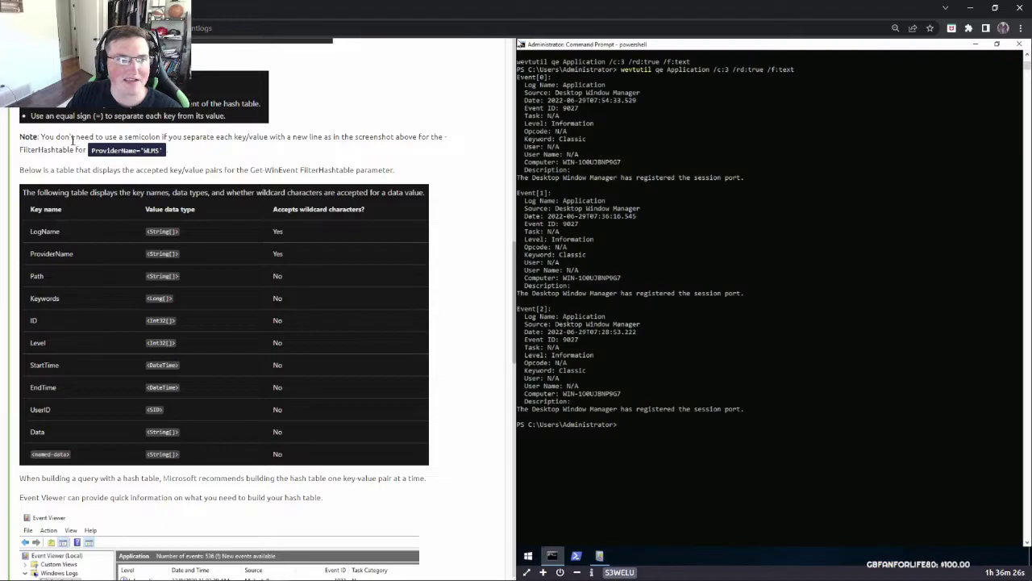
View PowerShell event 800's details in Event Viewer in both XML and Friendly formats, then return to the PowerShell console
click(700, 432)
click(597, 558)
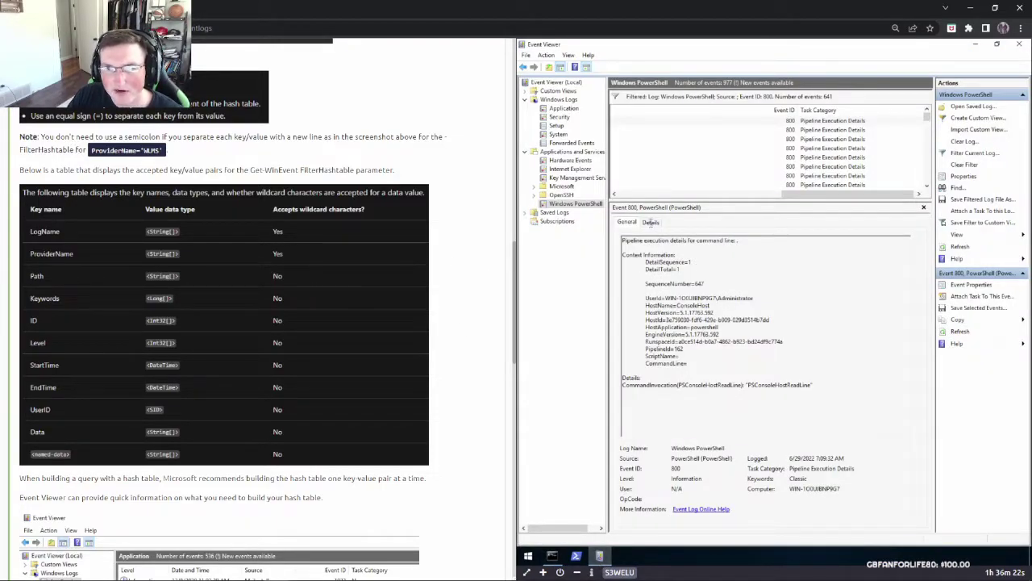
click(651, 223)
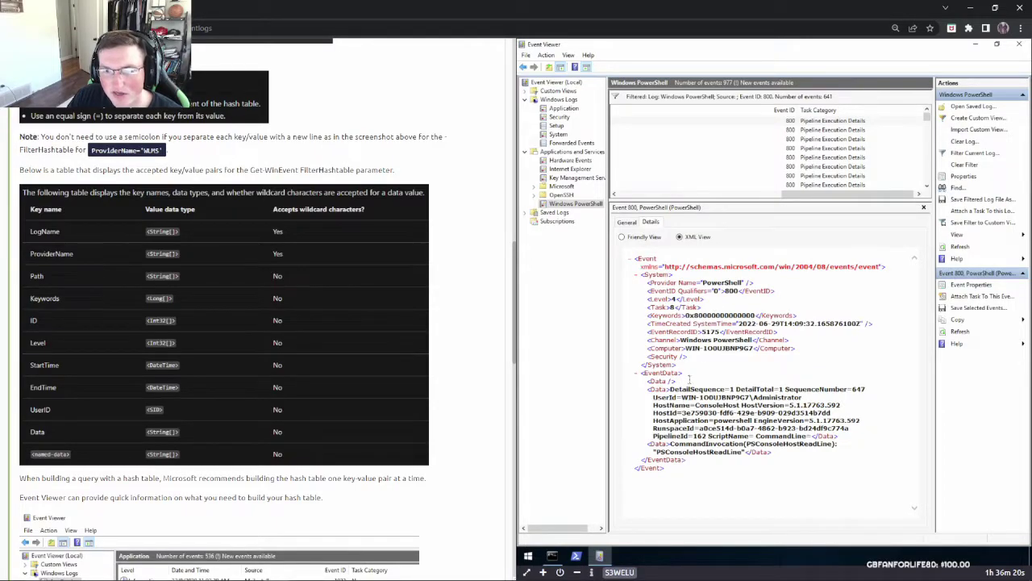
click(626, 222)
click(648, 222)
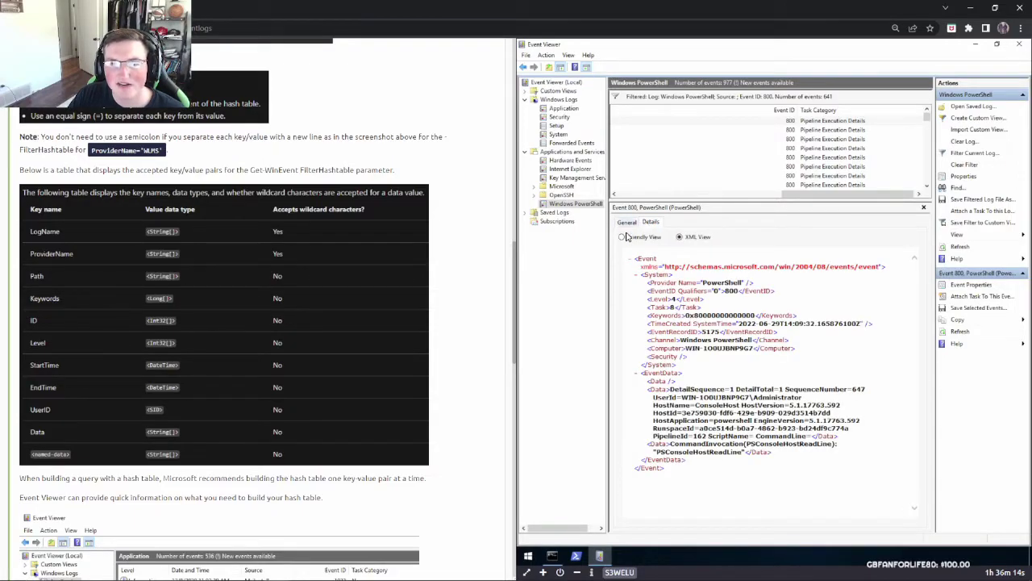
click(621, 236)
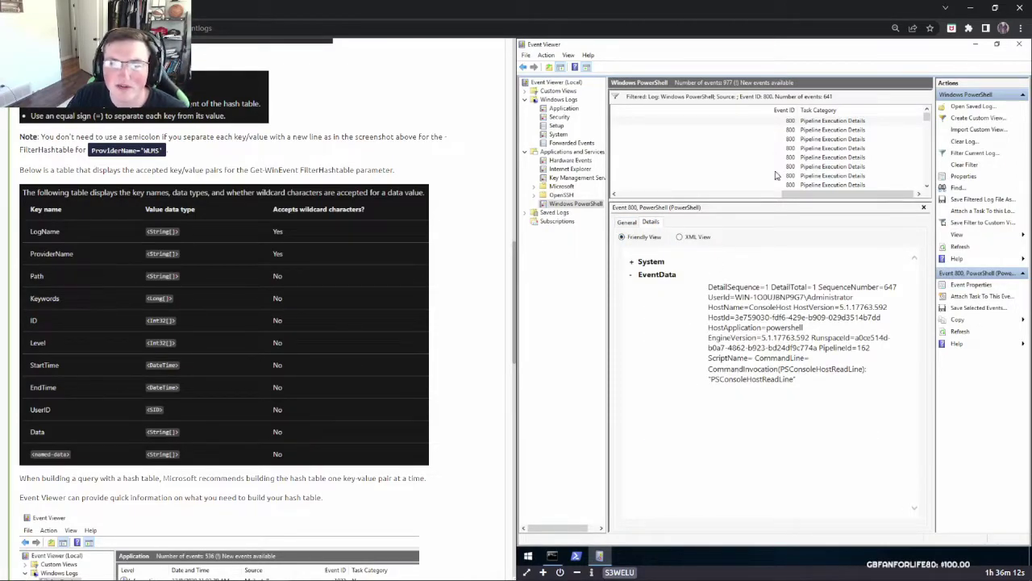
click(574, 557)
Read the note on omitting semicolons and review the accepted FilterHashtable keys, value types and wildcard support
drag(58, 135, 198, 137)
click(235, 137)
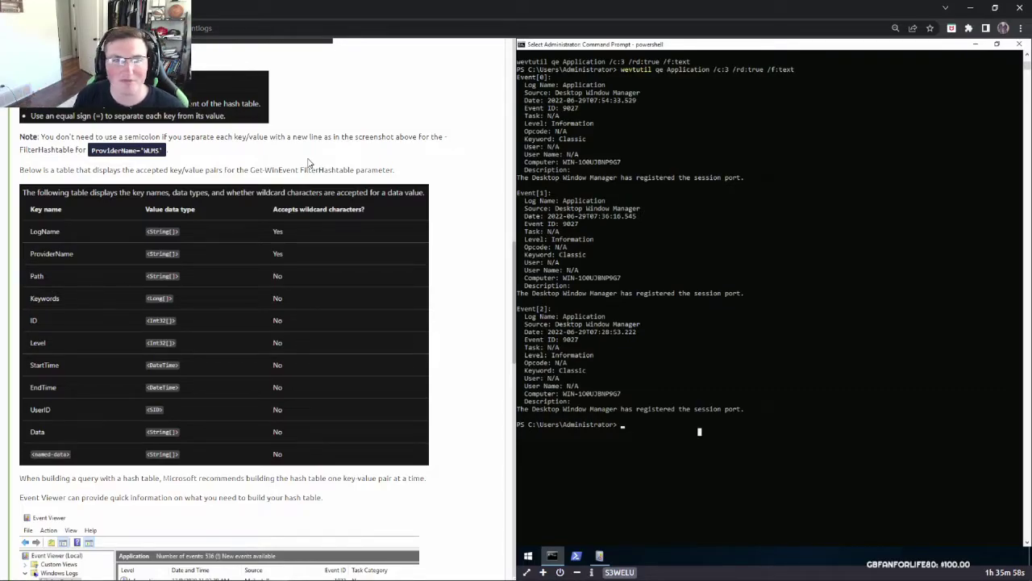
scroll(290, 201, down, 2)
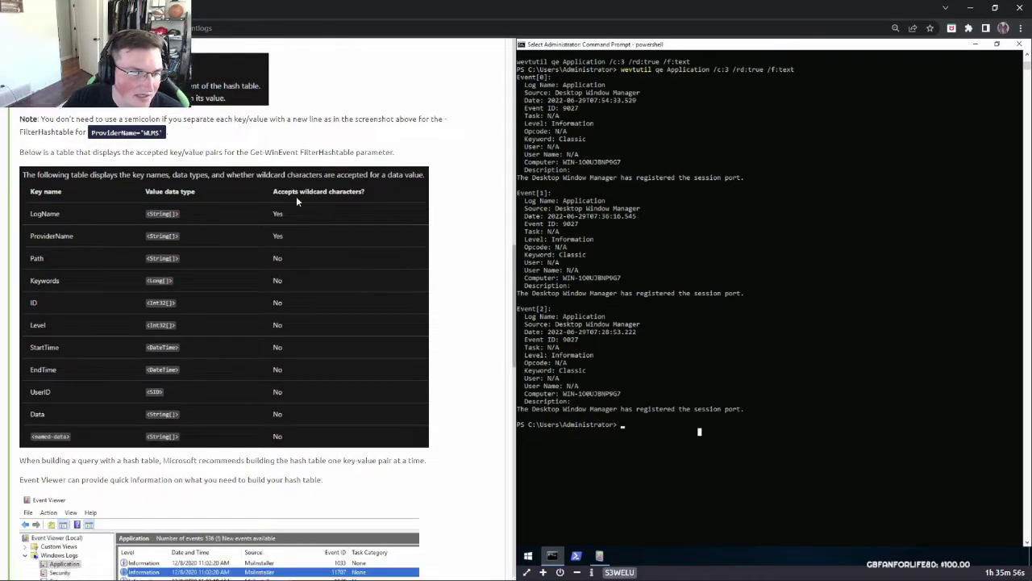
scroll(214, 331, up, 3)
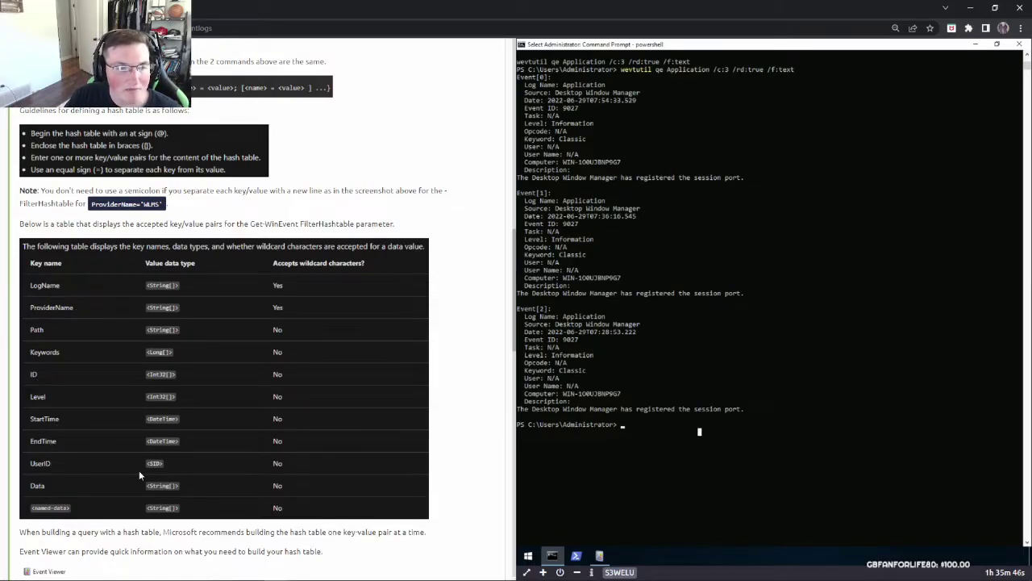
scroll(135, 475, down, 2)
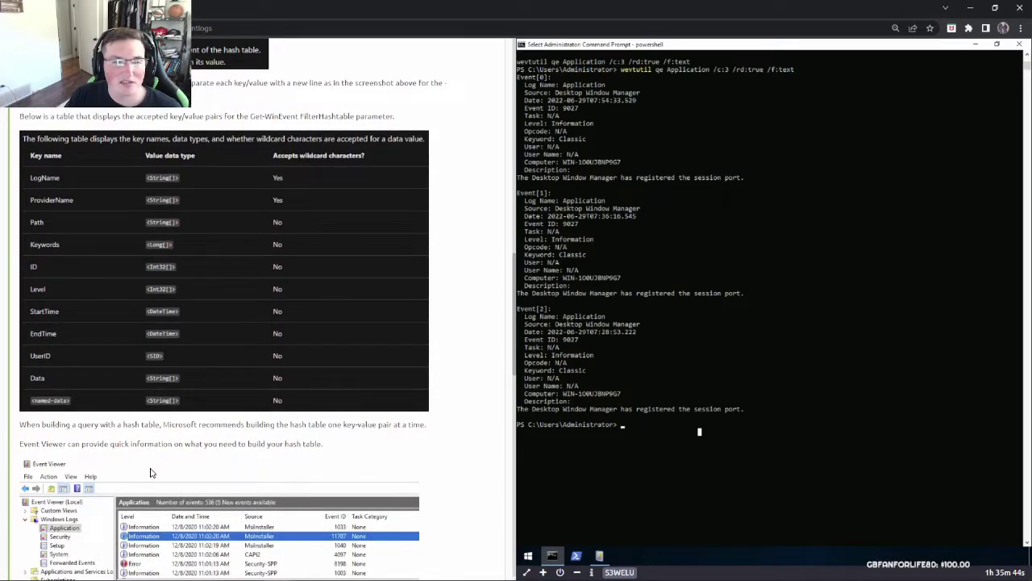
scroll(155, 450, down, 3)
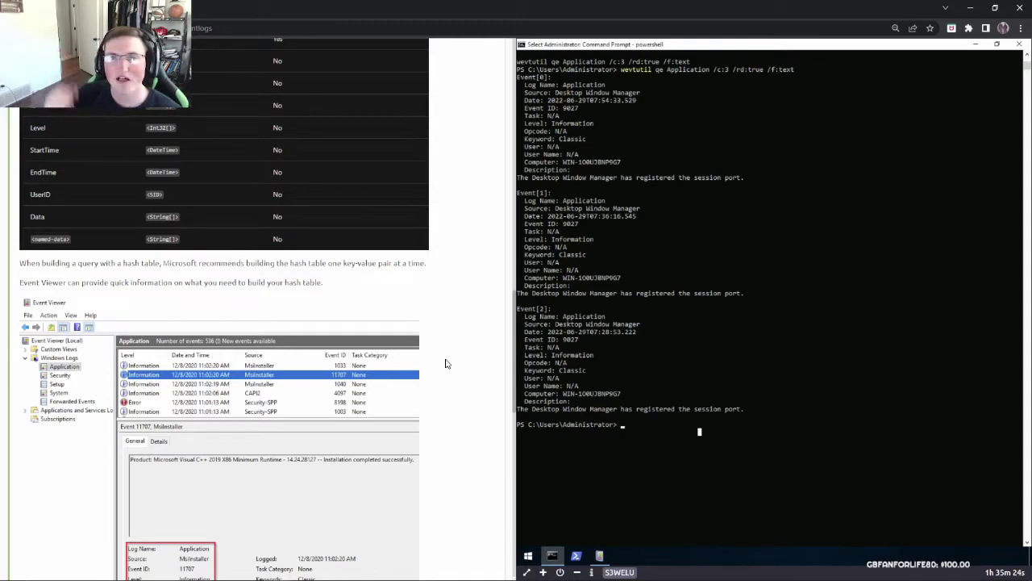
Compare the Event Viewer example for MsiInstaller event 11707 with the FilterHashtable query built from its log name, source and event ID
scroll(446, 334, down, 2)
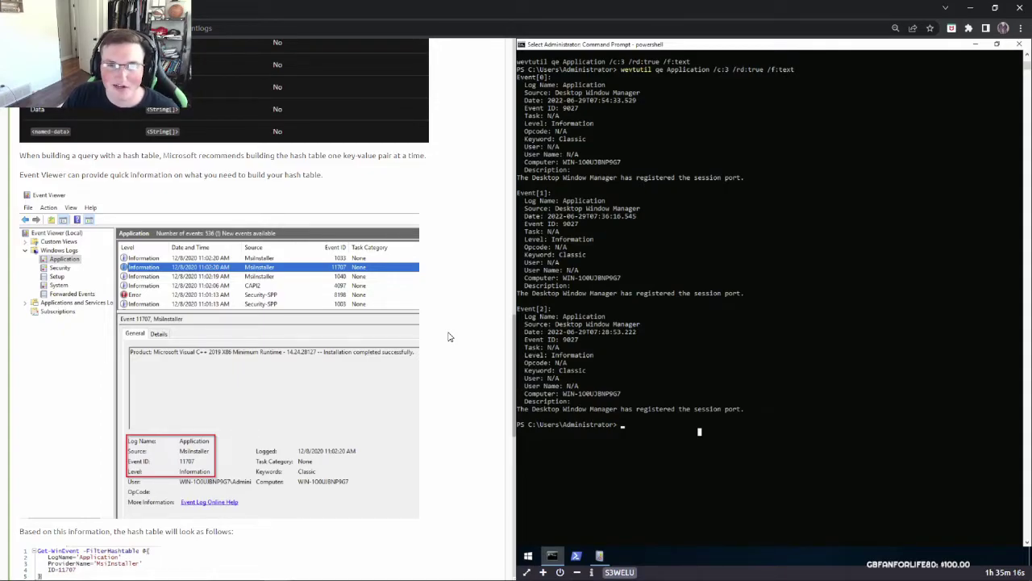
scroll(449, 337, down, 4)
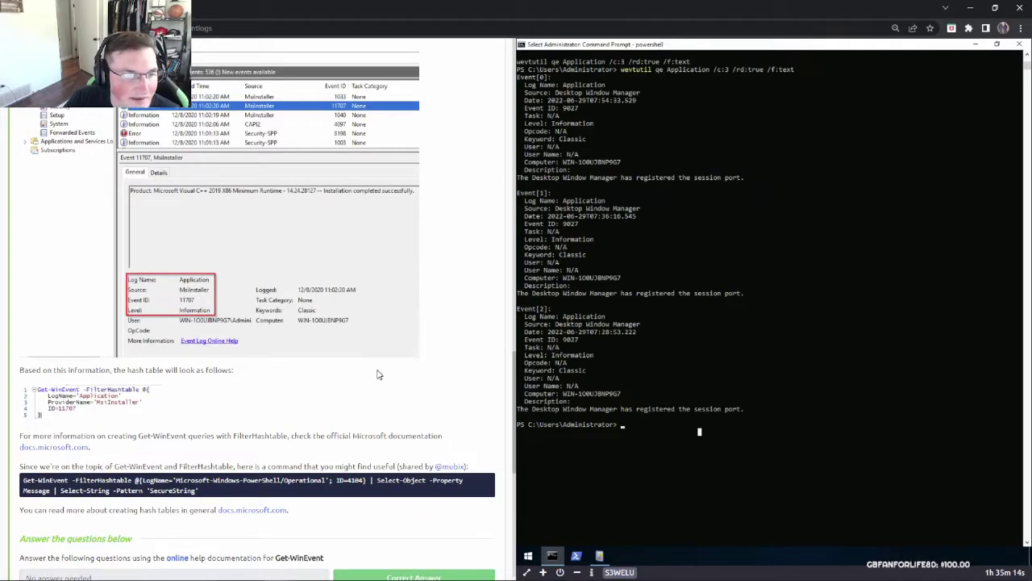
scroll(347, 375, up, 2)
scroll(206, 436, up, 1)
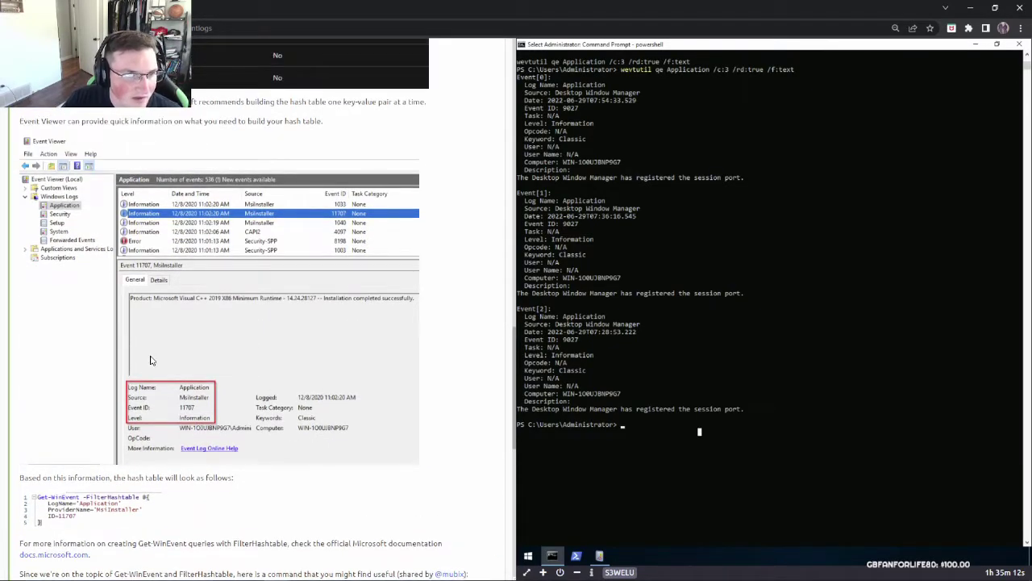
scroll(154, 381, down, 1)
drag(47, 423, 232, 430)
click(280, 434)
scroll(280, 434, down, 2)
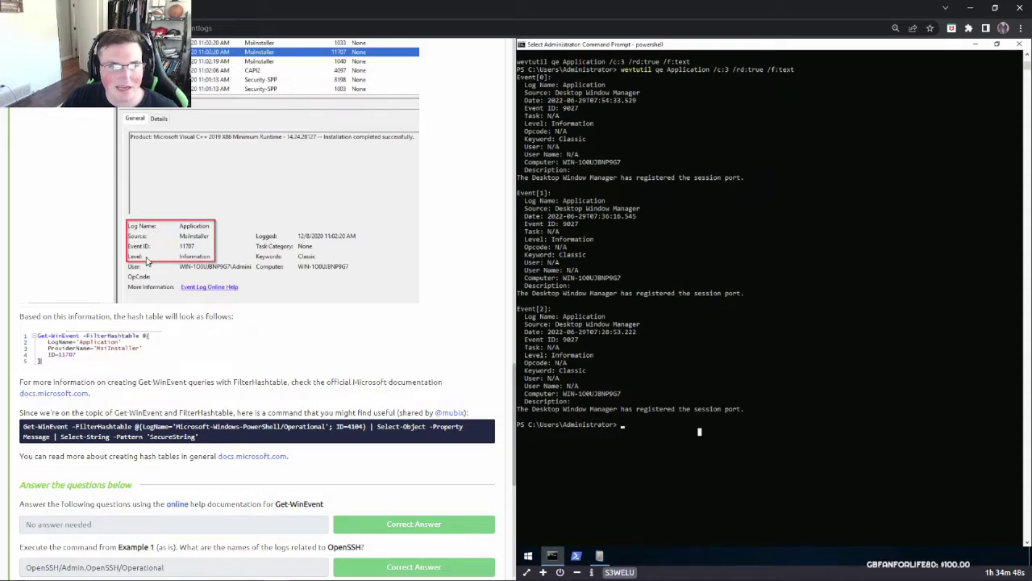
scroll(142, 351, up, 1)
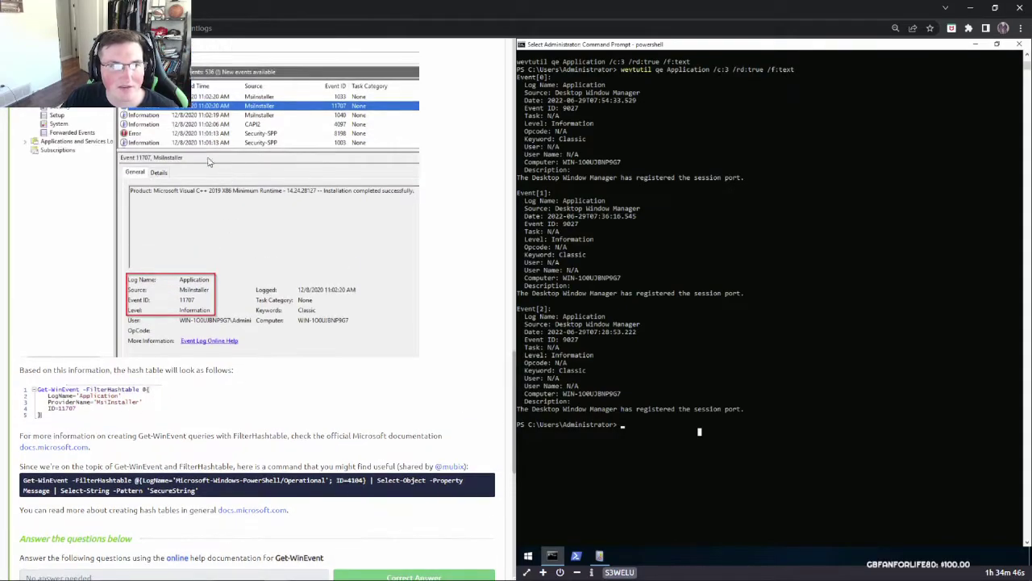
Read the SecureString example command, the documentation references and the Task 4 questions
scroll(202, 343, down, 4)
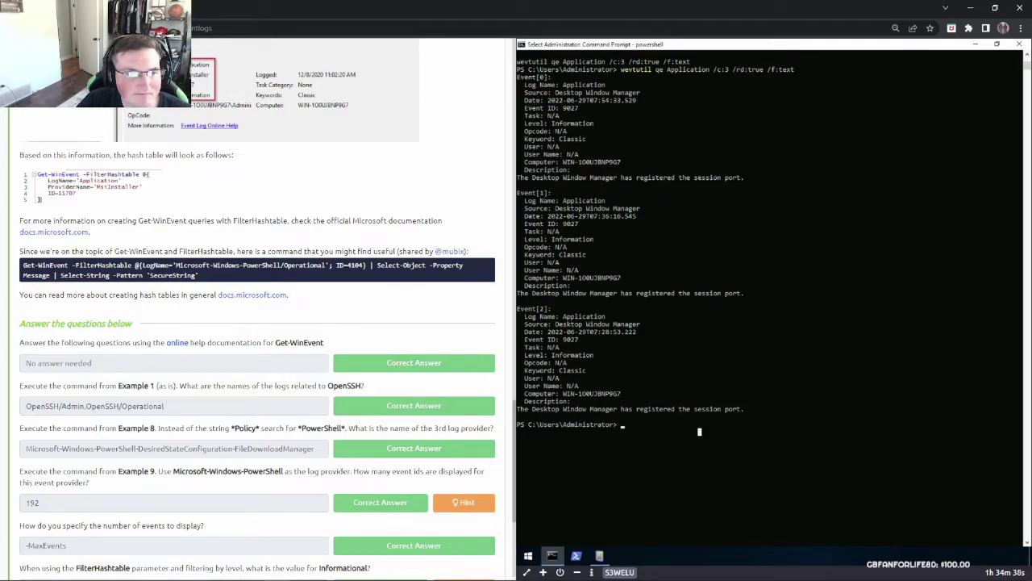
scroll(135, 295, down, 1)
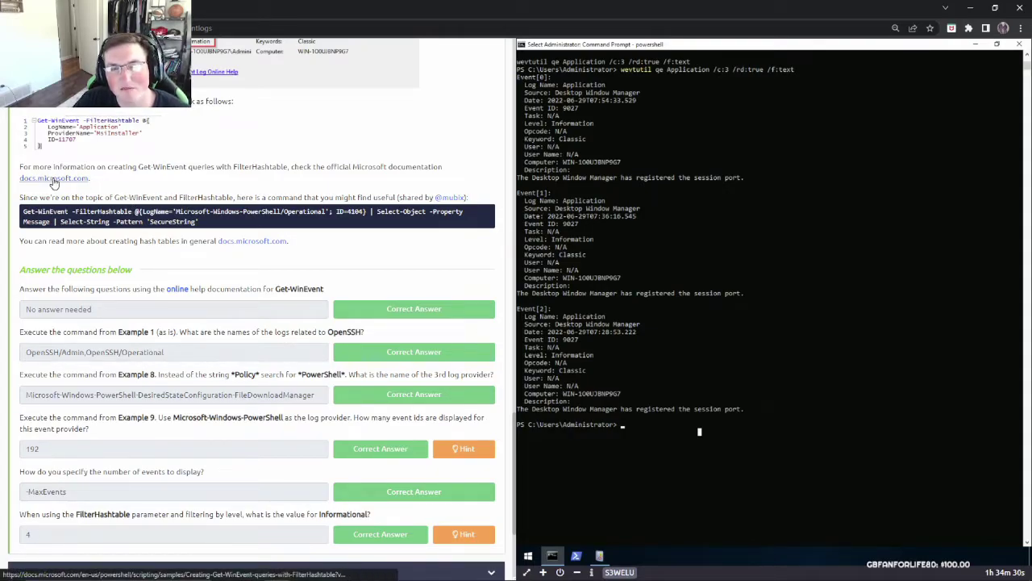
scroll(221, 250, down, 1)
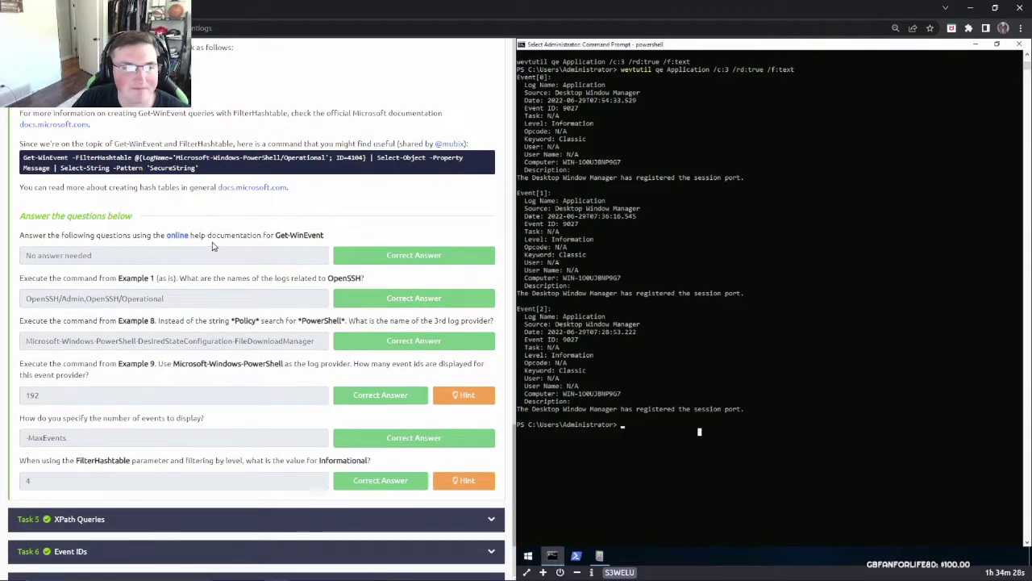
scroll(216, 246, down, 1)
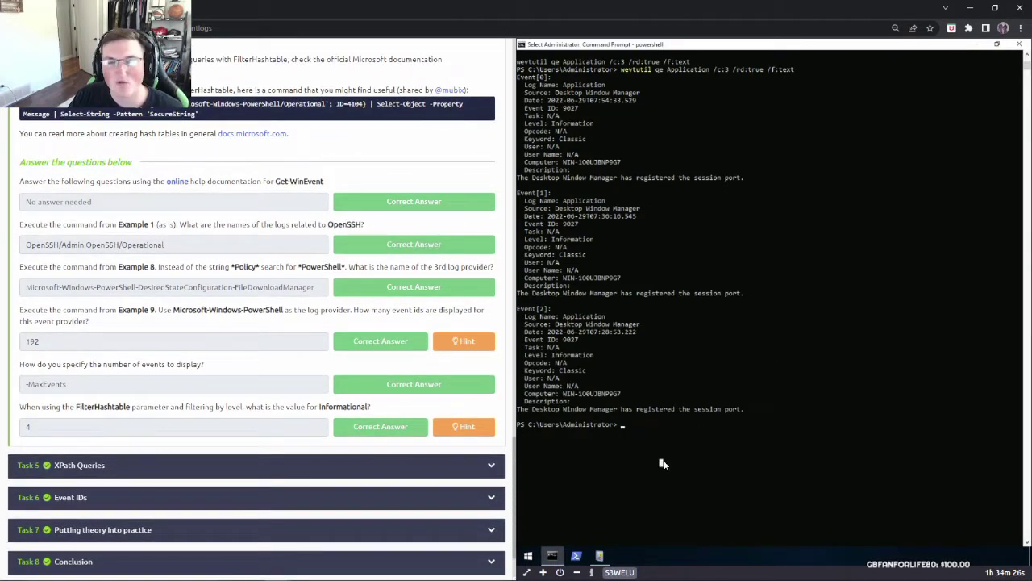
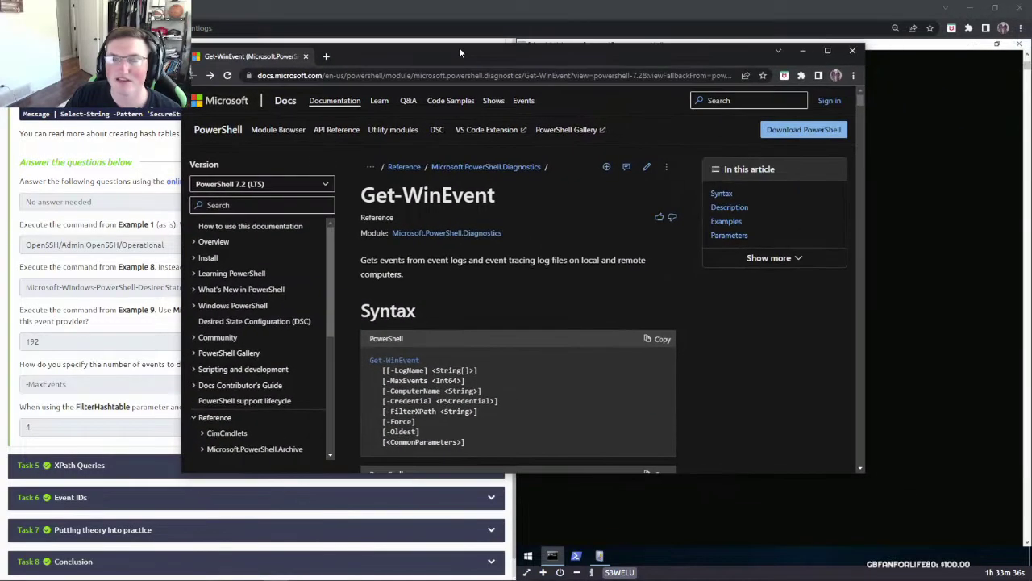
Close the Get-WinEvent documentation window and read the Task 4 question on Example 1 and the OpenSSH logs
drag(459, 51, 456, 71)
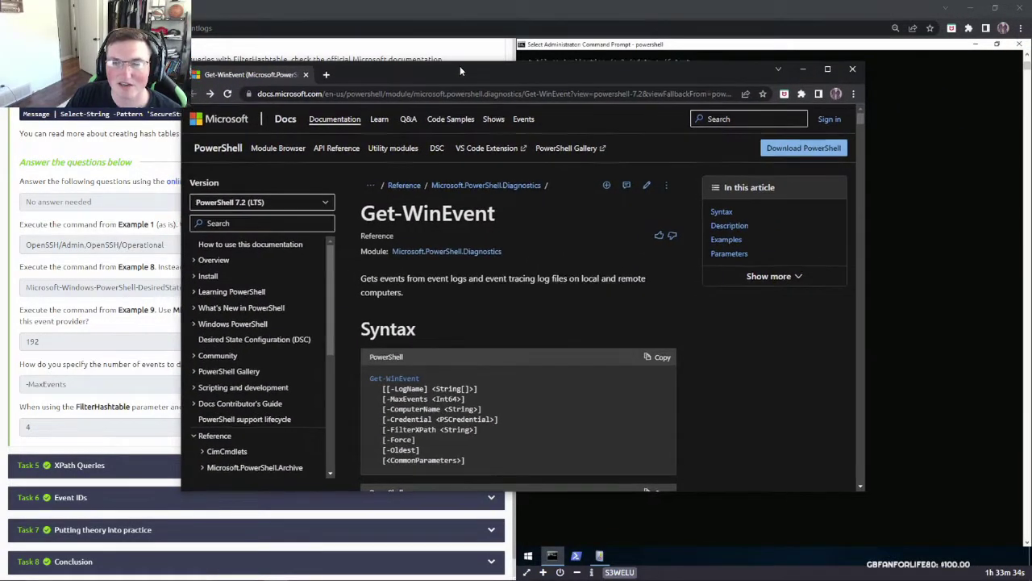
key(ctrl+w)
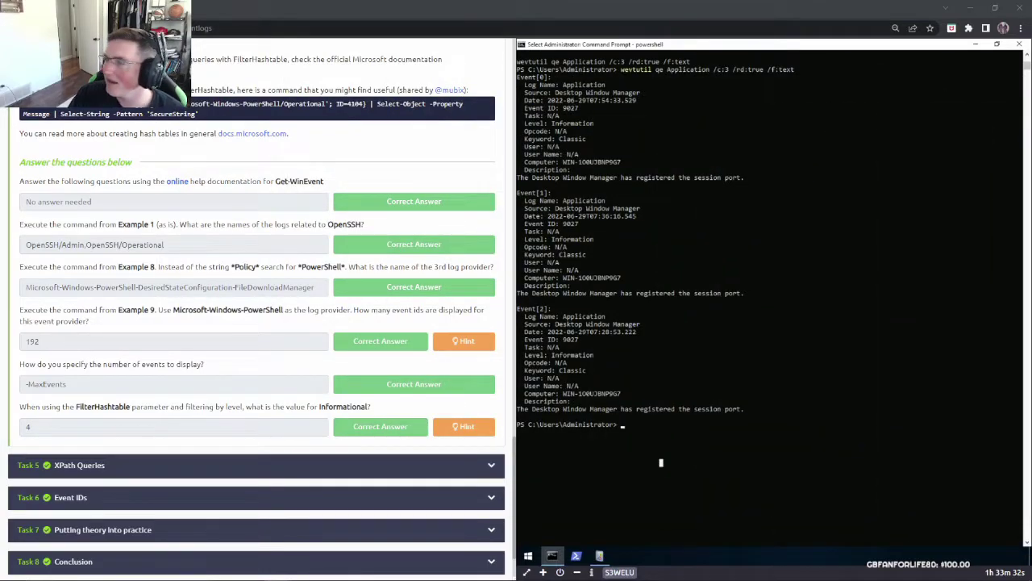
triple_click(199, 363)
click(72, 236)
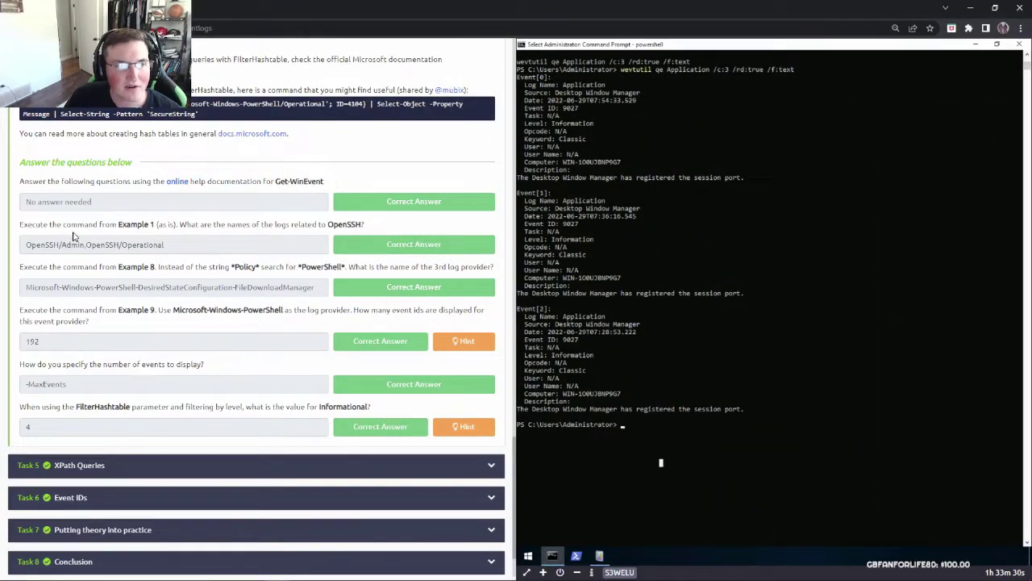
drag(111, 225, 167, 226)
click(167, 225)
scroll(211, 240, up, 1)
scroll(213, 250, down, 2)
scroll(266, 258, up, 2)
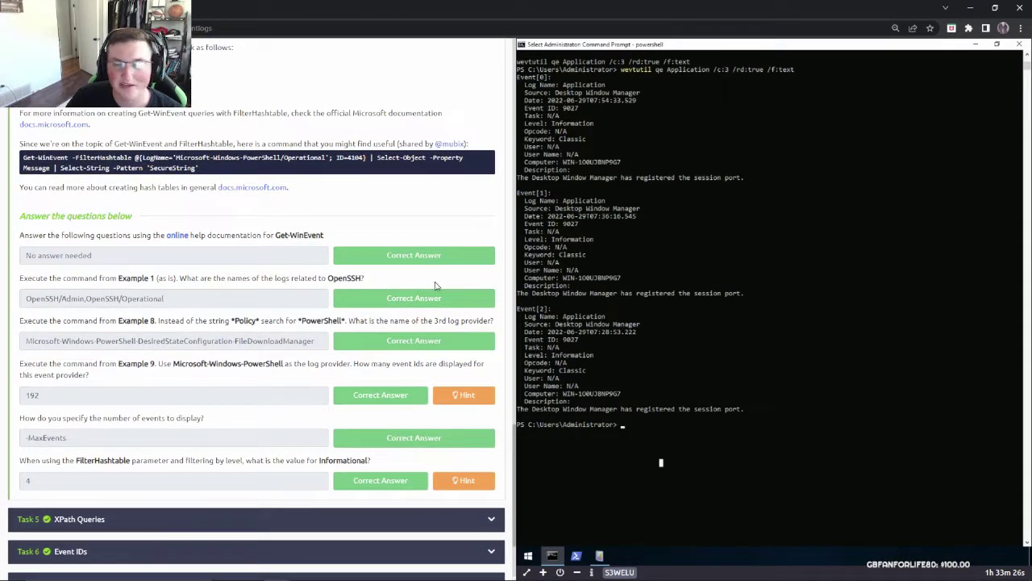
Open the online Get-WinEvent documentation from the Task 4 questions and find Example 1's command for getting all local logs
click(178, 235)
drag(599, 67, 557, 67)
scroll(673, 246, down, 10)
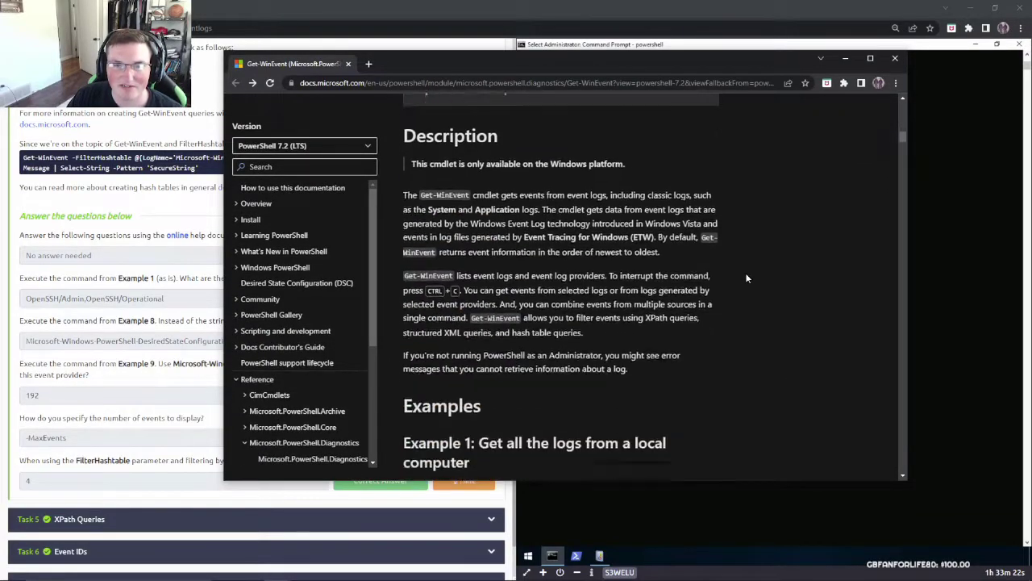
scroll(747, 278, down, 6)
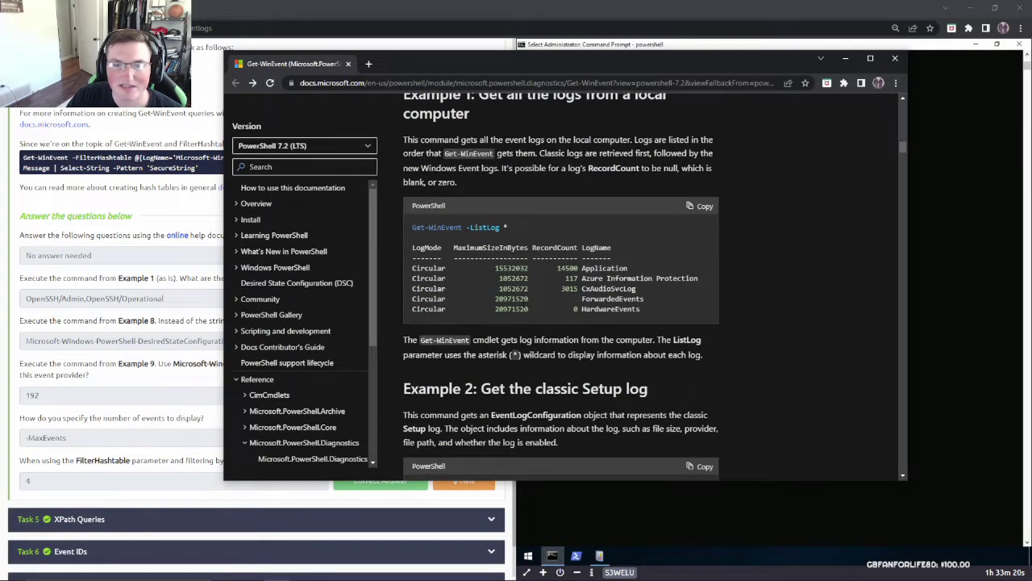
scroll(510, 282, down, 2)
scroll(511, 282, up, 3)
drag(511, 282, 411, 282)
click(521, 245)
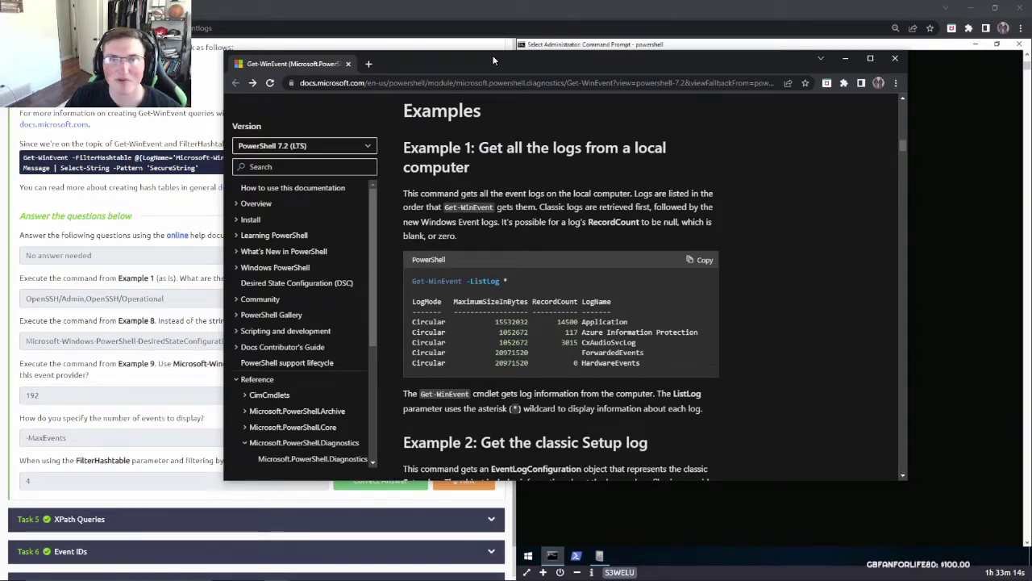
Move the documentation window off the console and enter "Get-WinEvent -List" at the PowerShell prompt
drag(492, 55, 800, 181)
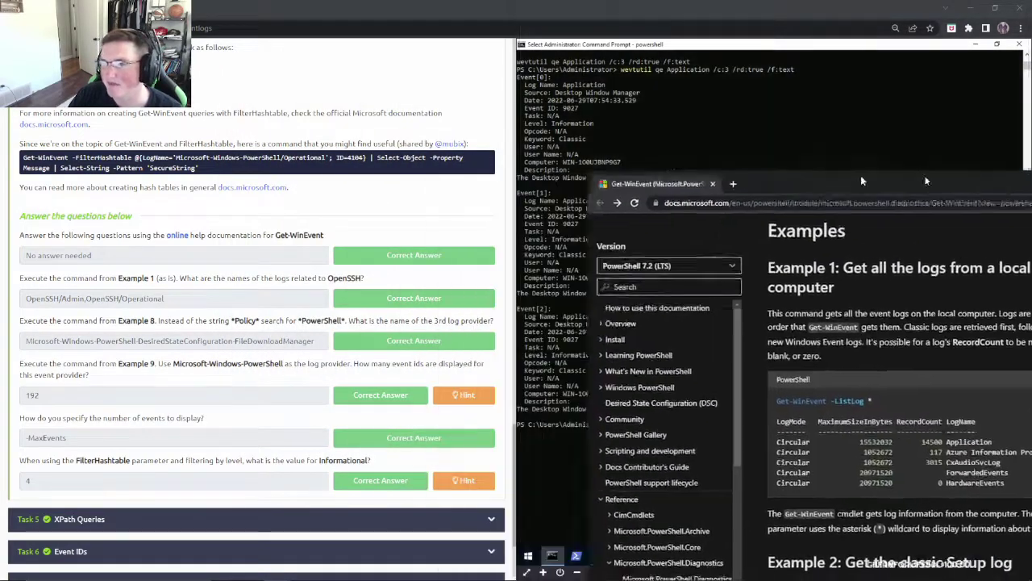
click(661, 461)
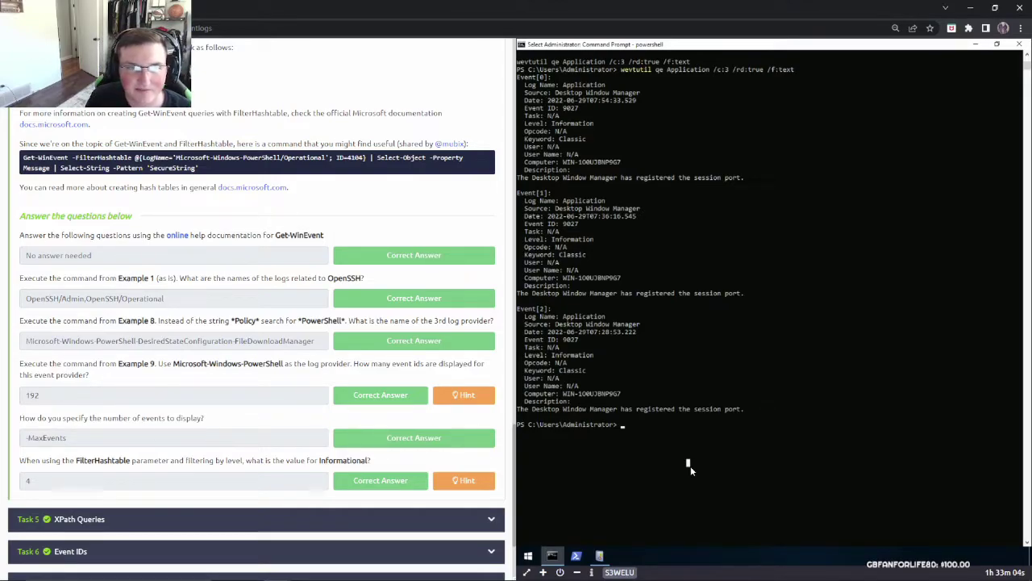
text(Get)
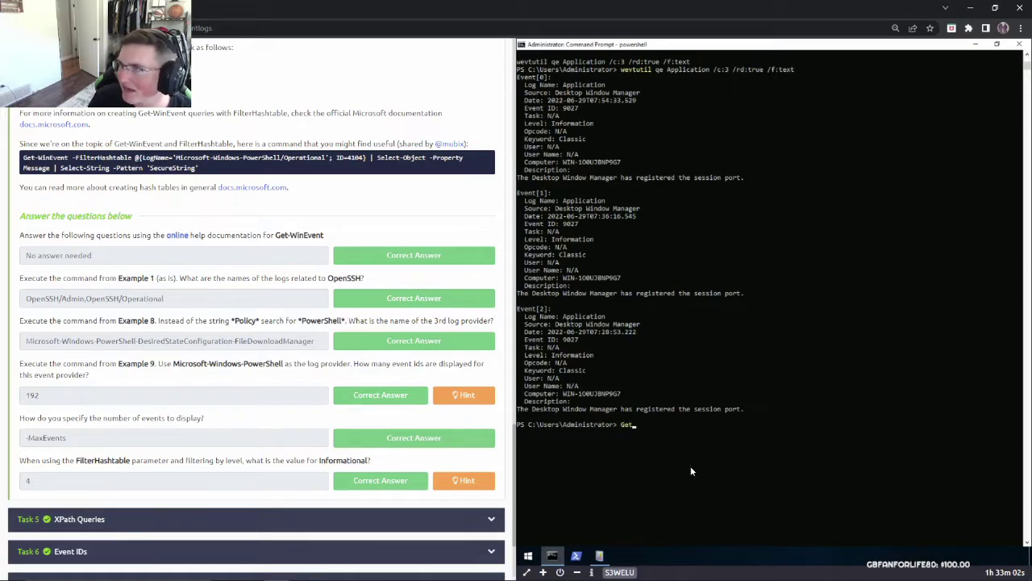
text(-WinE)
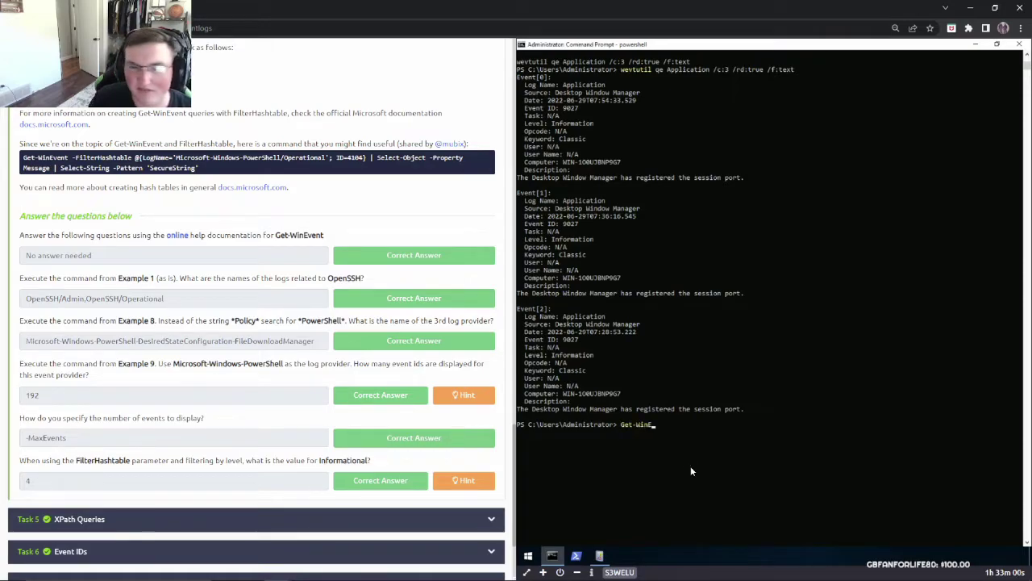
text(vent)
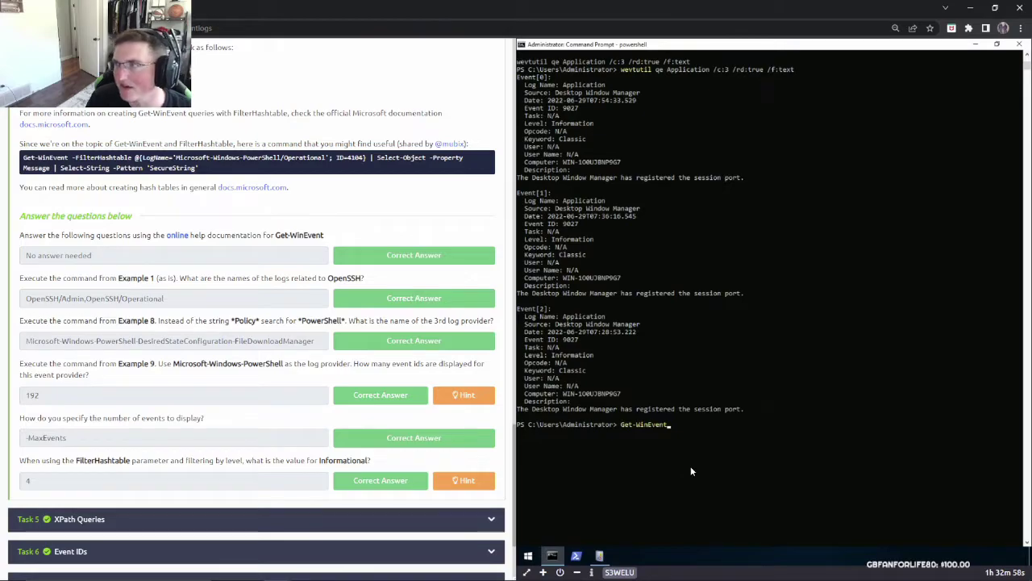
text( -L)
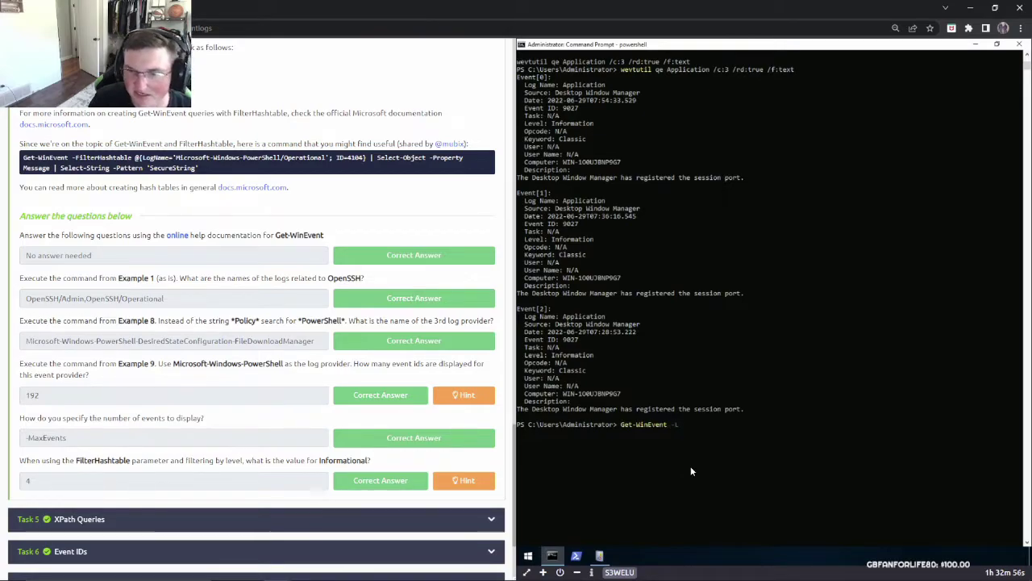
text(ist)
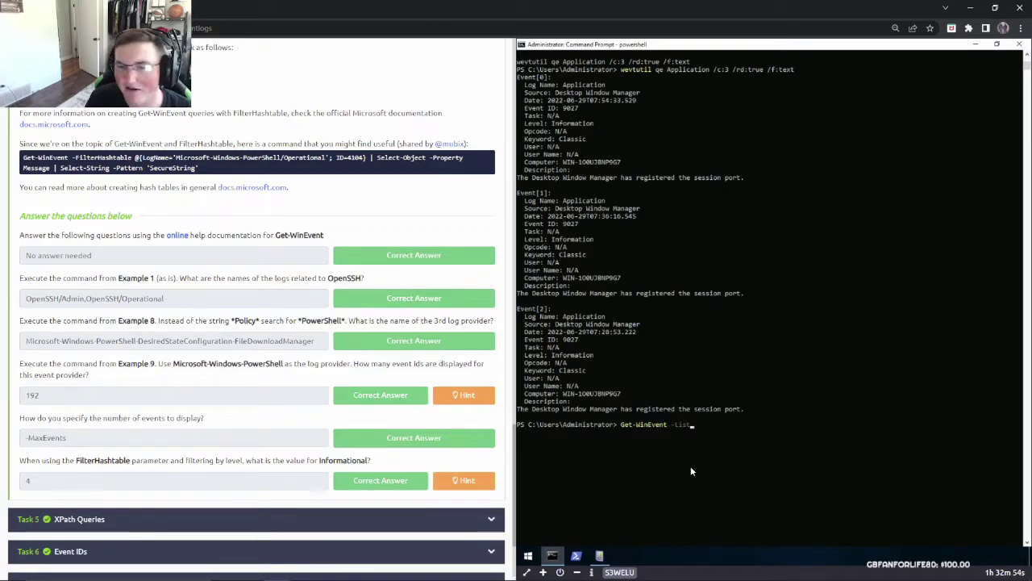
Run Get-WinEvent -ListLog * to list all event logs, and compare the output with the OpenSSH answer
text(Log)
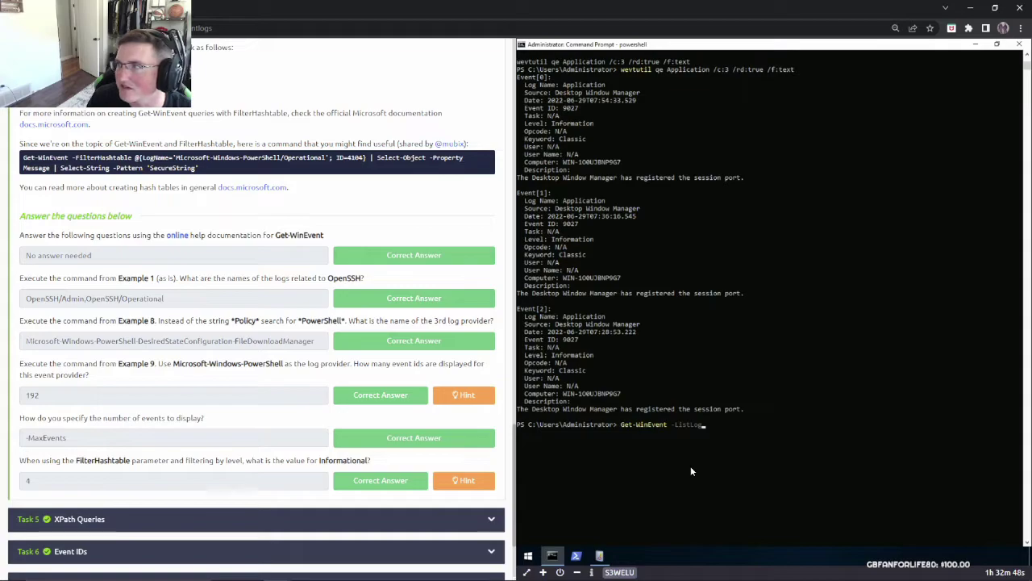
text(*)
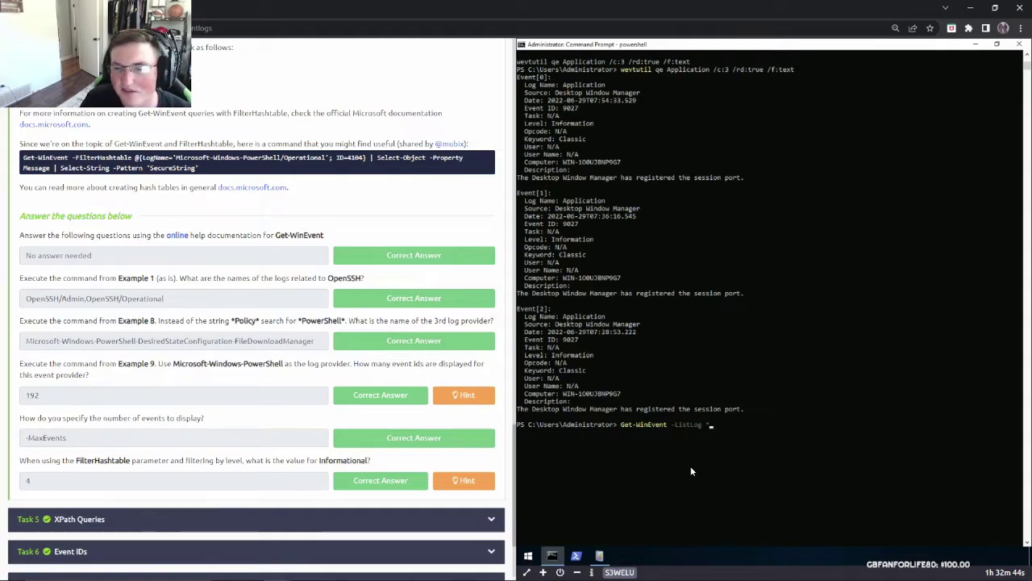
key(Return)
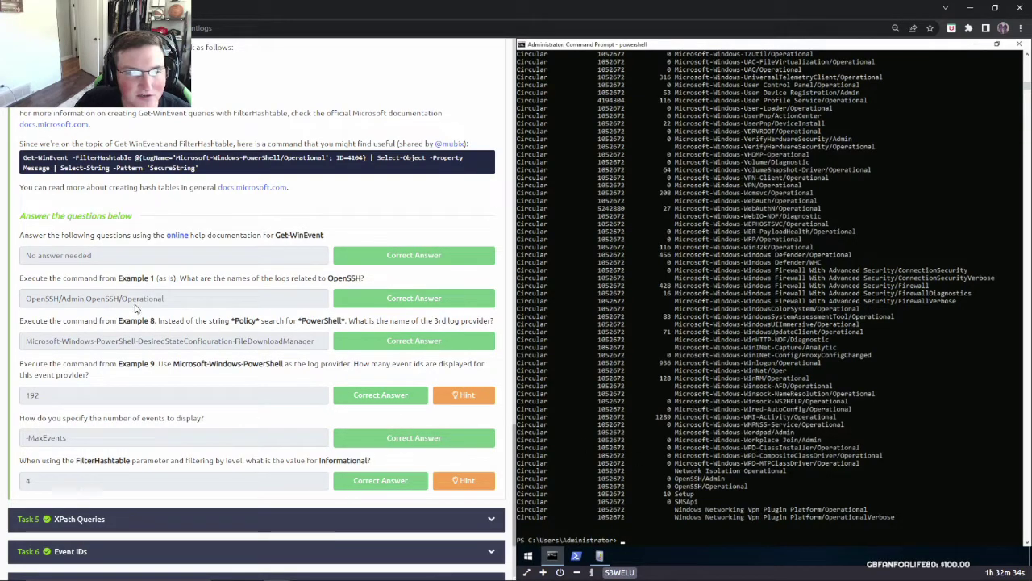
drag(190, 299, 23, 289)
click(221, 299)
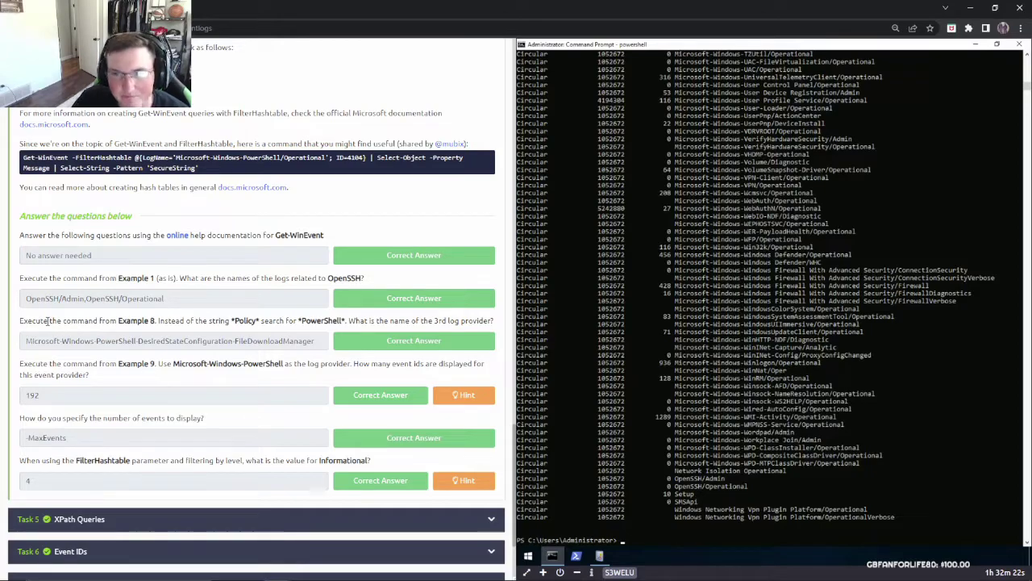
Read the Example 8 question and start entering a Get-WinEvent command at the PowerShell prompt
drag(46, 321, 155, 320)
click(166, 320)
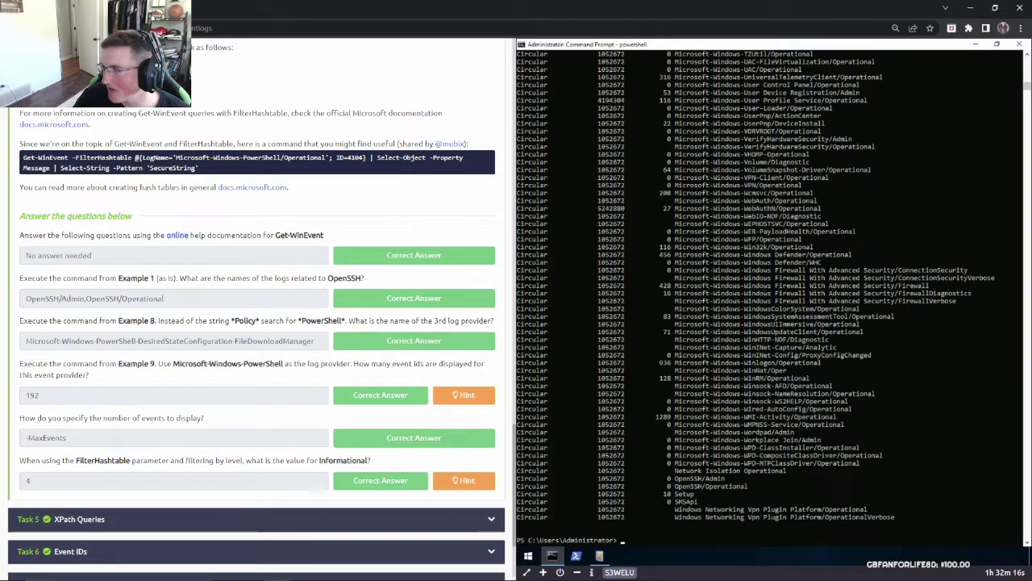
click(697, 535)
text(Get)
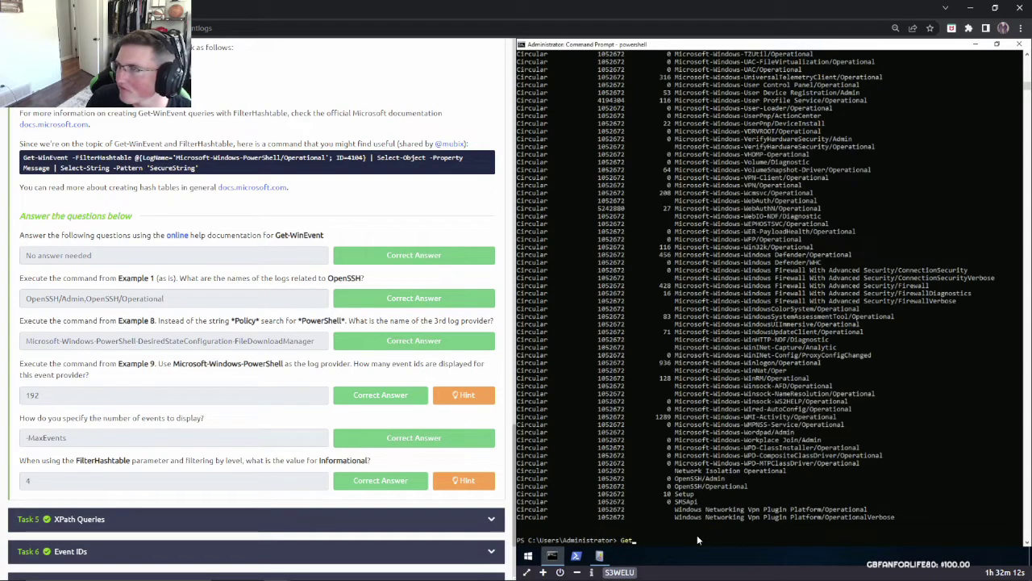
text(-Win)
key(Tab)
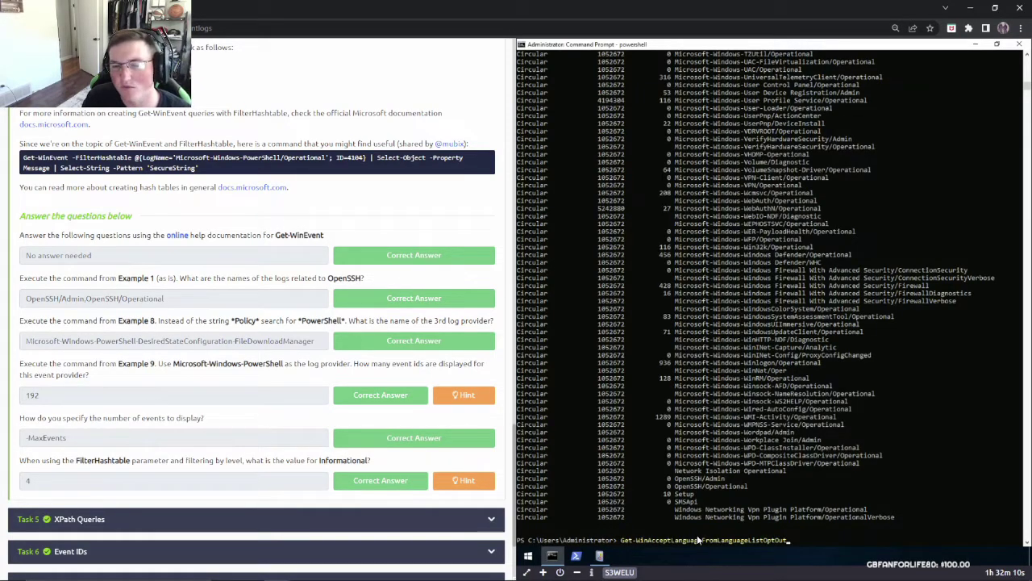
key(Tab)
key(Tab)
key(Tab)
key(Tab)
key(Tab)
key(BackSpace)
key(BackSpace)
key(BackSpace)
key(BackSpace)
key(BackSpace)
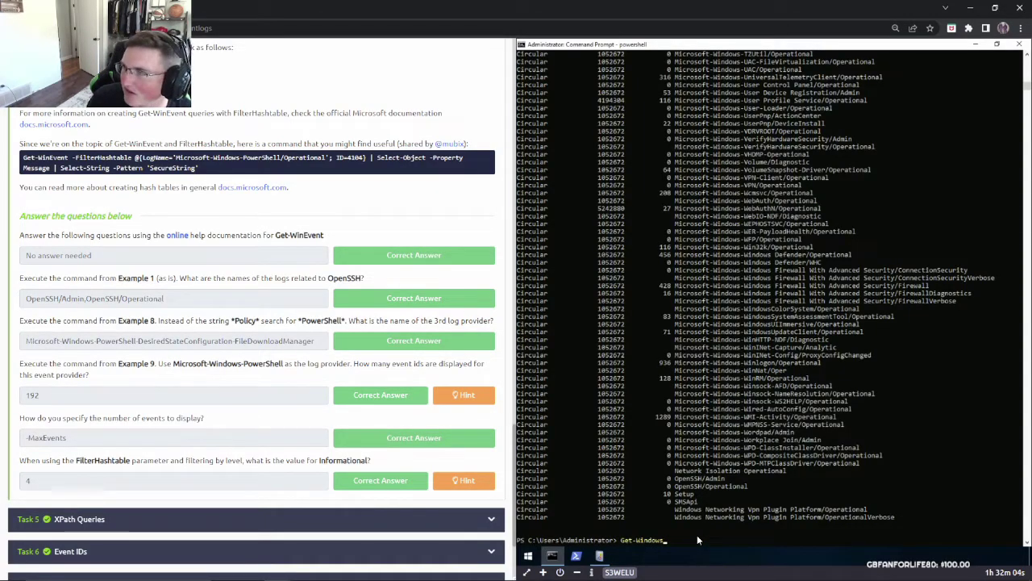
key(BackSpace)
key(BackSpace)
key(BackSpace)
key(BackSpace)
key(BackSpace)
key(BackSpace)
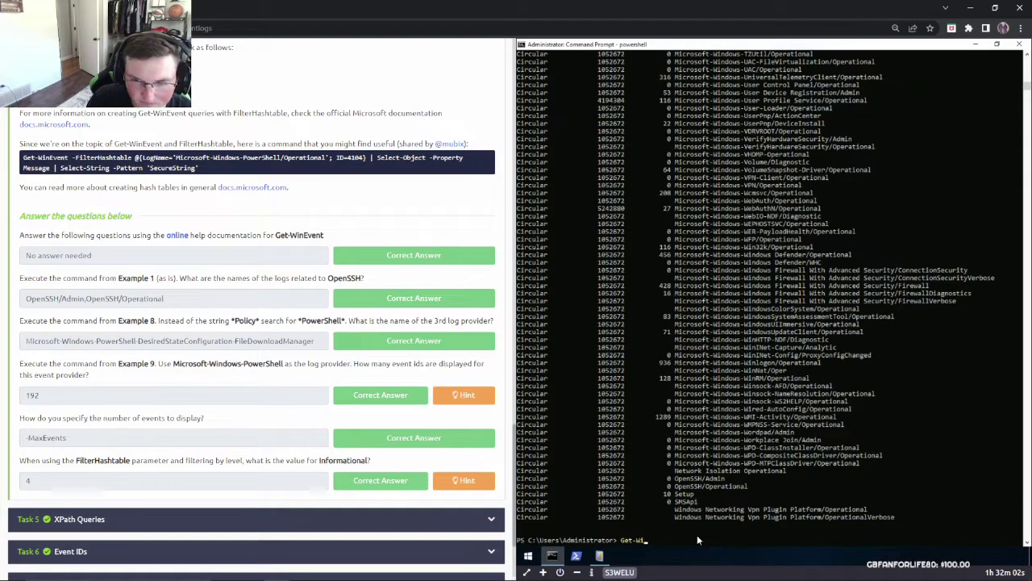
Run Get-WinEvent -ListProvider *PowerShell* and compare the third provider with the Example 8 answer
text(nEvent)
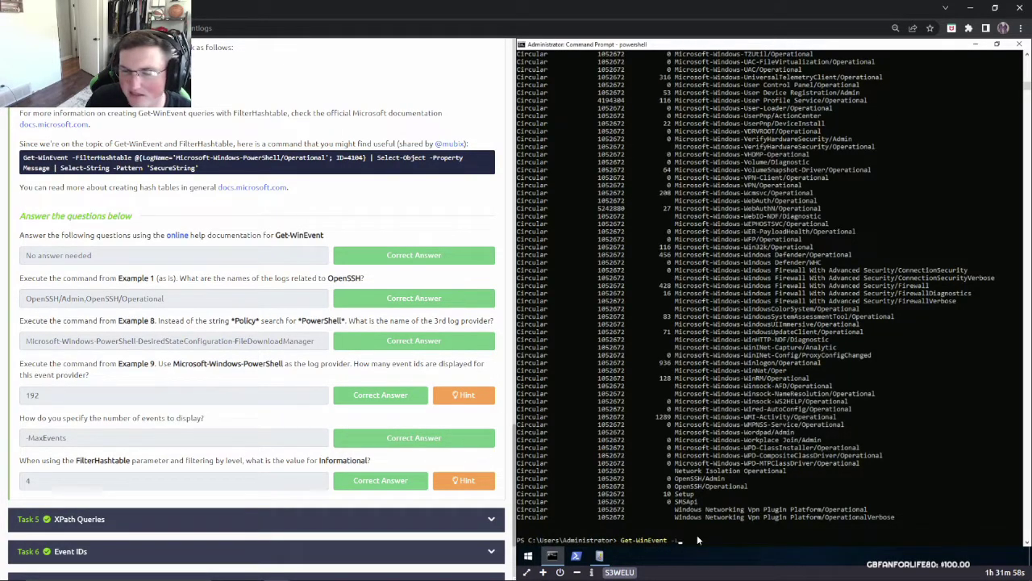
text( -ListProvide)
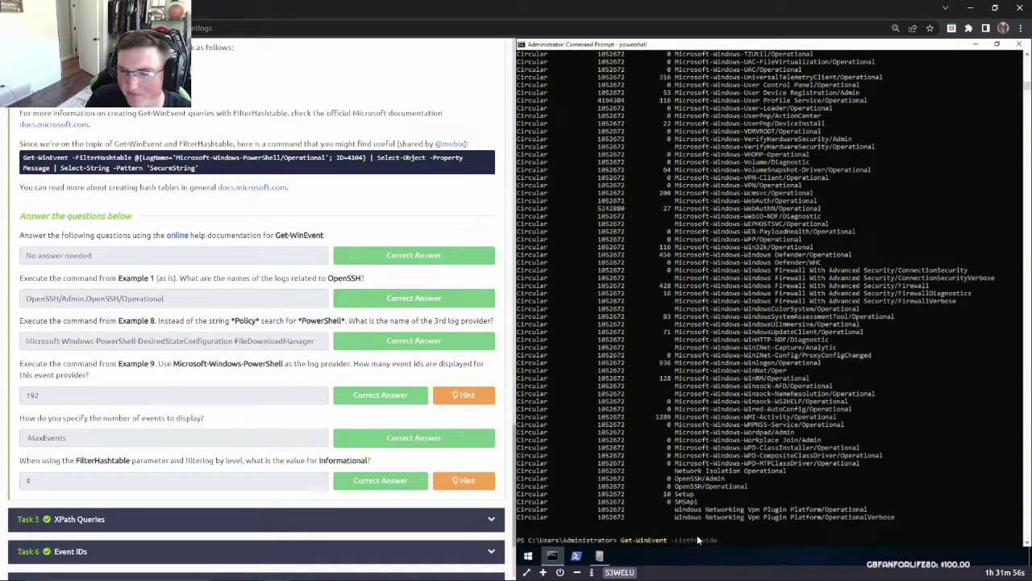
text(r )
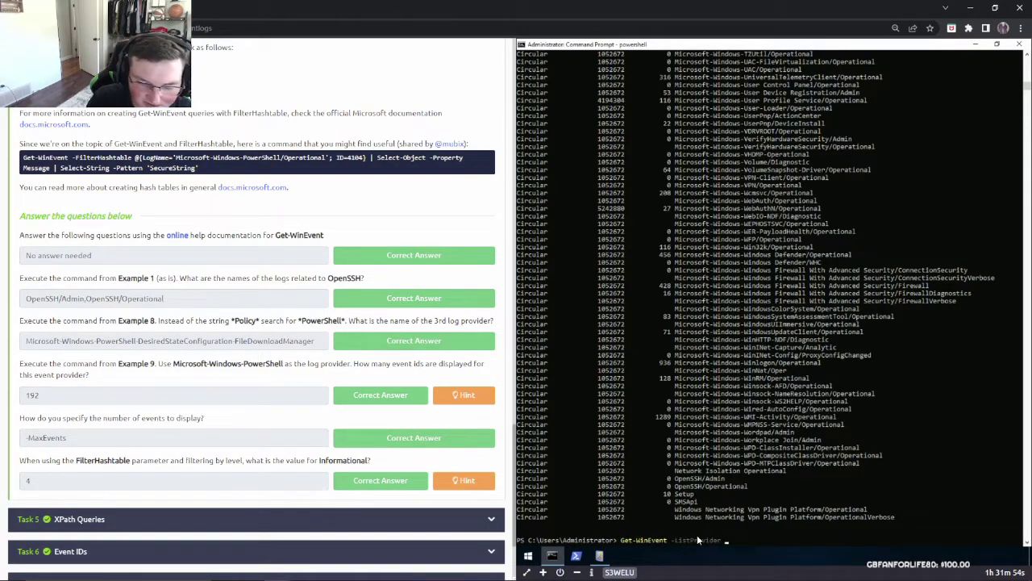
text(*)
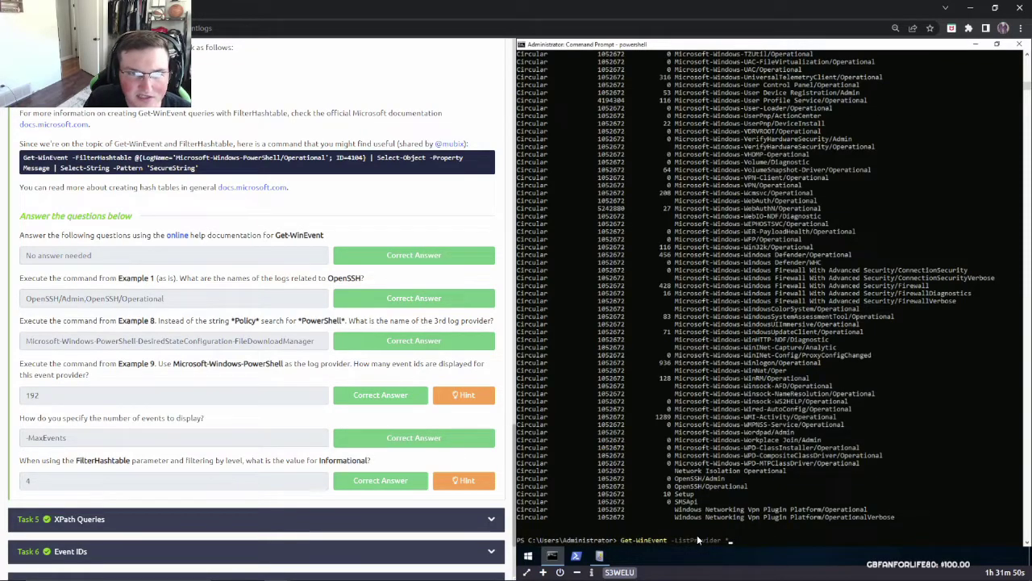
text(PowerShell*)
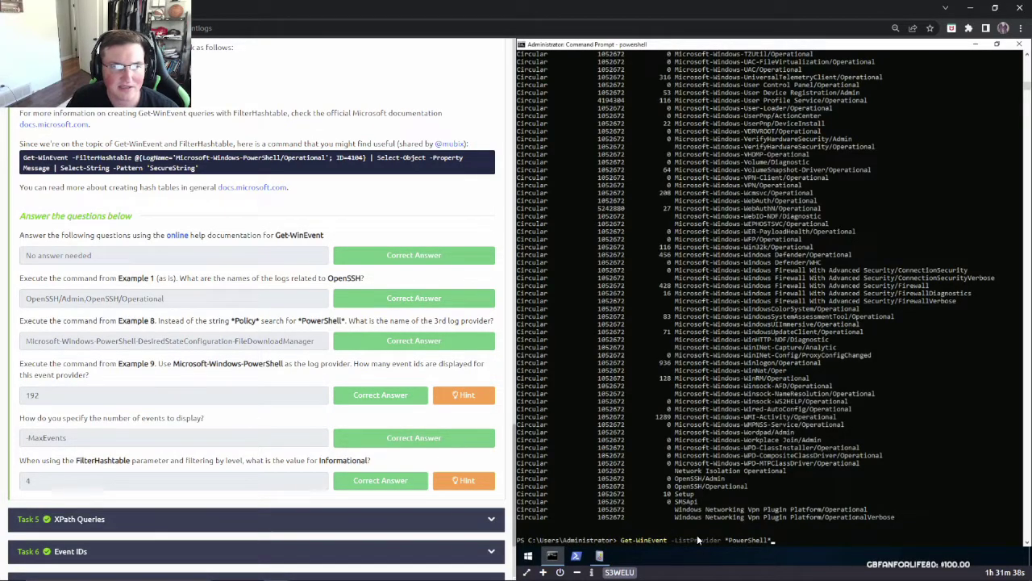
key(Return)
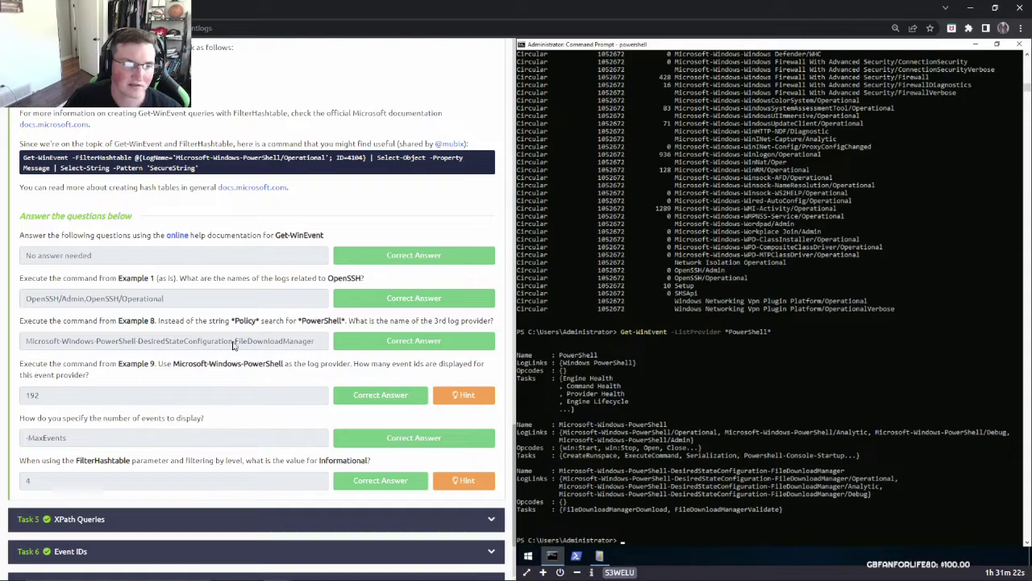
drag(321, 345, 36, 345)
click(197, 363)
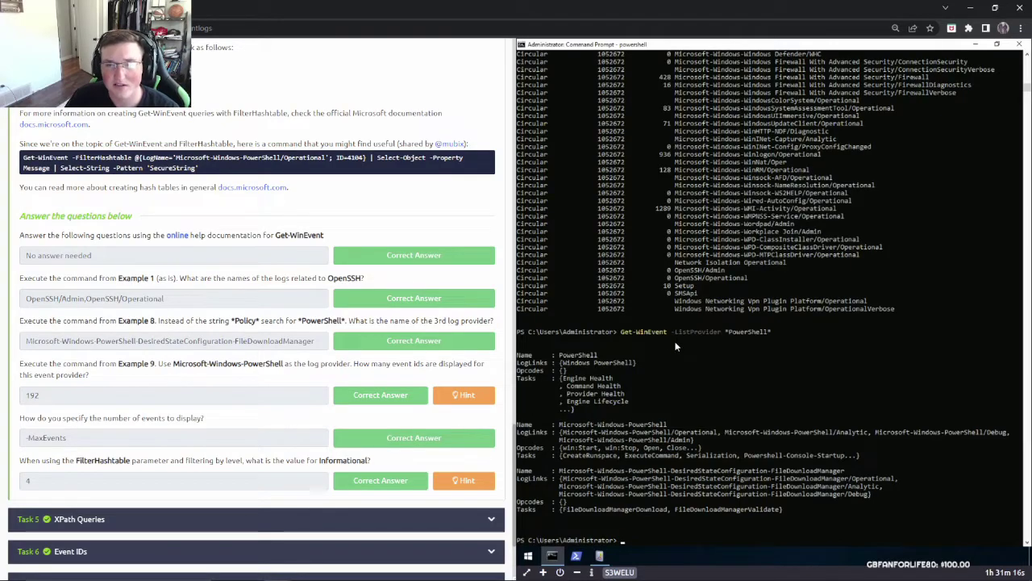
drag(726, 330, 775, 332)
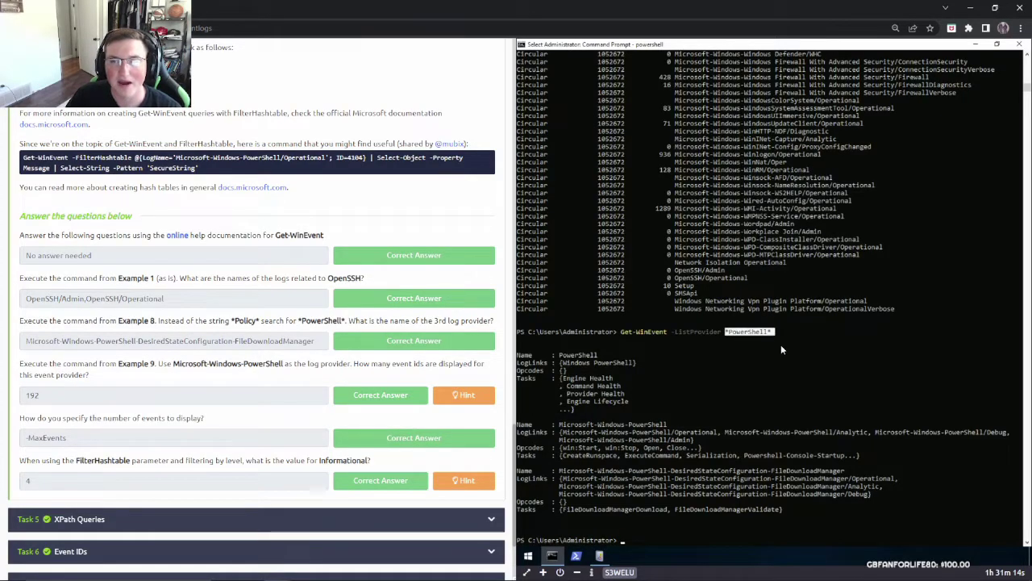
right_click(780, 348)
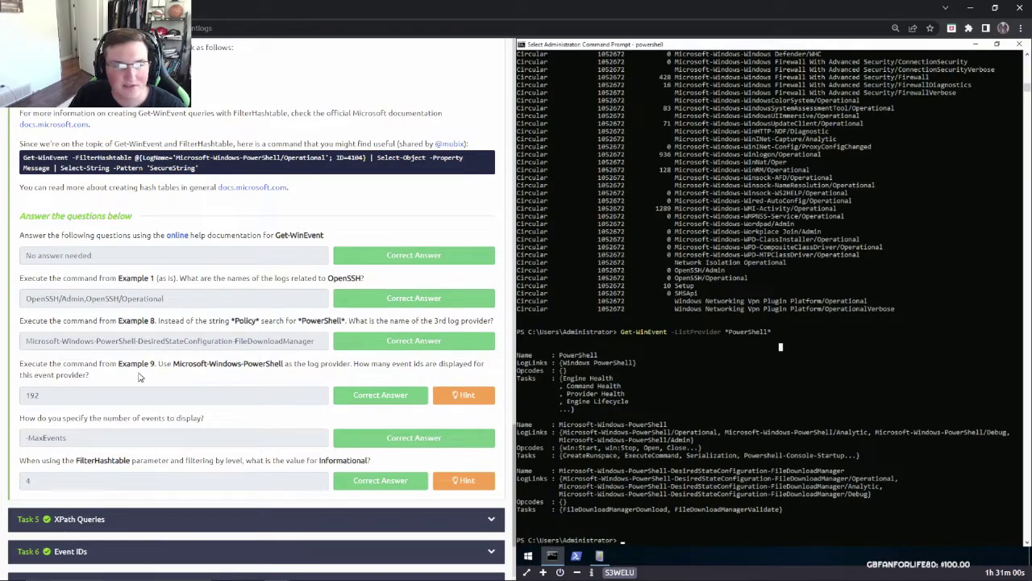
Read the Example 9 question and enter (Get-WinEvent -ListProvider Microsoft-Windows-PowerShell at the prompt
scroll(113, 379, down, 1)
scroll(113, 379, down, 1)
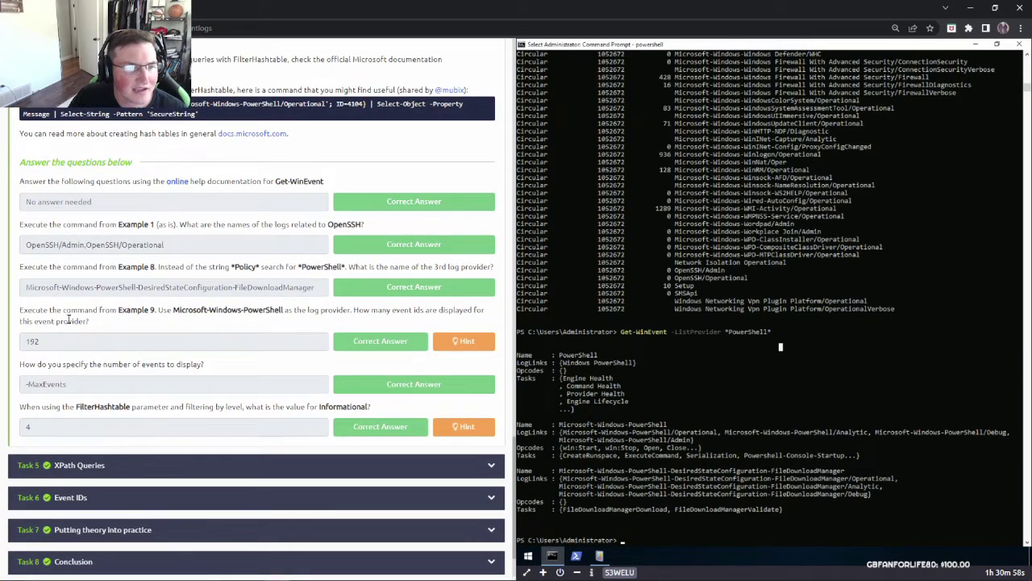
drag(35, 310, 146, 315)
click(194, 332)
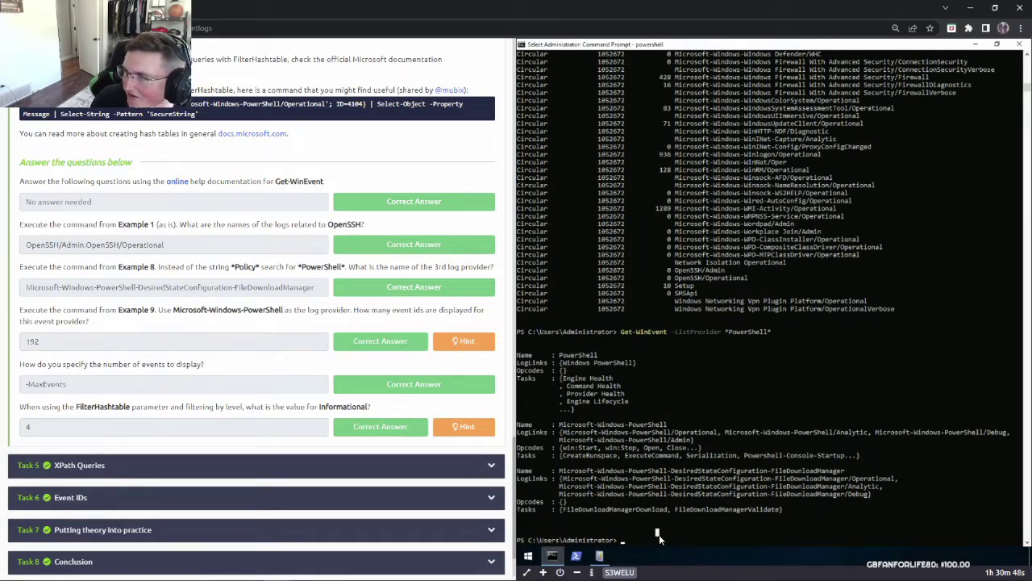
text((Get-WinEvent)
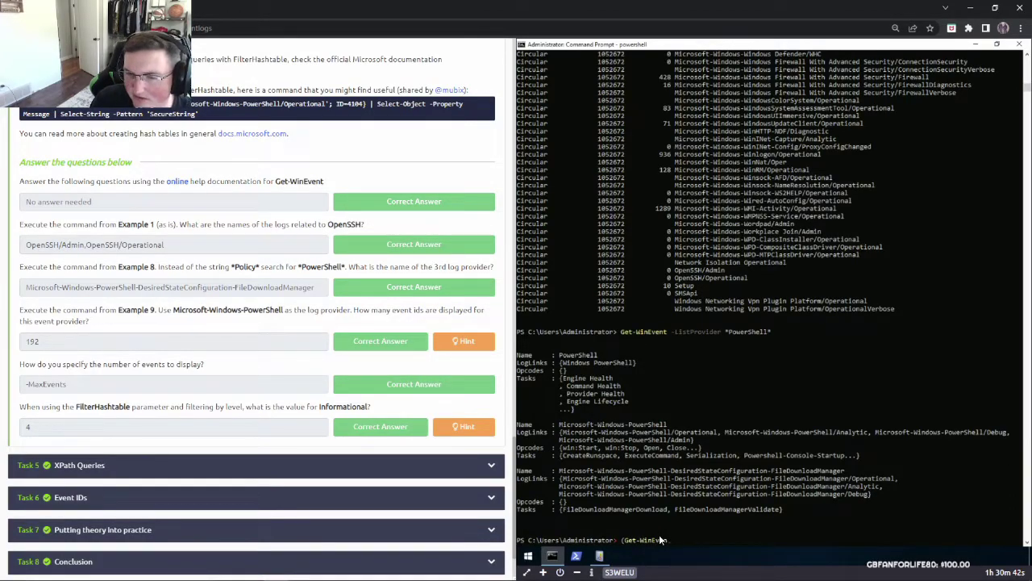
text( -ListProvid)
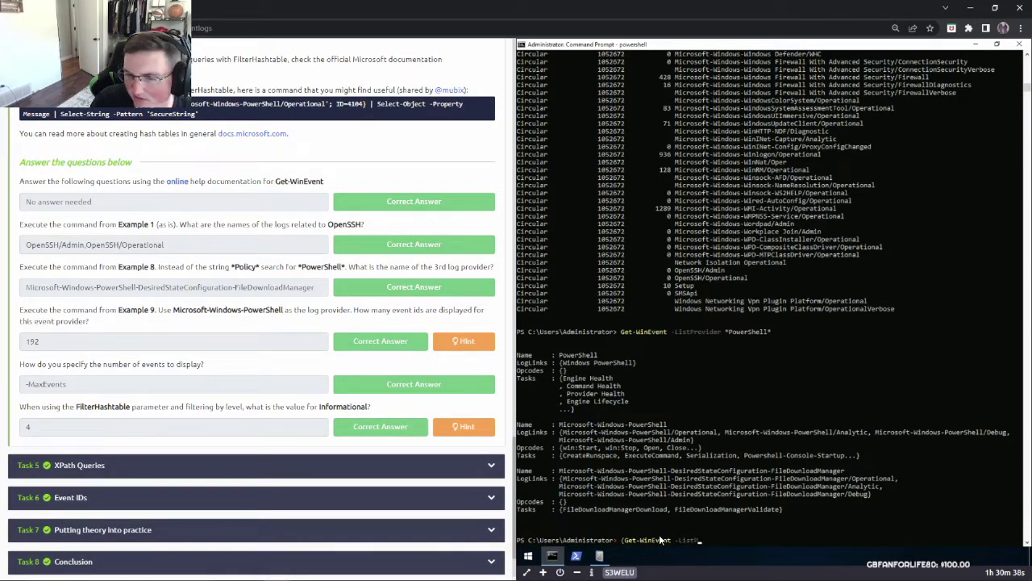
text(er )
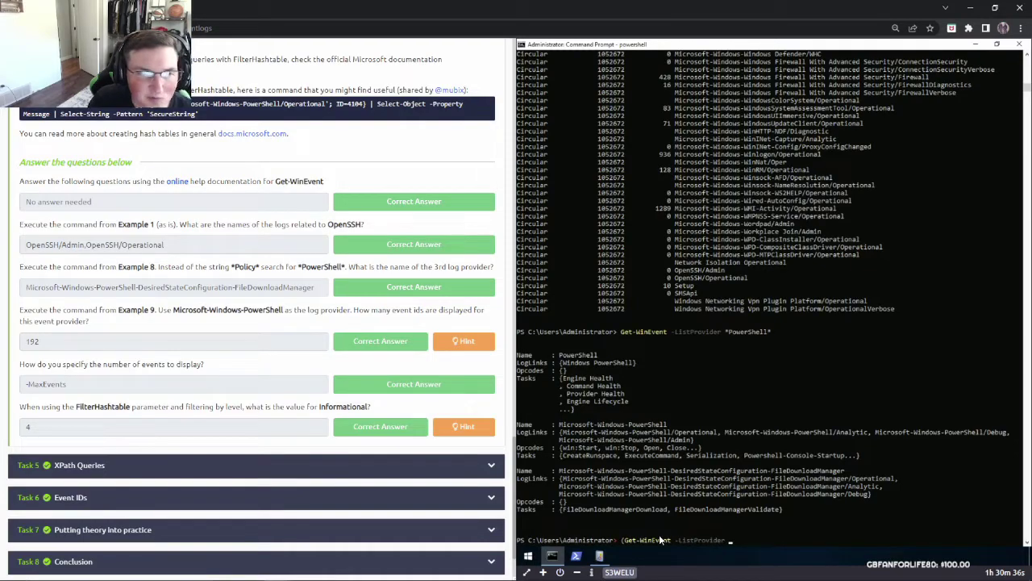
text(Microsoft-)
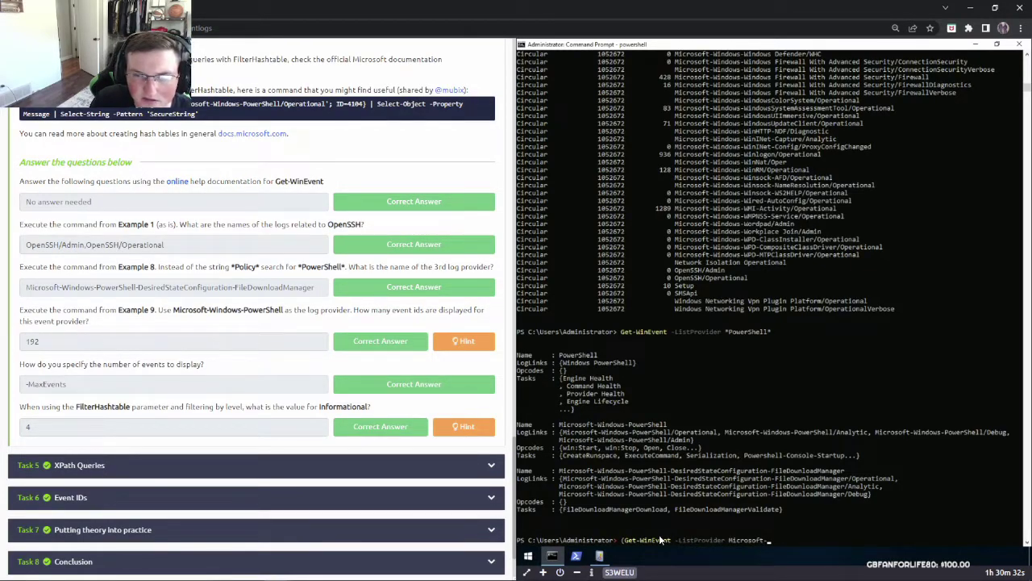
text(Windows)
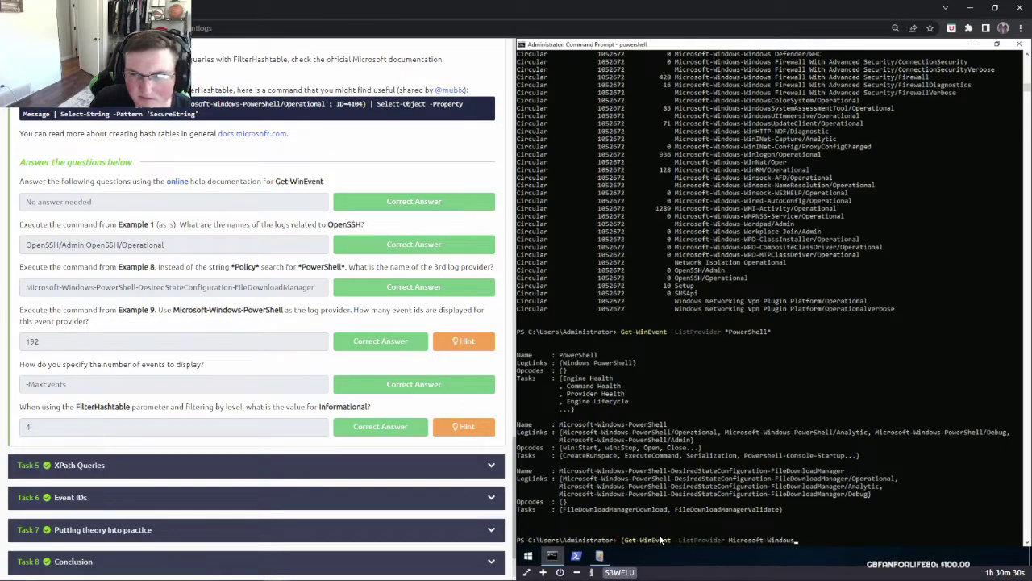
text(-PowerShell)
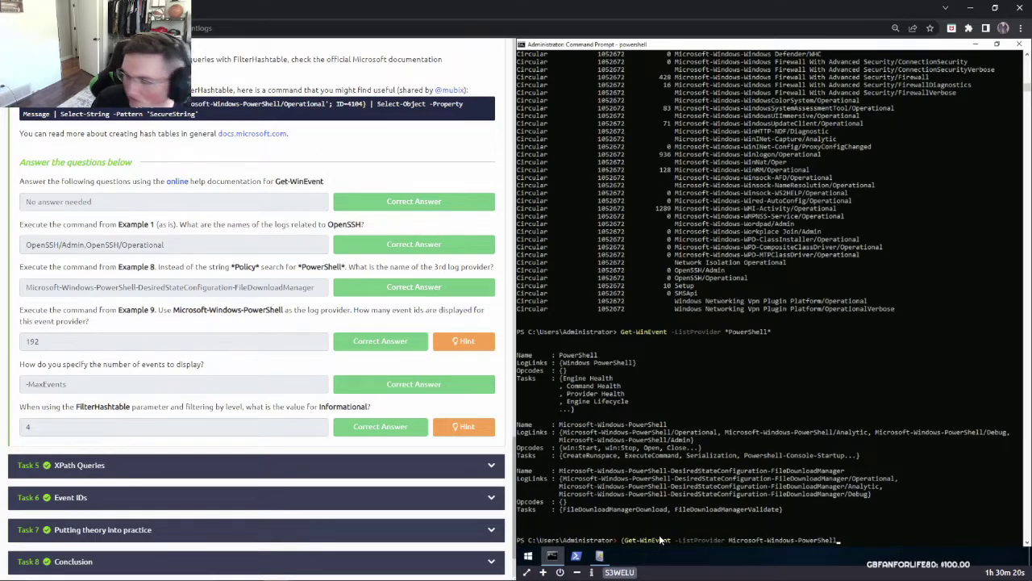
Complete the provider query with ).Events | Format-Table Id, Description and run it
text().ev)
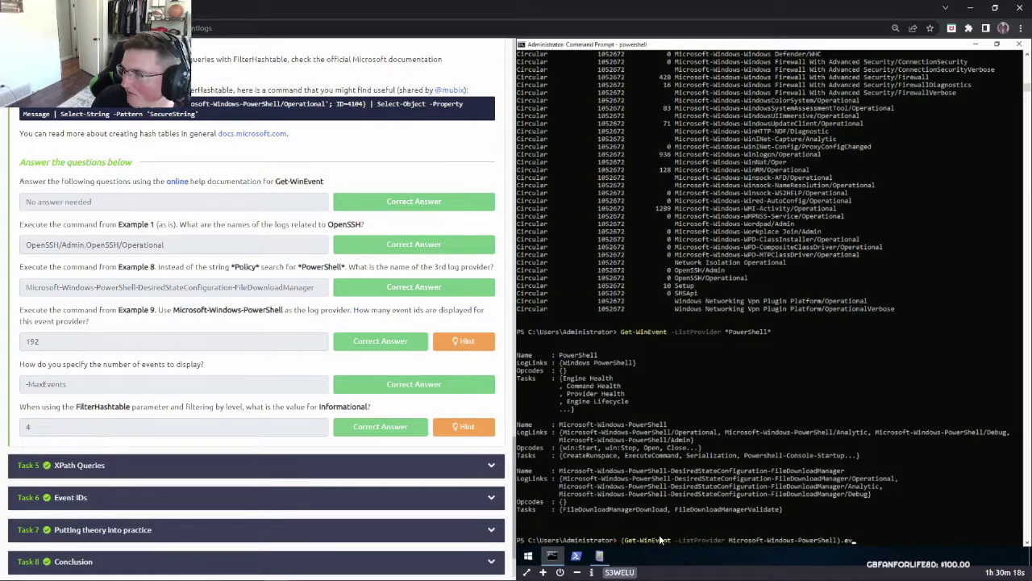
text(ents )
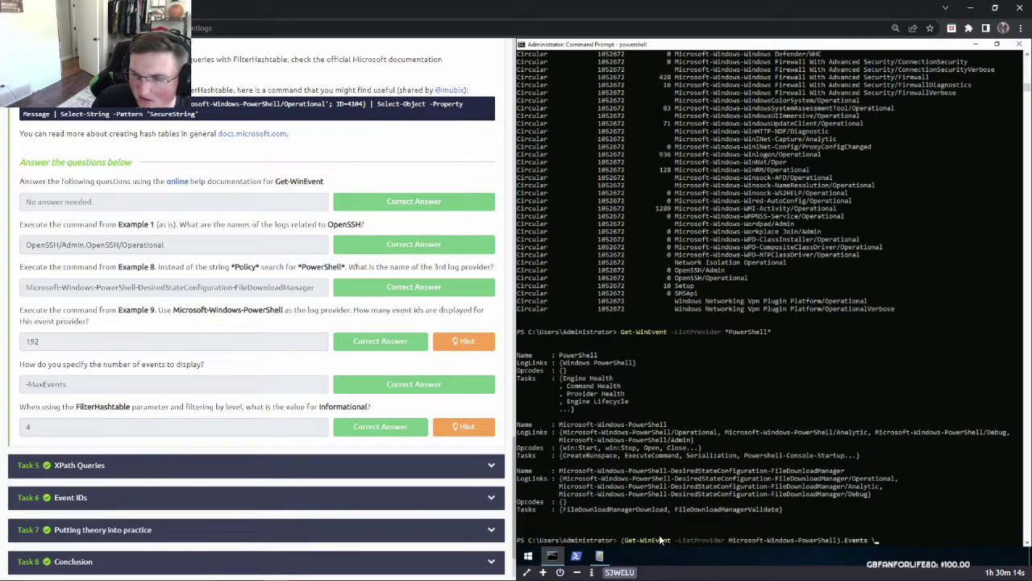
text(| Format-Table )
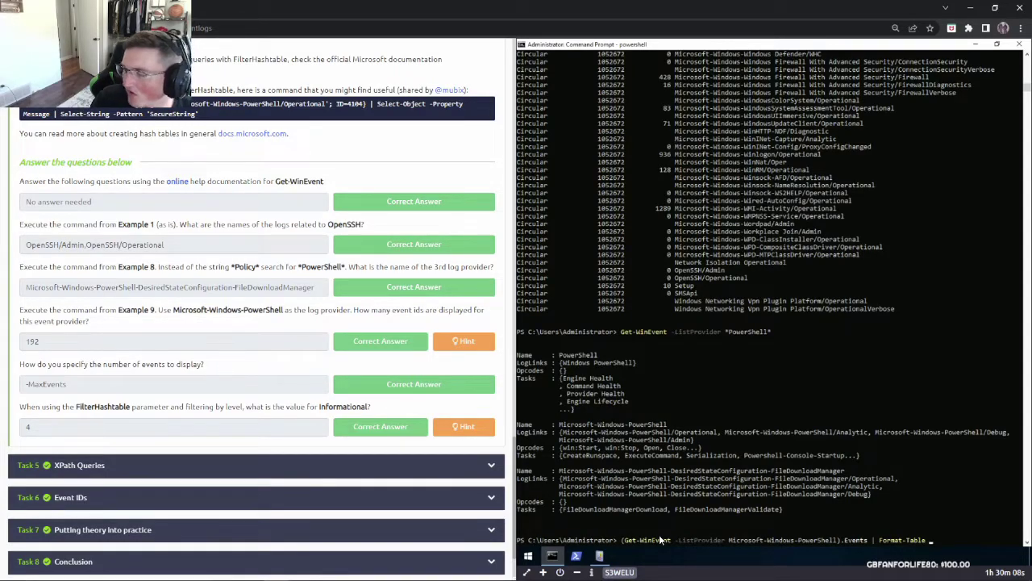
text(Id,)
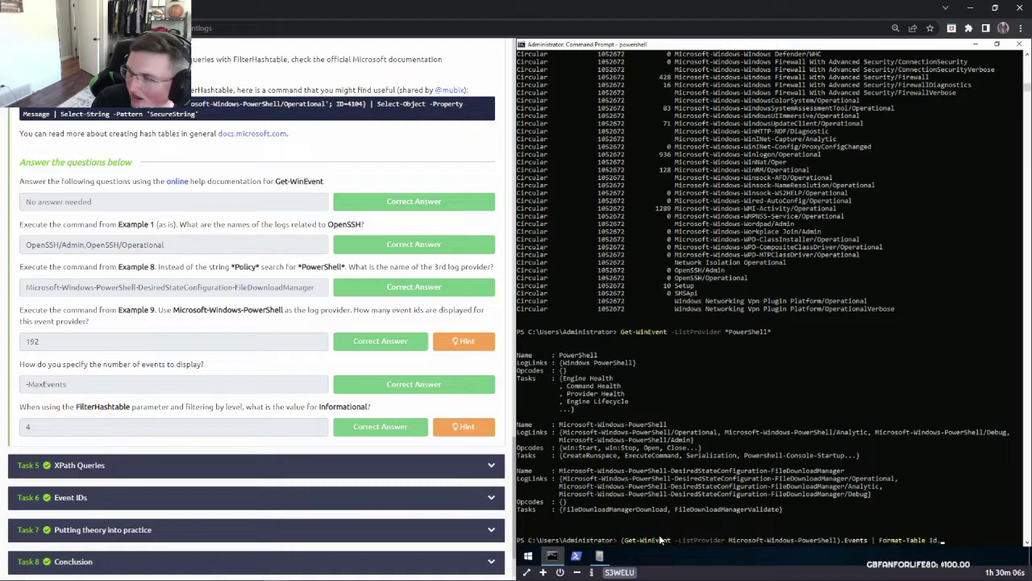
text( Descr)
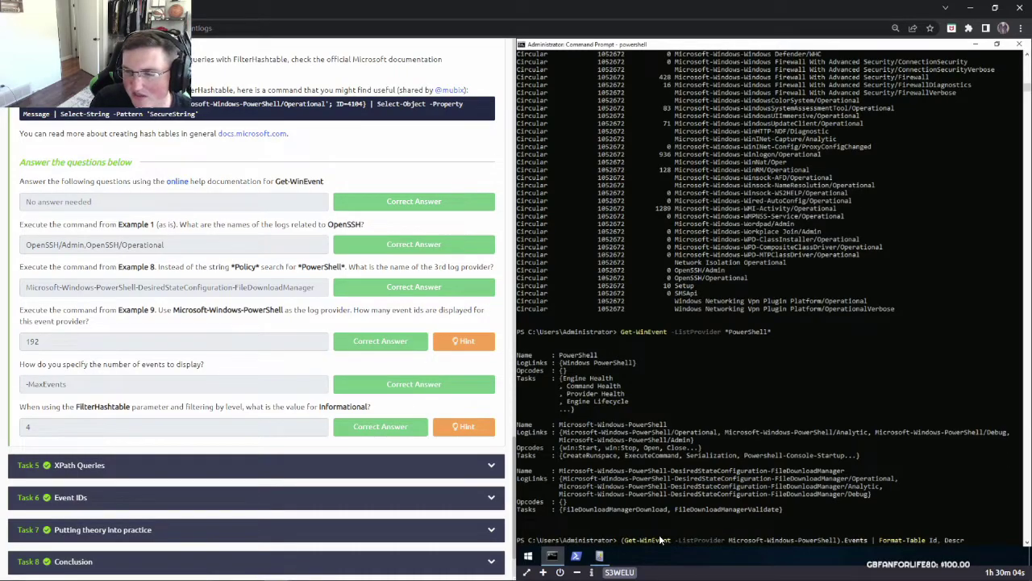
text(iption)
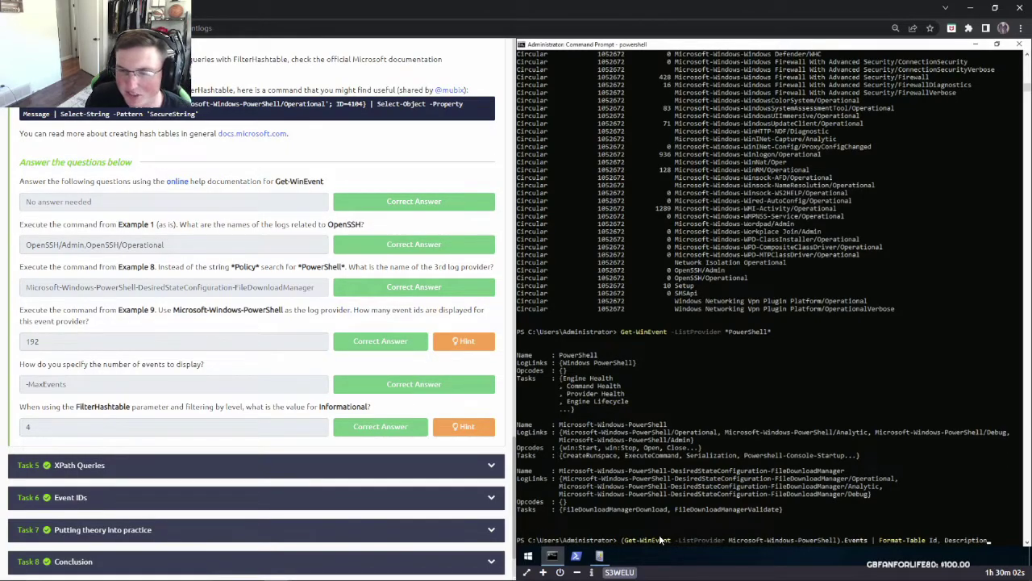
key(Return)
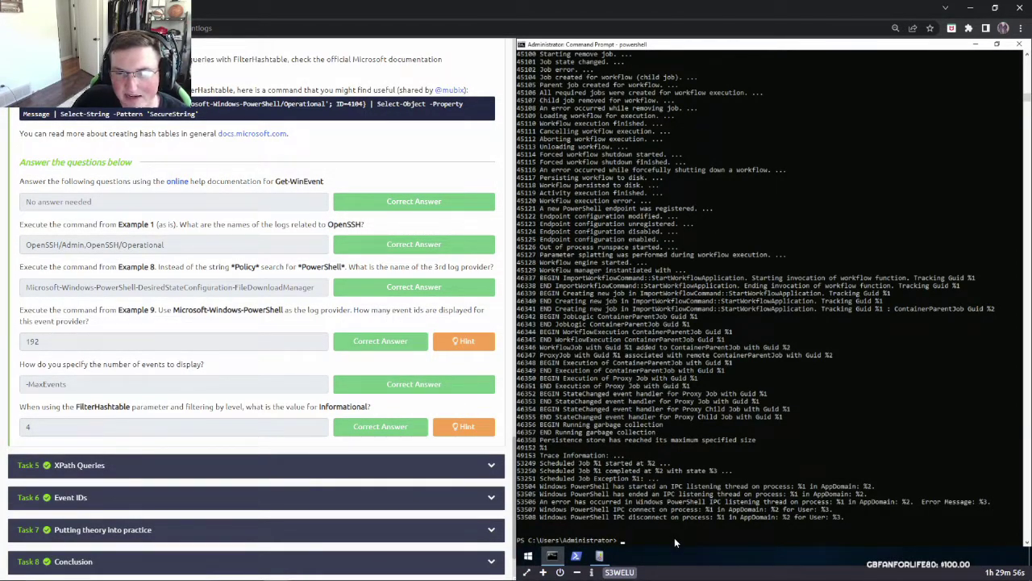
Try running the Microsoft-Windows-PowerShell provider events query with its Format-Table Id, Description output piped to -MaxEvents
key(Up)
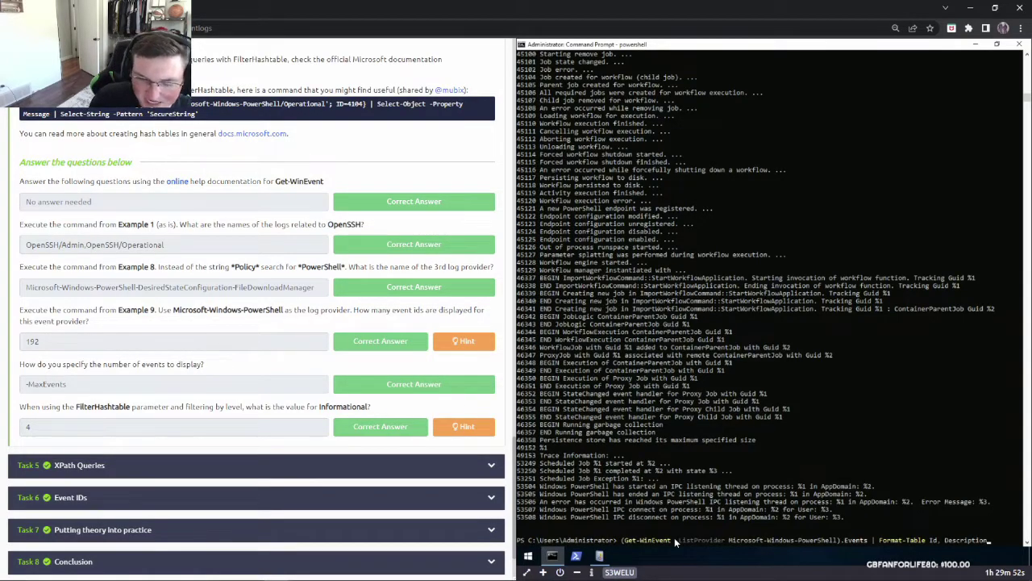
text(|)
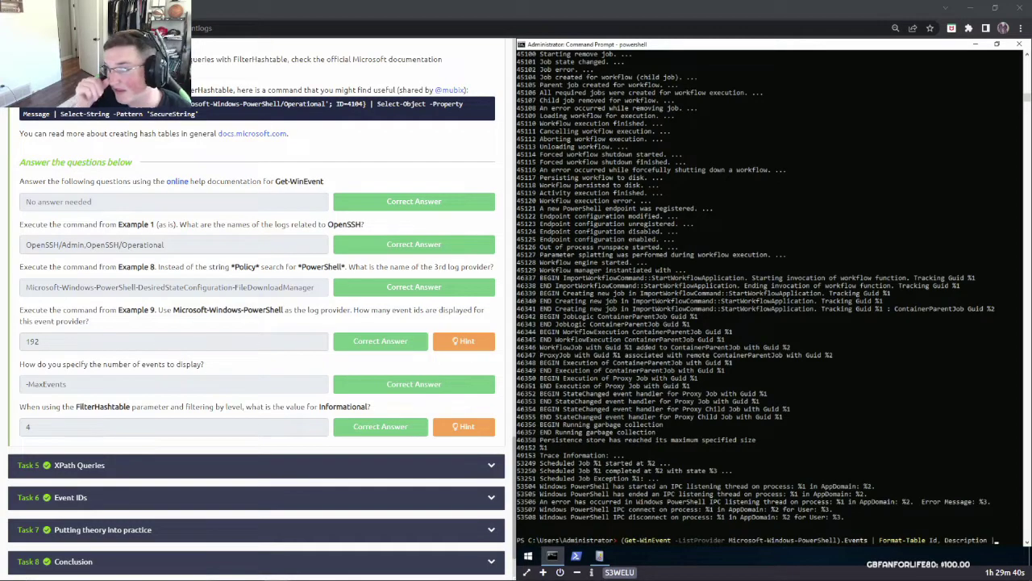
click(1013, 541)
text(-Max)
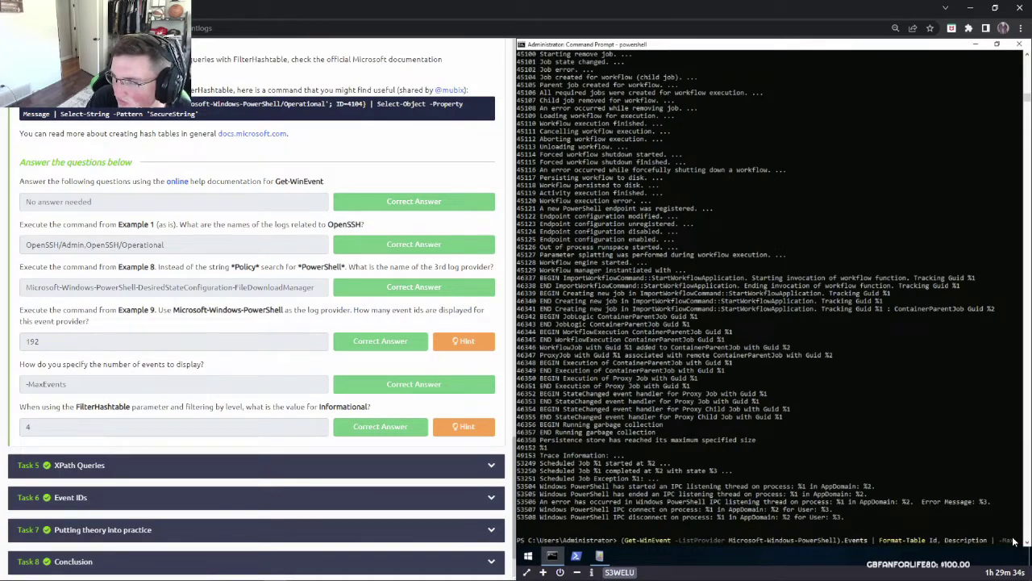
text(Events)
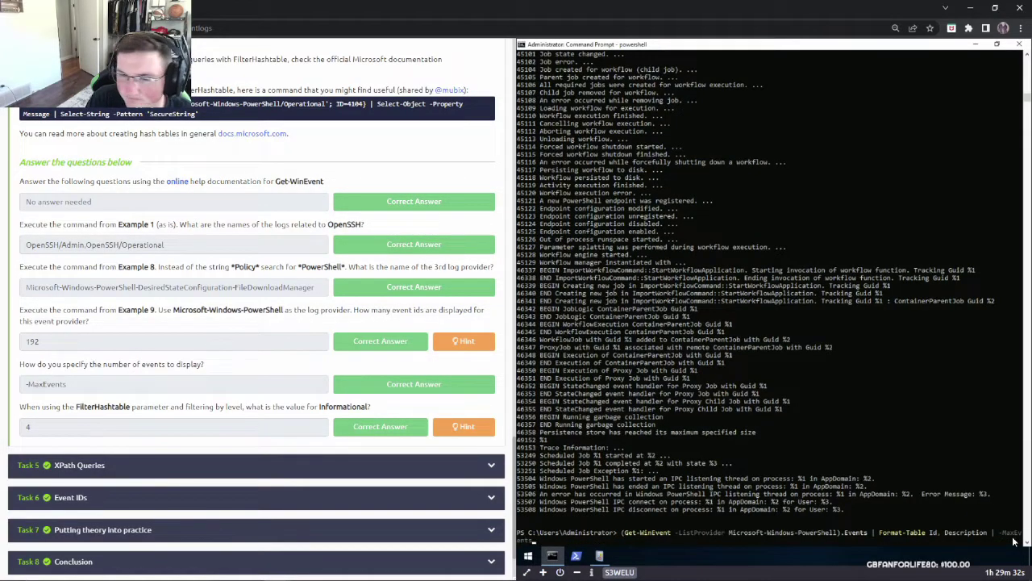
key(Return)
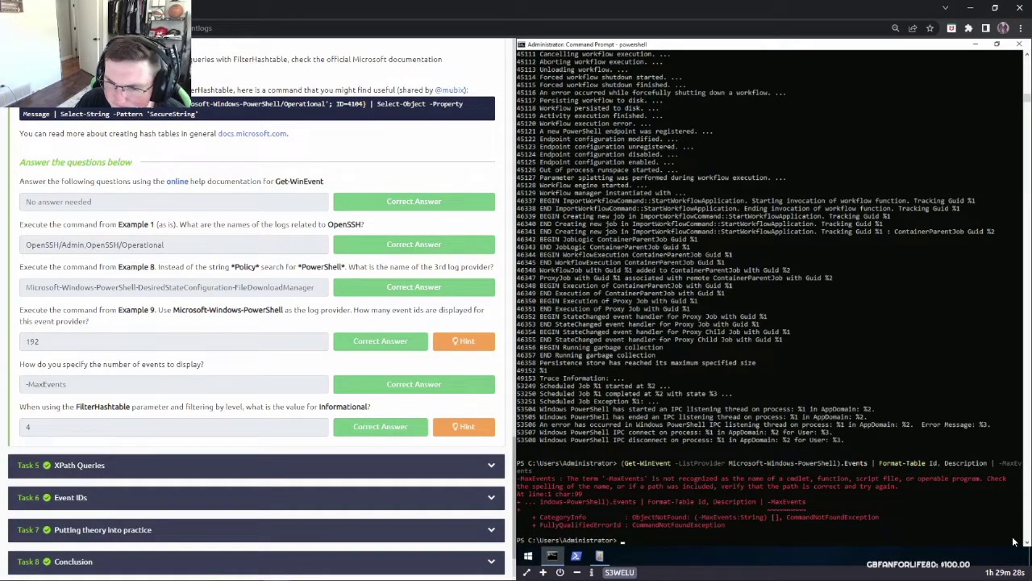
Replace -MaxEvents at the end of the recalled provider query with Measure-Object and run it to count the event IDs
key(Up)
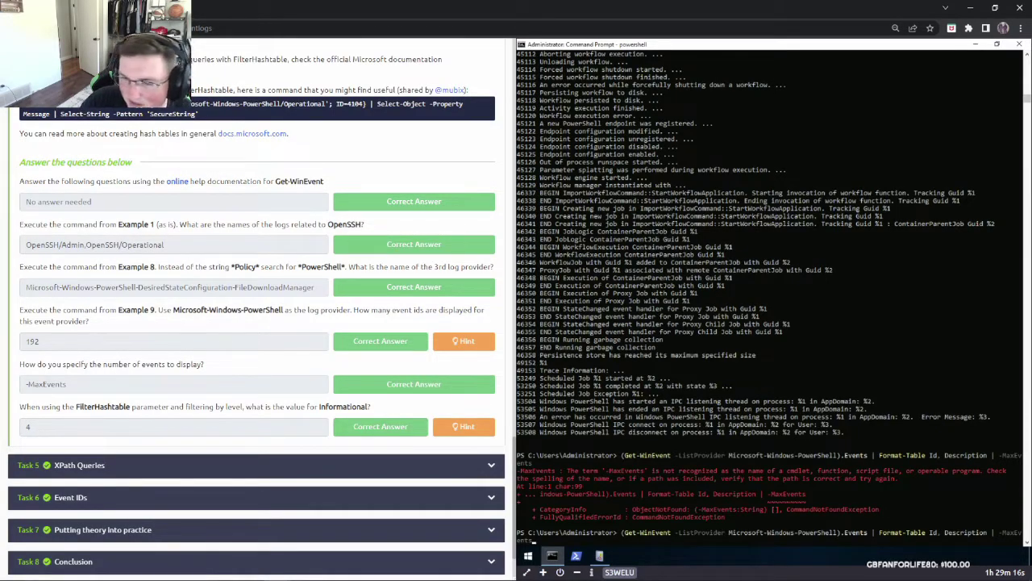
key(BackSpace)
key(BackSpace)
key(BackSpace)
key(BackSpace)
key(BackSpace)
key(BackSpace)
key(BackSpace)
key(BackSpace)
key(BackSpace)
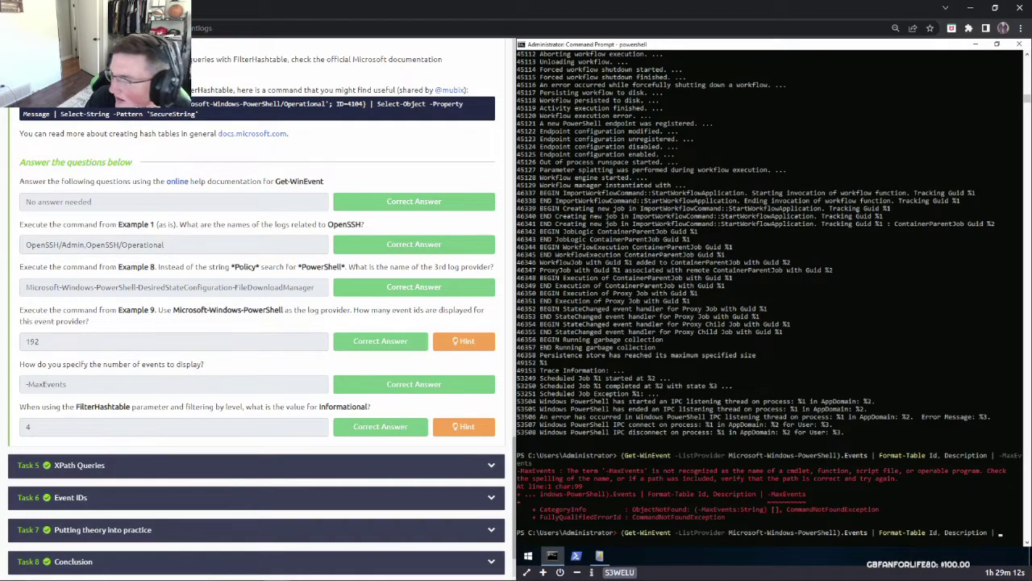
text(Measure-)
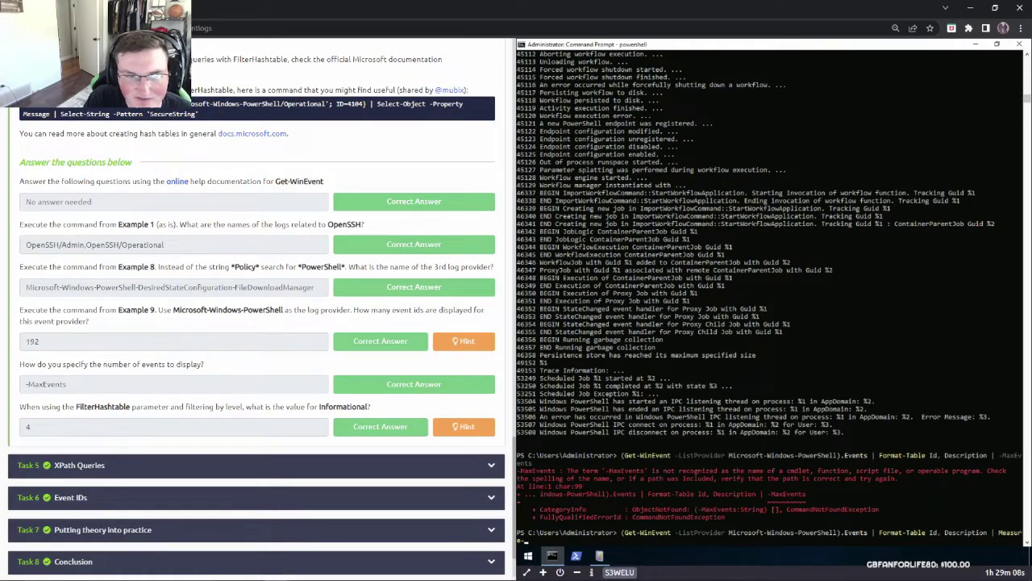
text(O)
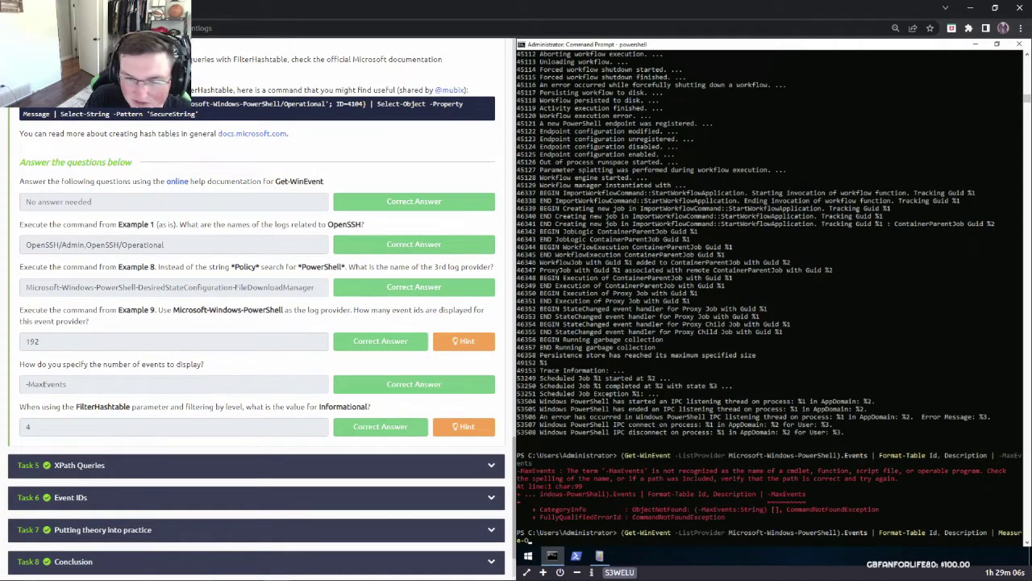
text(bject)
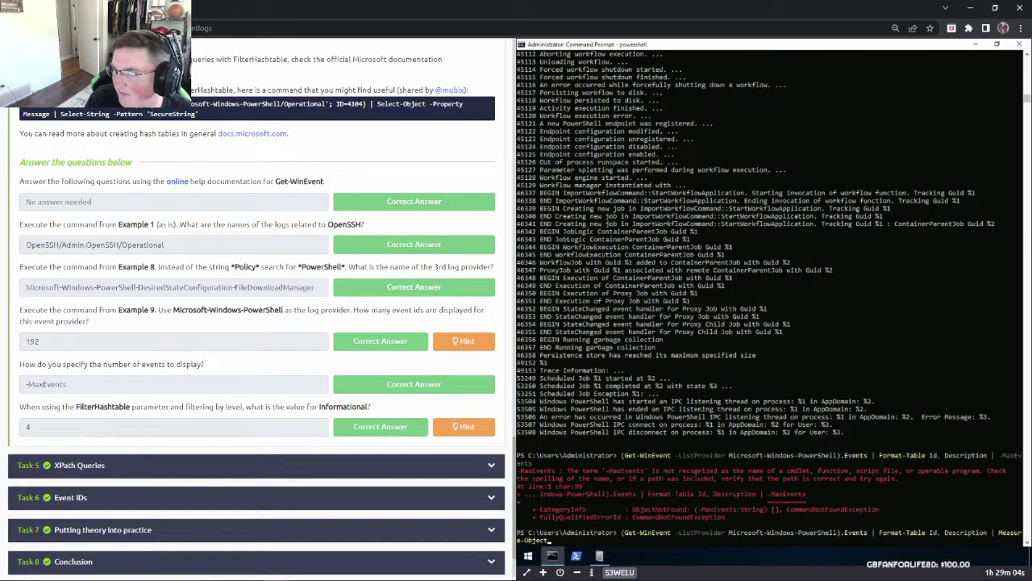
key(Return)
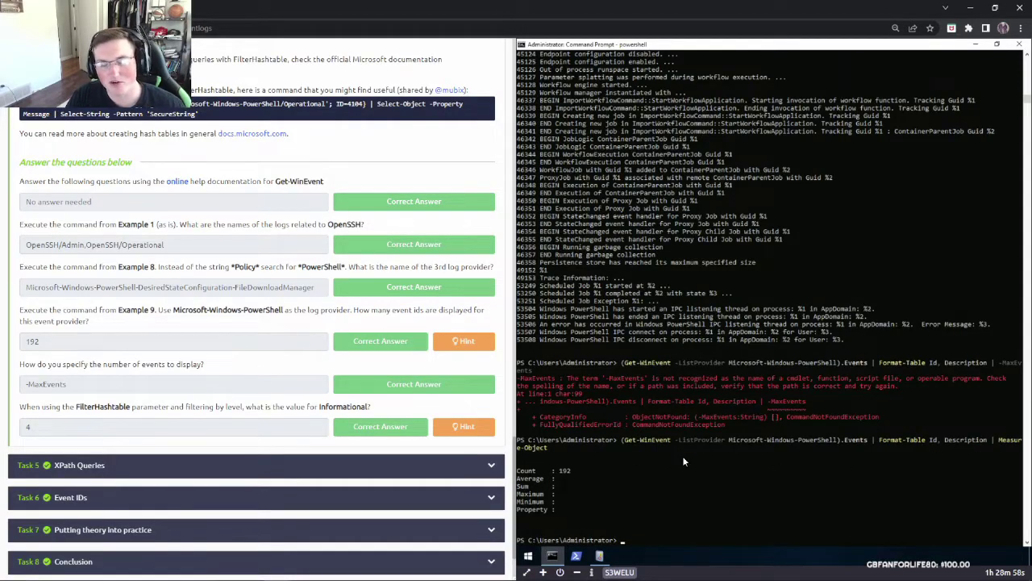
Compare the Count value in the Measure-Object output with the answer to the Example 9 question
drag(574, 470, 561, 470)
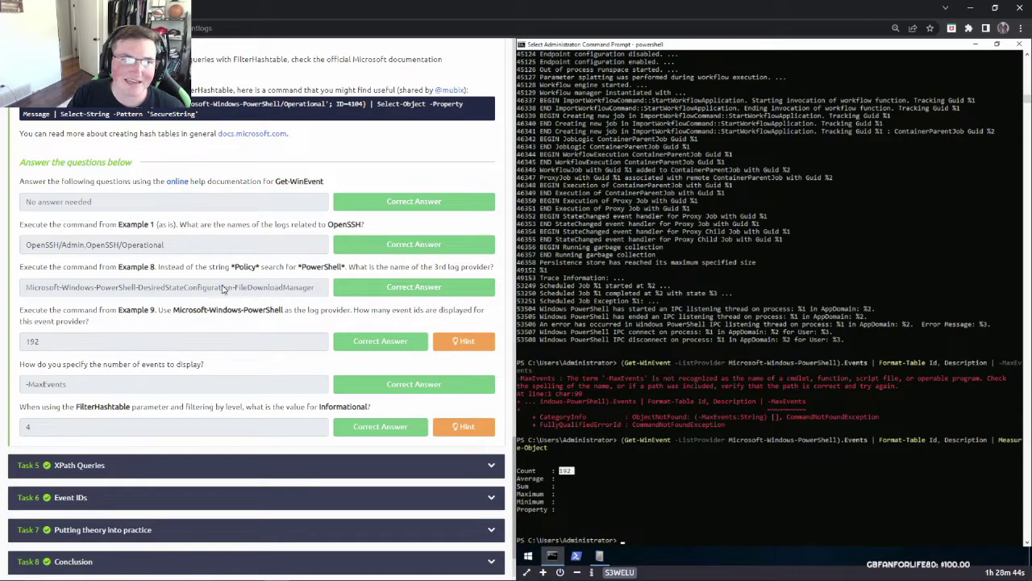
scroll(158, 212, up, 10)
scroll(158, 212, up, 4)
scroll(157, 307, down, 9)
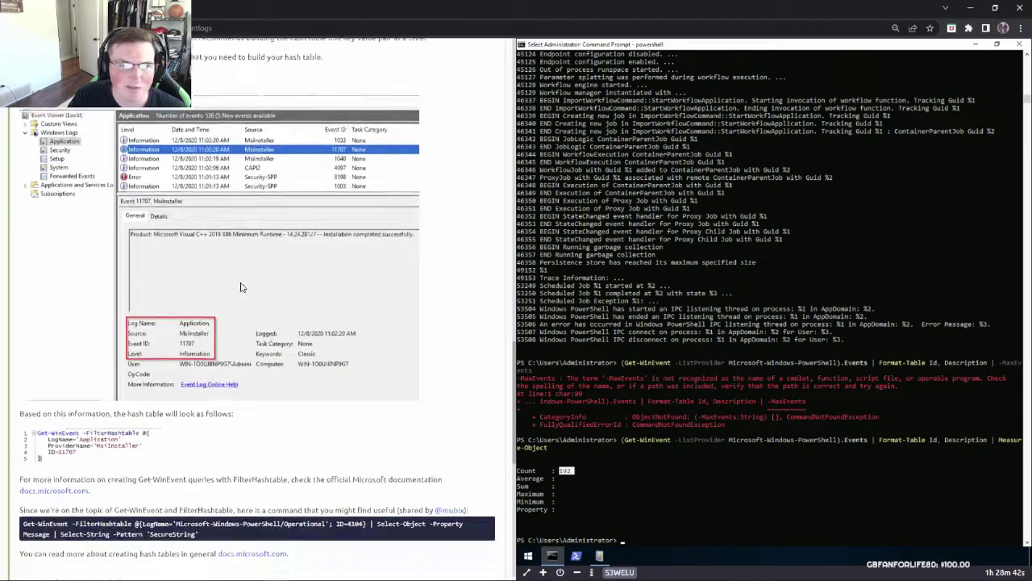
scroll(156, 387, down, 3)
drag(56, 348, 20, 348)
Review the counting command part by part: Get-WinEvent -ListProvider, the Microsoft-Windows-PowerShell provider name, and the Format-Table section
click(628, 442)
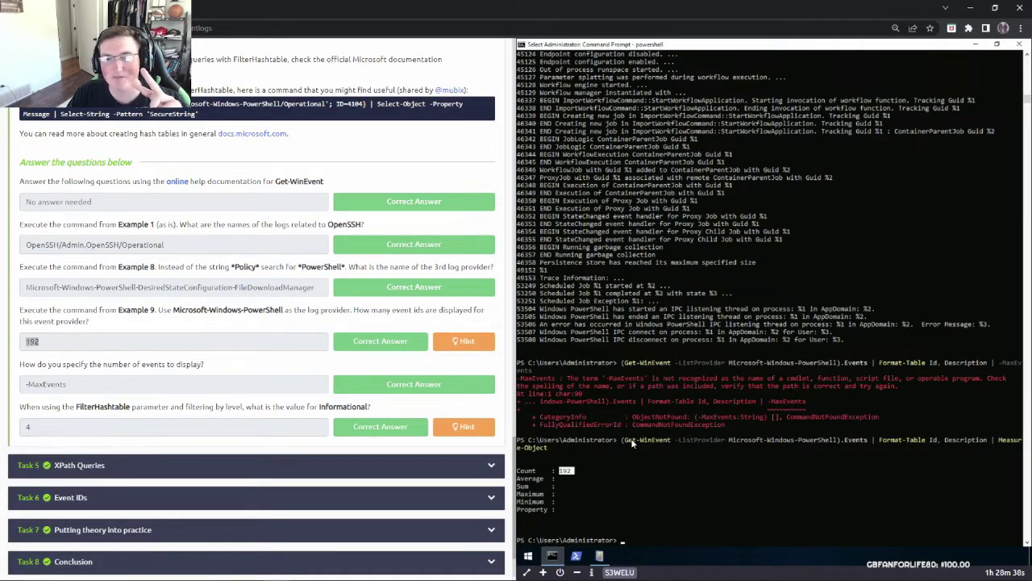
drag(628, 442, 704, 442)
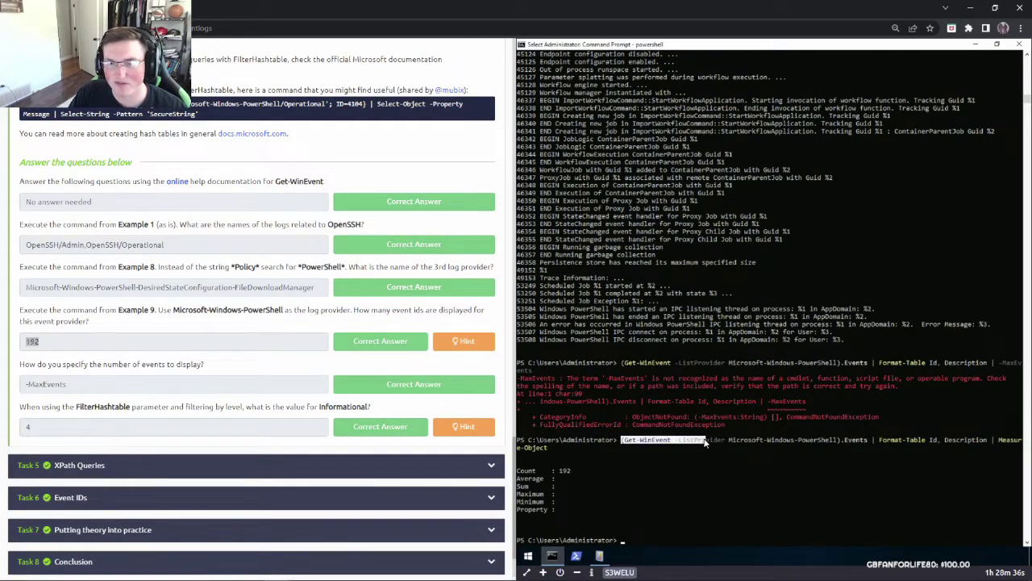
drag(799, 439, 840, 438)
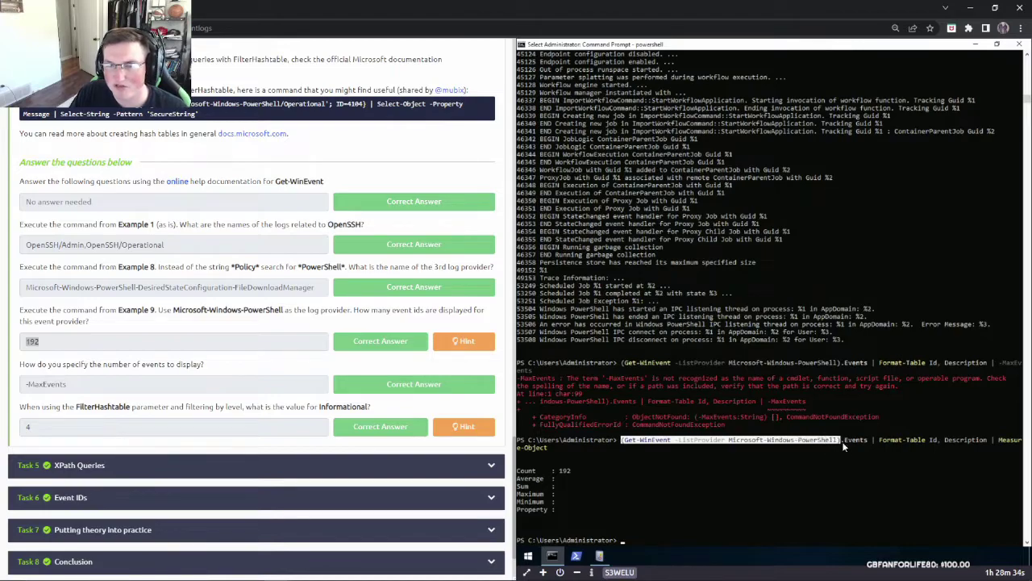
right_click(841, 439)
drag(729, 440, 838, 438)
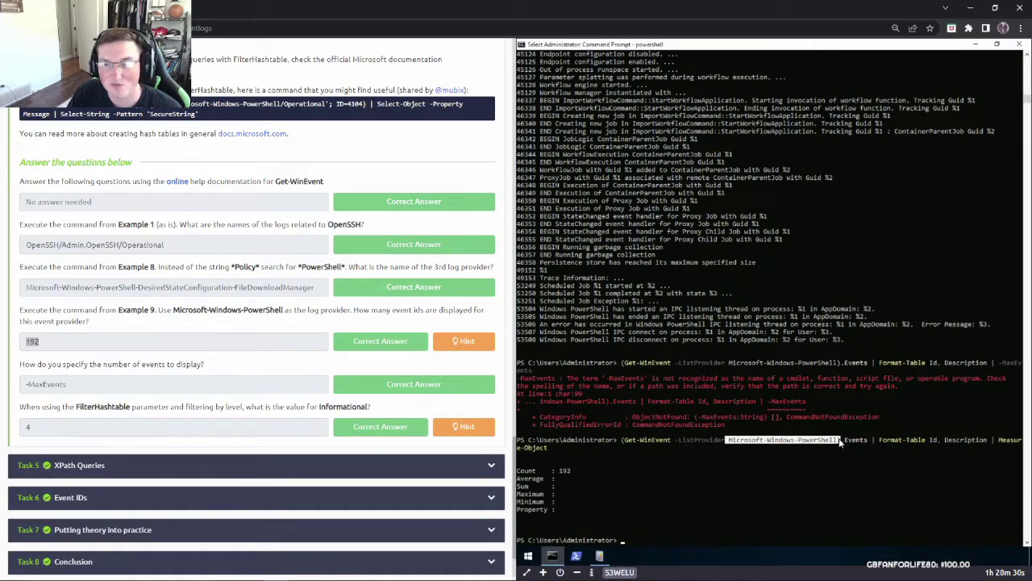
right_click(842, 463)
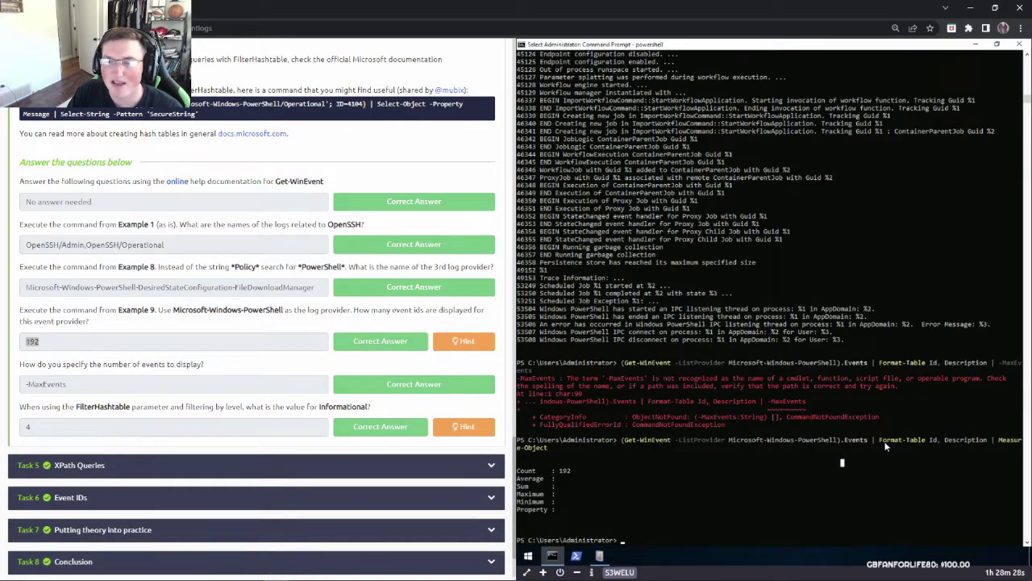
drag(880, 441, 957, 446)
click(924, 471)
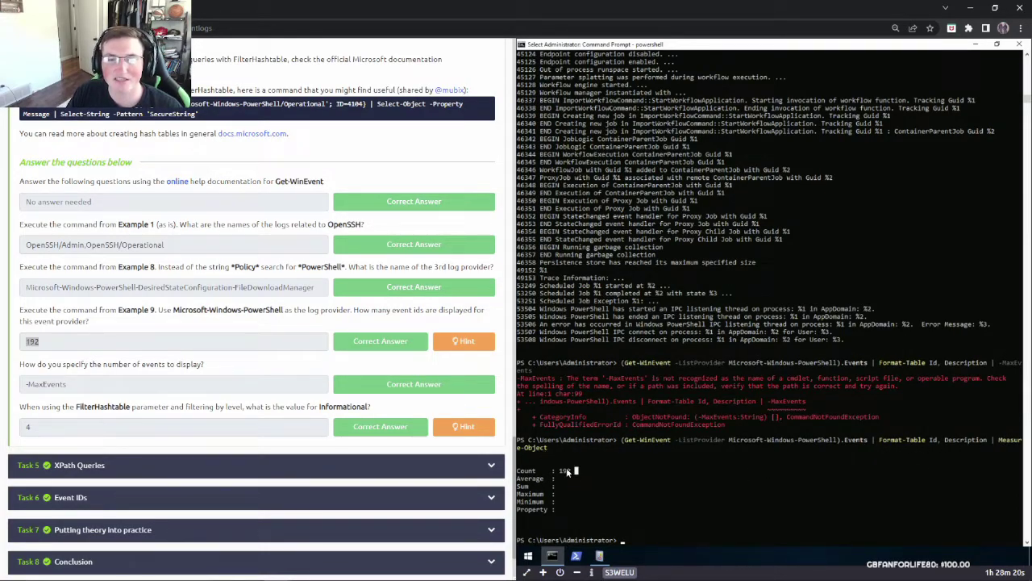
Read the question on how to specify the number of events to display and its -MaxEvents answer
click(674, 479)
click(142, 404)
drag(38, 365, 207, 369)
click(218, 372)
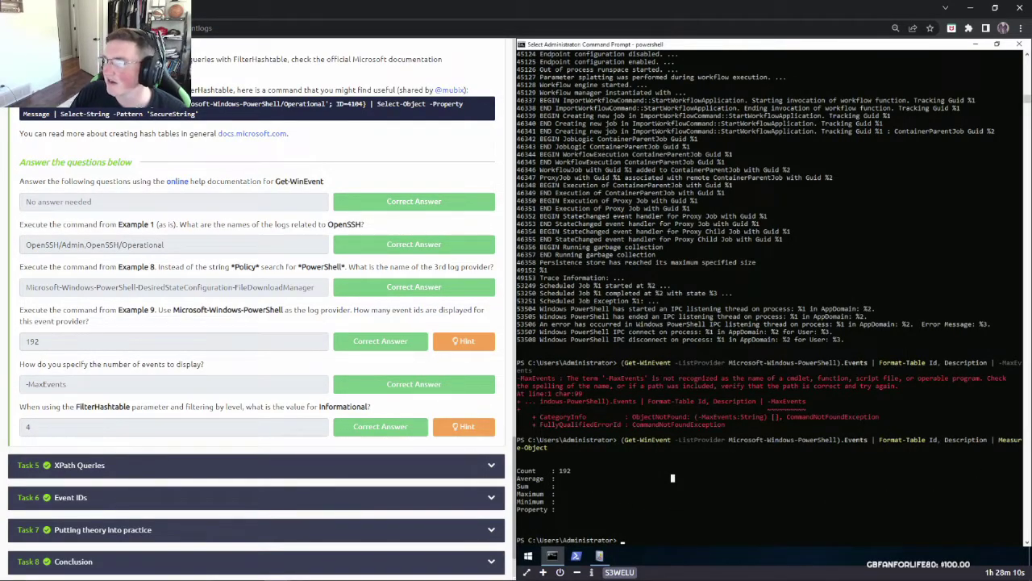
key(super+d)
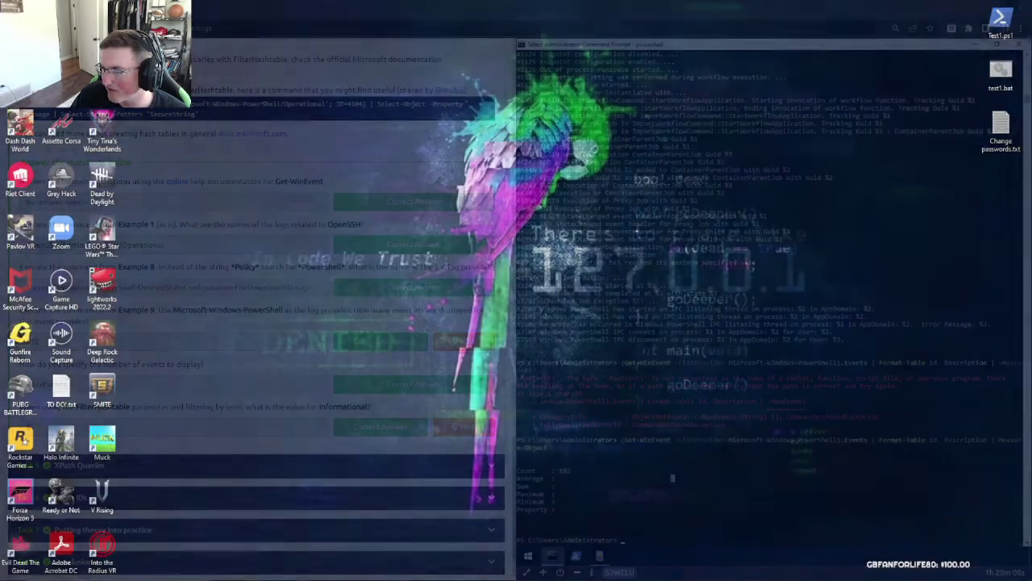
key(super+d)
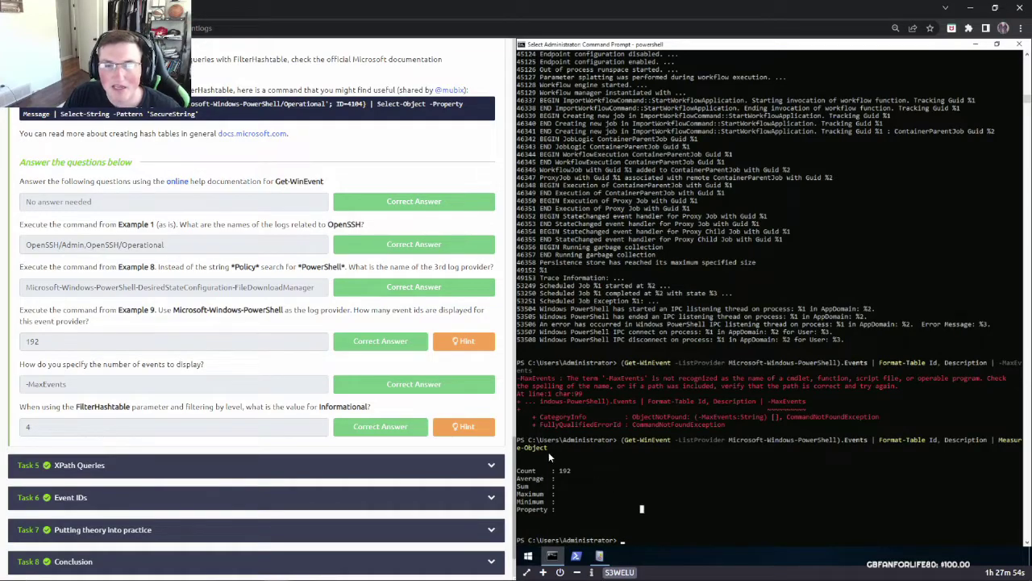
drag(72, 384, 23, 387)
click(76, 390)
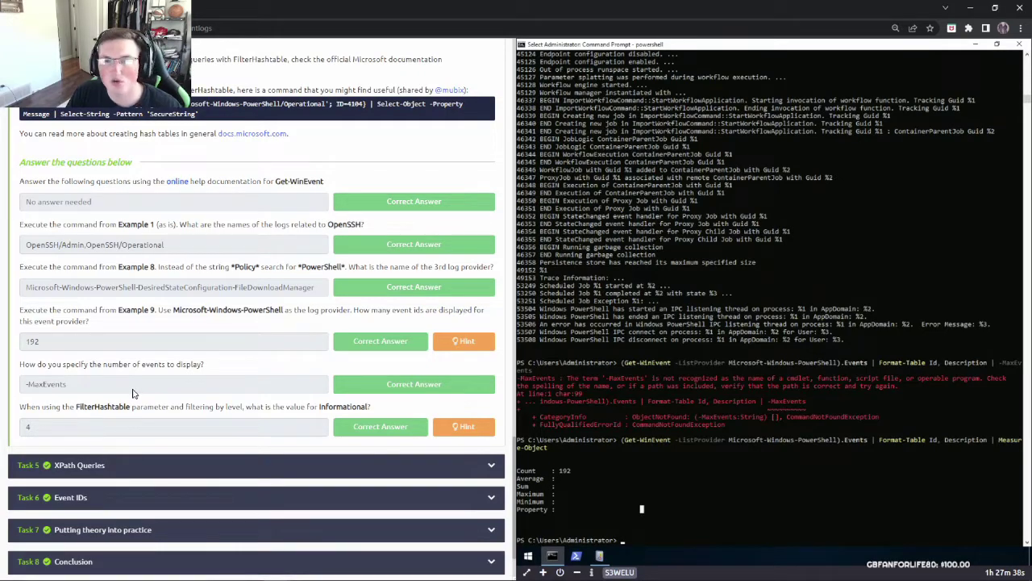
Read the FilterHashtable question about the level value for Informational
scroll(134, 394, down, 1)
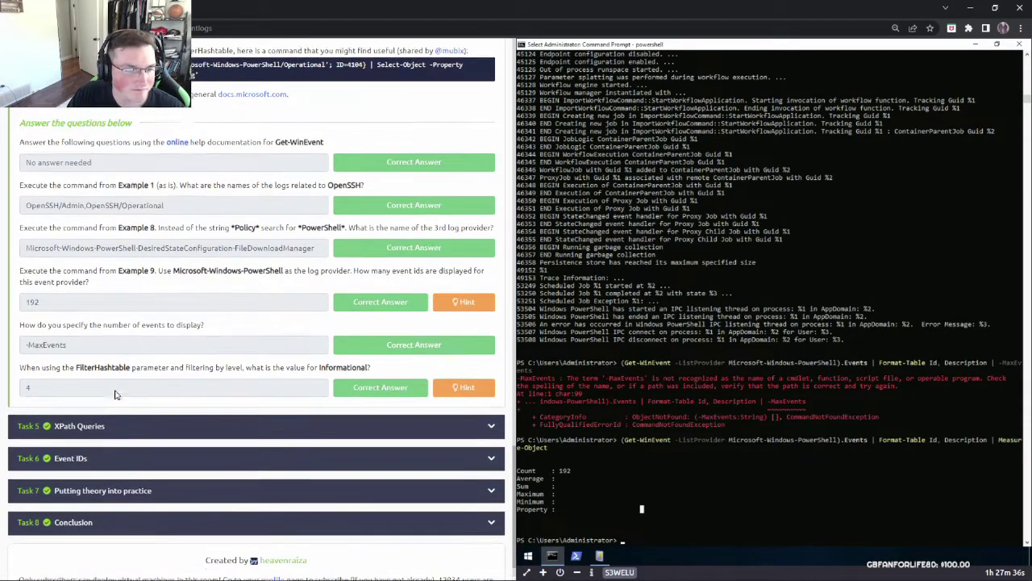
drag(54, 353, 264, 353)
click(275, 354)
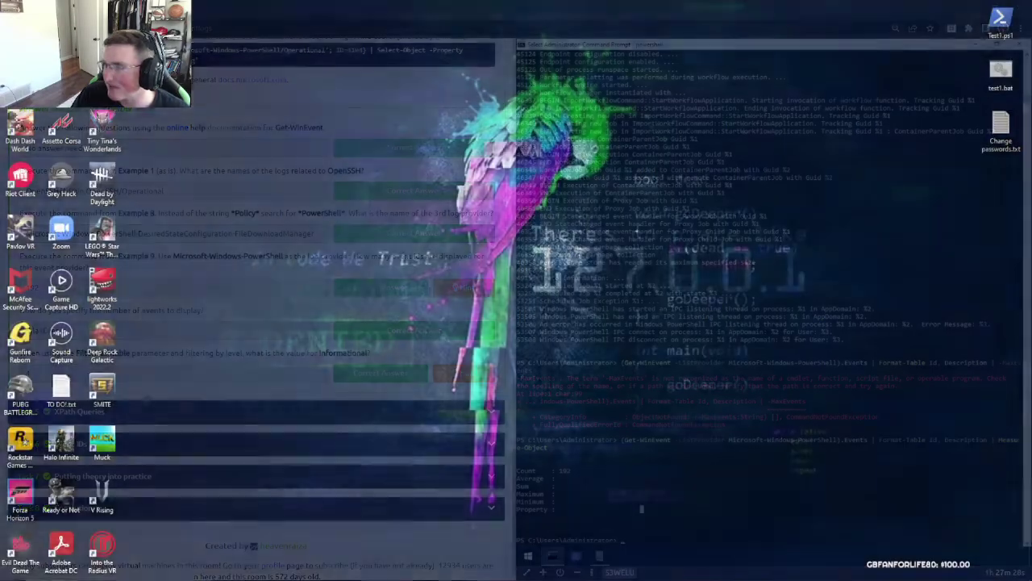
Switch to the Get-WinEvent documentation window, search for filterhashtable in all PowerShell content, and open Creating Get-WinEvent queries with FilterHashtable
key(alt+Tab)
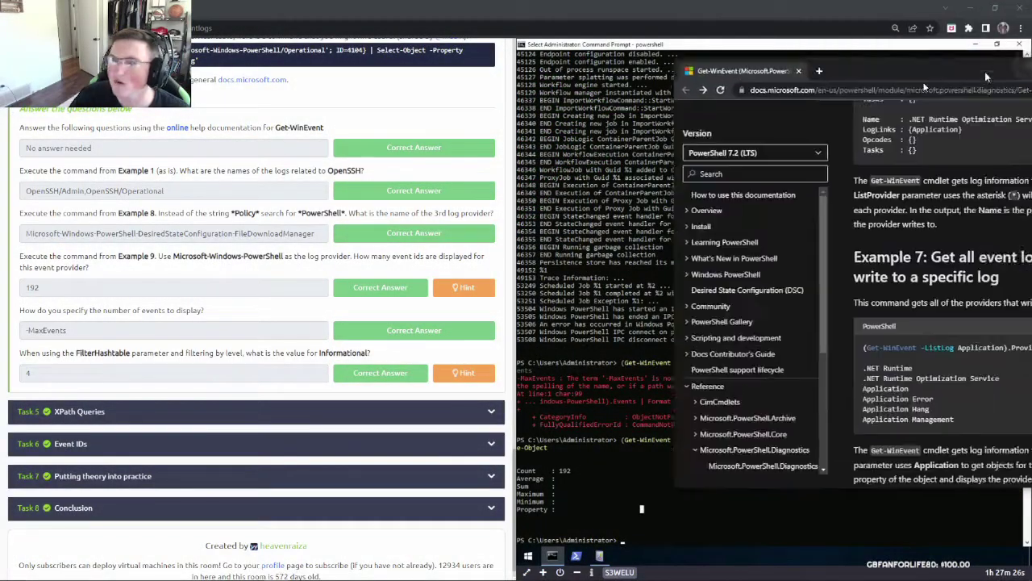
drag(989, 71, 688, 102)
click(465, 207)
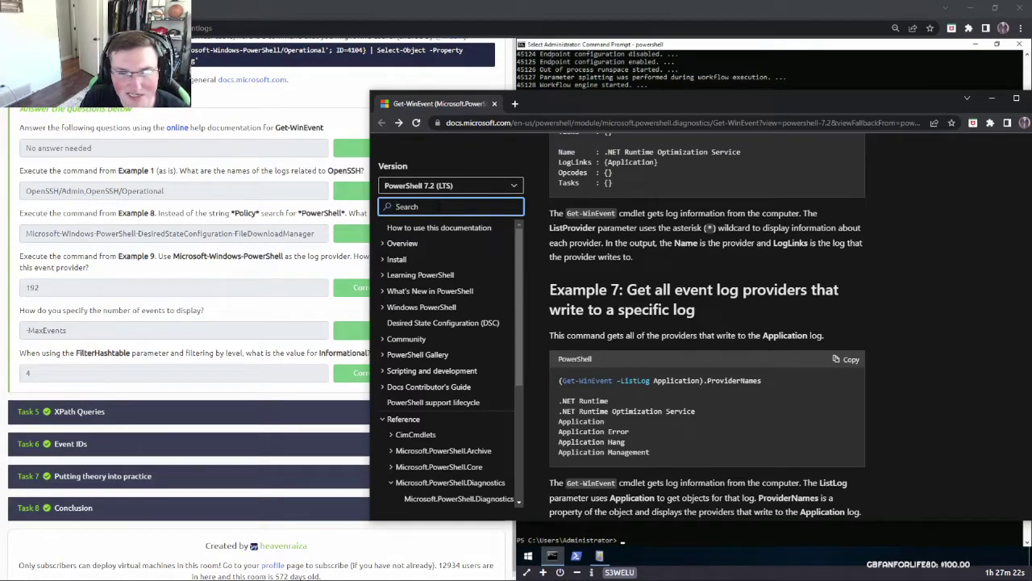
text(filterhashtable" in all P)
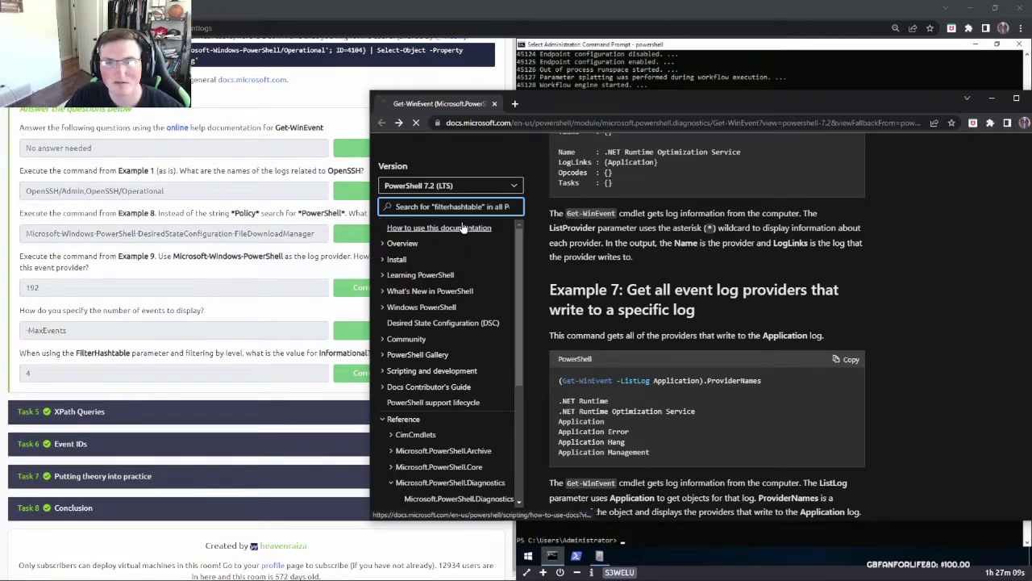
click(476, 223)
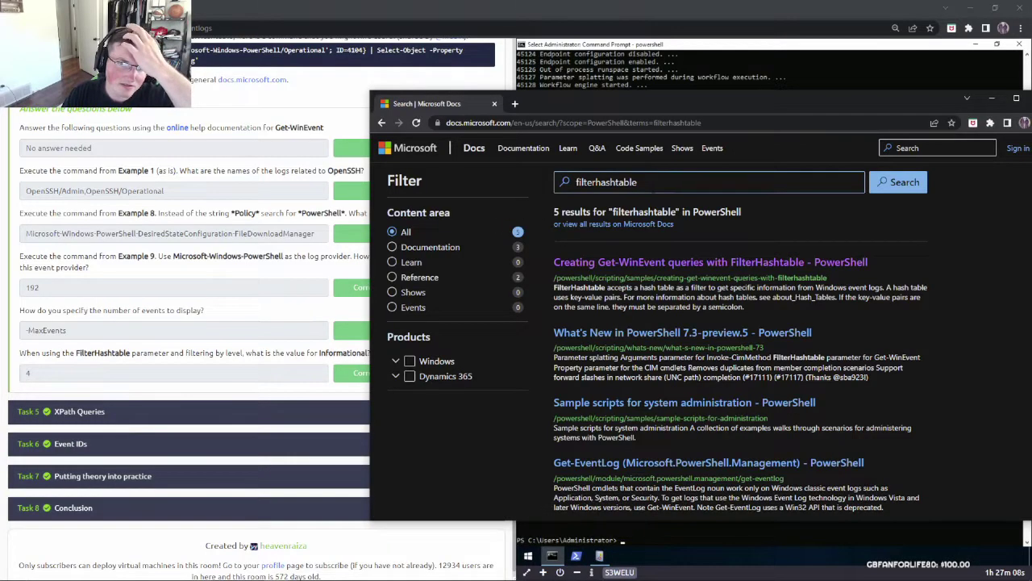
click(669, 265)
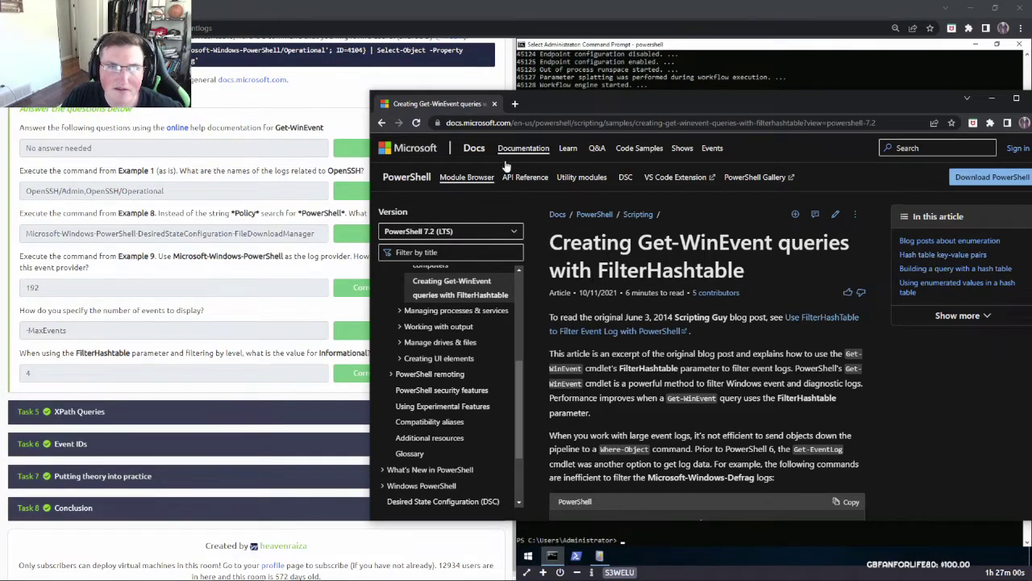
Examine the accepted key-value pairs table in the FilterHashtable article, focusing on the Level key
drag(555, 103, 476, 85)
scroll(607, 314, down, 3)
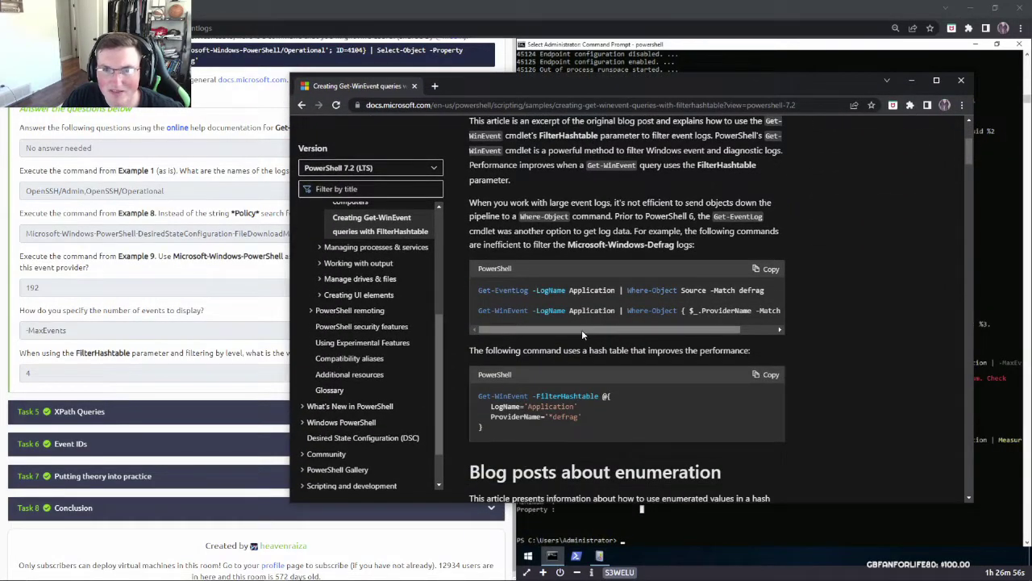
scroll(581, 330, down, 3)
scroll(564, 341, down, 6)
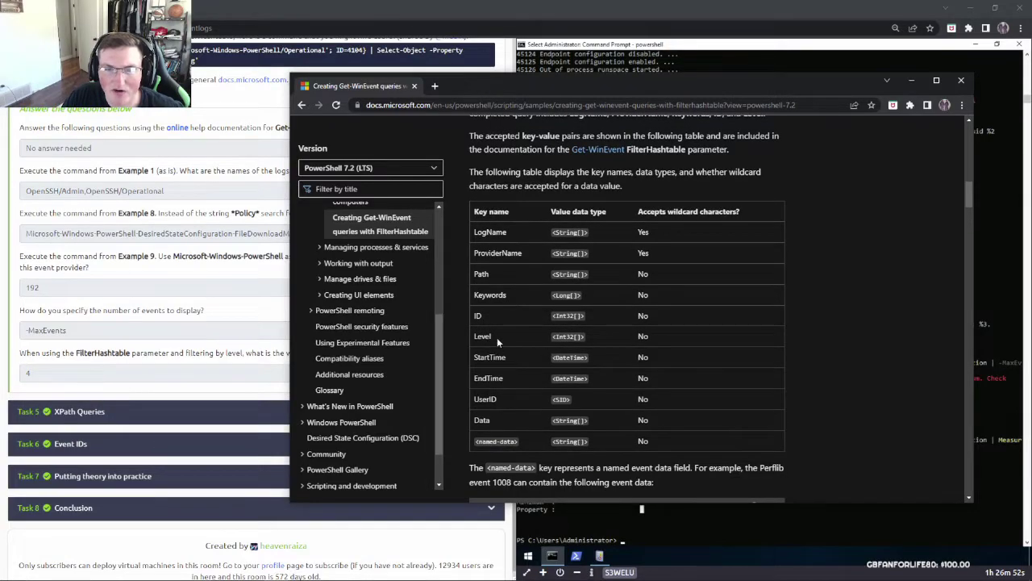
drag(482, 336, 472, 339)
click(510, 340)
scroll(513, 335, down, 1)
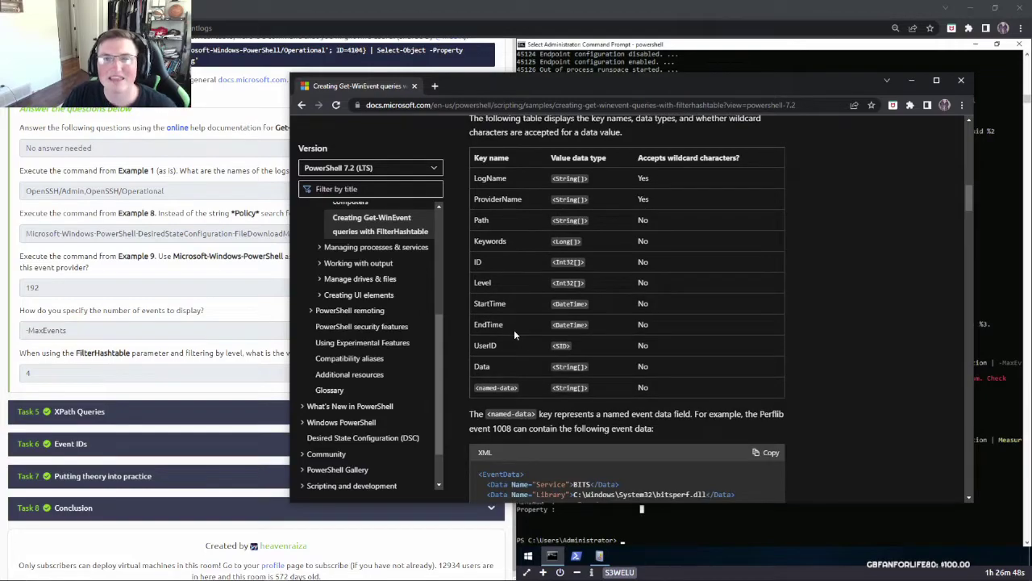
Find the Filtering by Level section of the FilterHashtable article
scroll(516, 330, down, 3)
scroll(496, 330, down, 9)
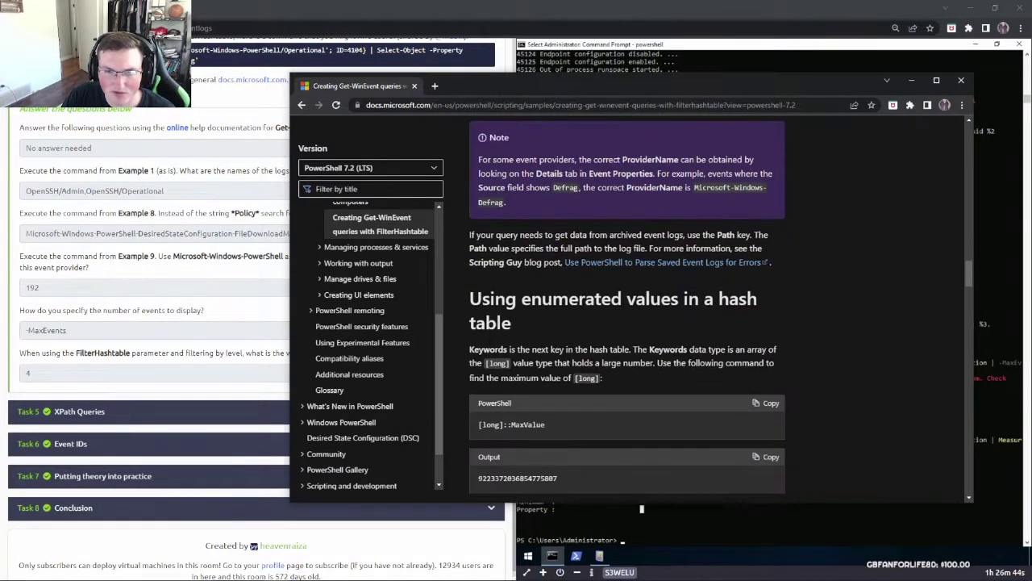
scroll(491, 345, down, 8)
scroll(491, 345, down, 7)
scroll(496, 355, down, 7)
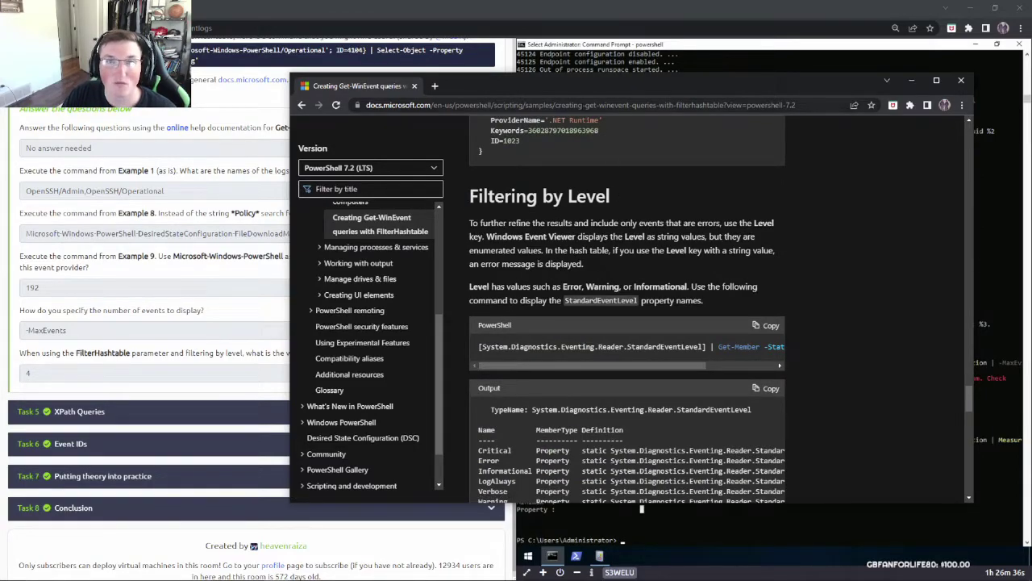
Examine the Level key's table of names and enumerated values in the Filtering by Level section, and return to the room page
scroll(542, 302, down, 2)
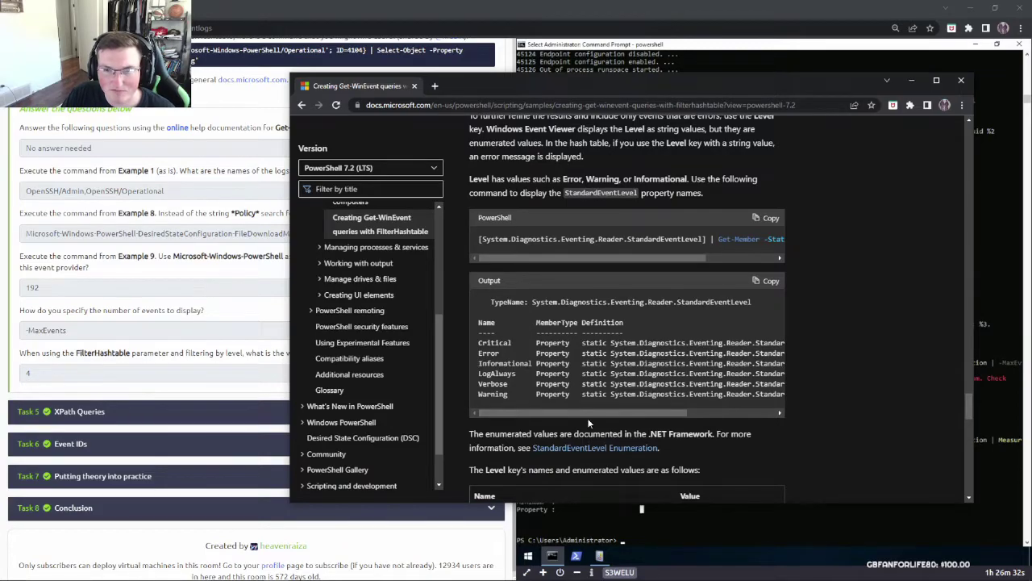
scroll(591, 411, right, 5)
scroll(591, 411, left, 5)
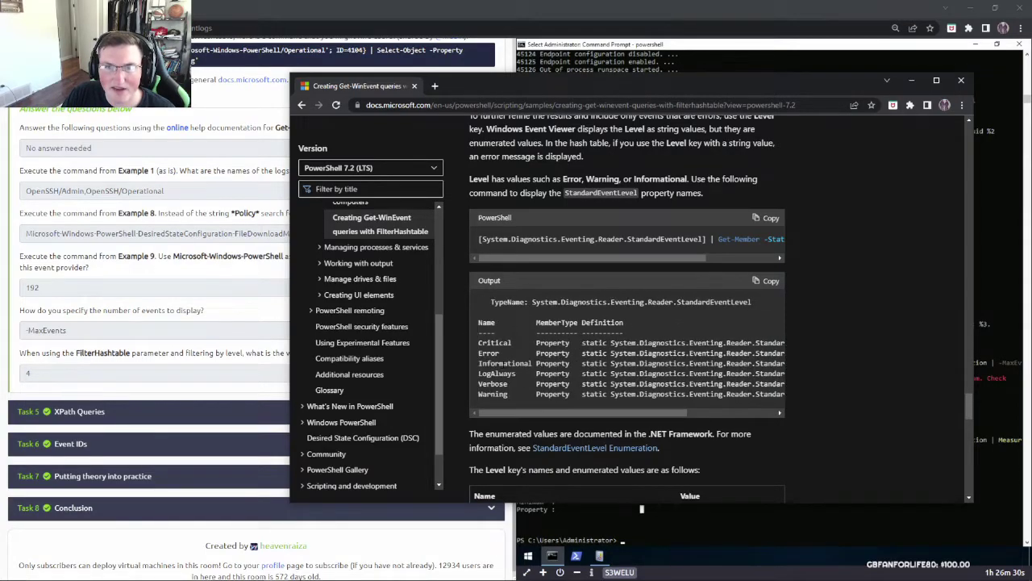
scroll(483, 318, down, 4)
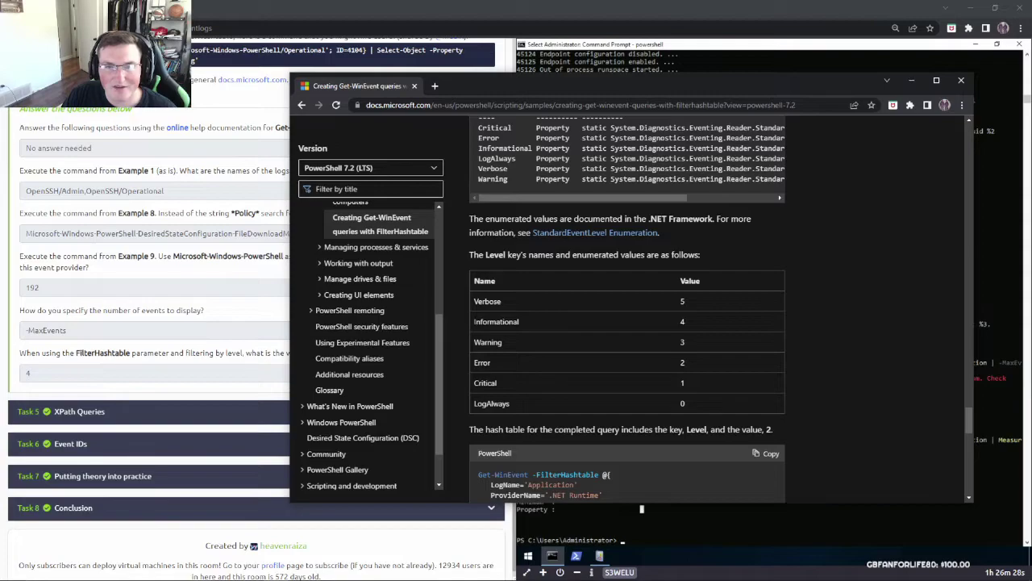
click(675, 325)
drag(551, 81, 630, 84)
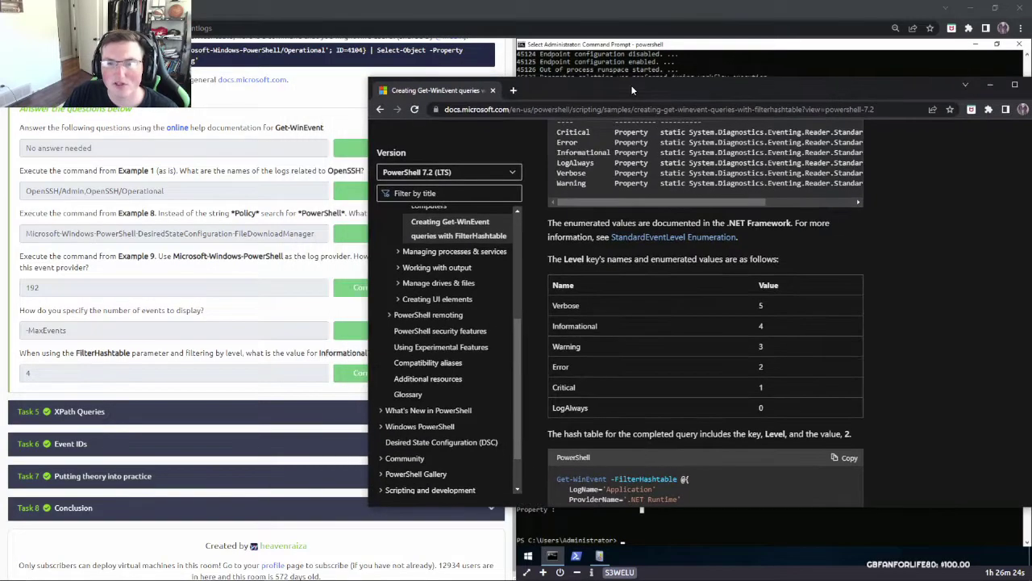
key(alt+Tab)
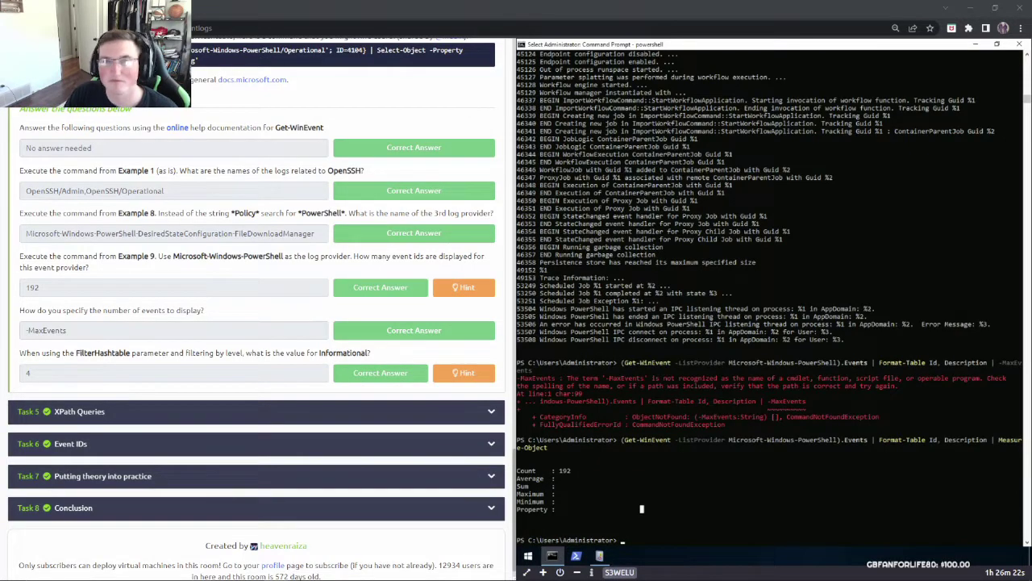
Expand Task 5, XPath Queries, and read its introduction with the example XPath query
click(213, 412)
scroll(222, 411, up, 10)
scroll(226, 410, up, 10)
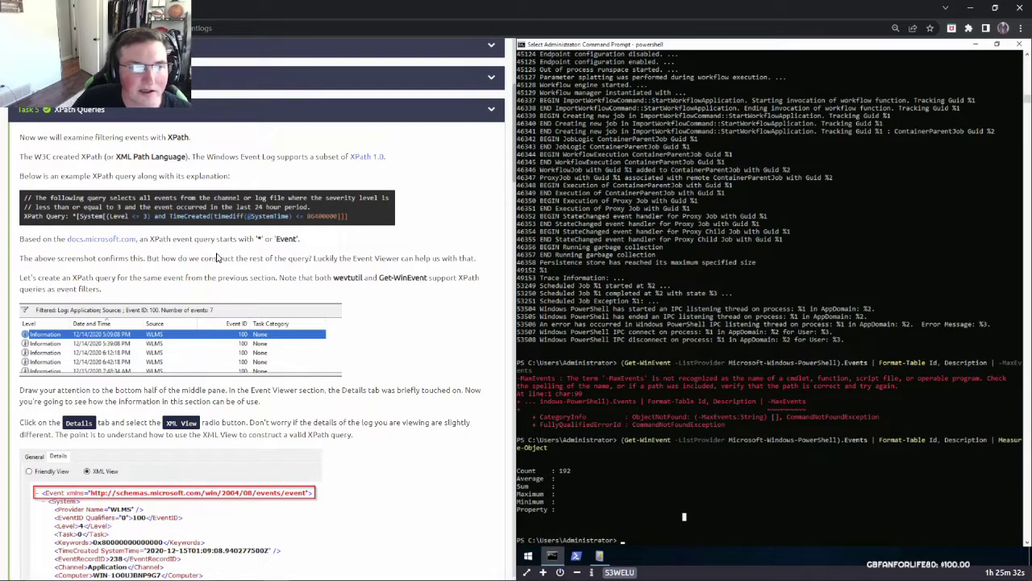
scroll(103, 179, down, 1)
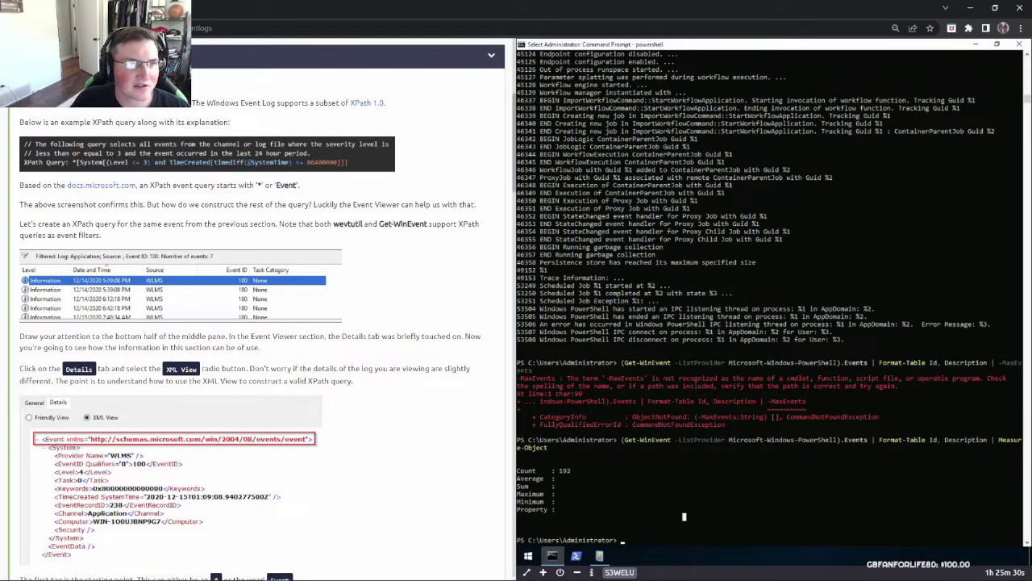
Bring up Event Viewer, show the details of the selected event 800 in XML View, and minimize the window
click(599, 556)
click(599, 556)
click(600, 557)
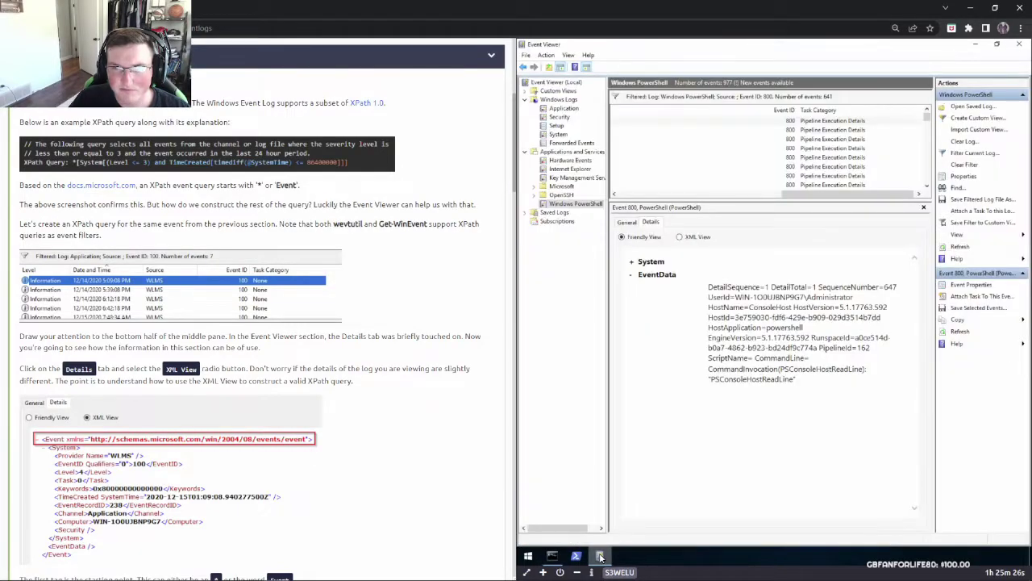
click(680, 237)
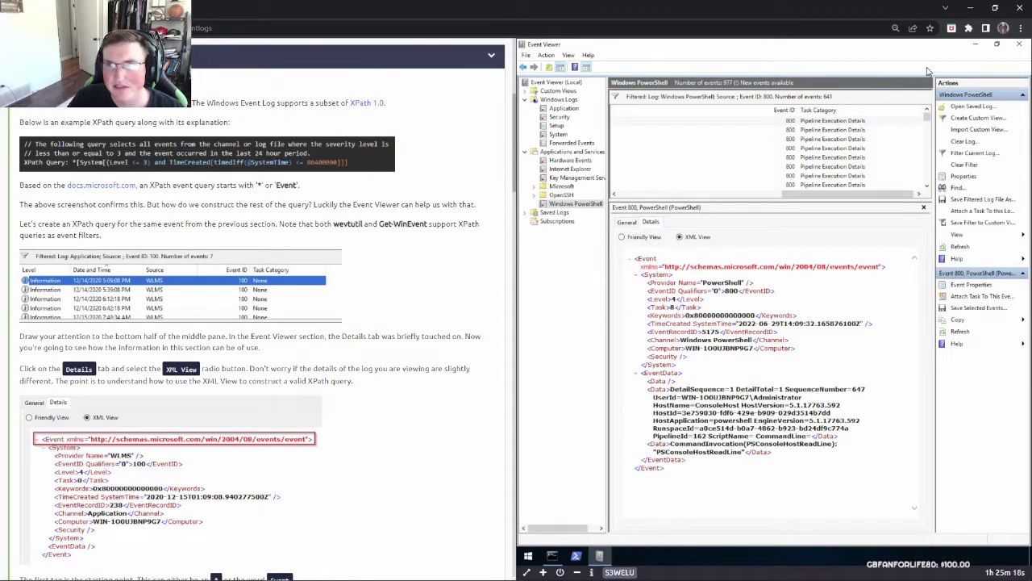
click(975, 45)
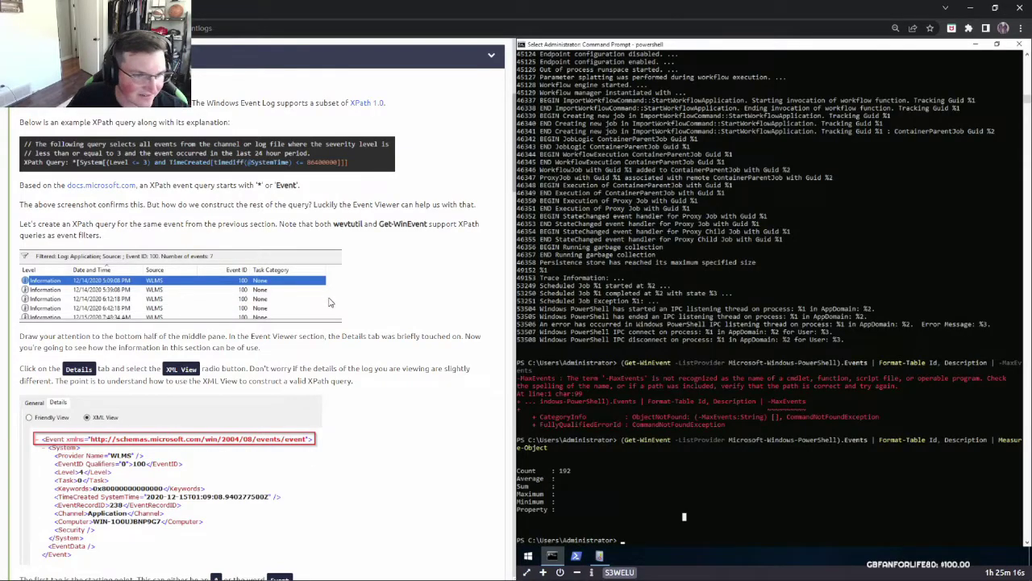
Read how the XPath command is built from the Event tag to the System tag, highlighting the Get-WinEvent command with FilterXPath '*'
scroll(328, 301, down, 2)
scroll(256, 246, down, 1)
scroll(242, 217, down, 1)
drag(147, 387, 341, 394)
click(338, 396)
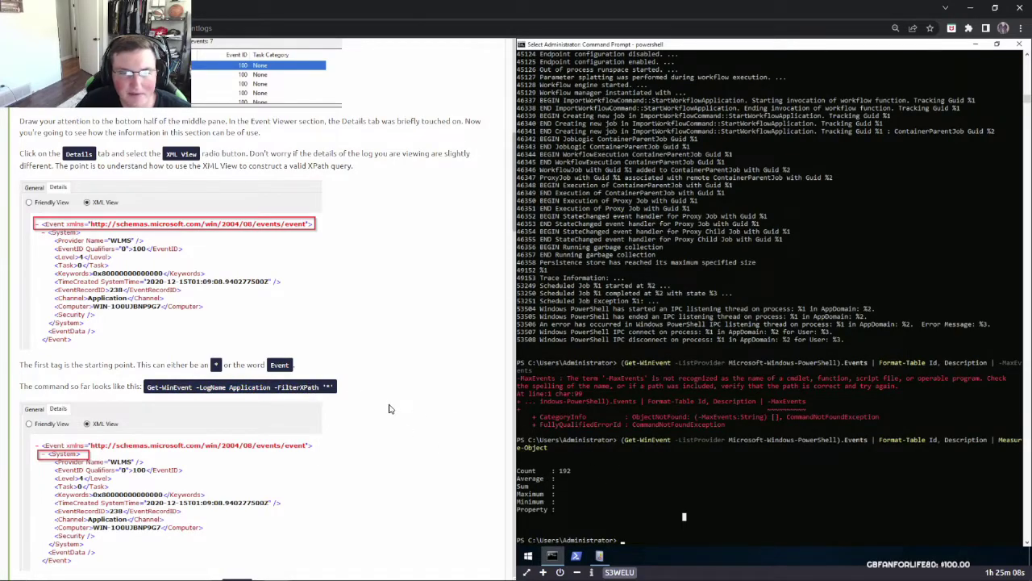
scroll(390, 409, down, 1)
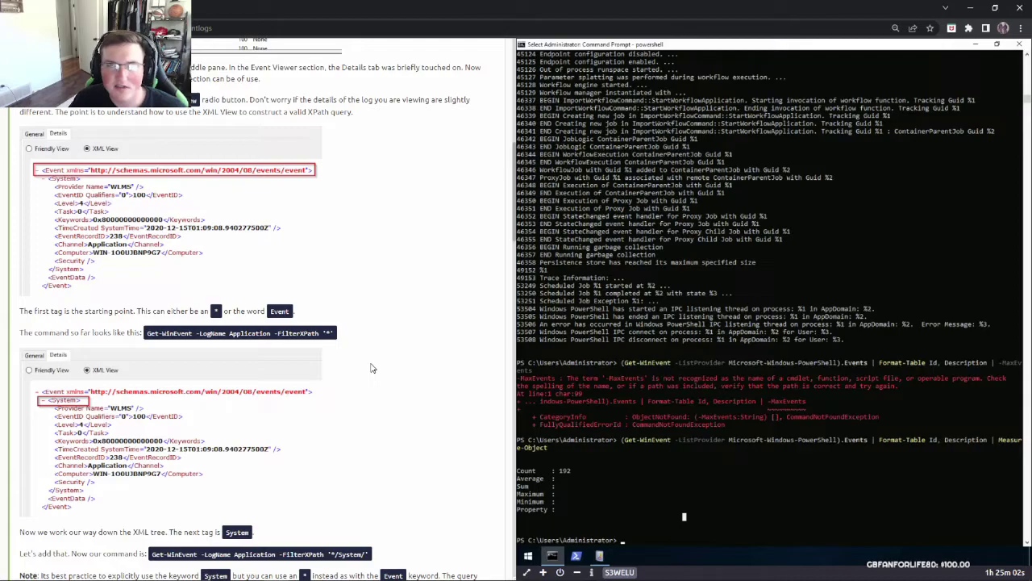
scroll(347, 340, down, 1)
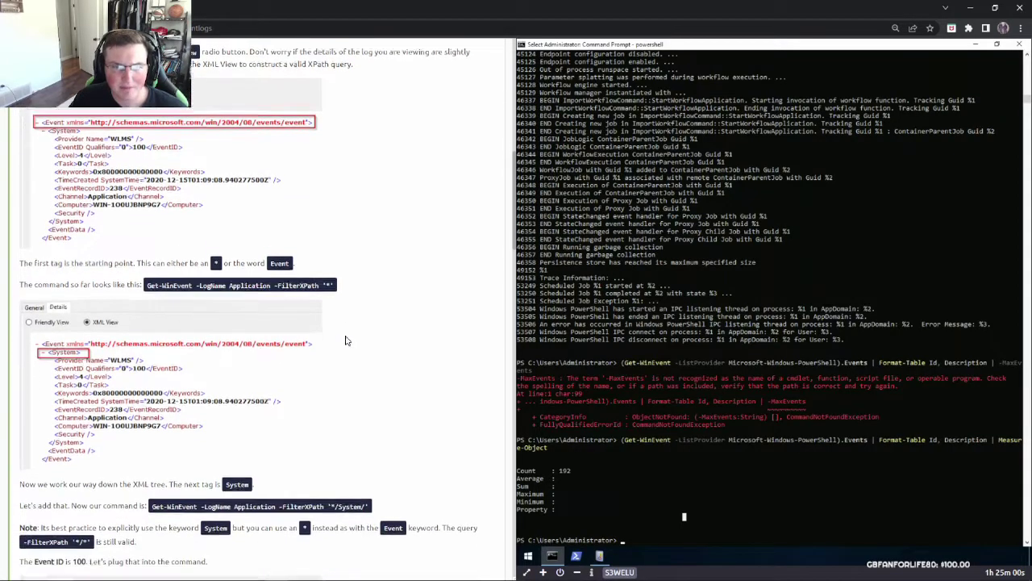
scroll(368, 330, down, 1)
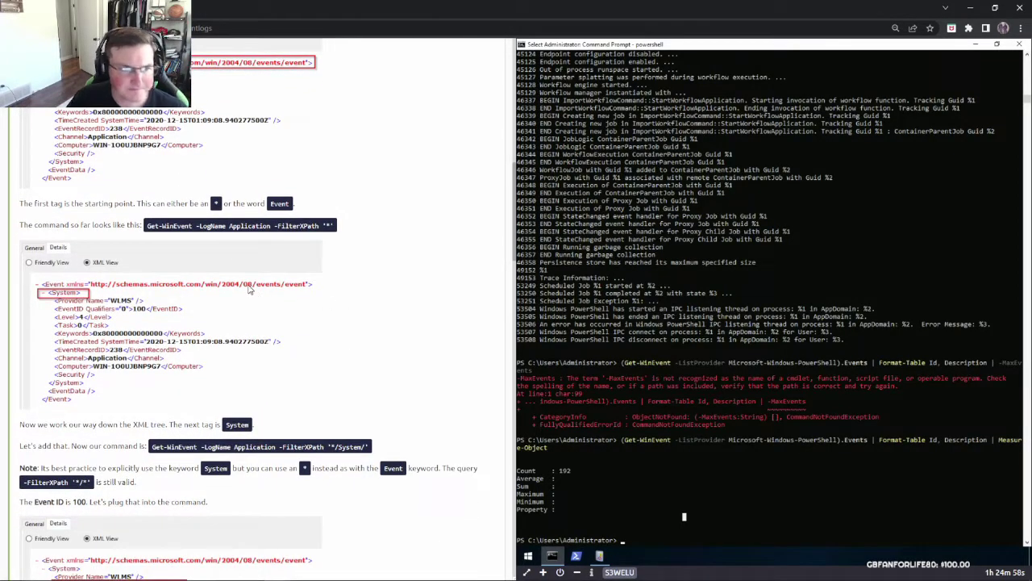
scroll(217, 274, down, 1)
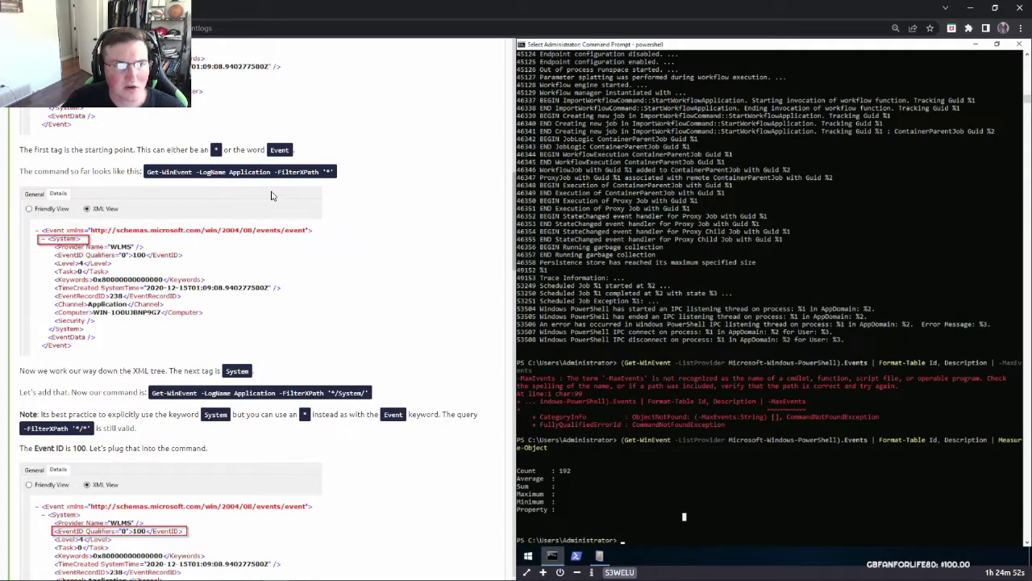
Reopen Event Viewer and compare the event's XML tree with the /System/ part of the example FilterXPath command
click(599, 555)
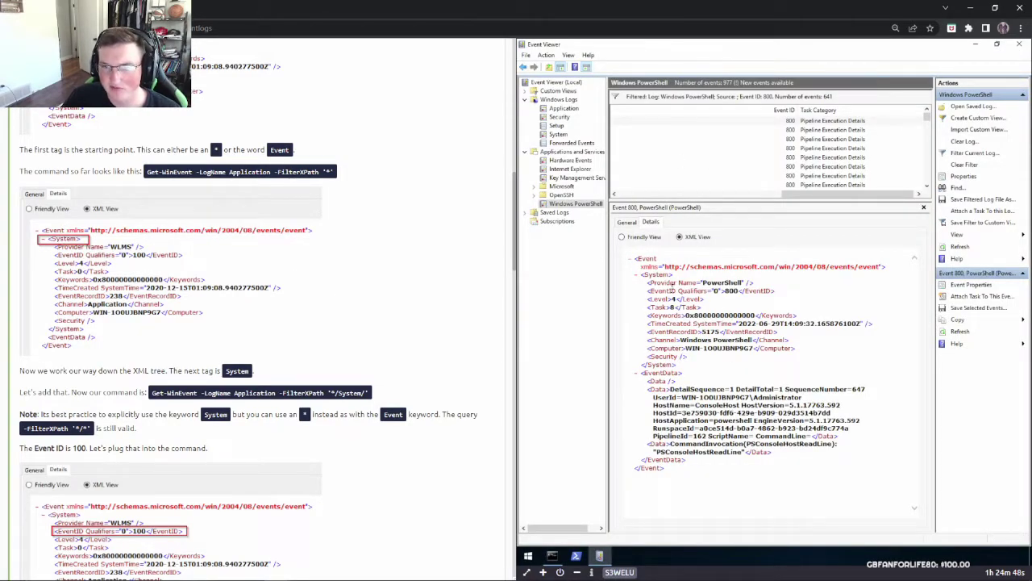
drag(645, 301, 685, 383)
click(842, 461)
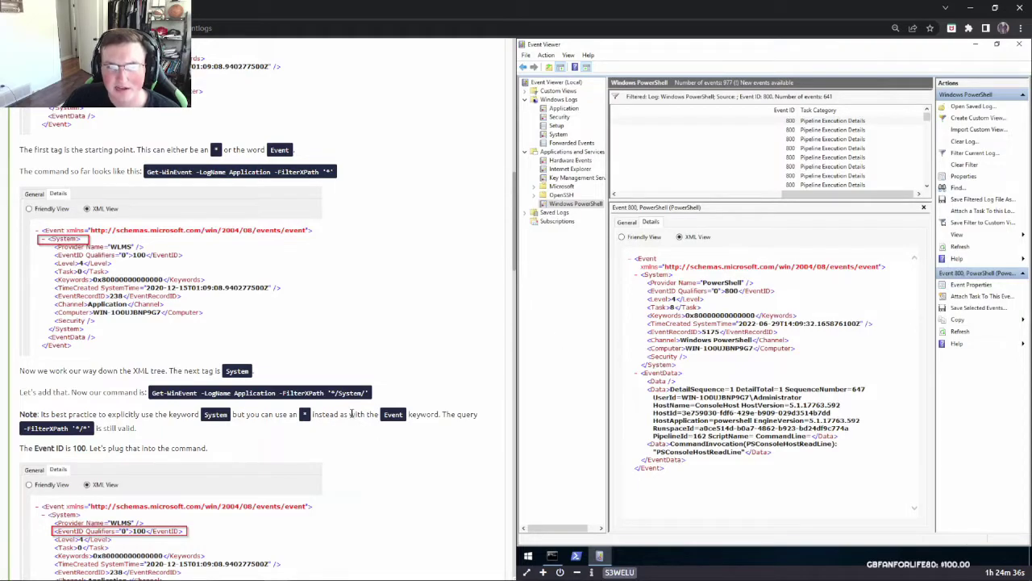
drag(336, 393, 367, 393)
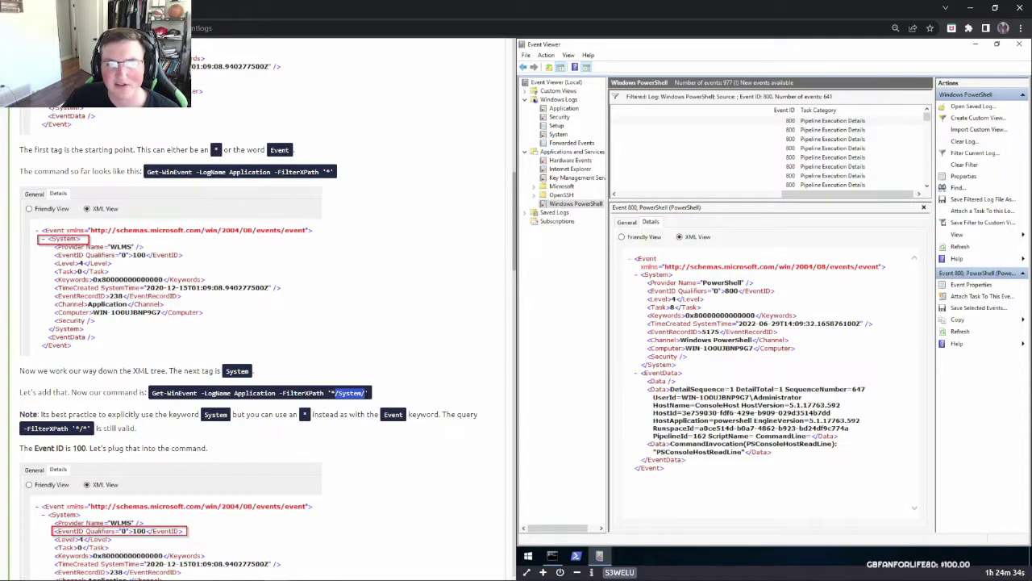
click(405, 371)
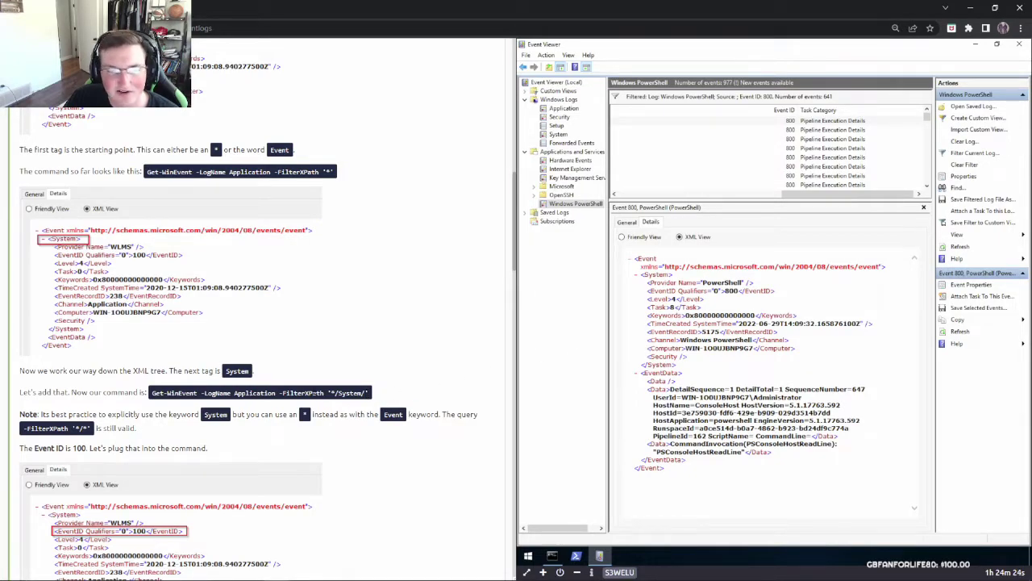
Read the EventID=100 XPath example and highlight the EventID tag in the event's XML in Event Viewer
scroll(305, 375, down, 3)
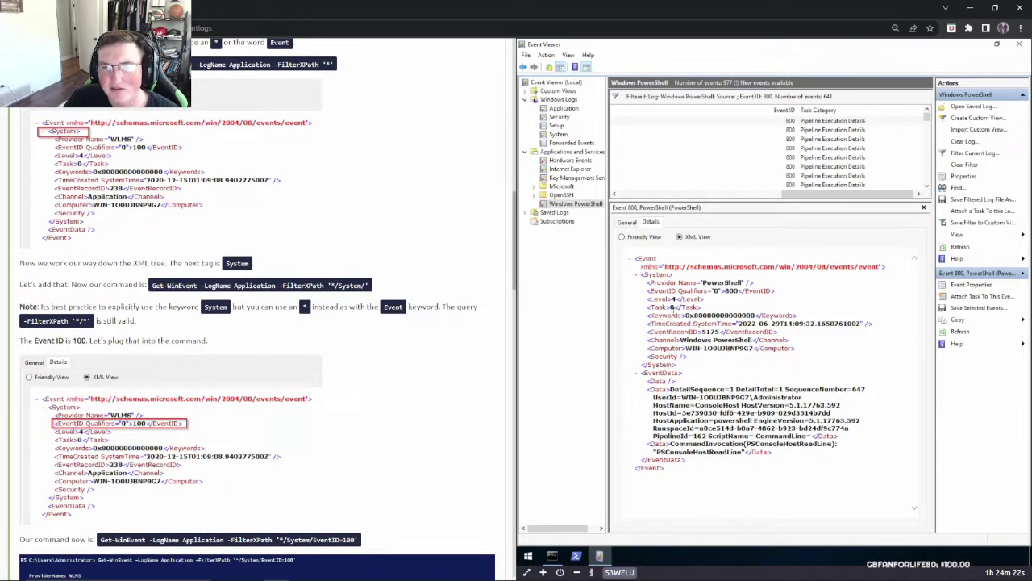
scroll(367, 354, down, 3)
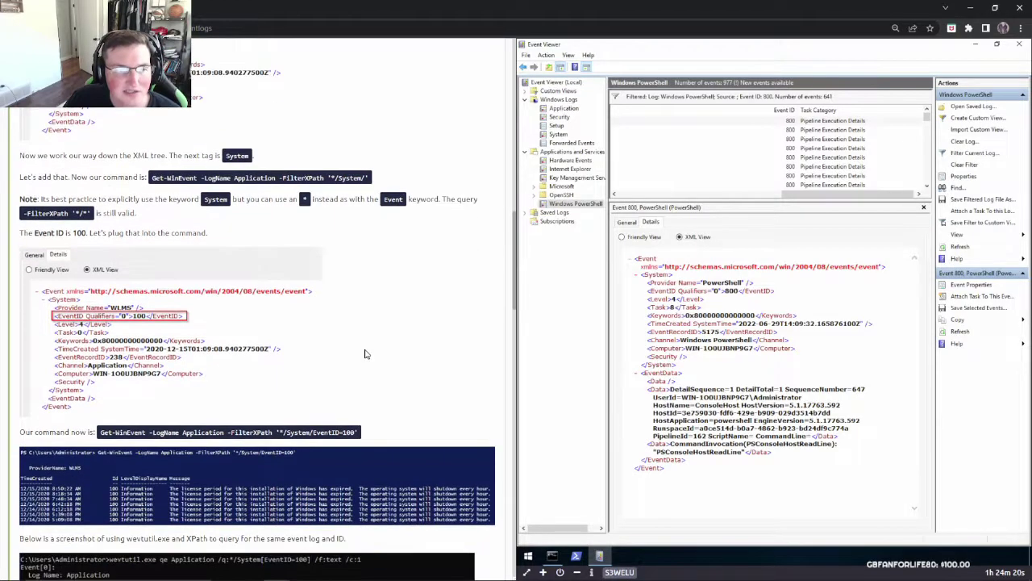
scroll(359, 329, down, 5)
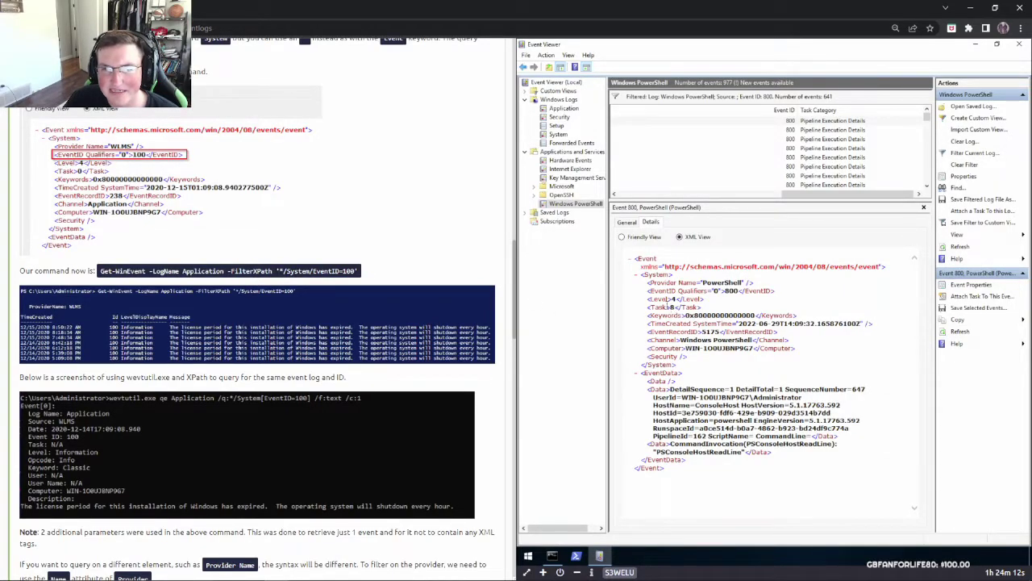
double_click(661, 291)
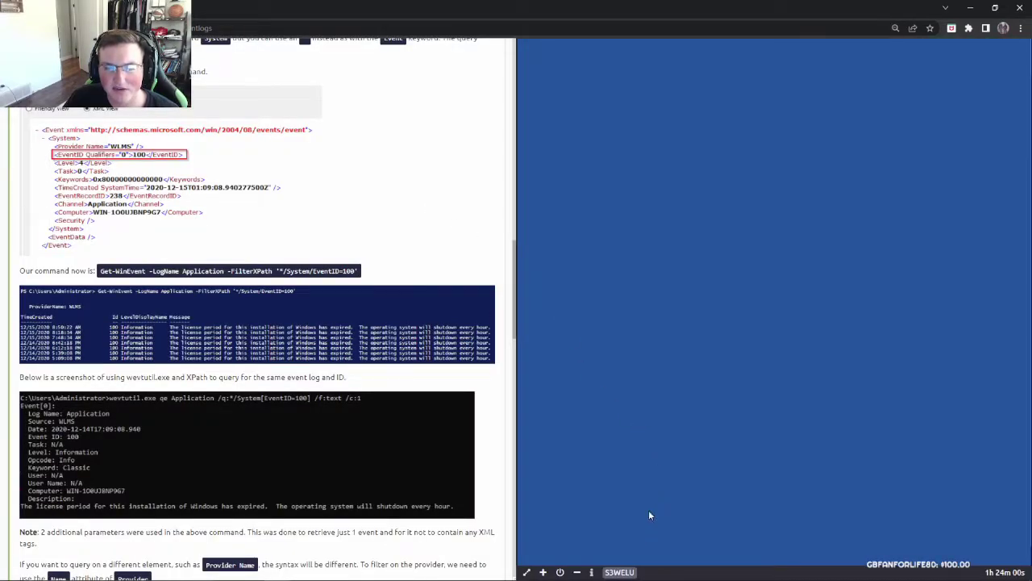
Read the wevtutil and Provider Name query examples with Event Viewer minimized, enlarging the WLMS provider query screenshot and closing it again
scroll(200, 266, down, 2)
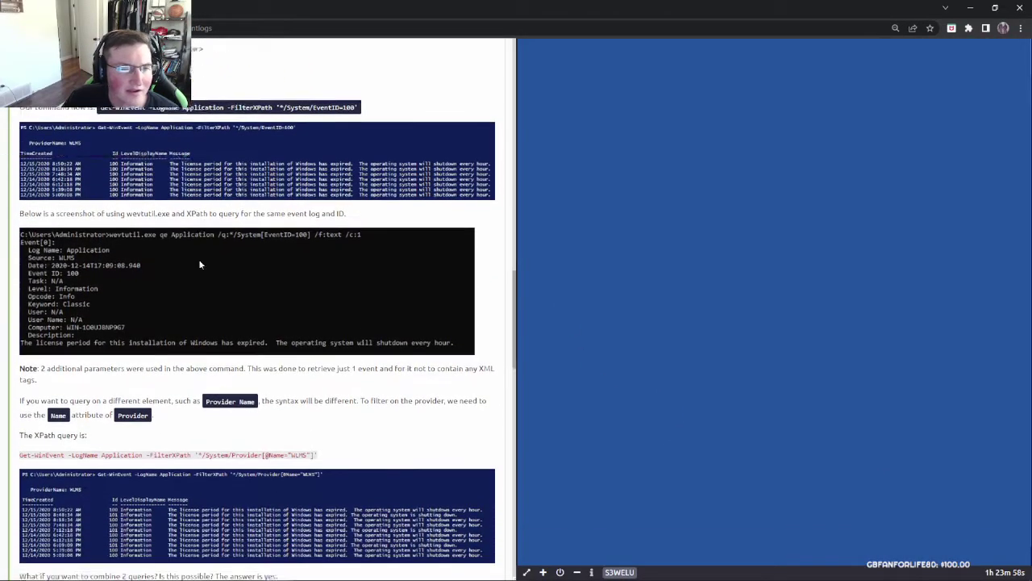
scroll(200, 266, down, 1)
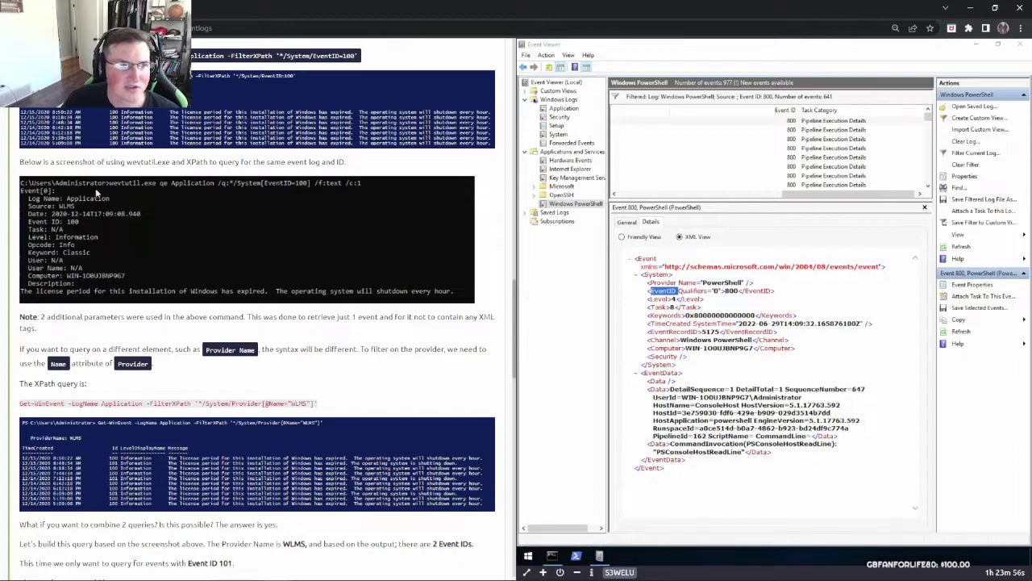
click(599, 555)
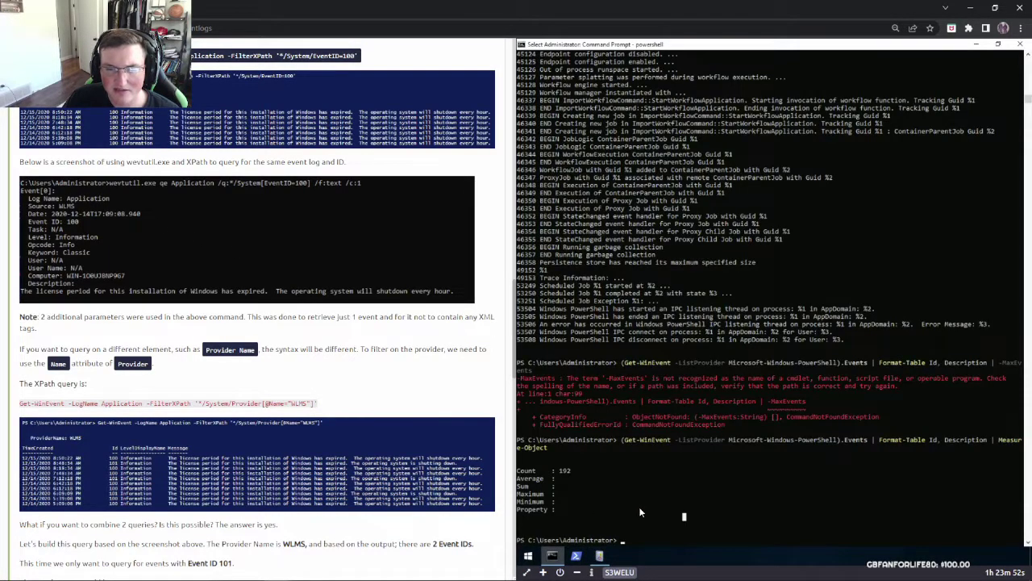
scroll(296, 322, down, 3)
scroll(313, 312, down, 3)
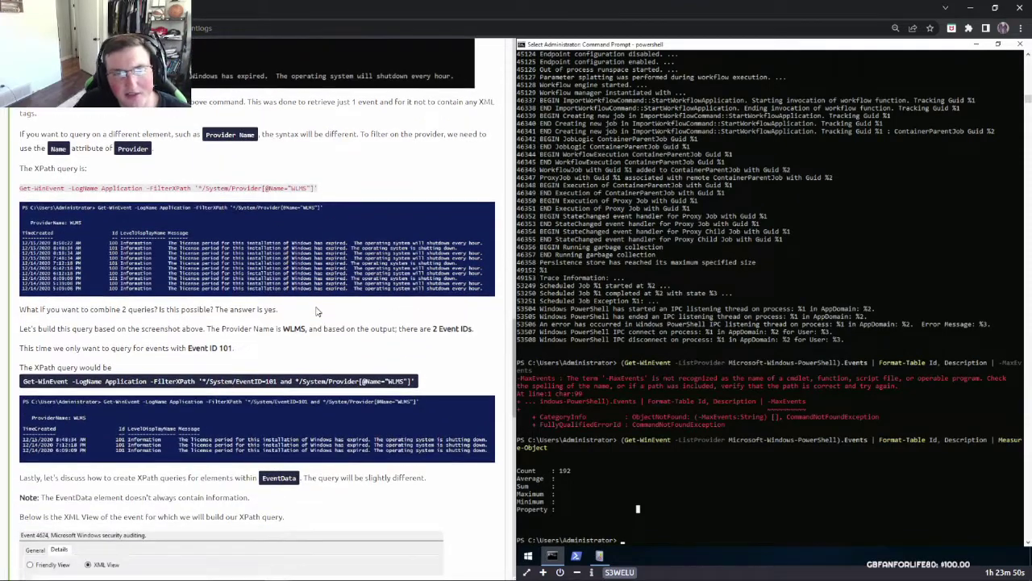
click(237, 242)
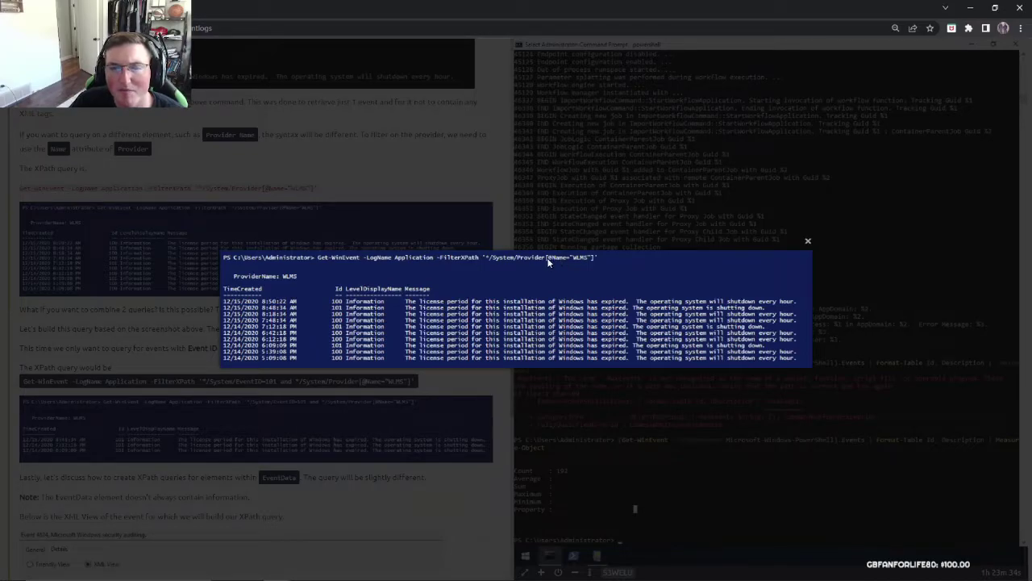
click(495, 228)
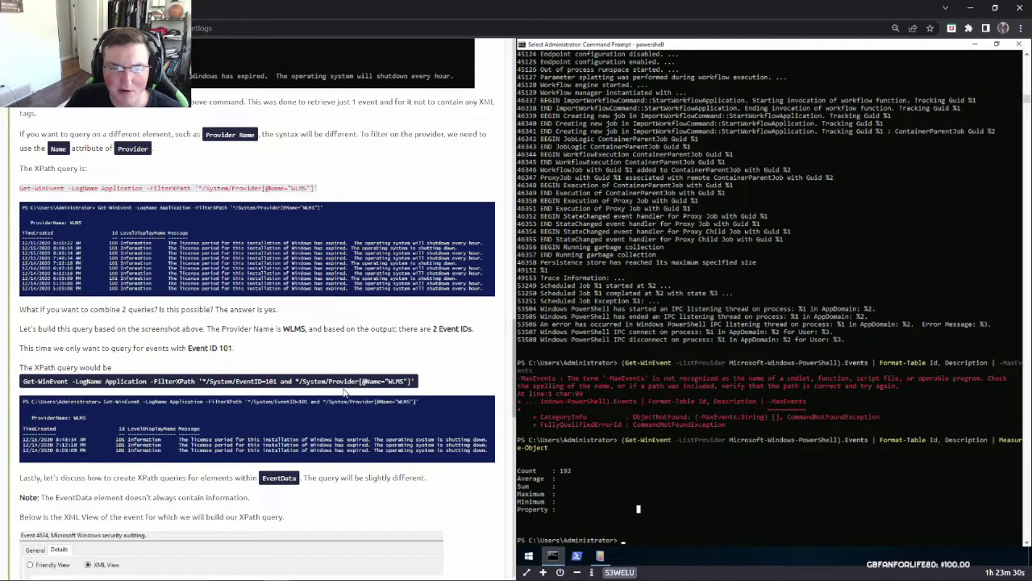
Read the combined EventID and Provider query and the EventData example for TargetUserName, through to the task's first questions
scroll(339, 363, down, 1)
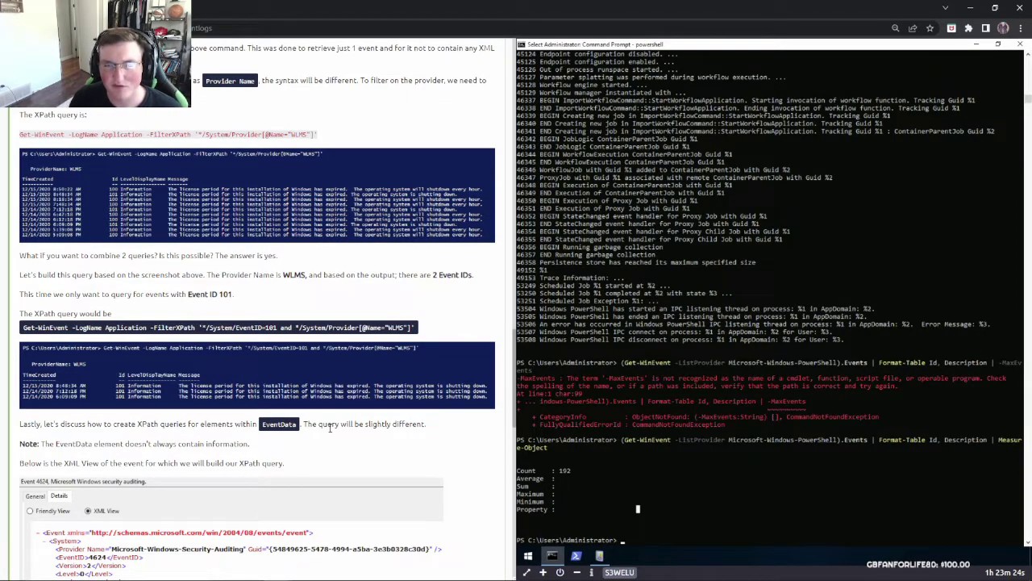
scroll(329, 427, down, 5)
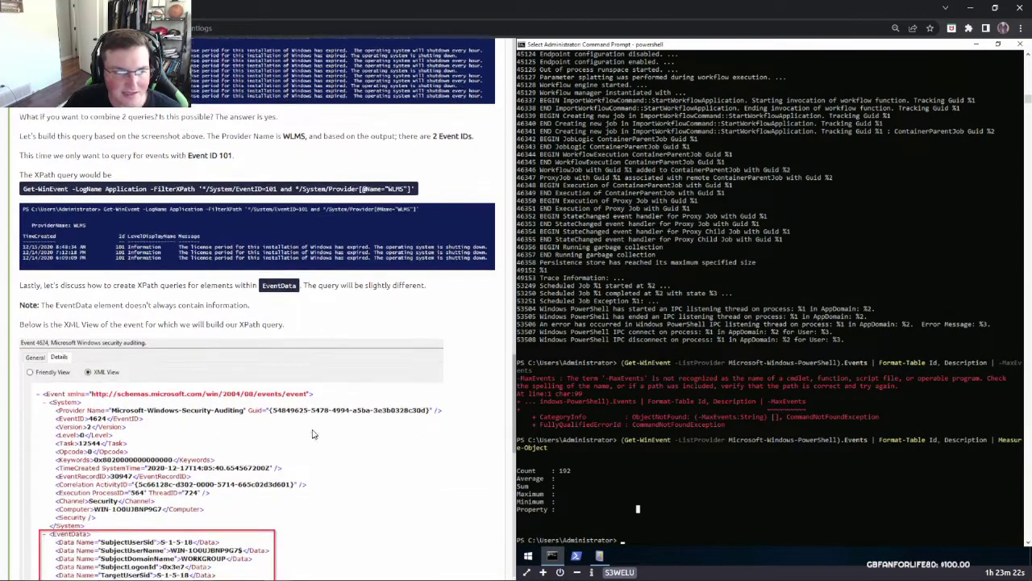
scroll(309, 416, down, 2)
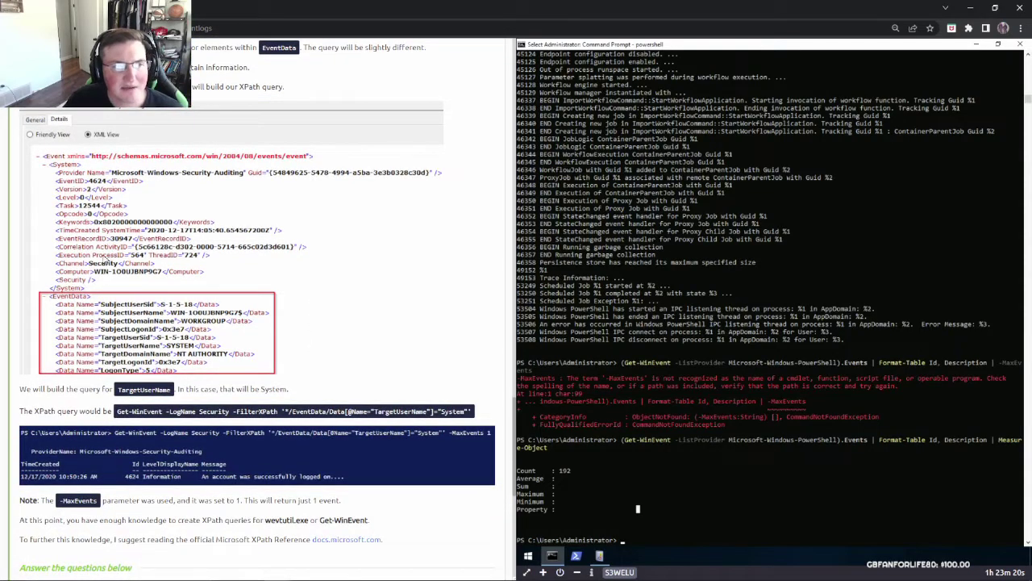
scroll(218, 339, down, 2)
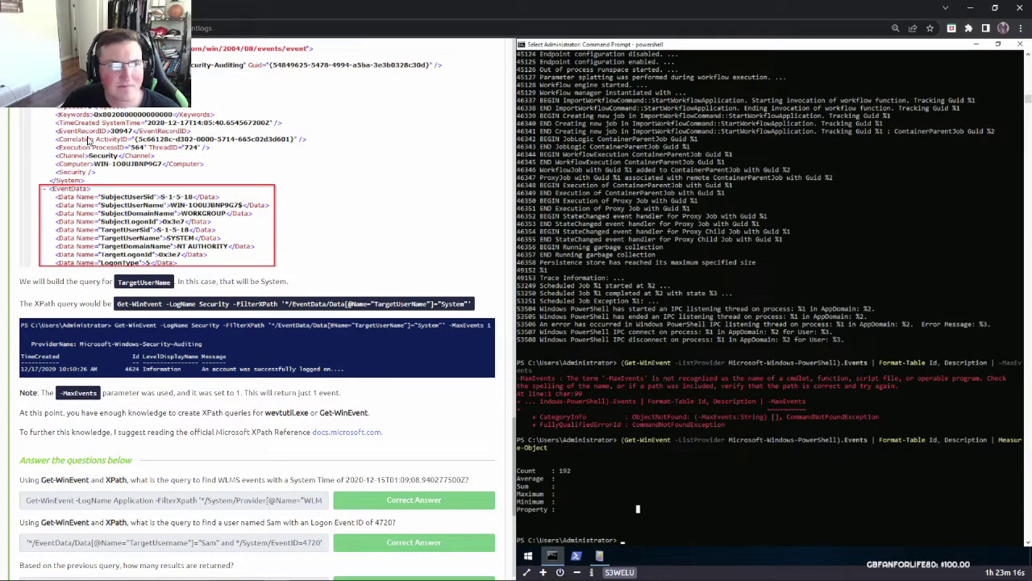
scroll(56, 115, up, 1)
scroll(110, 242, down, 2)
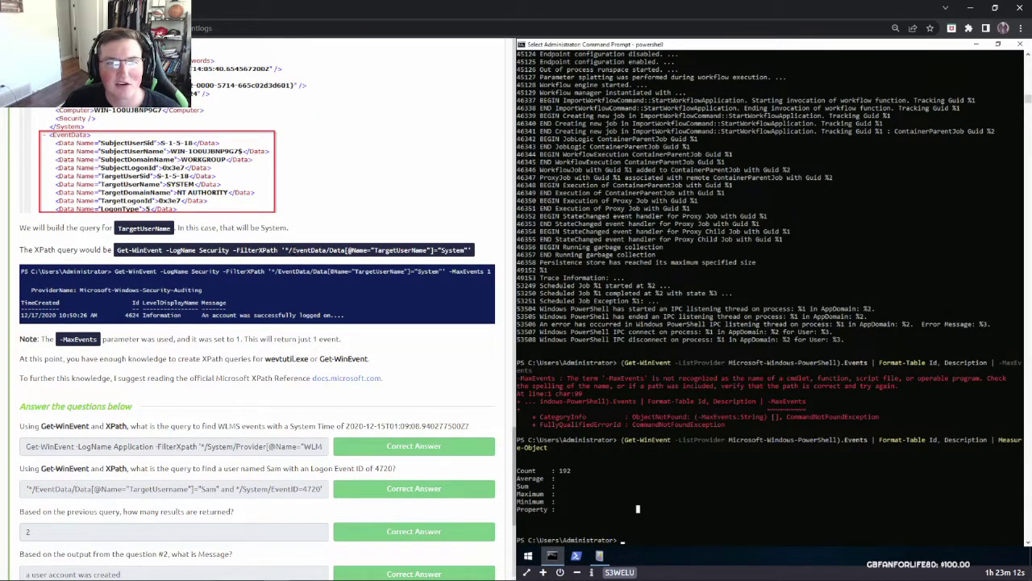
scroll(61, 118, up, 2)
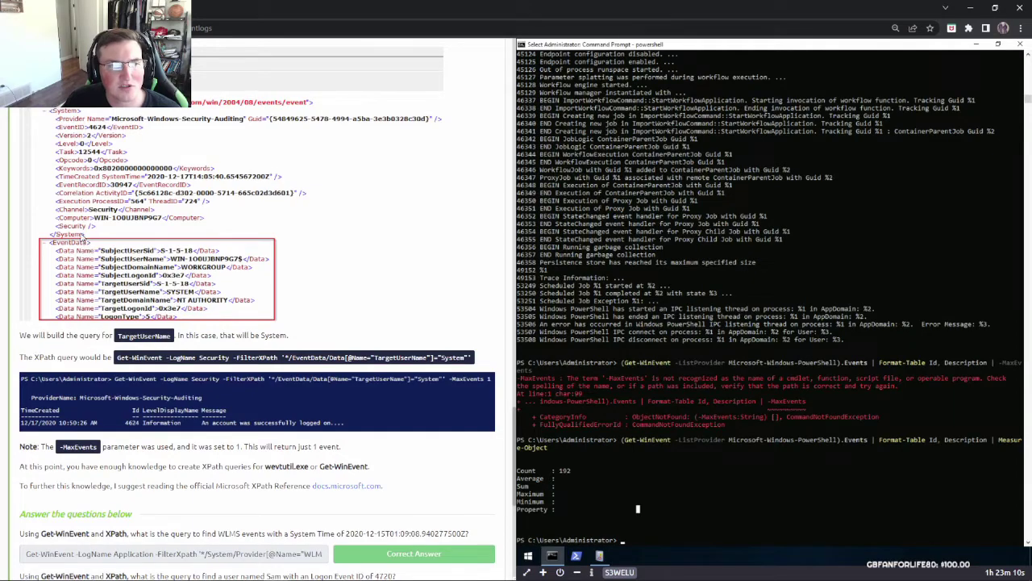
Read the first Task 5 question on WLMS events and highlight the beginning of its answered Get-WinEvent query
scroll(60, 133, down, 2)
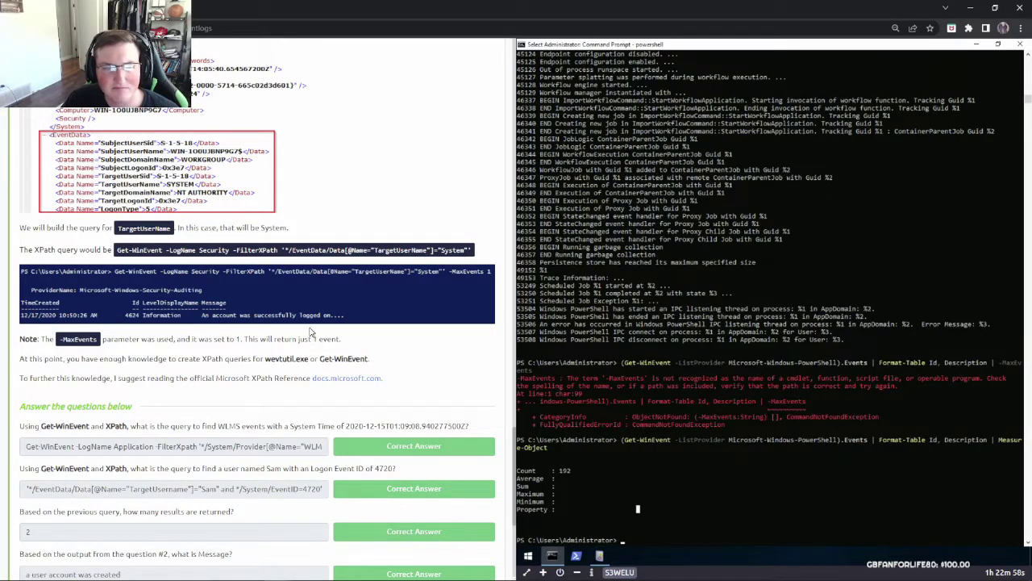
scroll(315, 330, down, 3)
scroll(210, 264, down, 1)
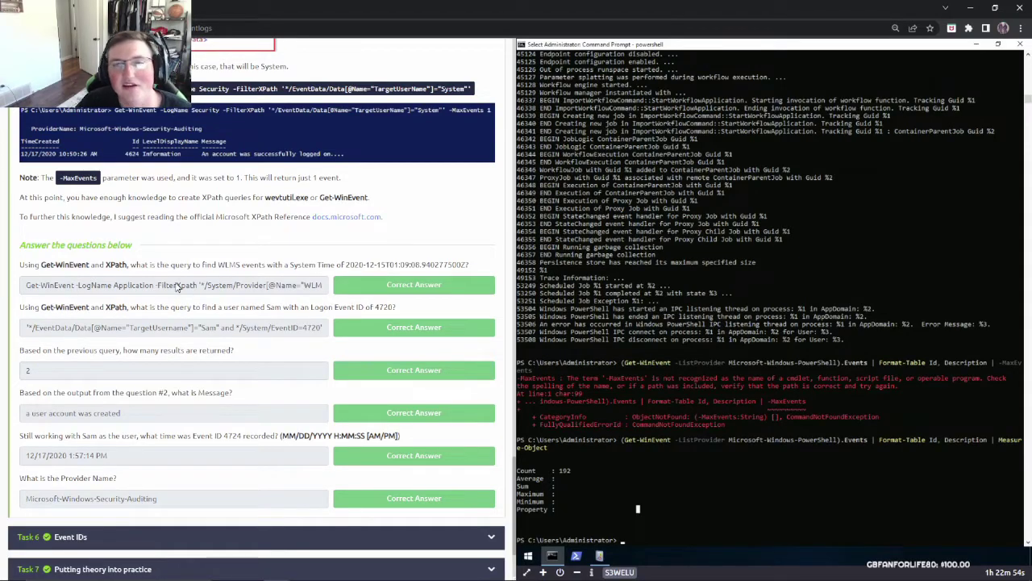
drag(26, 286, 271, 291)
click(616, 454)
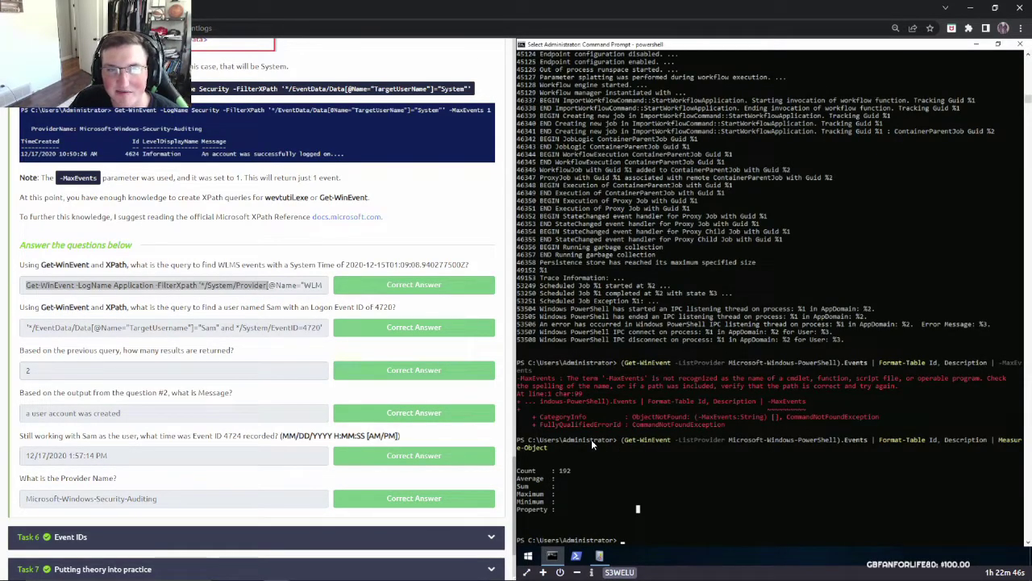
click(297, 286)
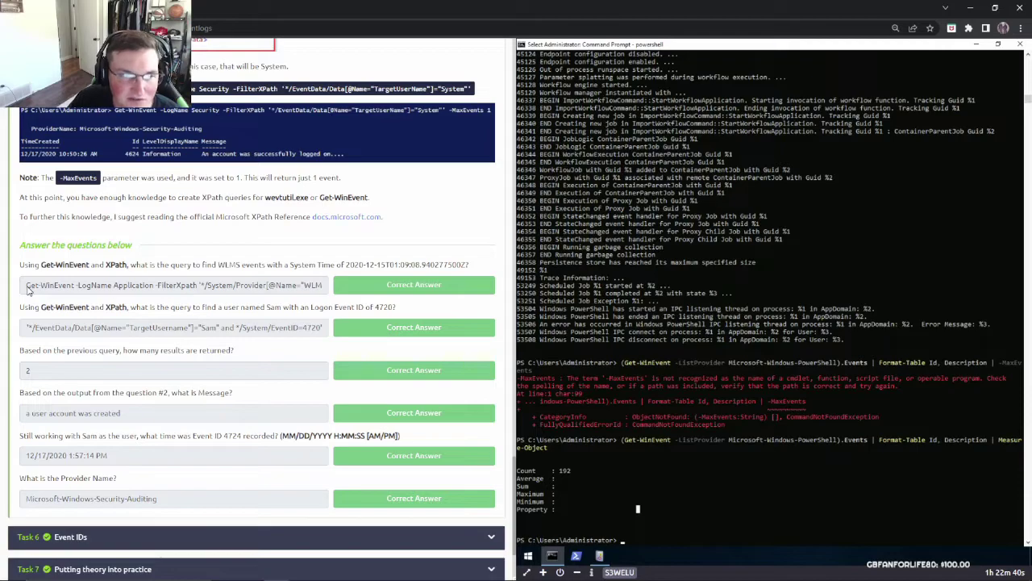
drag(35, 265, 254, 265)
click(122, 264)
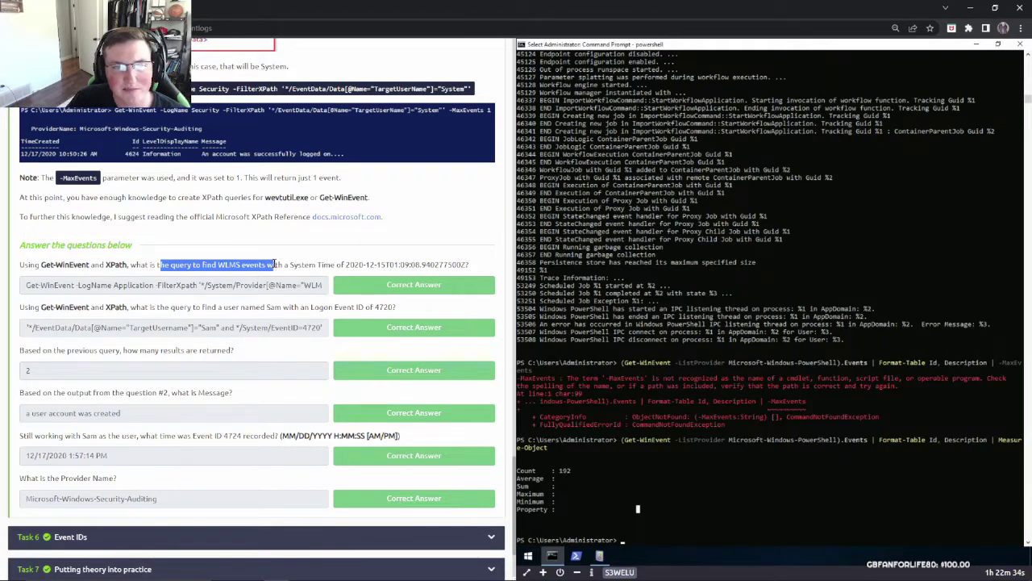
click(281, 263)
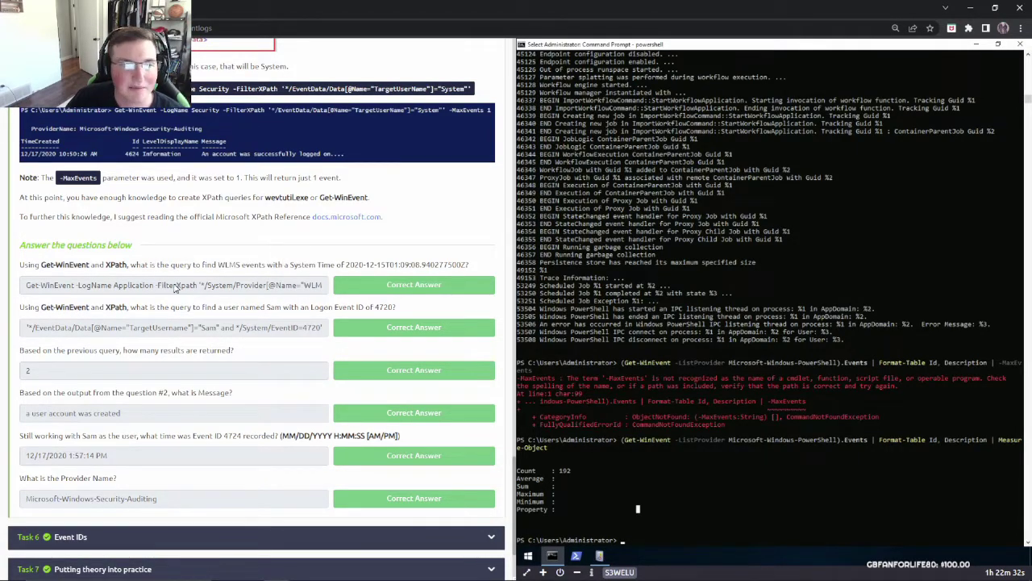
Highlight the Get-WinEvent -LogName Application -FilterXPath part of the first answer and check it against the TargetUserName example above
scroll(246, 249, up, 3)
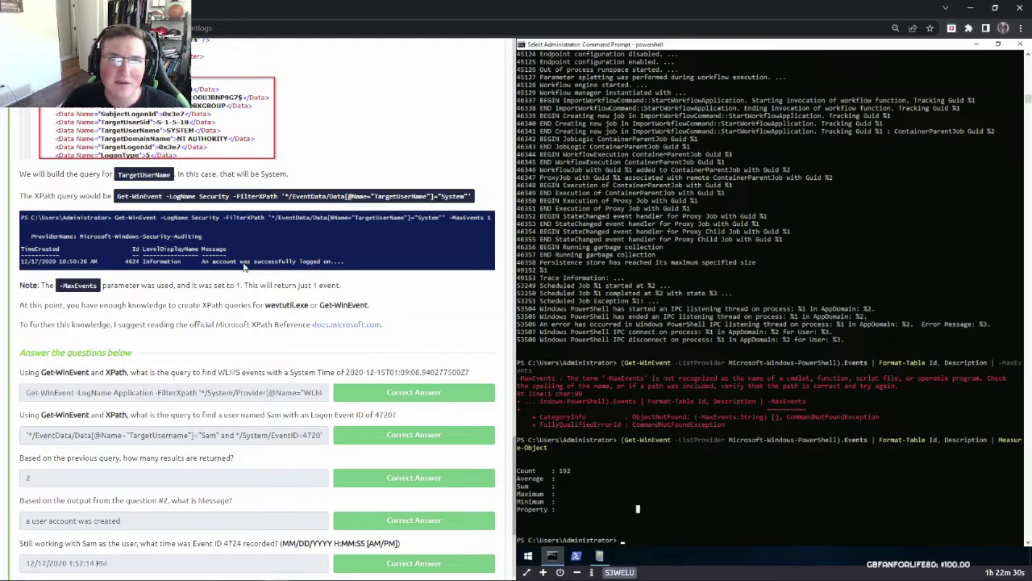
scroll(201, 274, down, 4)
scroll(174, 292, up, 3)
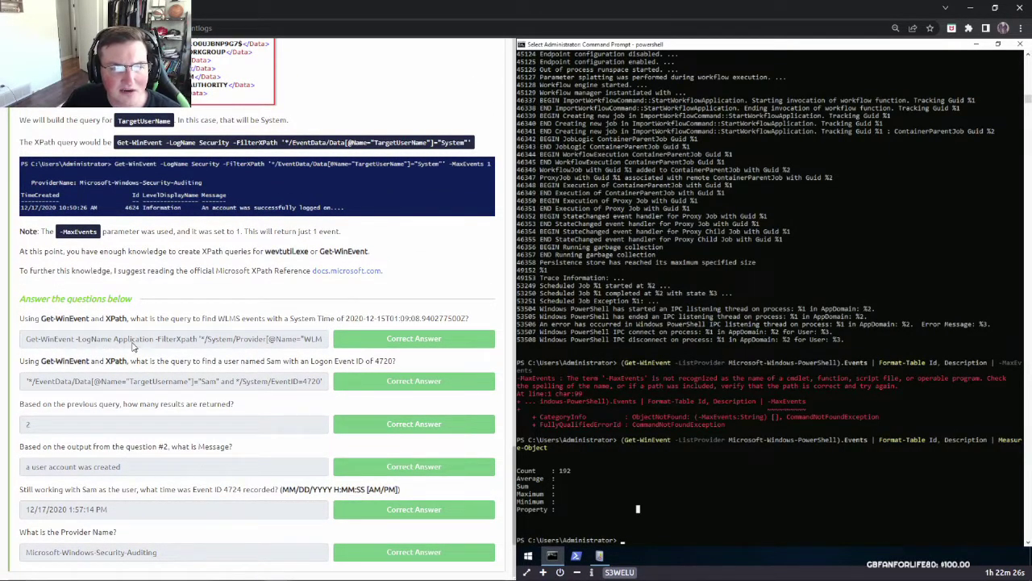
drag(200, 342, 26, 342)
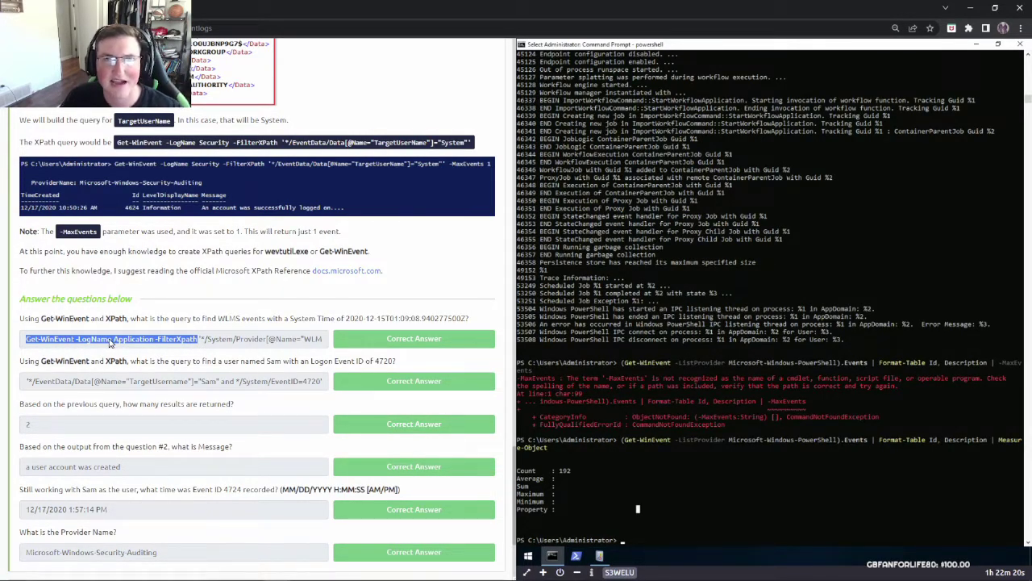
click(201, 341)
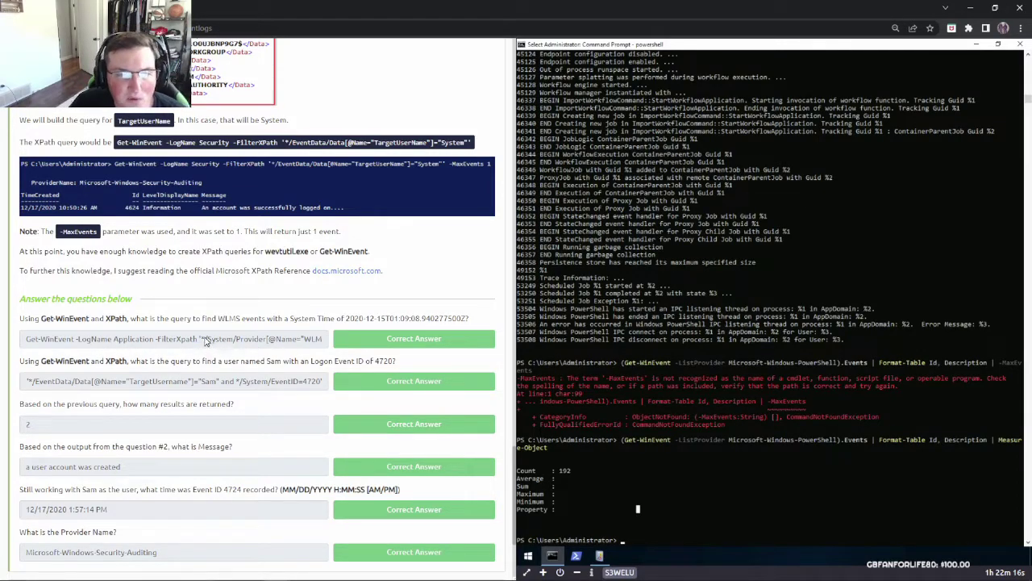
scroll(203, 342, up, 3)
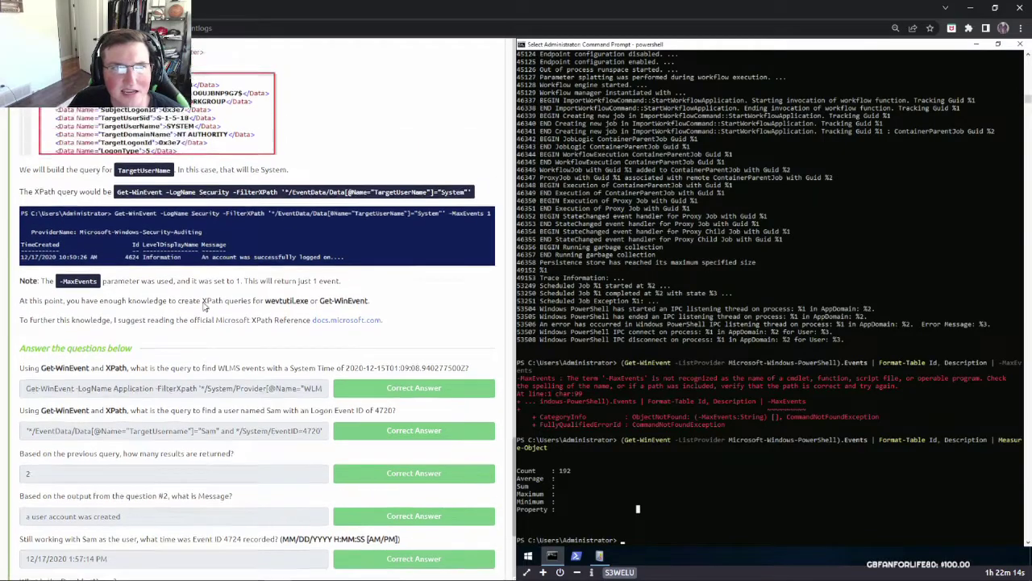
scroll(115, 170, down, 4)
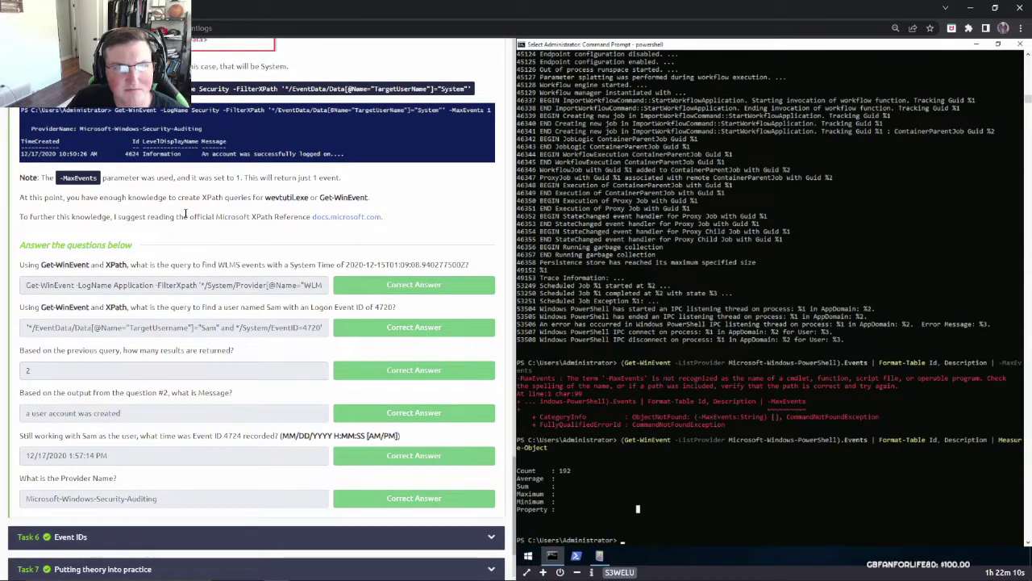
Compare the highlighted Provider Name WLMS condition in the EventID=101 example with the same part of the first answer
scroll(201, 266, up, 3)
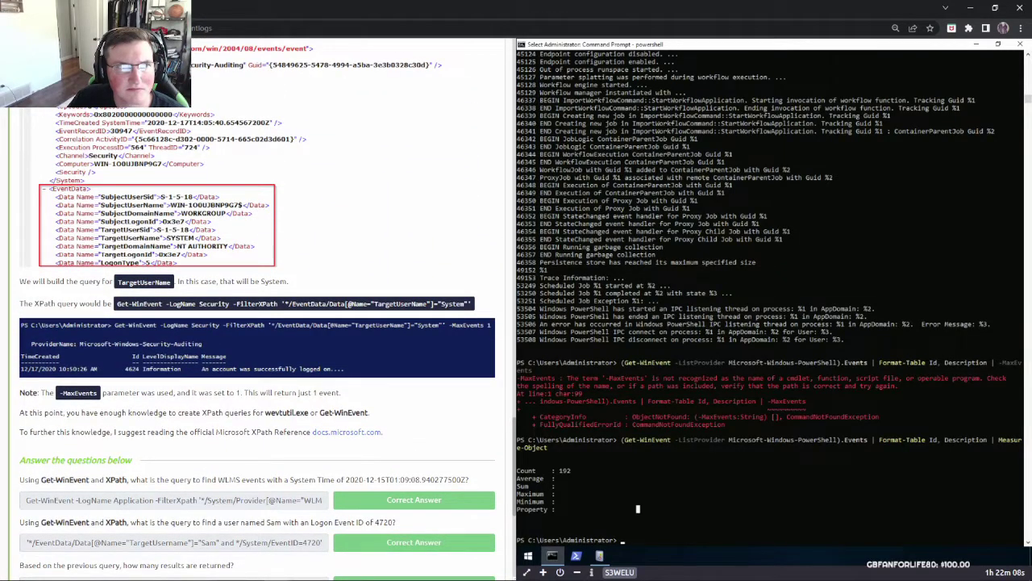
scroll(211, 223, down, 3)
scroll(105, 154, up, 4)
scroll(166, 304, down, 1)
scroll(154, 379, down, 1)
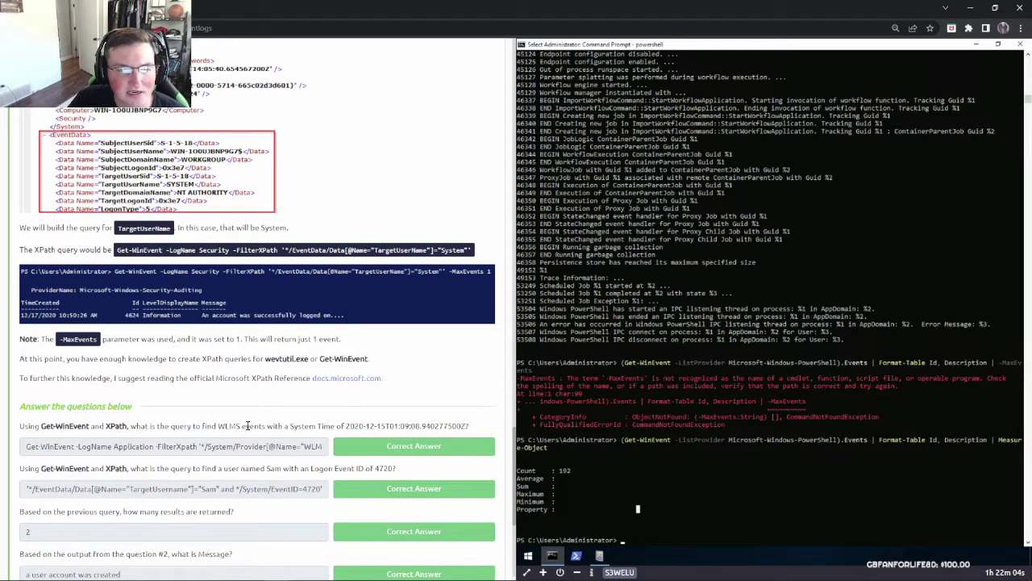
drag(211, 426, 263, 427)
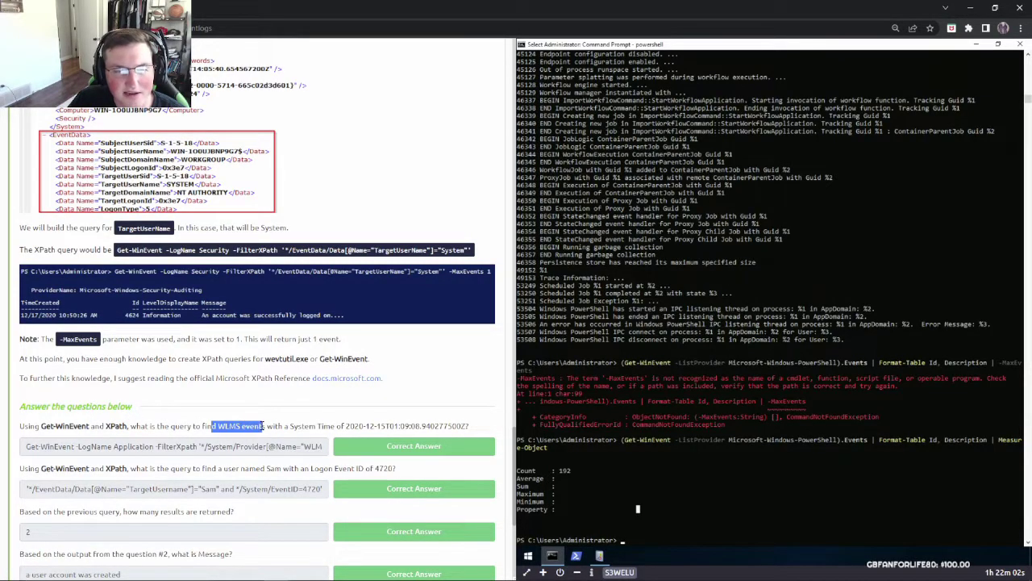
click(278, 407)
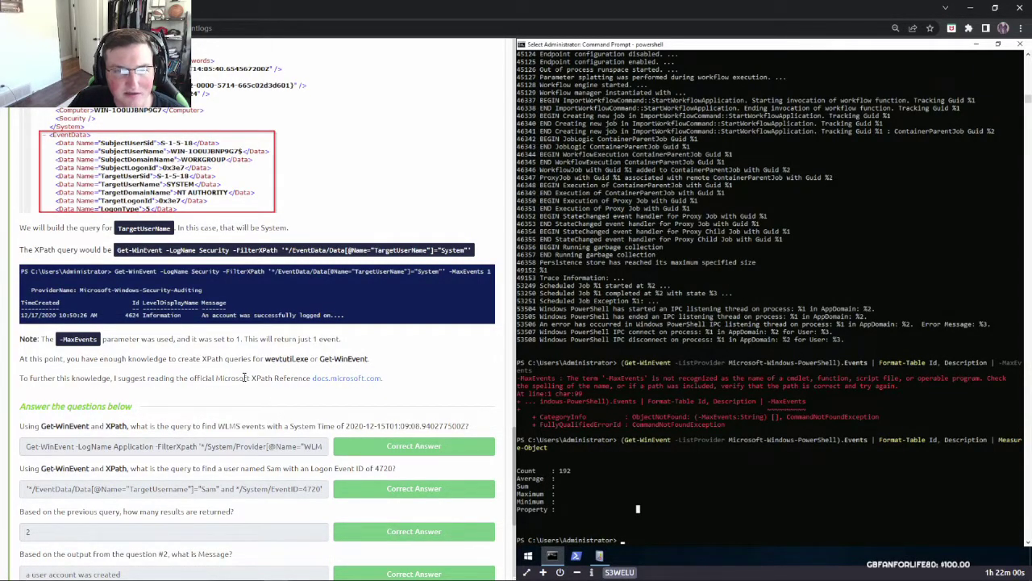
scroll(243, 377, up, 7)
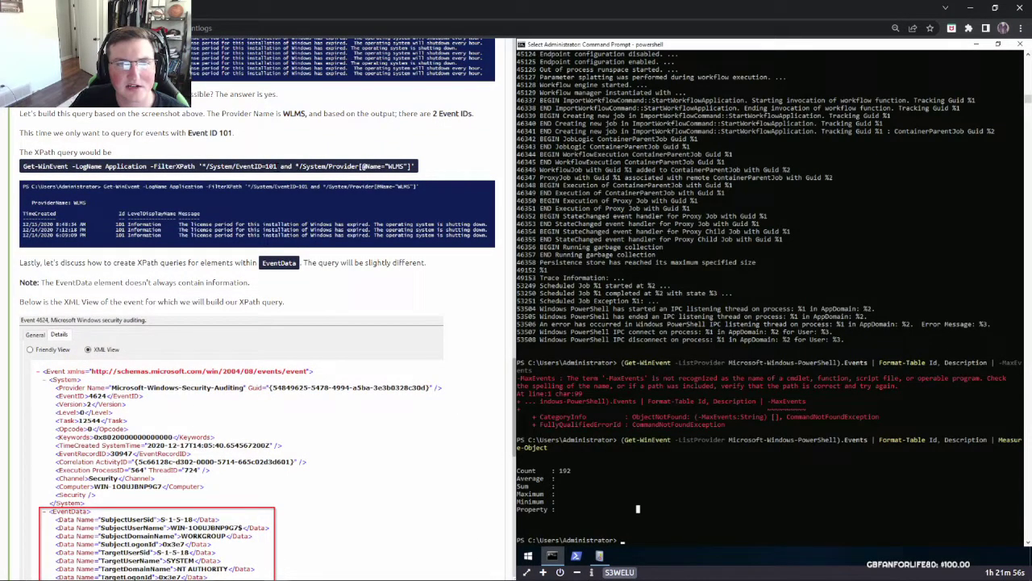
drag(293, 166, 418, 168)
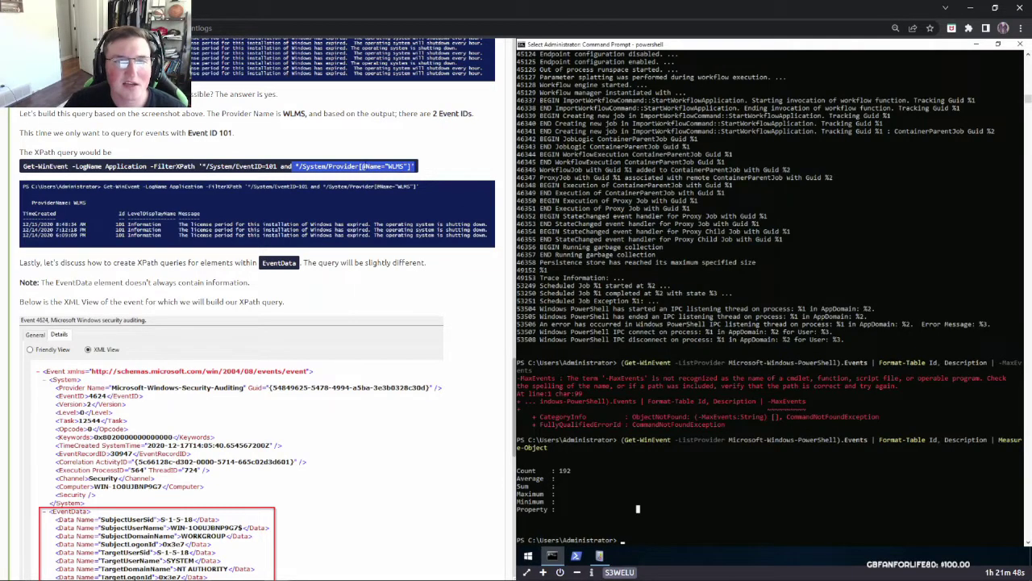
scroll(322, 297, down, 5)
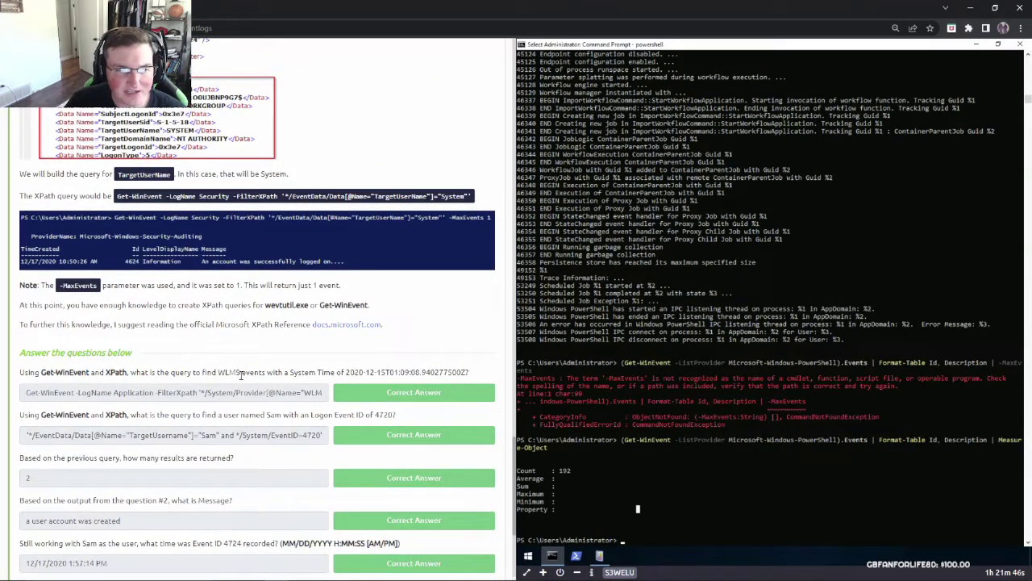
drag(202, 393, 296, 395)
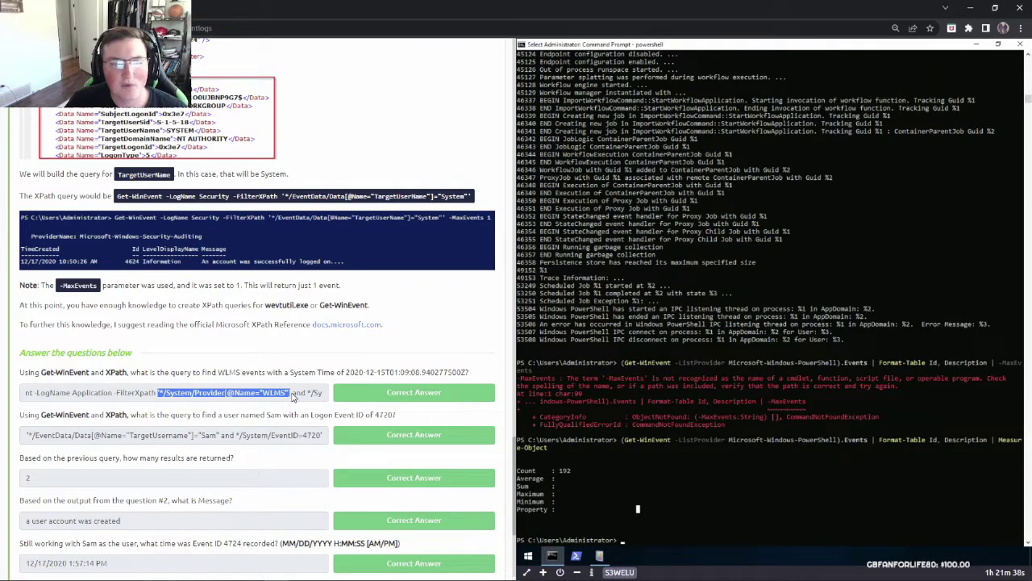
Highlight the */System/TimeCreated condition in the first answer and compare it with the TimeCreated SystemTime tag in the event XML example
drag(293, 395, 91, 398)
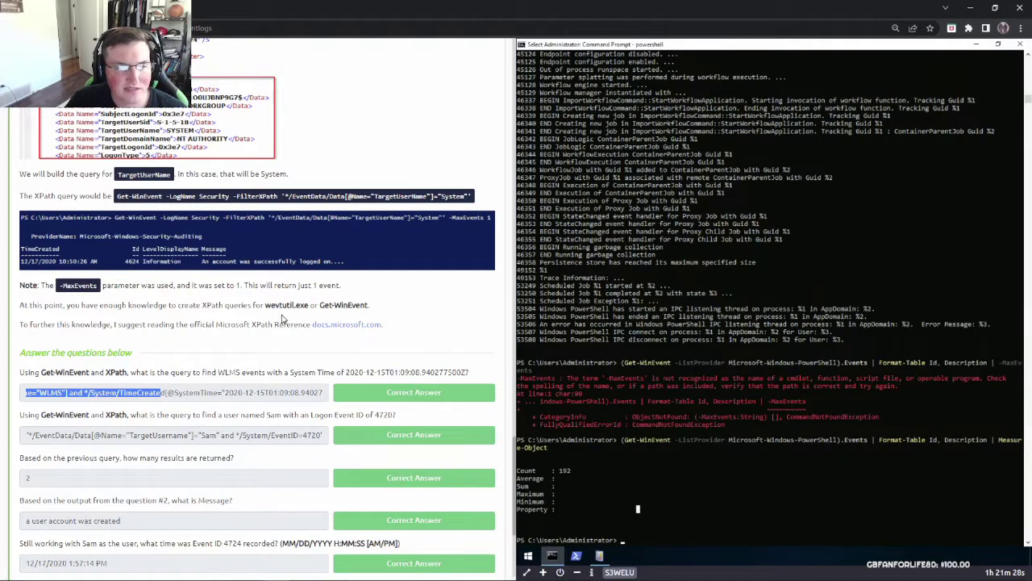
scroll(285, 318, up, 4)
scroll(325, 196, up, 1)
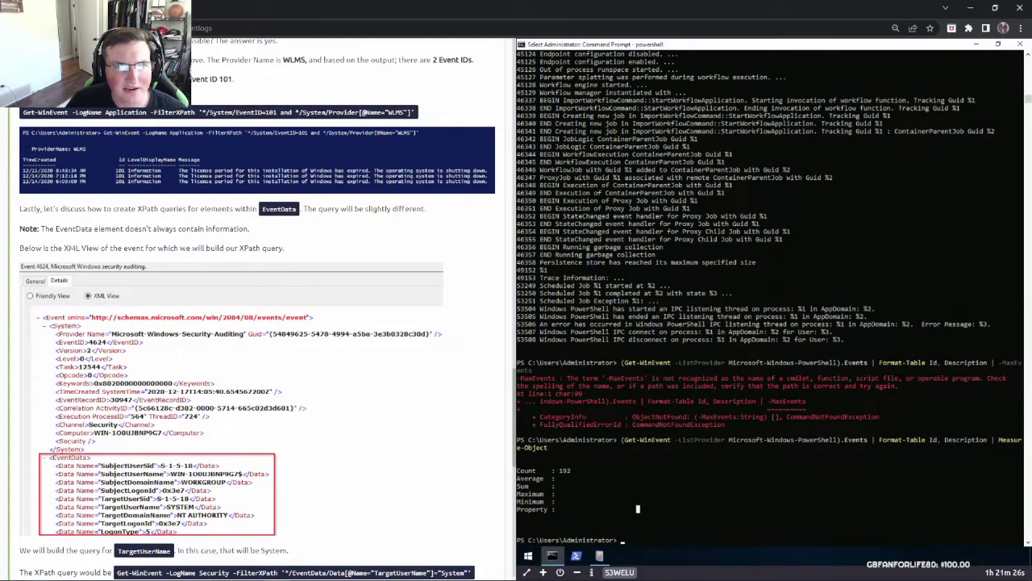
scroll(137, 216, down, 4)
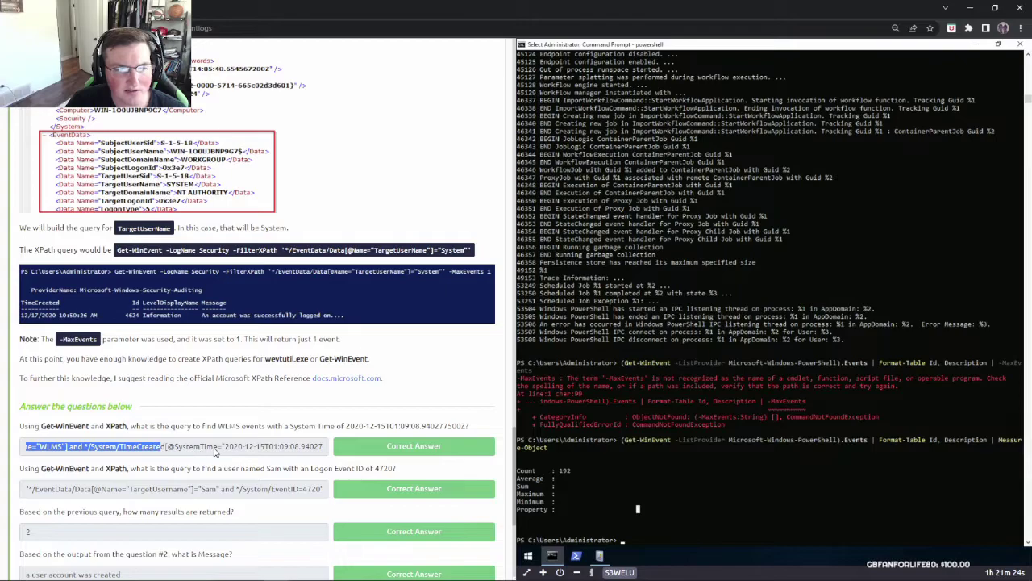
scroll(119, 377, up, 2)
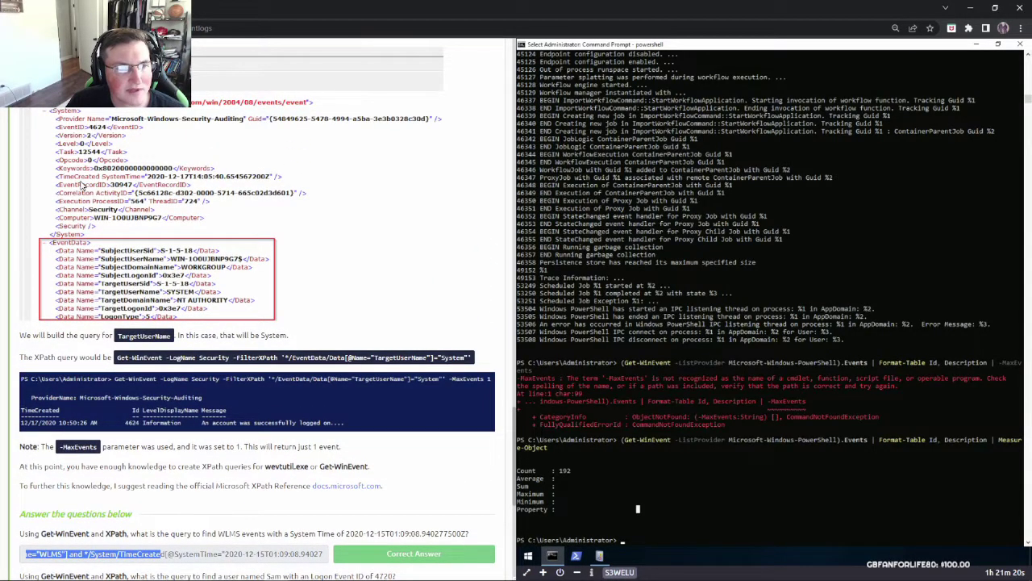
scroll(185, 298, down, 2)
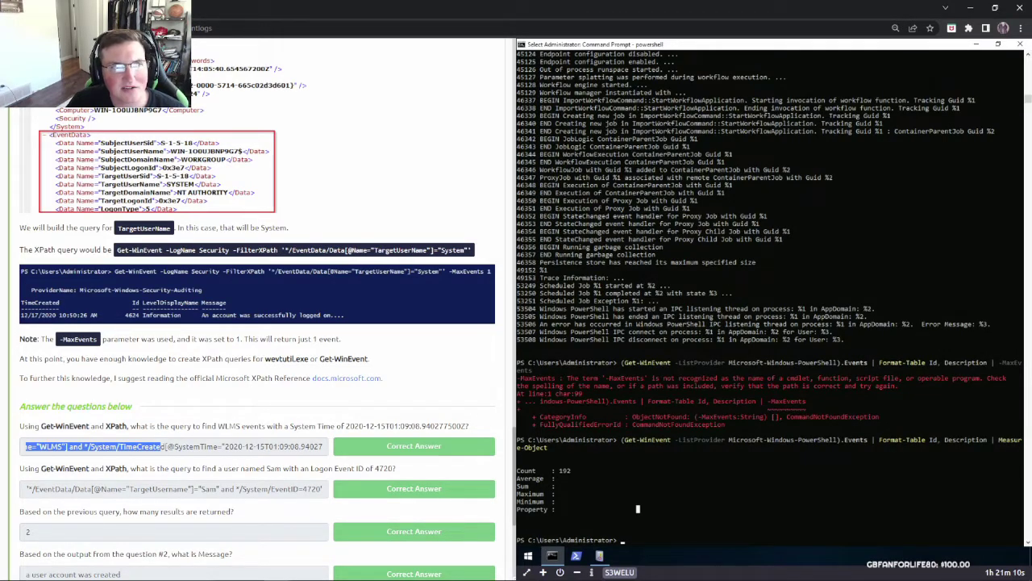
scroll(201, 295, down, 1)
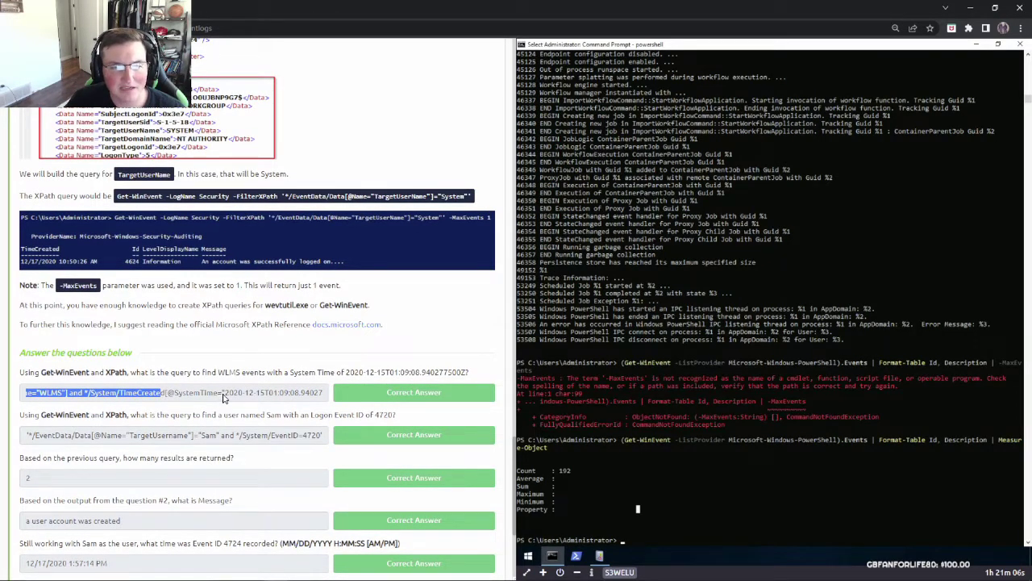
Highlight the System Time value in the first question and answer, and review the answered query from its end back to its start
drag(345, 373, 476, 373)
drag(245, 394, 342, 395)
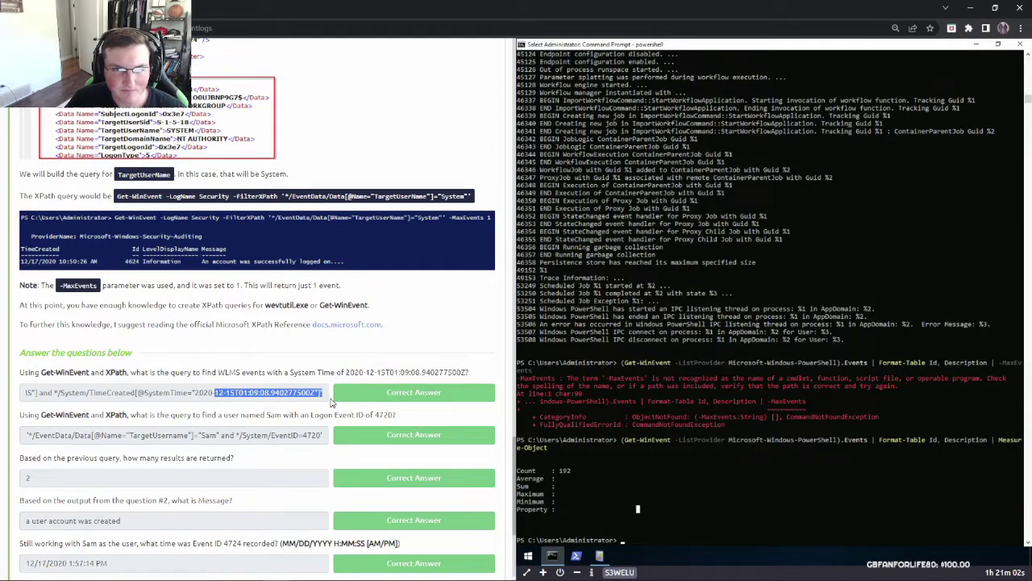
click(317, 398)
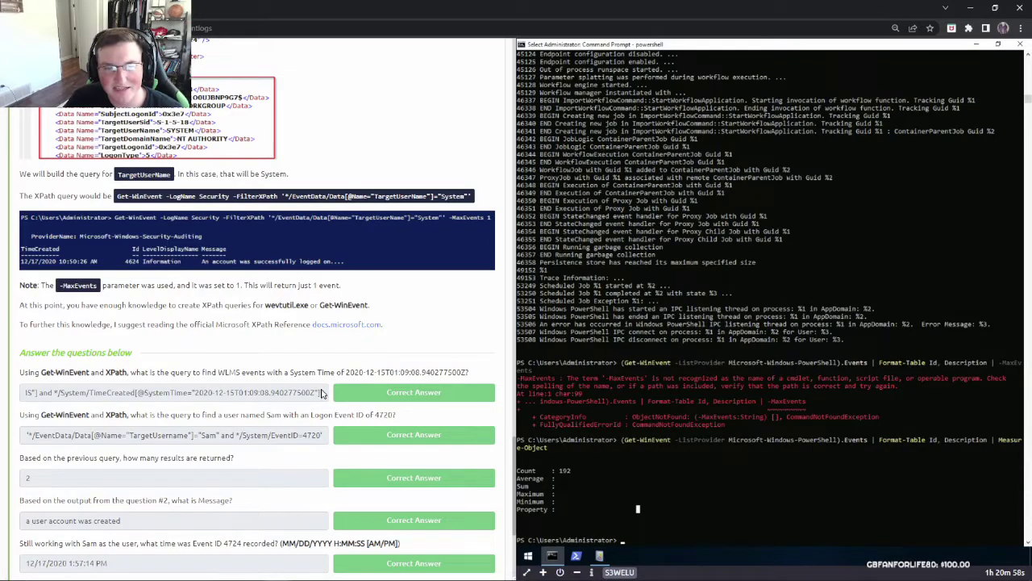
drag(322, 394, 6, 394)
click(102, 396)
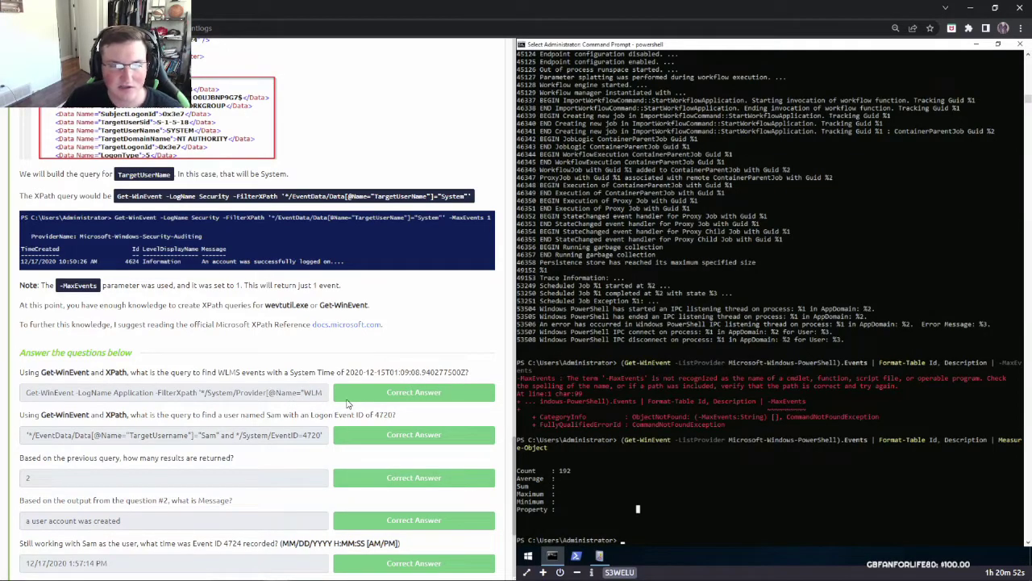
Following the second answer, recall the Security log TargetUsername query at the PowerShell prompt and set its EventID to 4720
scroll(153, 335, down, 1)
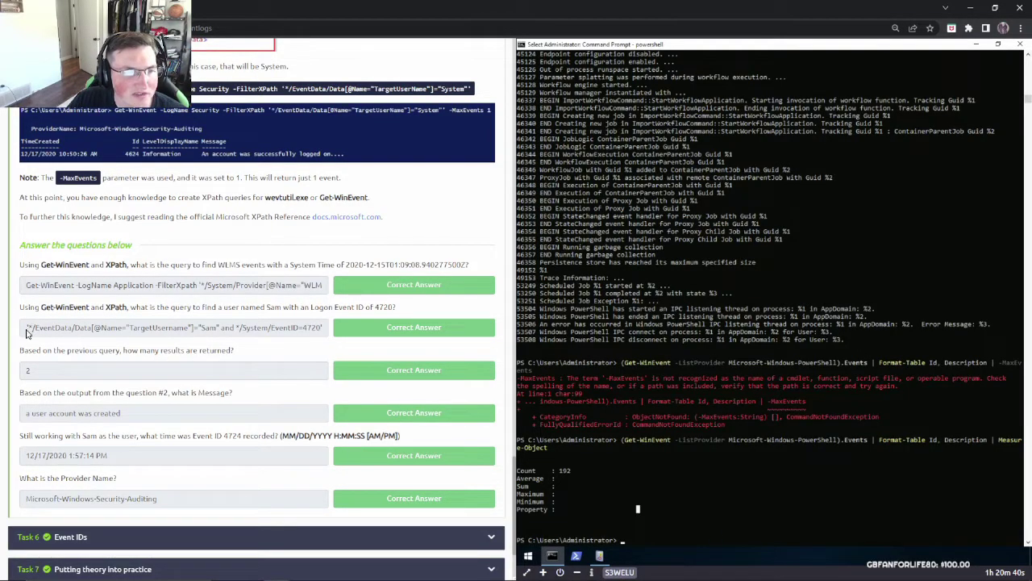
drag(32, 329, 125, 329)
click(133, 329)
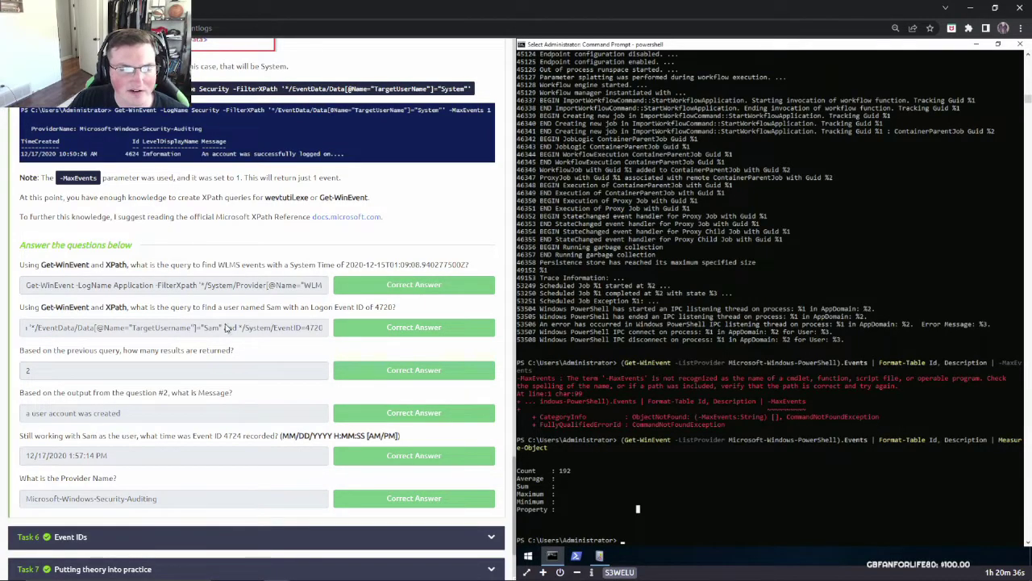
key(Up)
key(Up)
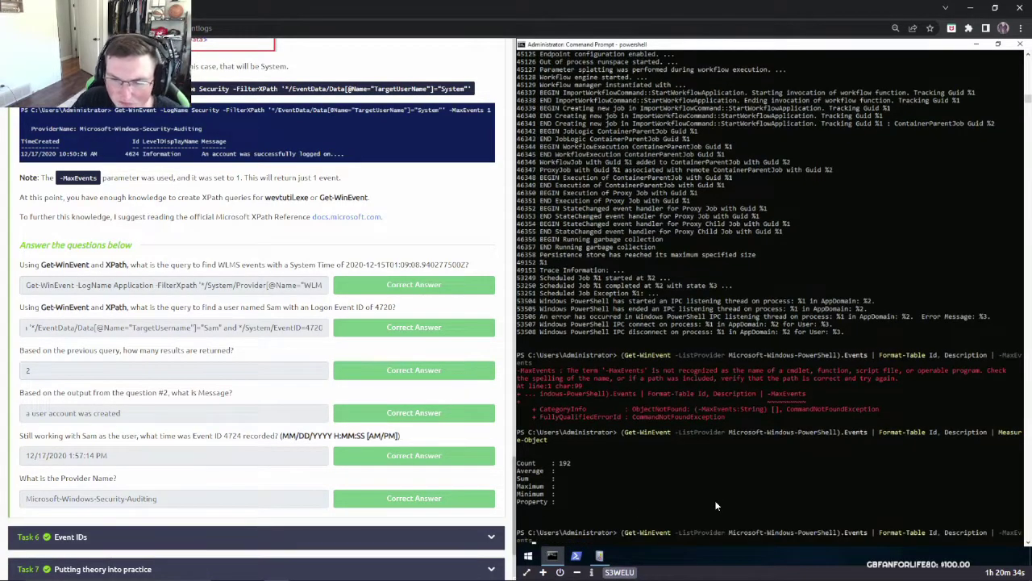
key(Up)
key(Up)
key(Up)
key(Up)
key(Up)
key(Up)
key(Up)
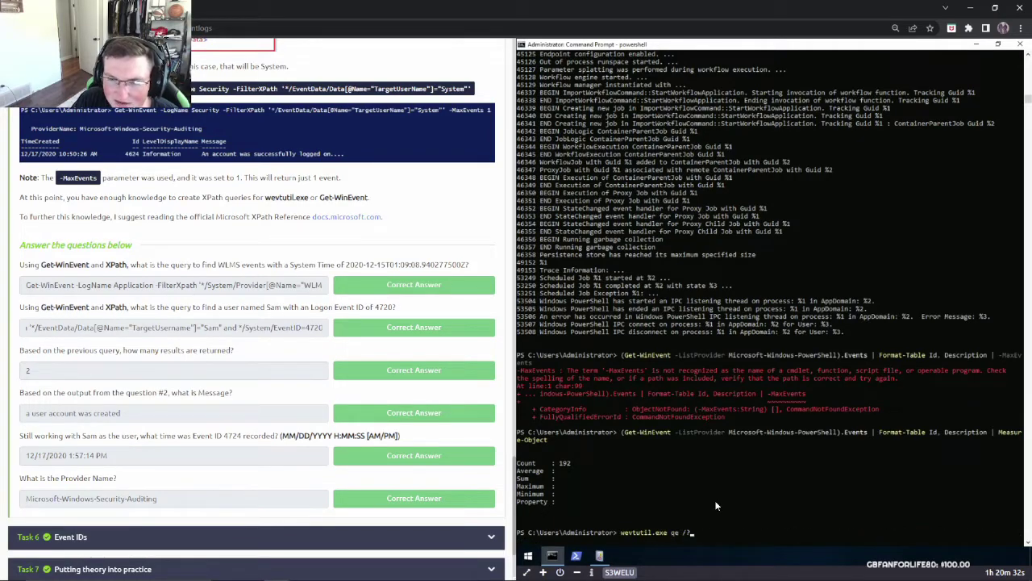
key(BackSpace)
text(0)
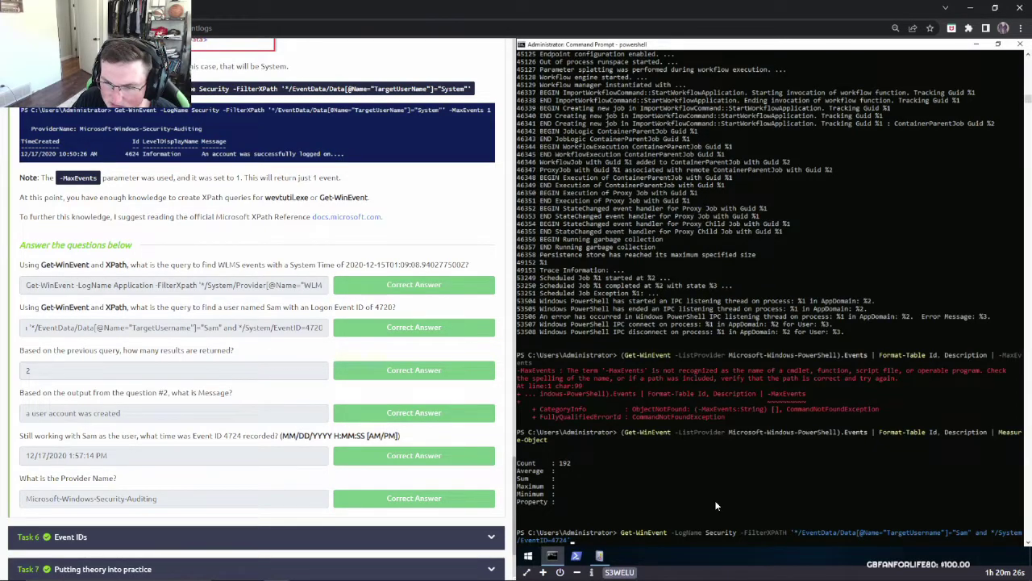
key(BackSpace)
text(0)
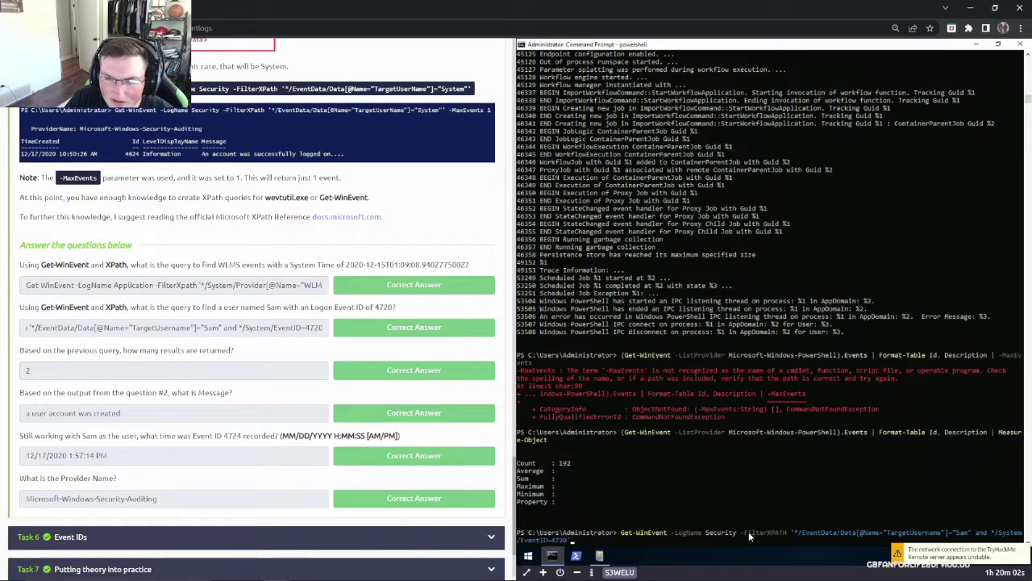
Compare the EventData and System/EventID conditions of the prepared Security log query with the matching elements in the event 4624 XML example
click(742, 532)
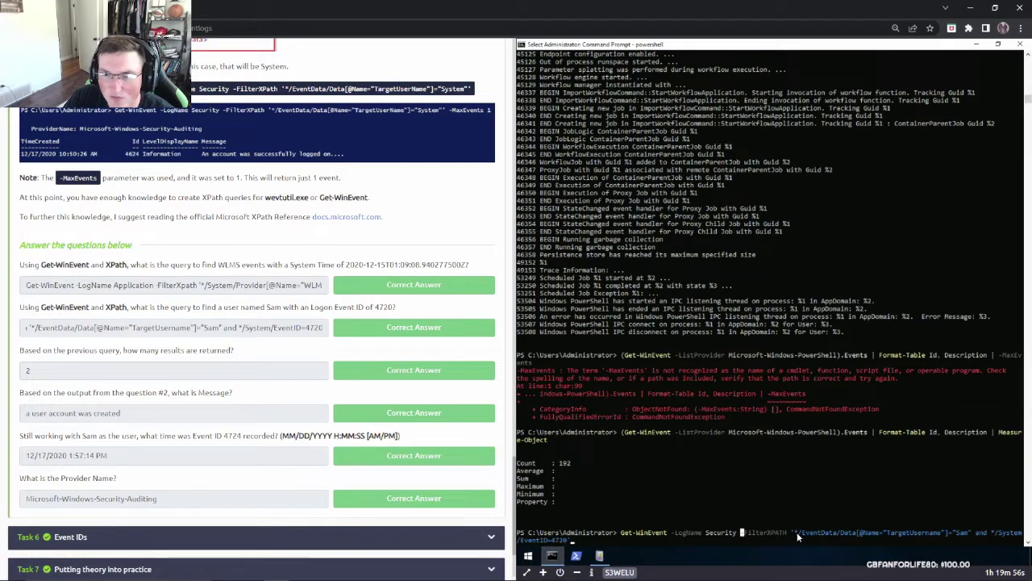
click(796, 532)
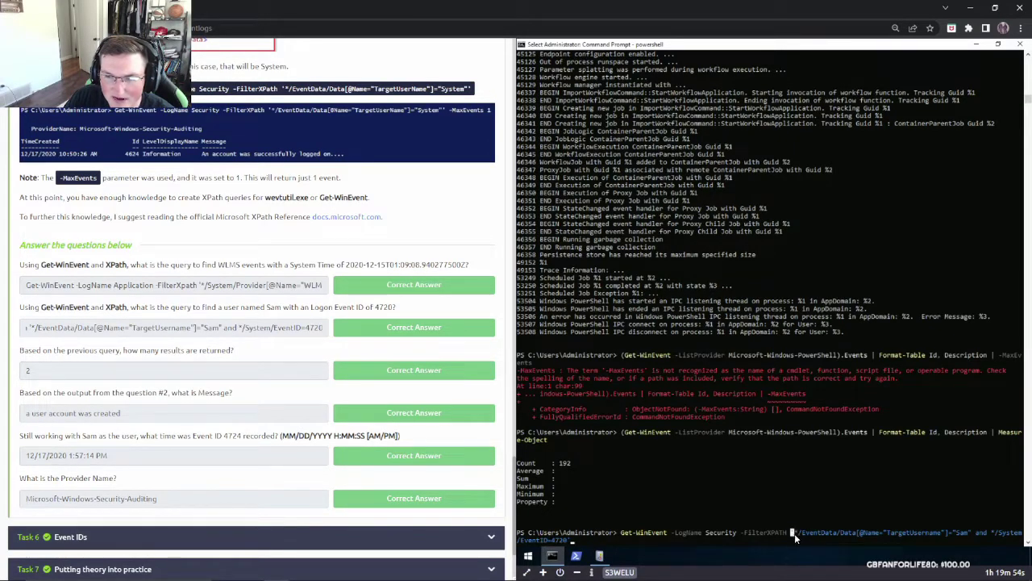
scroll(266, 306, up, 1)
scroll(266, 306, up, 5)
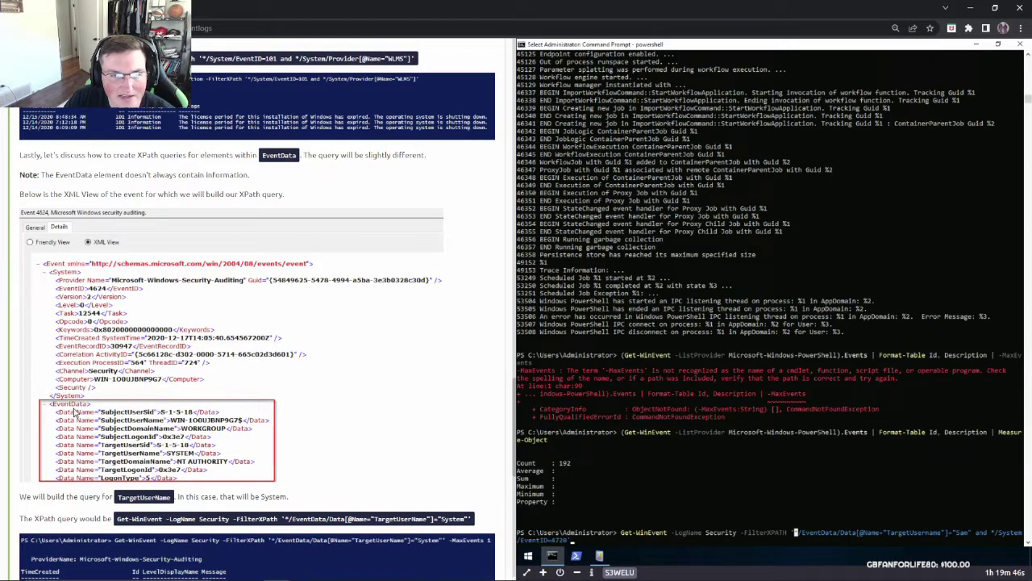
scroll(836, 517, down, 1)
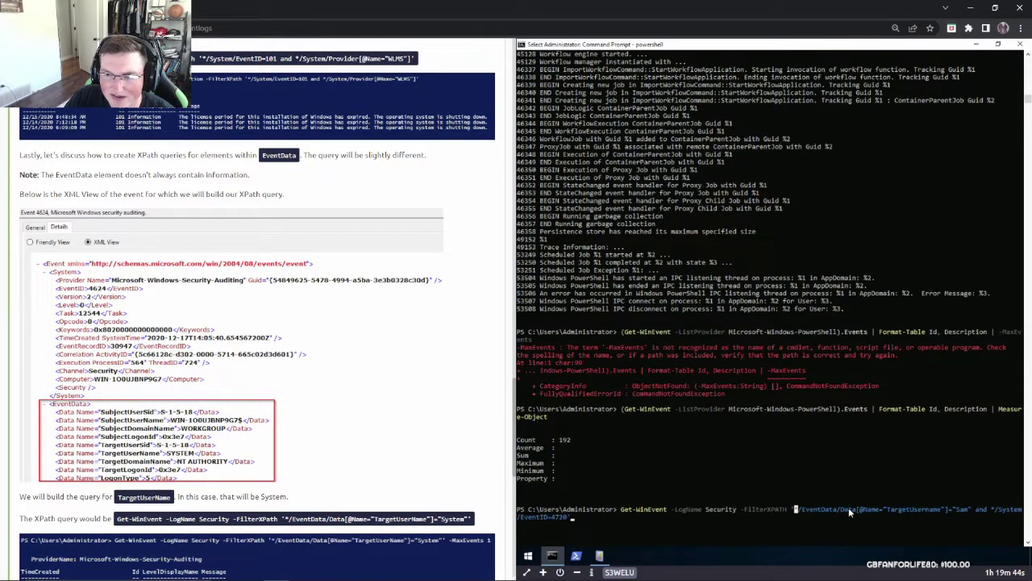
scroll(847, 510, down, 2)
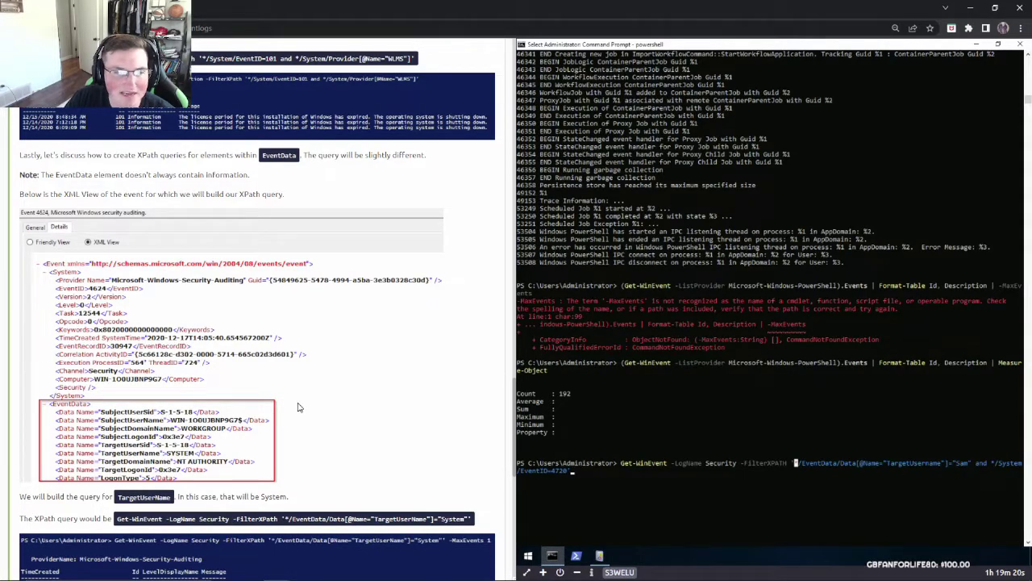
scroll(295, 407, down, 5)
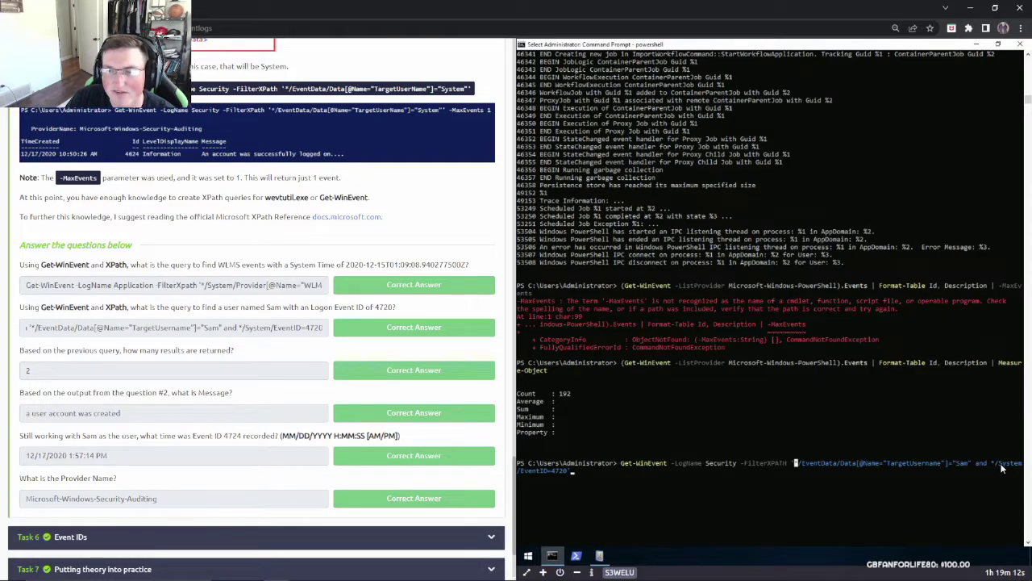
scroll(259, 333, up, 3)
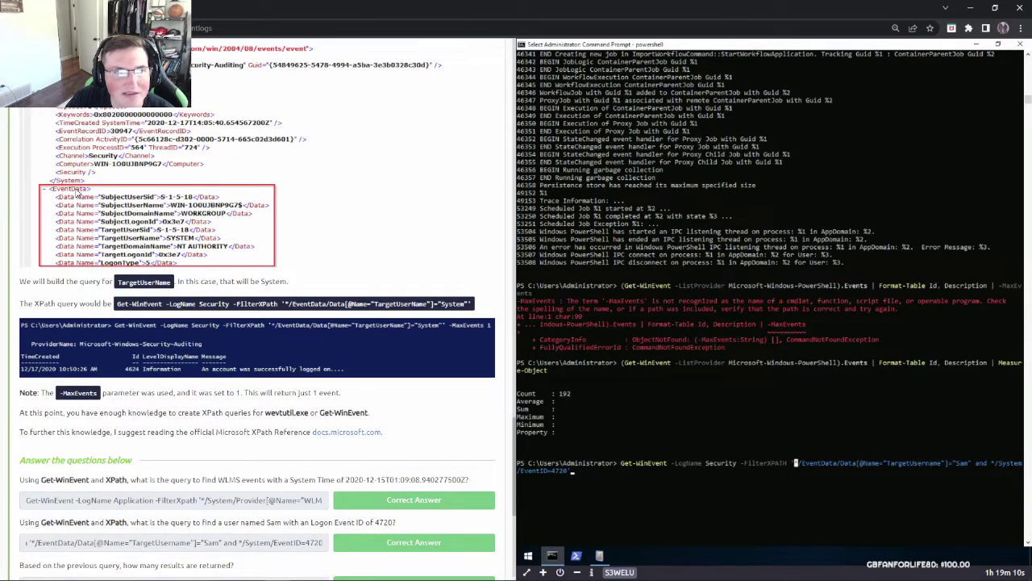
scroll(118, 251, up, 2)
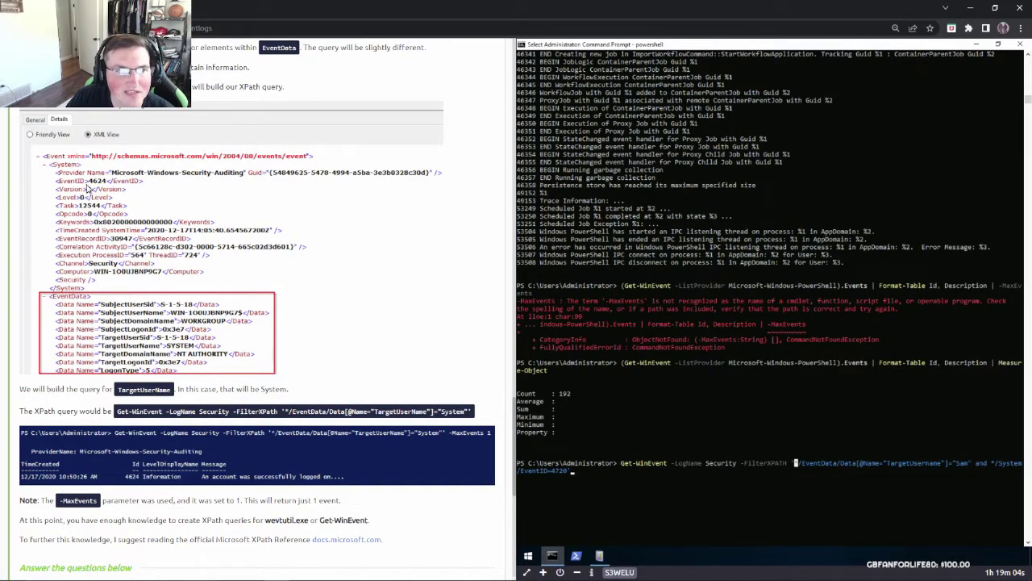
scroll(610, 462, down, 3)
Reconnect the remote machine, run the prepared TargetUsername query with EventID=4720, and compare the output with the Message answer
key(Escape)
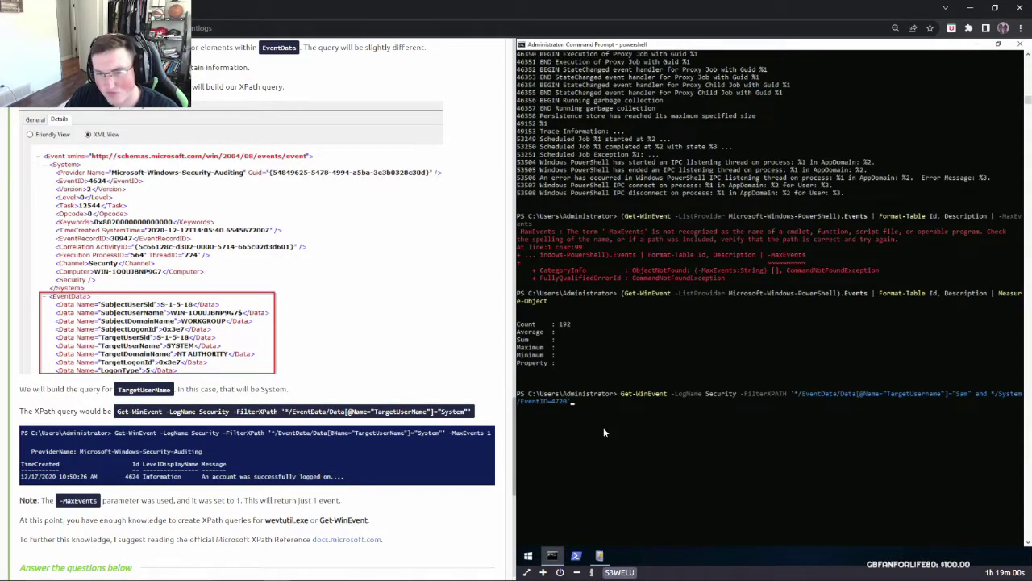
click(620, 572)
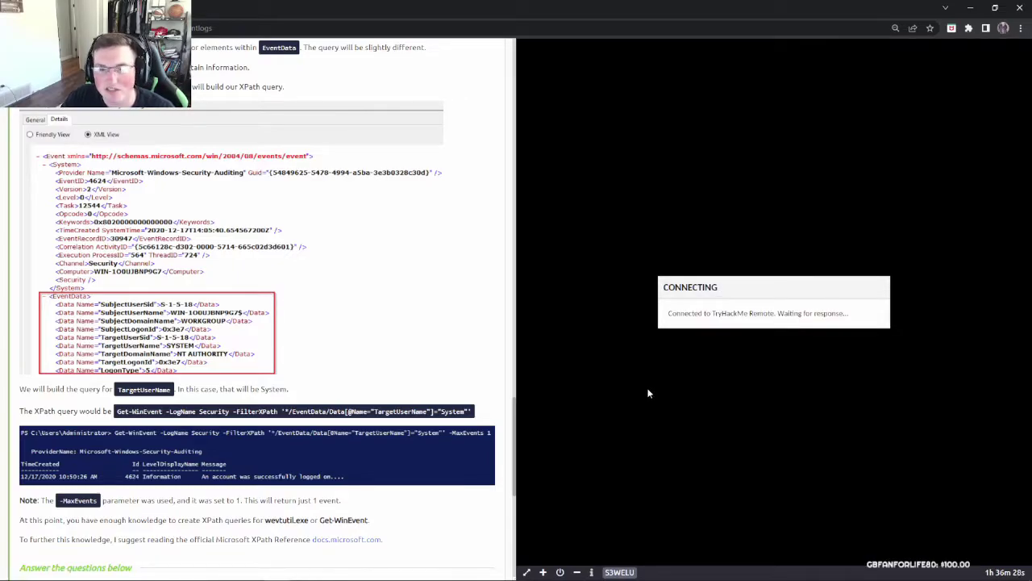
scroll(420, 391, down, 5)
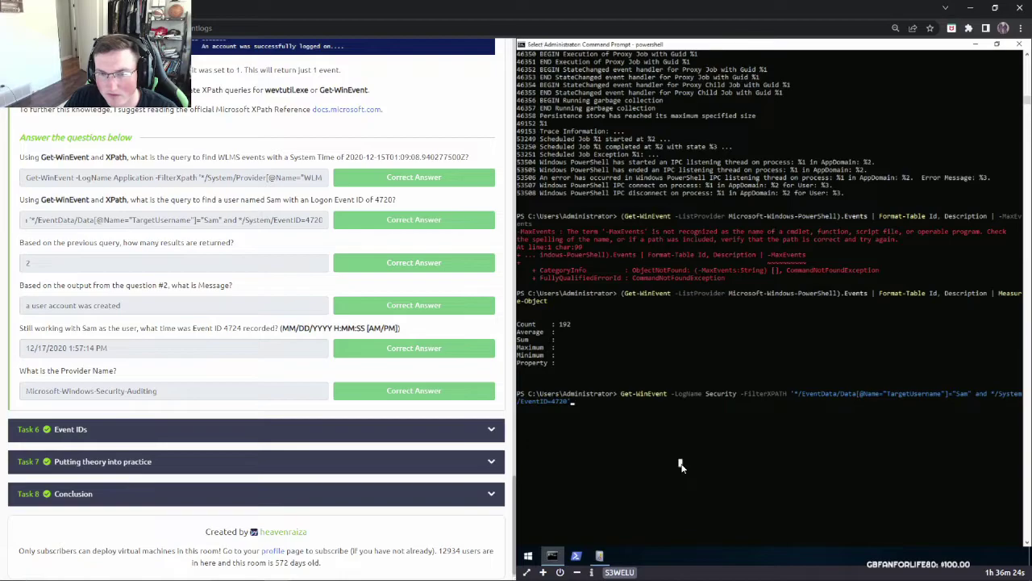
key(Return)
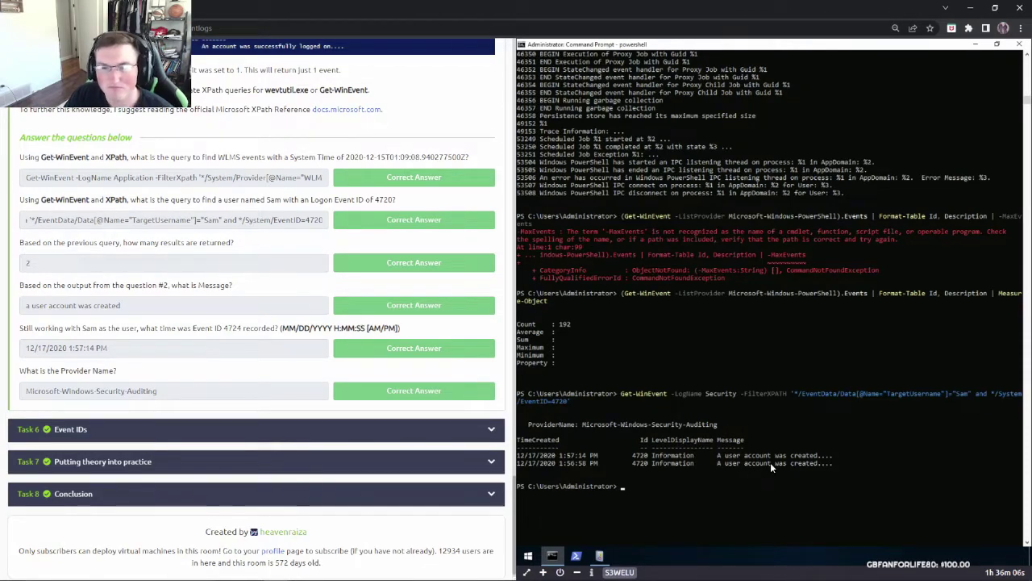
drag(131, 307, 21, 305)
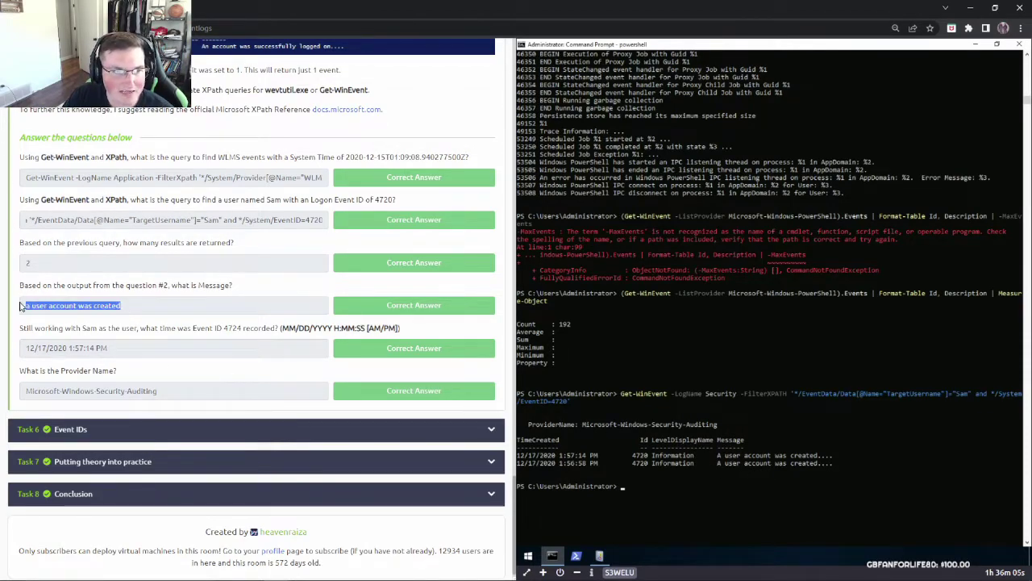
click(176, 313)
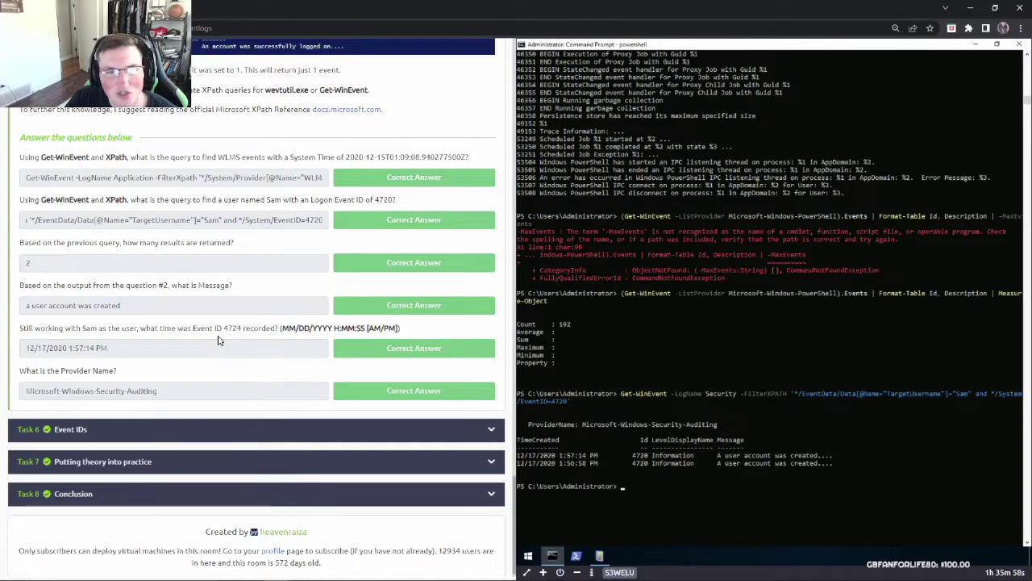
Recall the Security log TargetUsername query with EventID=4724 at the PowerShell prompt and run it
click(637, 495)
key(Up)
key(Up)
key(Up)
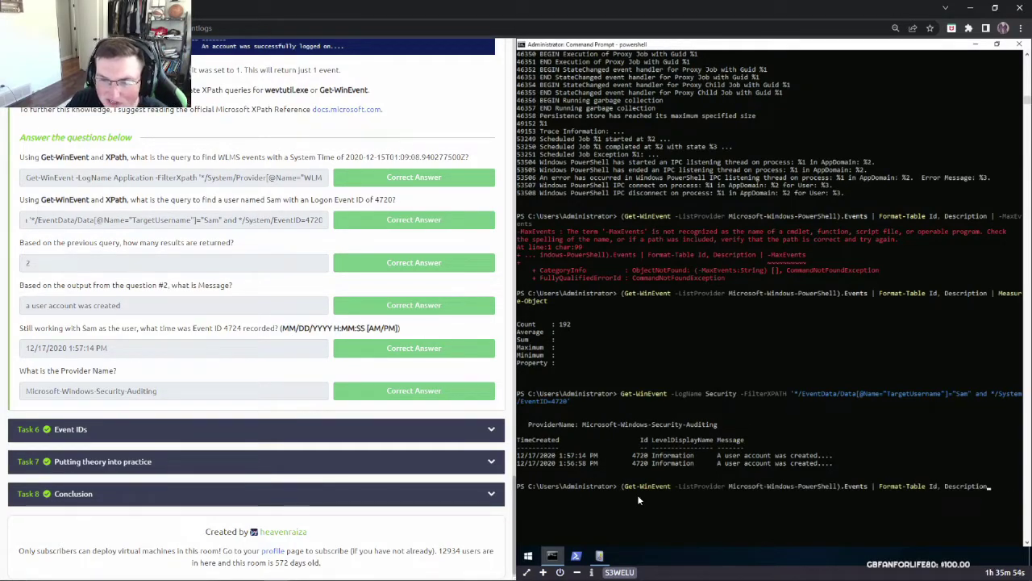
key(Up)
key(Up)
key(Up)
key(Up)
key(Up)
key(Up)
key(Up)
key(Up)
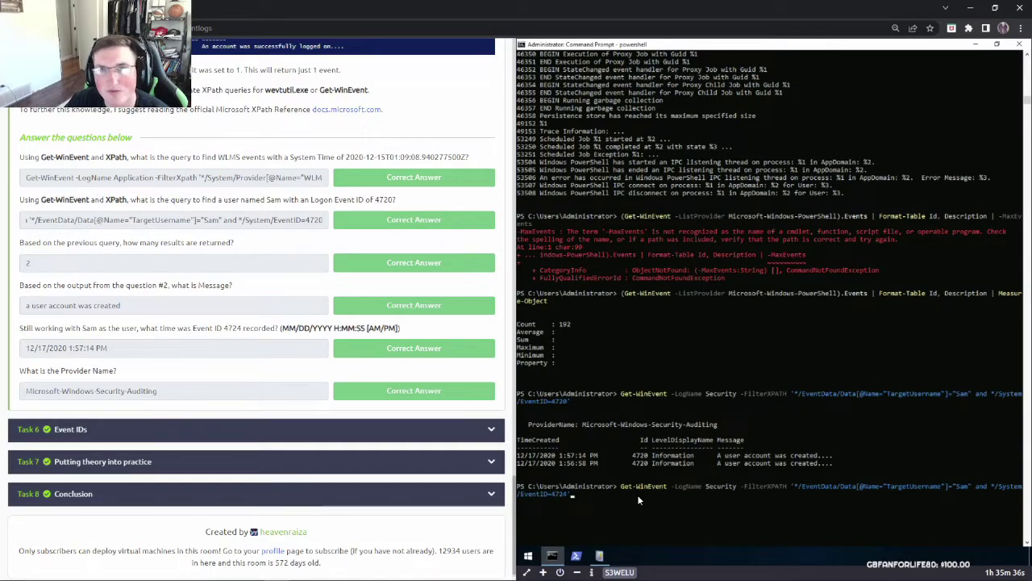
key(Return)
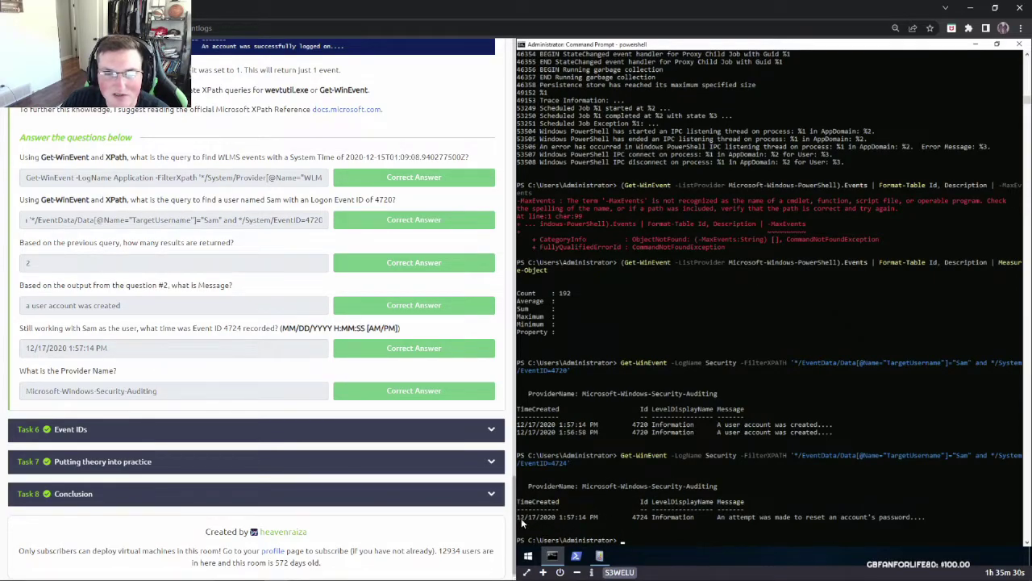
Highlight the TimeCreated value of event 4724 and compare it and the ProviderName with the last two Task 5 answers
drag(517, 518, 601, 521)
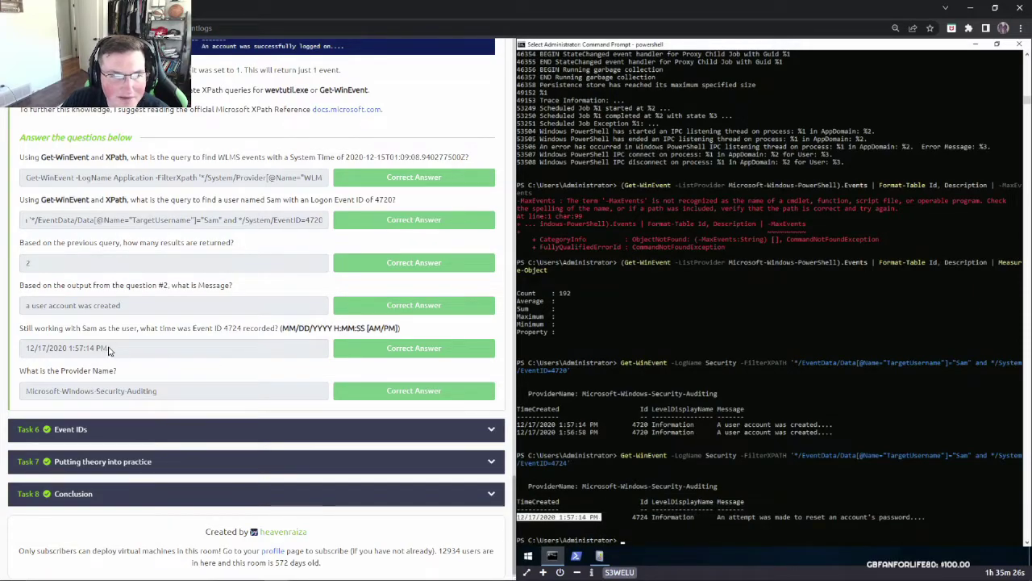
scroll(108, 351, down, 1)
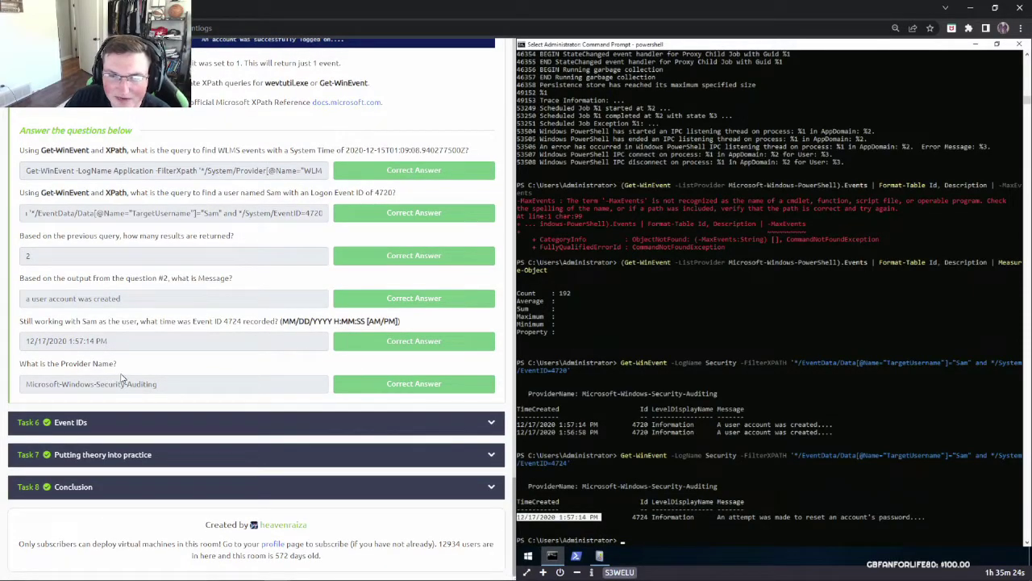
click(554, 500)
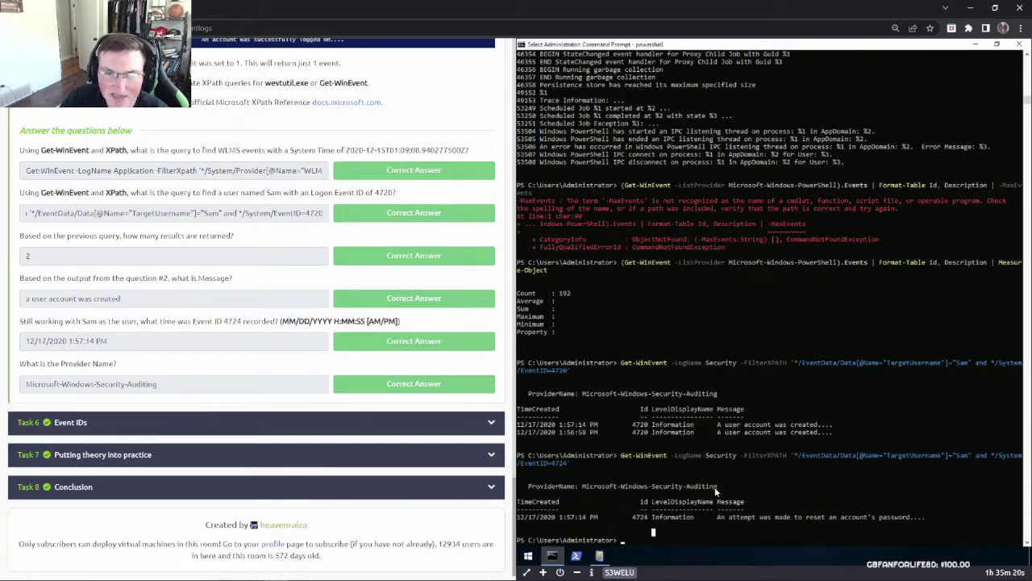
Open Task 6 Event IDs and go to the beginning of its text
click(399, 422)
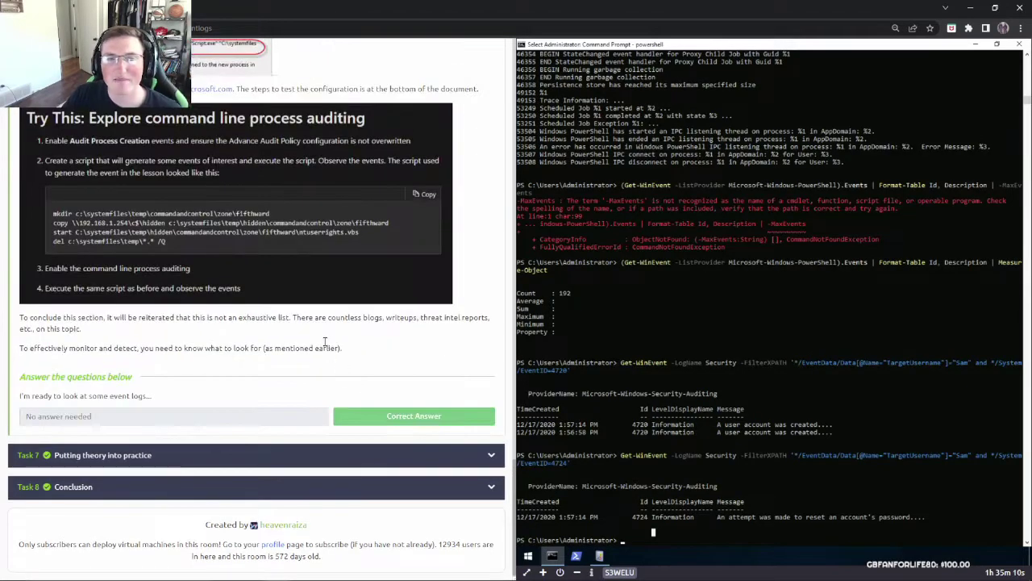
scroll(348, 399, up, 10)
scroll(348, 399, up, 10)
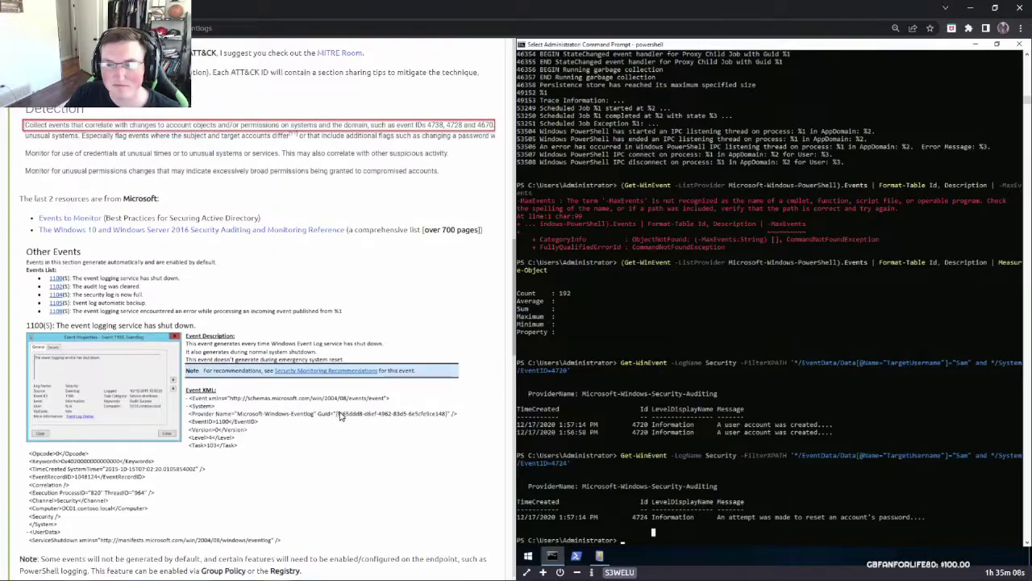
scroll(329, 407, up, 6)
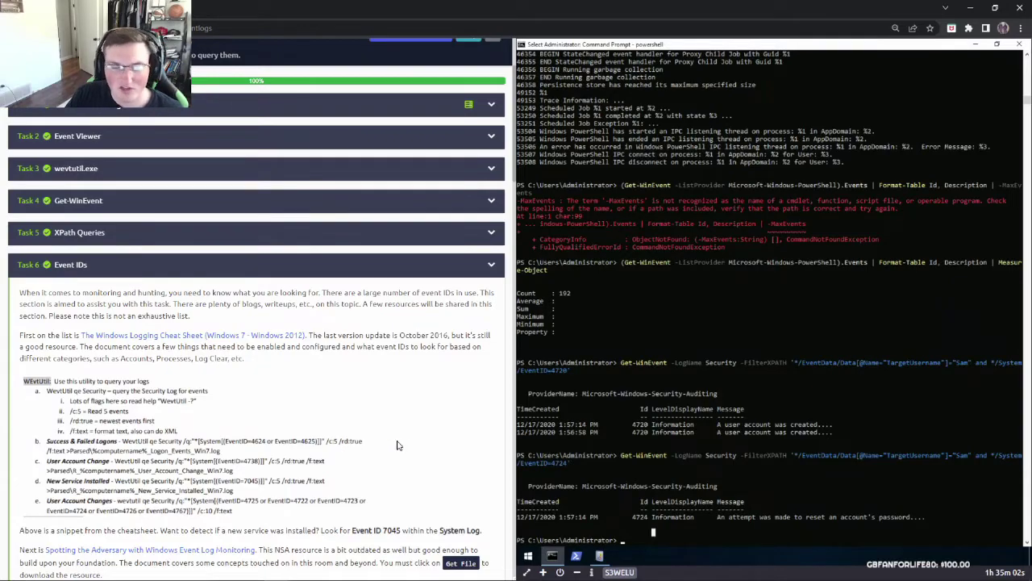
Read through the Task 6 resources, from the Windows Logging Cheat Sheet and firewall events to MITRE ATT&CK detection and the Microsoft references
scroll(185, 383, down, 2)
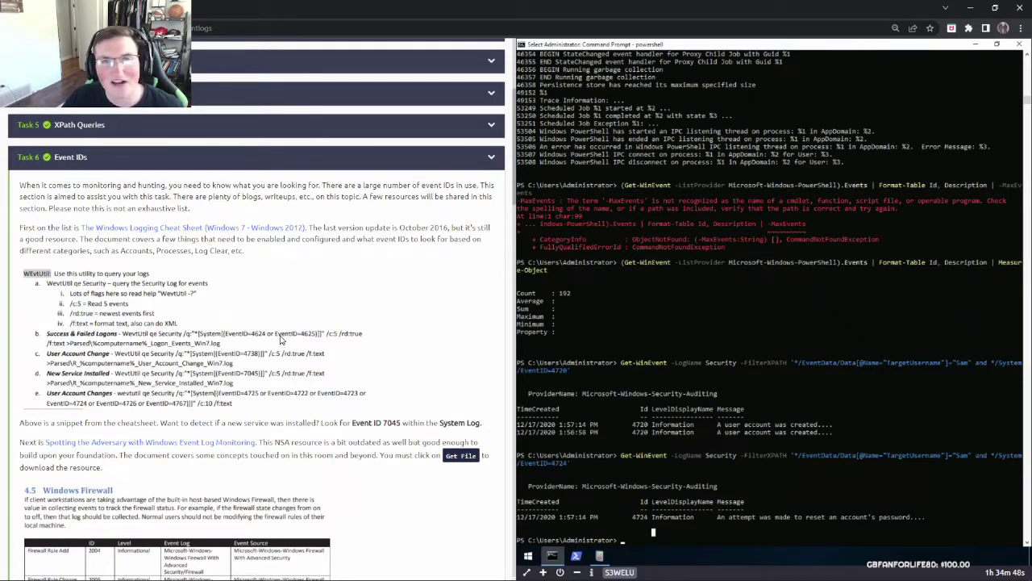
scroll(208, 239, down, 2)
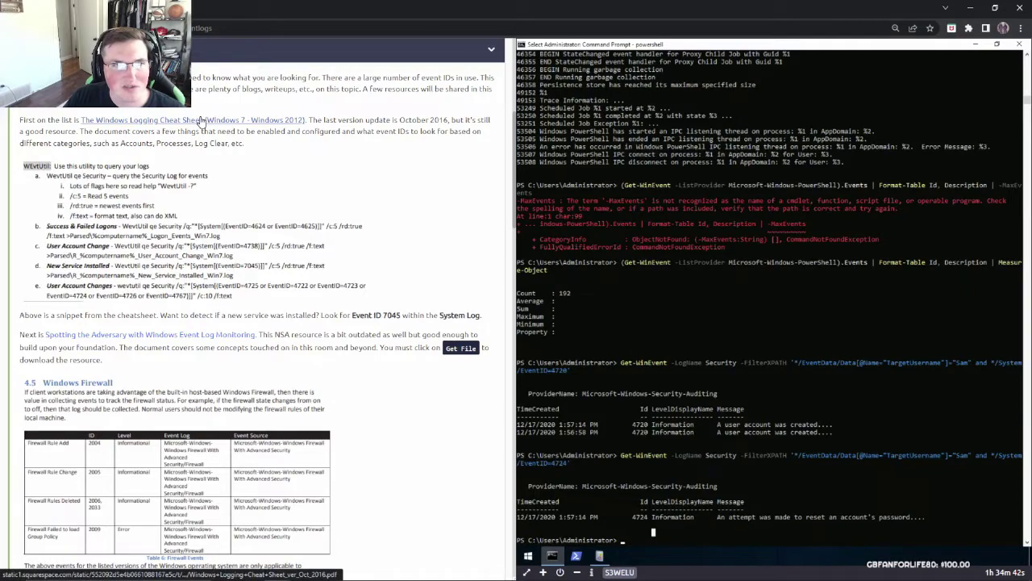
scroll(191, 130, down, 1)
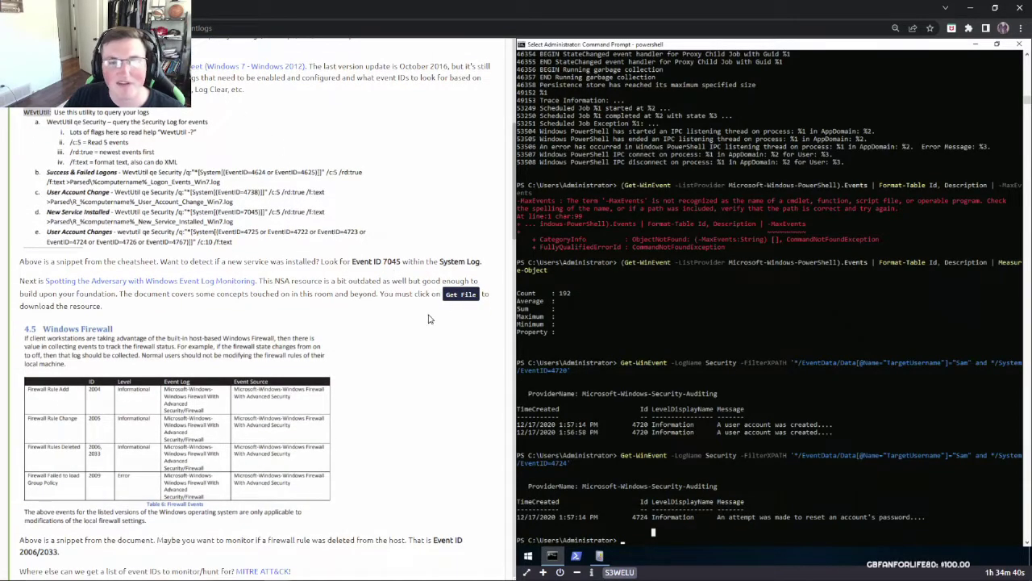
scroll(350, 309, down, 1)
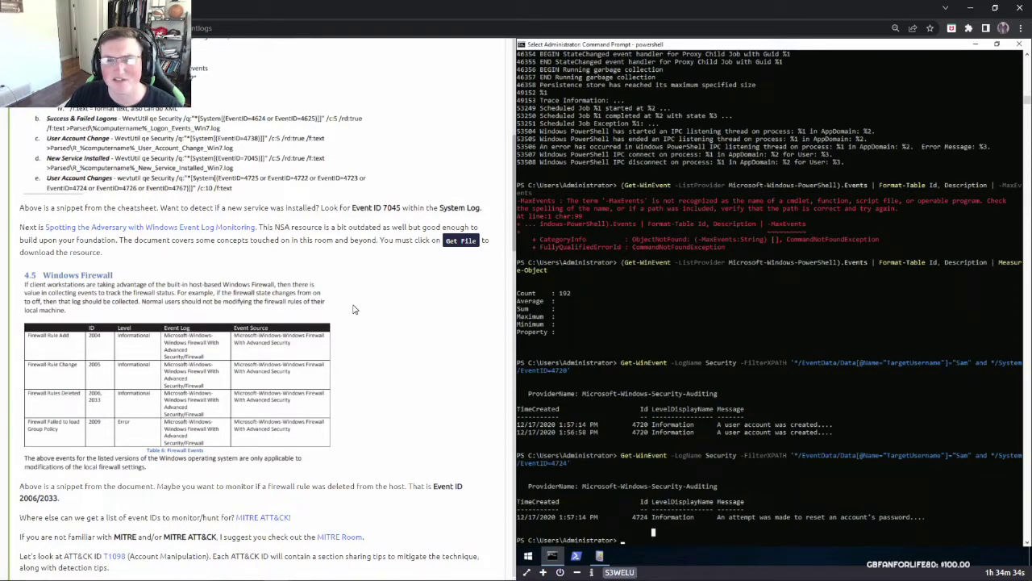
scroll(352, 309, down, 4)
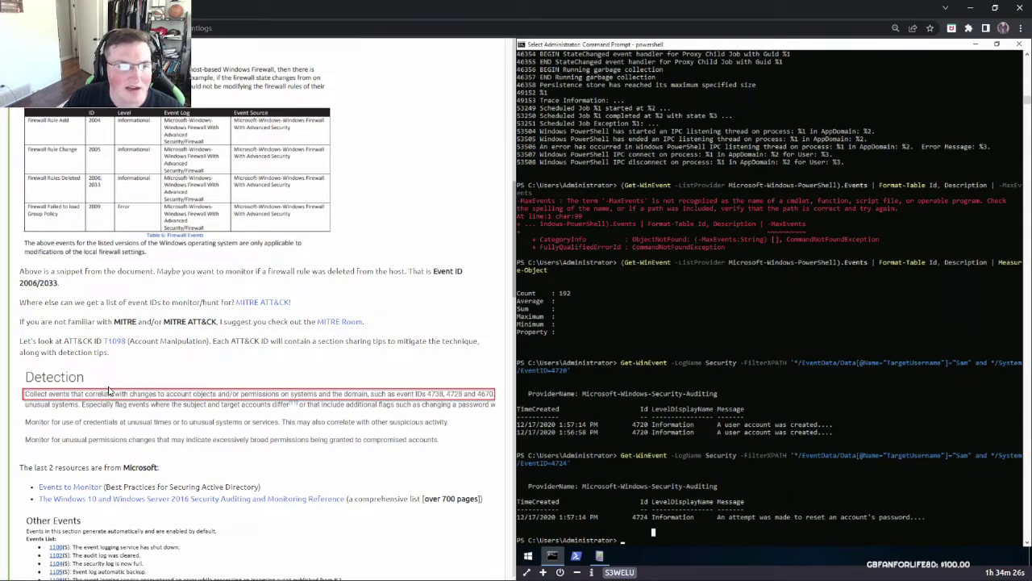
scroll(164, 372, down, 2)
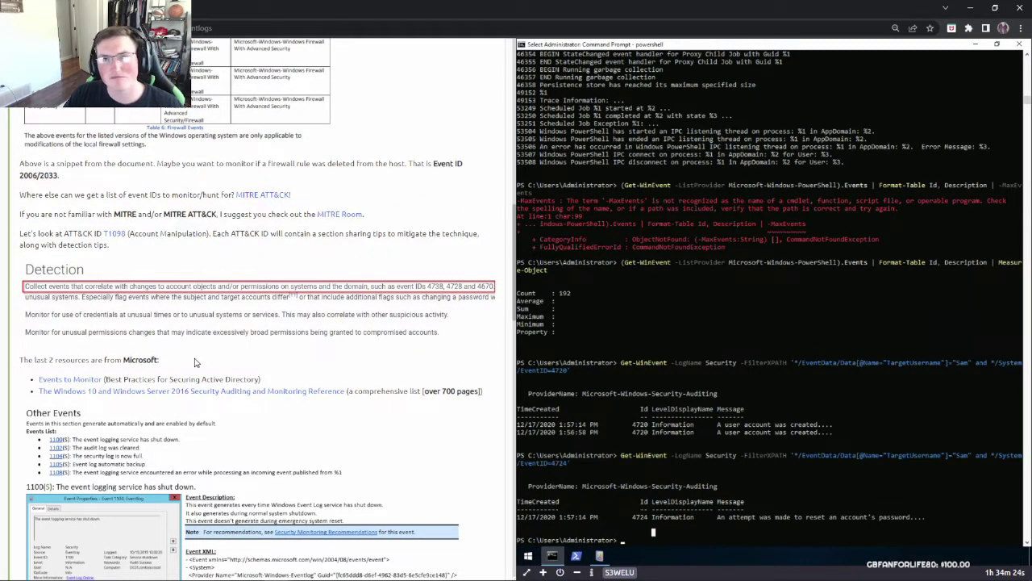
scroll(194, 363, down, 1)
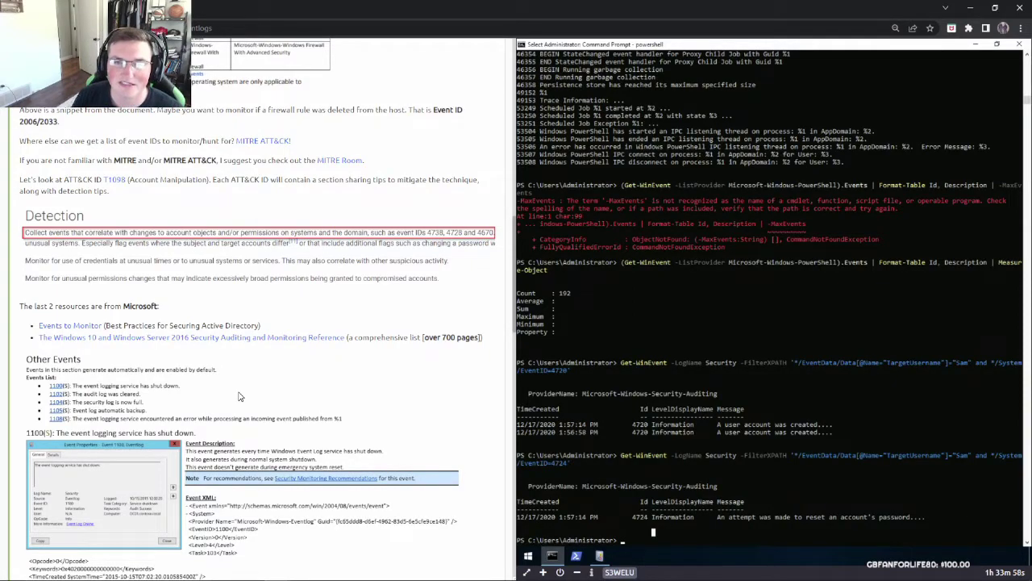
Examine the Microsoft Other Events example for event 1100, and revisit the Windows Firewall events table and MITRE ATT&CK links
click(115, 267)
click(121, 270)
scroll(250, 300, down, 1)
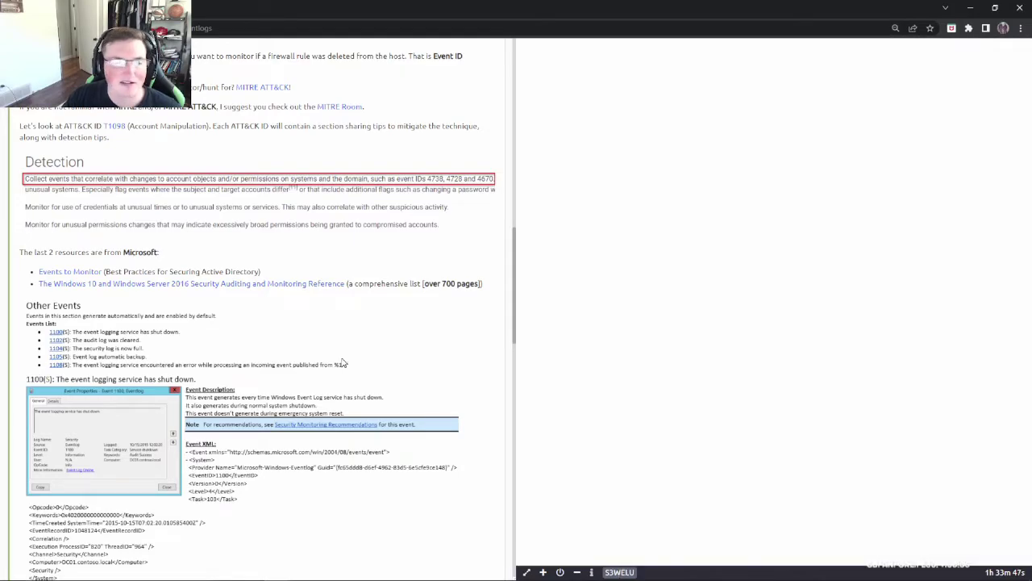
scroll(284, 340, down, 1)
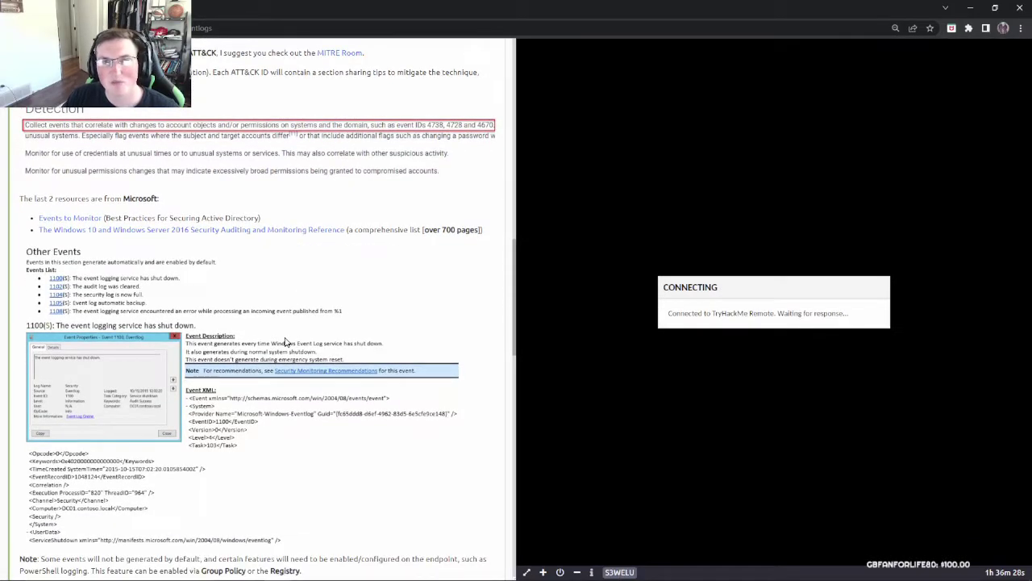
scroll(284, 340, up, 6)
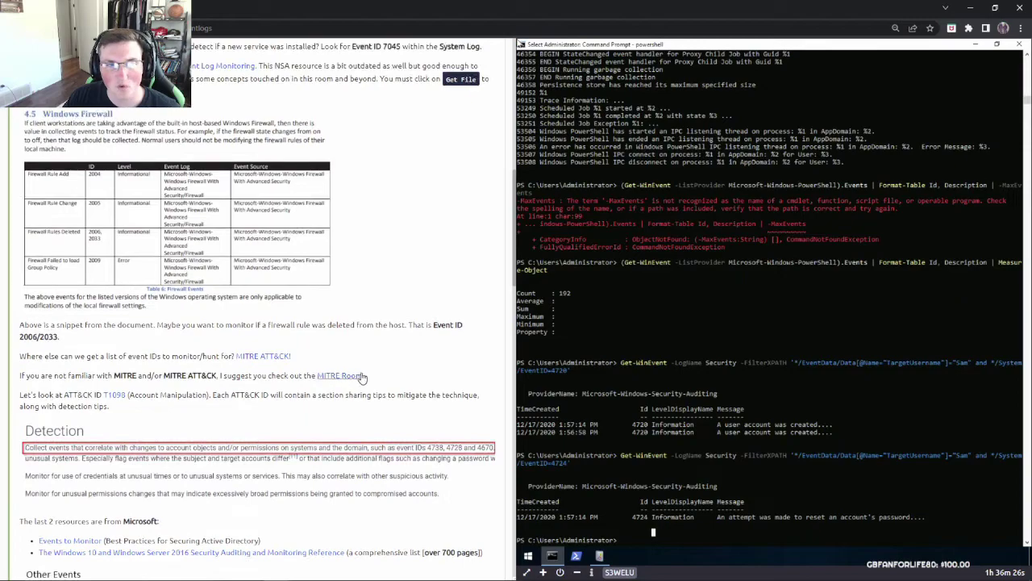
scroll(359, 373, up, 1)
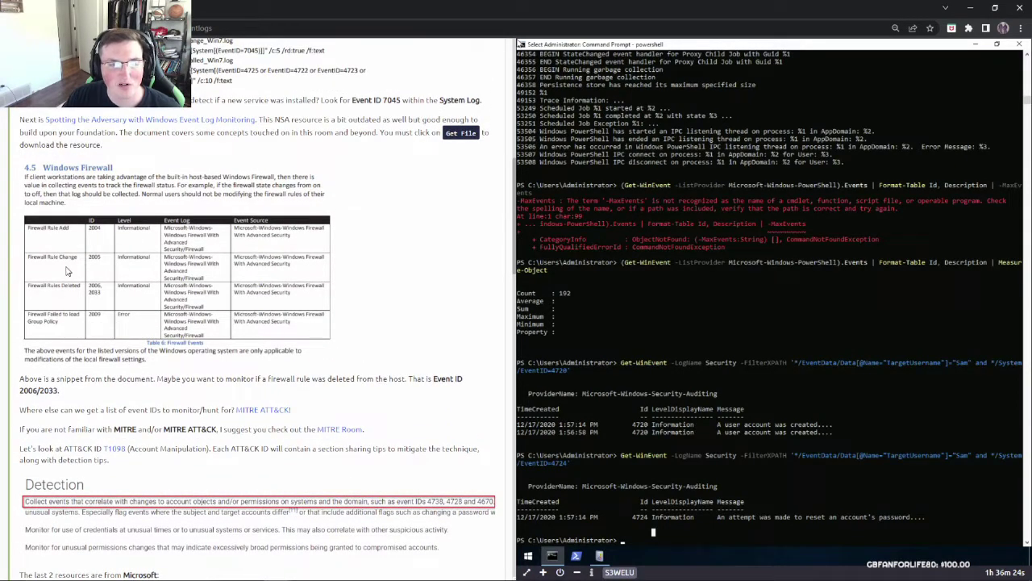
scroll(381, 341, down, 1)
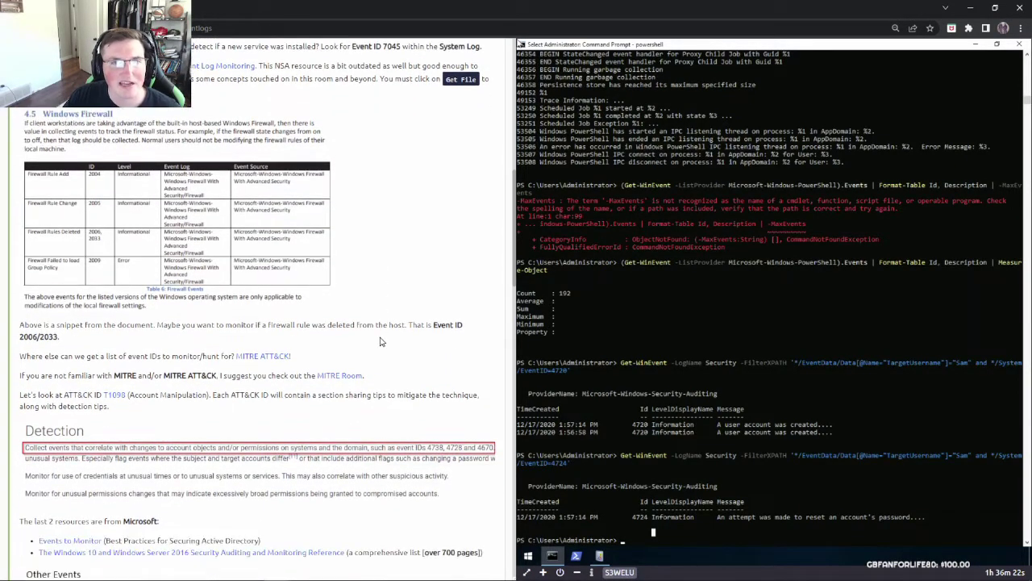
Reread the Task 6 resources, from the WevtUtil cheat sheet snippet and Windows Firewall table to MITRE ATT&CK T1098 detection and the Microsoft links
scroll(381, 341, down, 1)
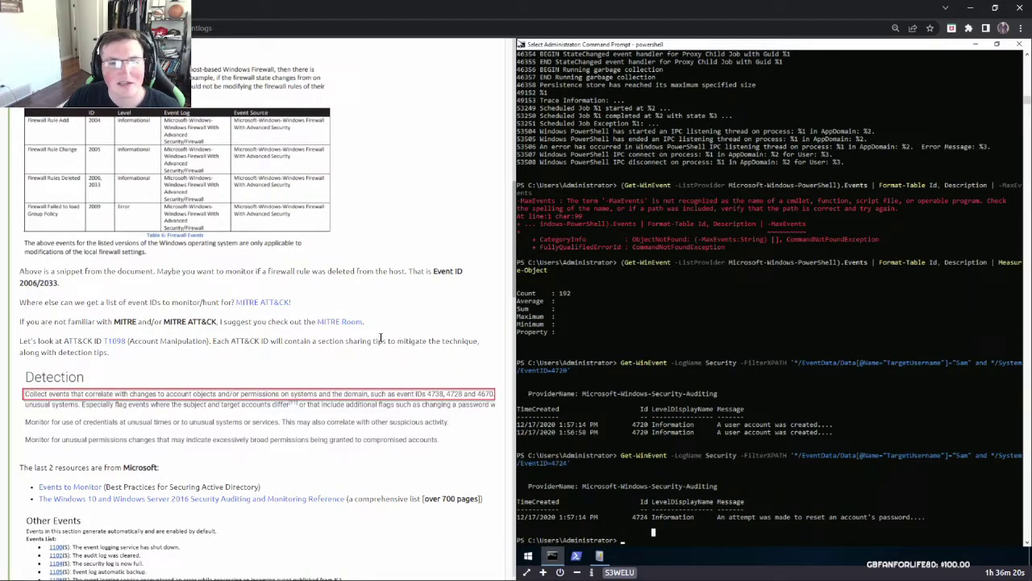
scroll(381, 341, up, 3)
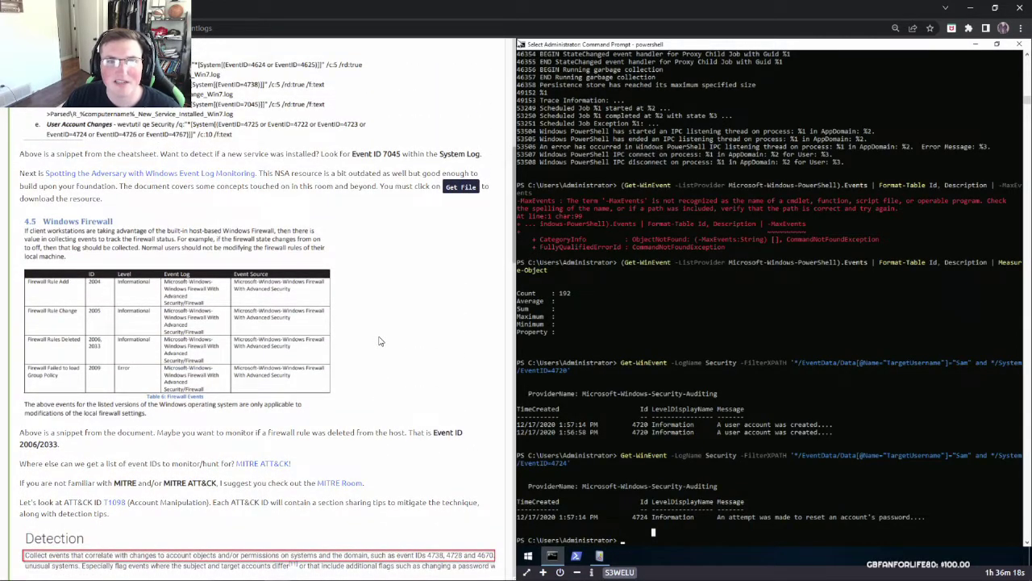
scroll(306, 245, up, 1)
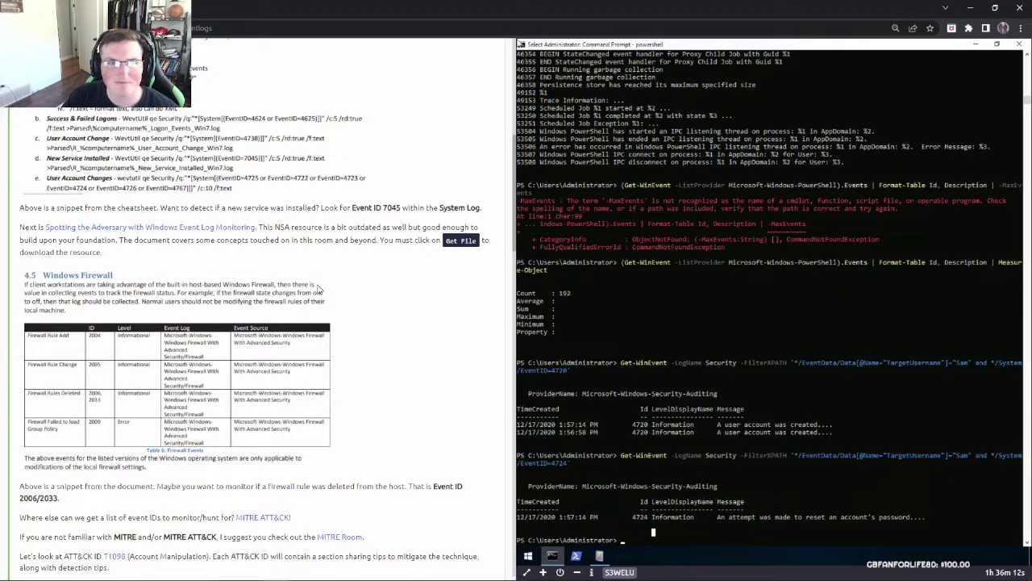
scroll(319, 288, up, 2)
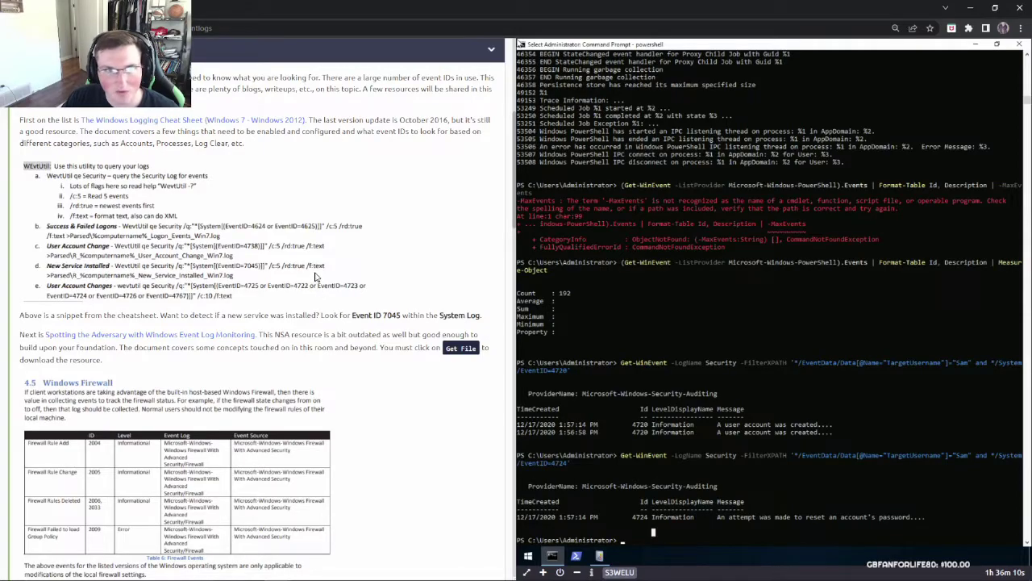
scroll(311, 273, down, 3)
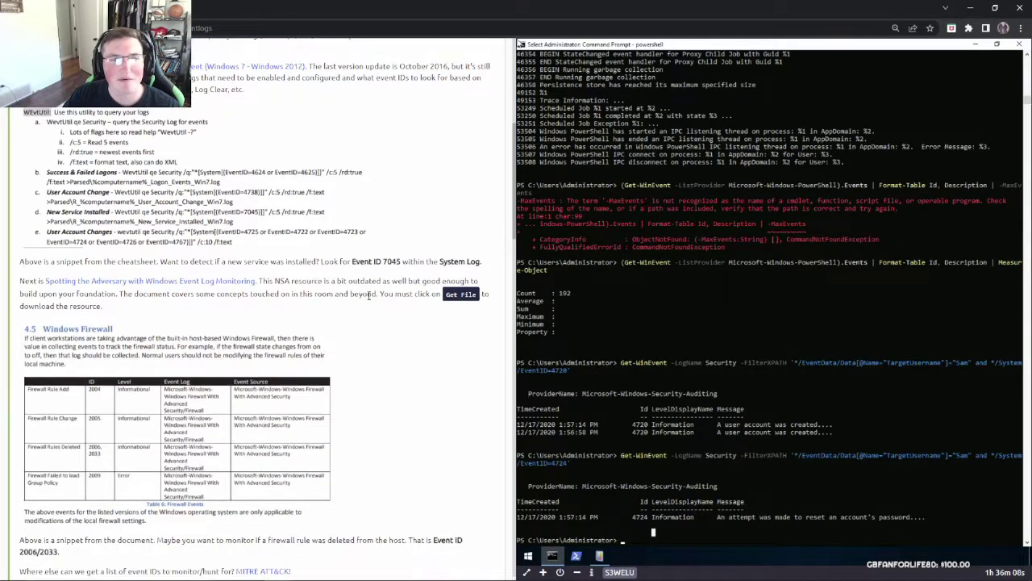
scroll(374, 411, down, 1)
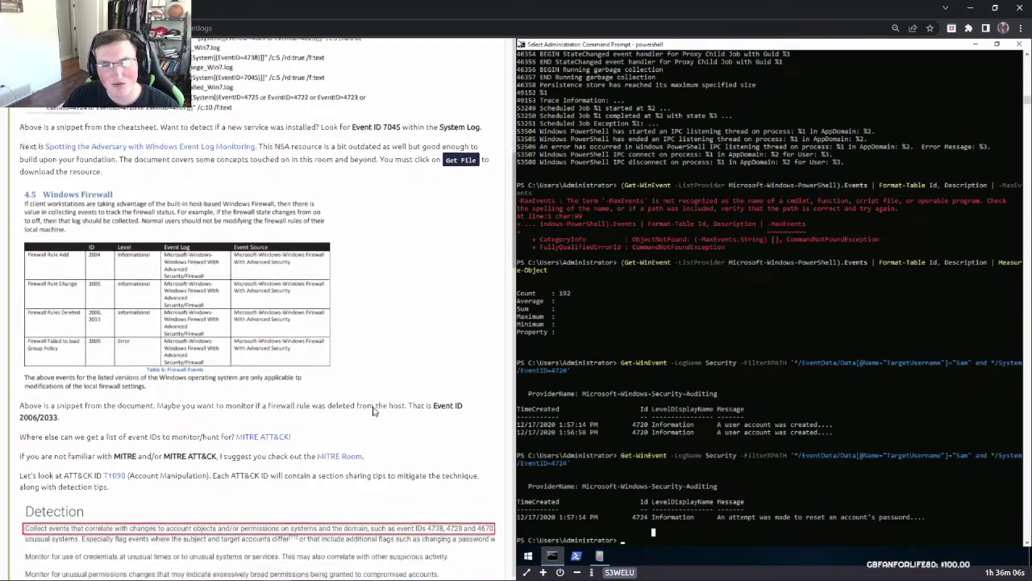
scroll(385, 429, down, 1)
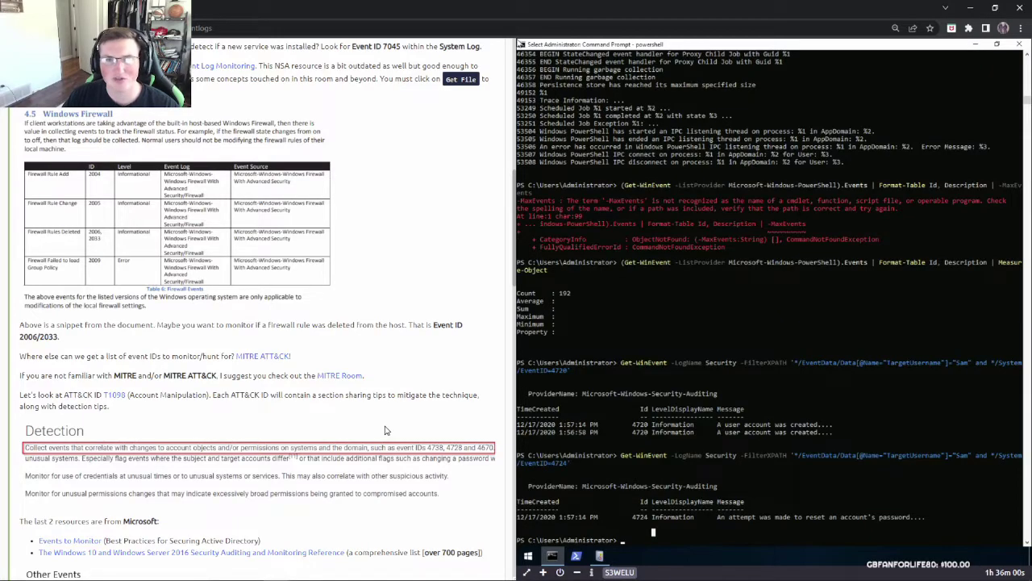
scroll(326, 433, down, 2)
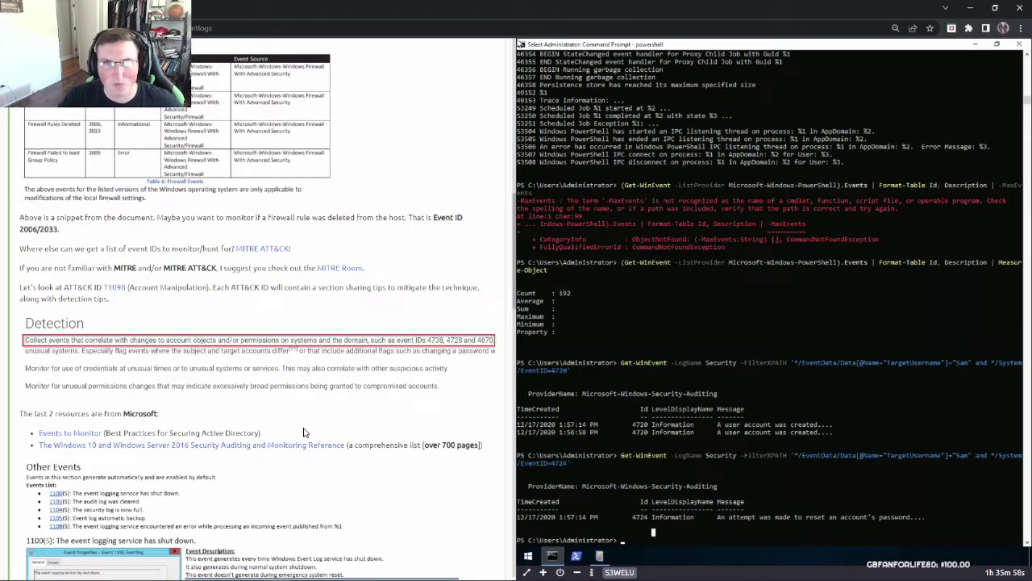
scroll(241, 407, down, 1)
scroll(239, 409, down, 2)
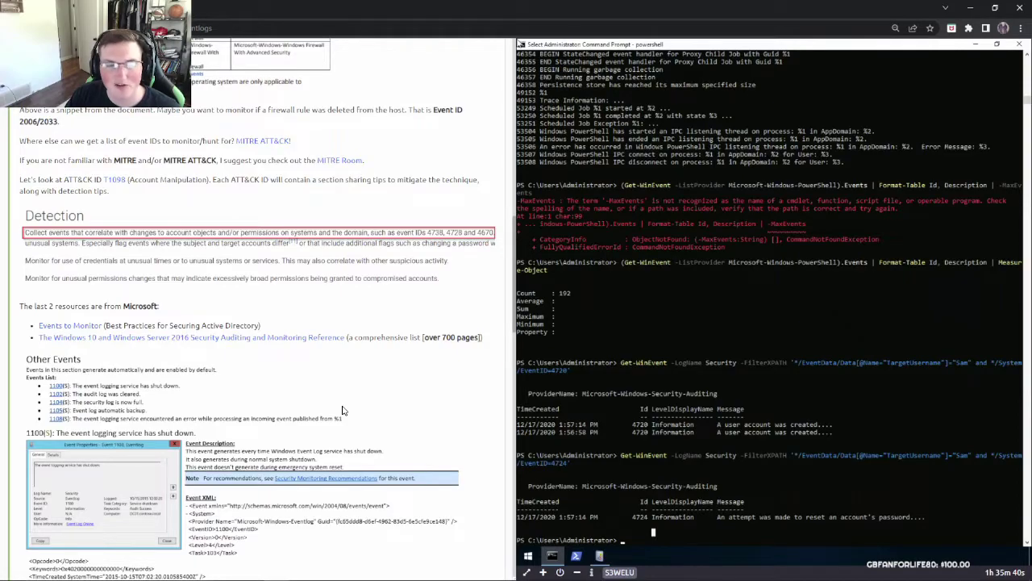
Read the rest of Task 6, covering PowerShell logging policy, its event codes, Audit Process Creation for event 4688 and the command line auditing exercise
scroll(341, 410, down, 5)
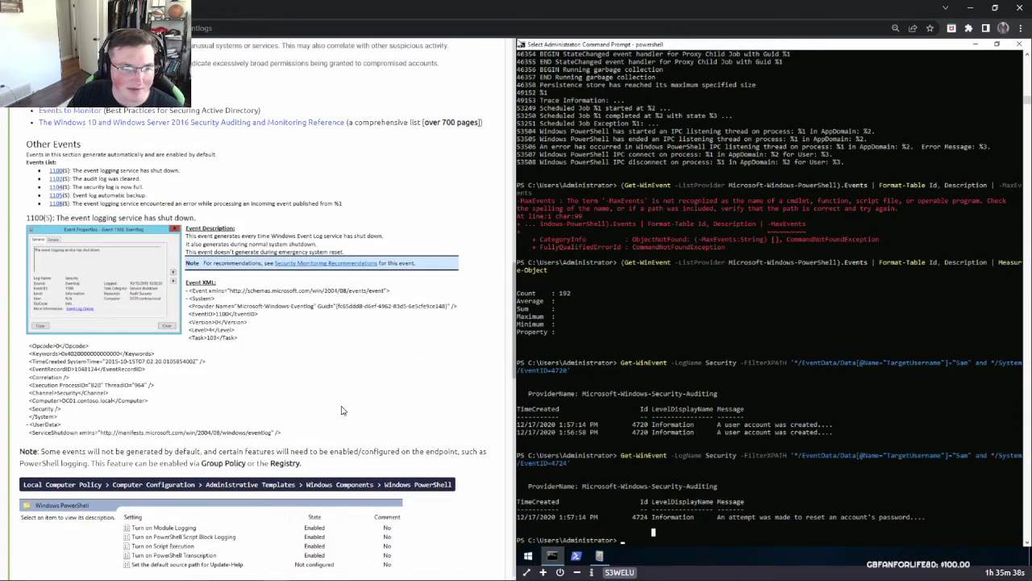
scroll(292, 378, down, 3)
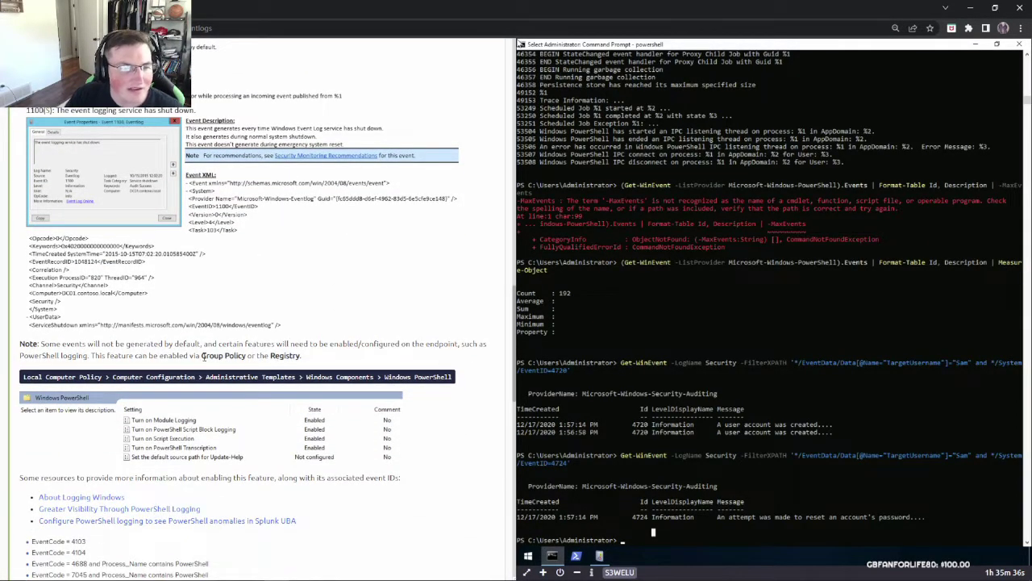
scroll(211, 419, down, 5)
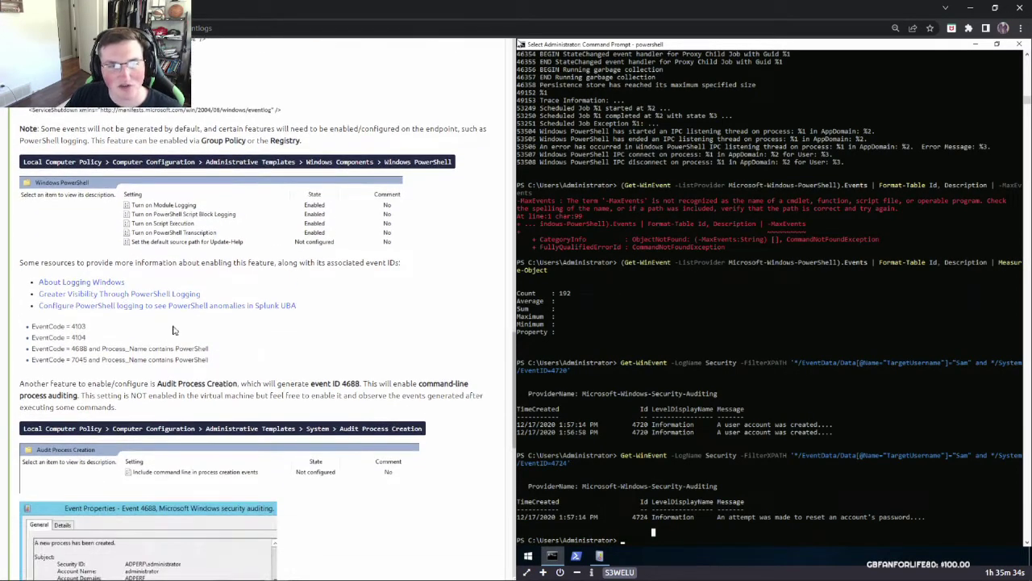
scroll(158, 352, down, 1)
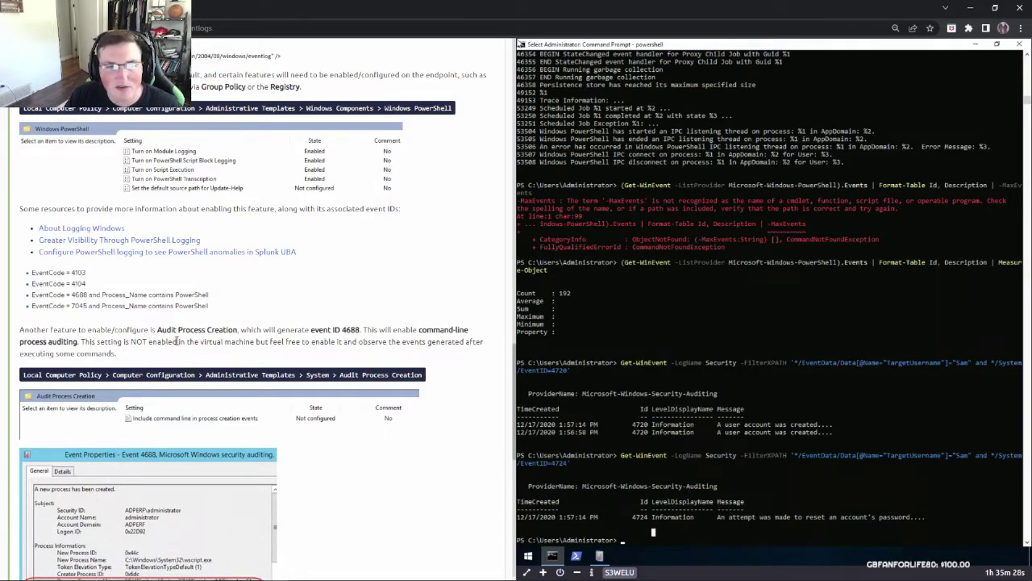
scroll(304, 391, down, 1)
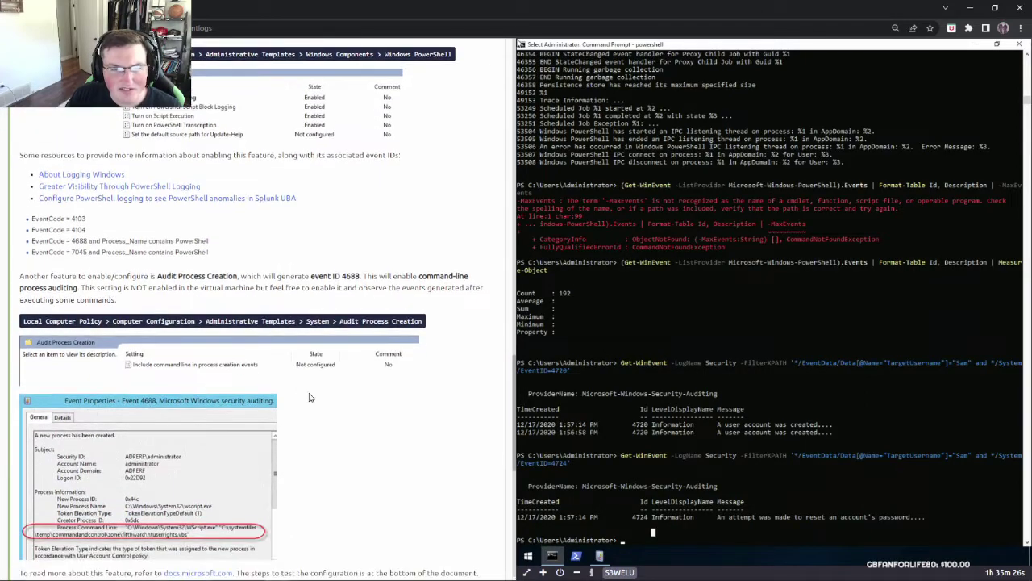
scroll(266, 387, down, 1)
scroll(262, 384, down, 1)
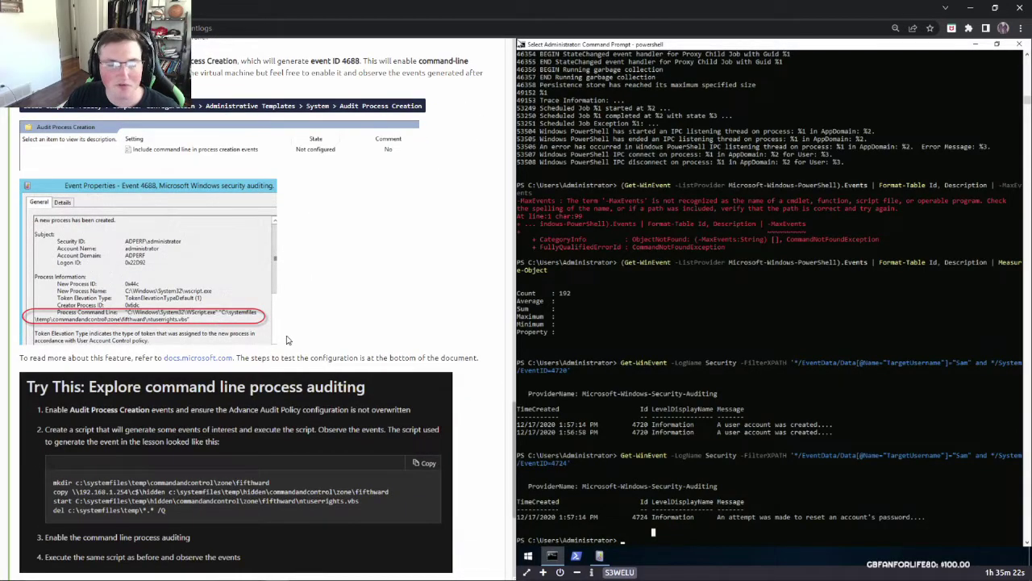
scroll(283, 337, up, 1)
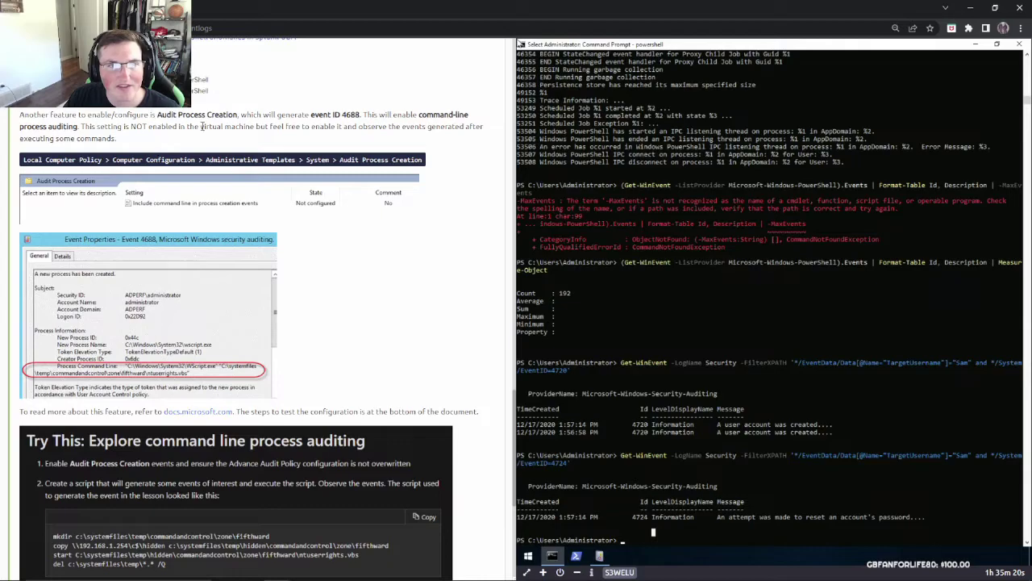
scroll(300, 368, down, 1)
scroll(300, 369, down, 3)
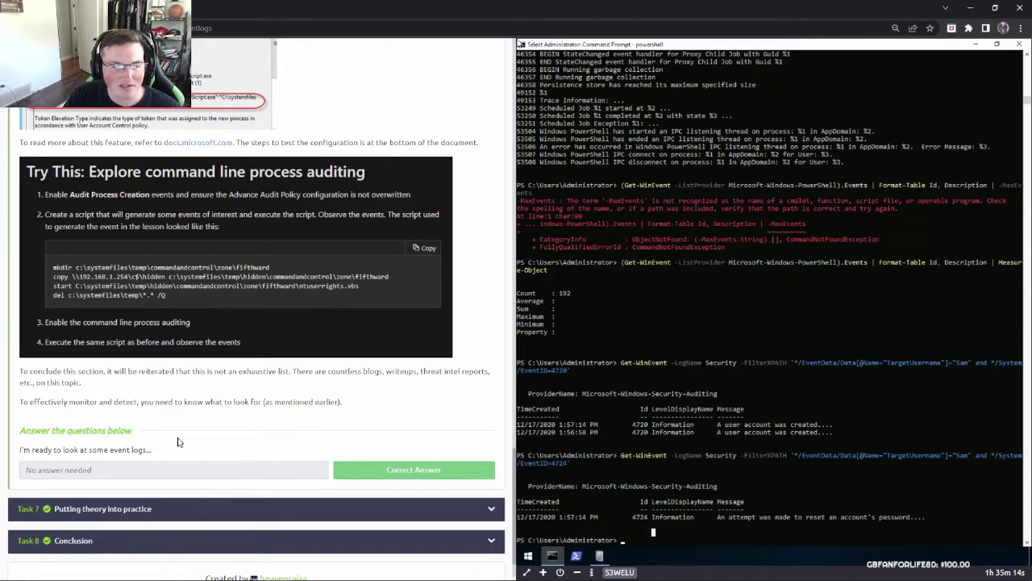
Open Task 7 Putting theory into practice
click(247, 509)
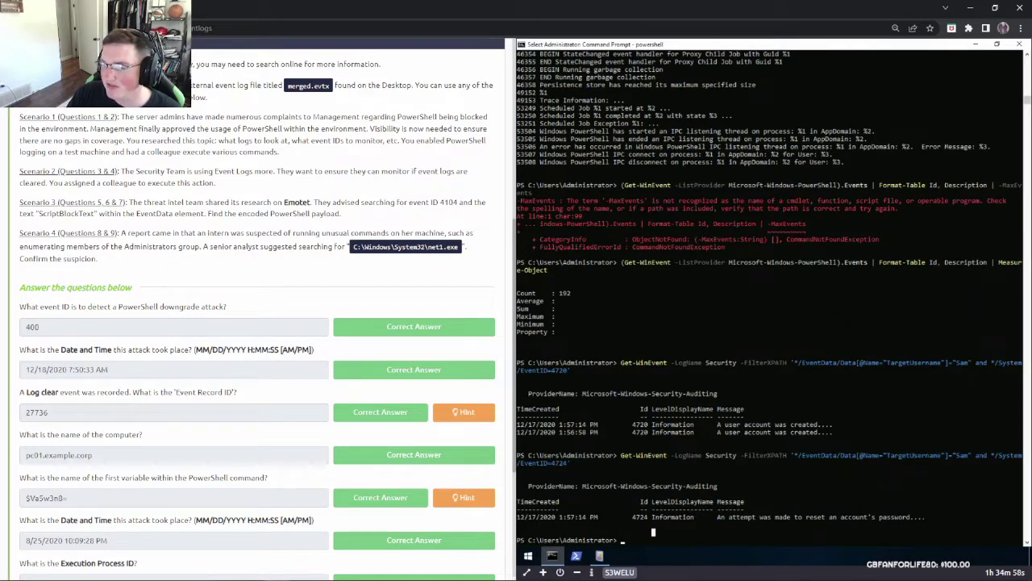
click(653, 531)
key(super+d)
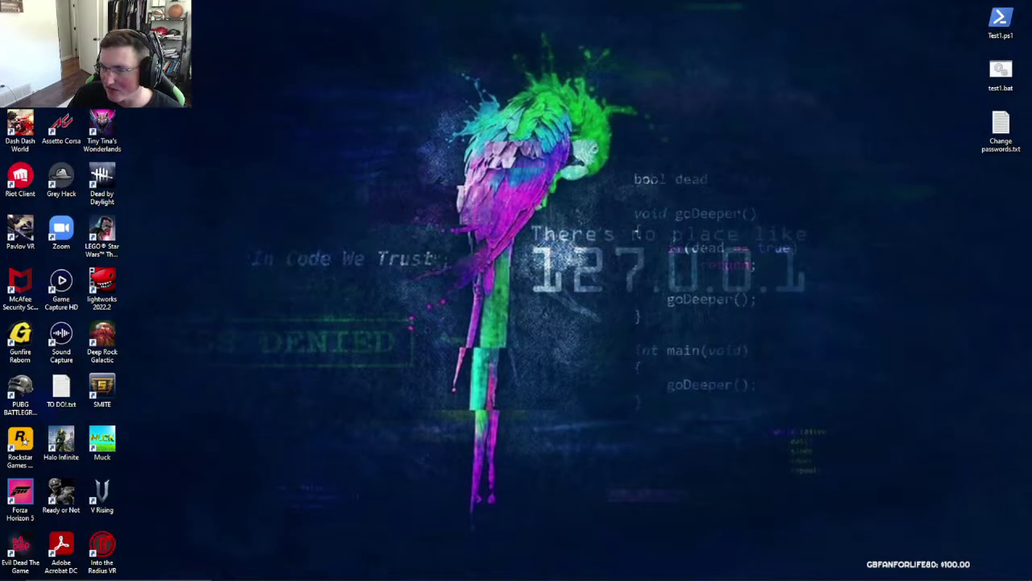
key(super+d)
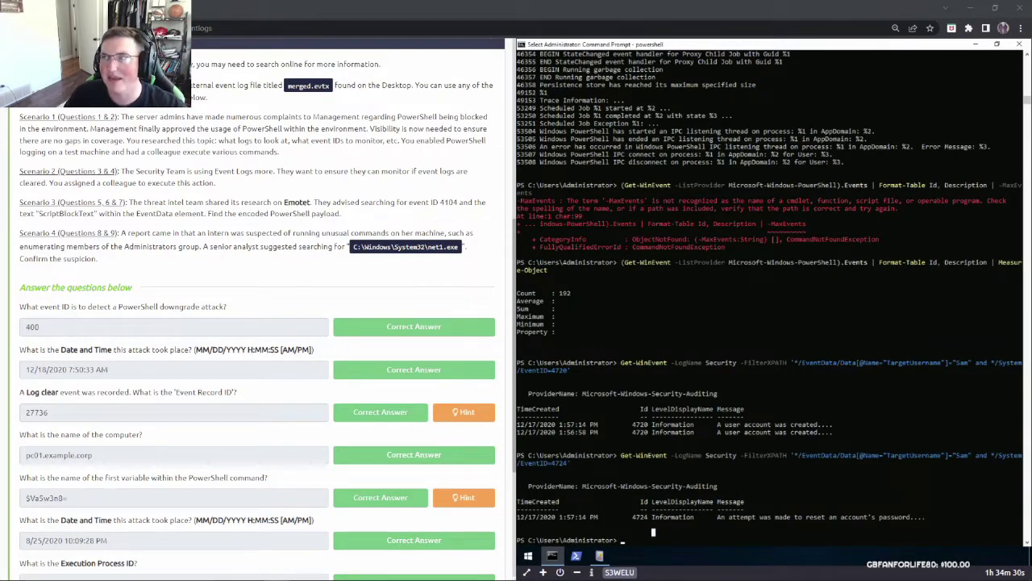
Bring up the Google search for the PowerShell downgrade attack event ID and check the first Task 7 answer against it
key(alt+Tab)
drag(254, 101, 225, 73)
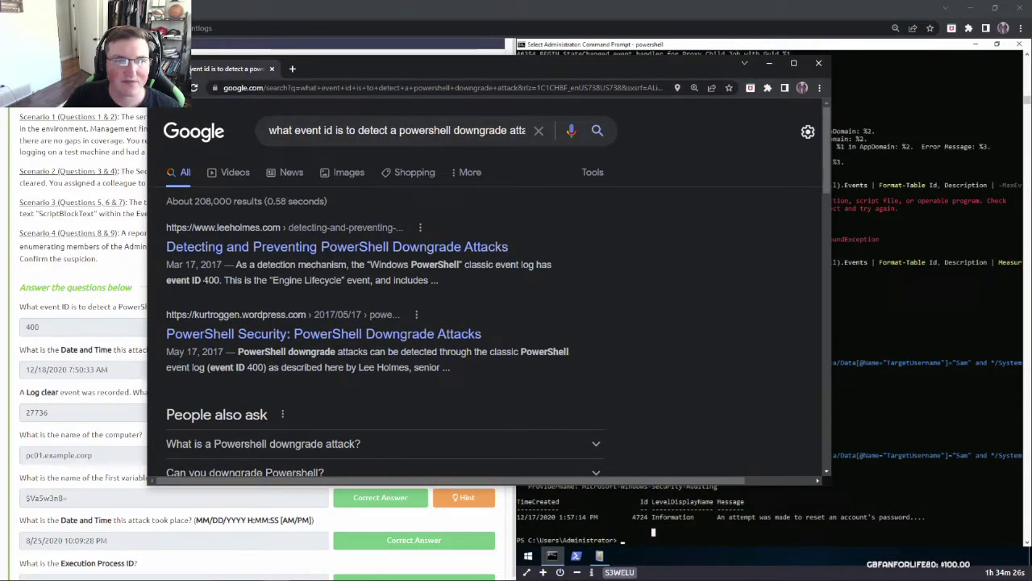
drag(337, 67, 1031, 77)
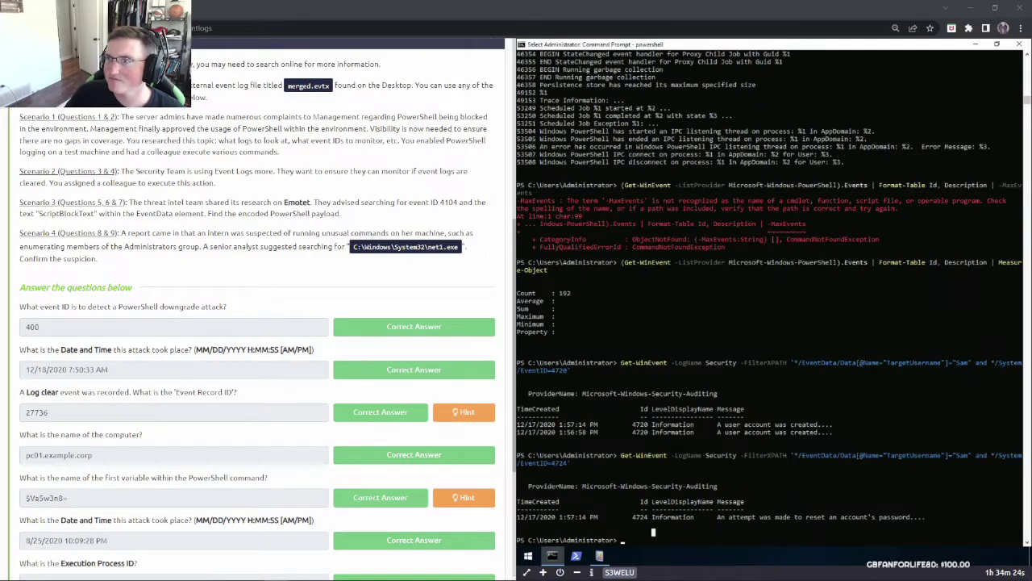
drag(46, 333, 22, 333)
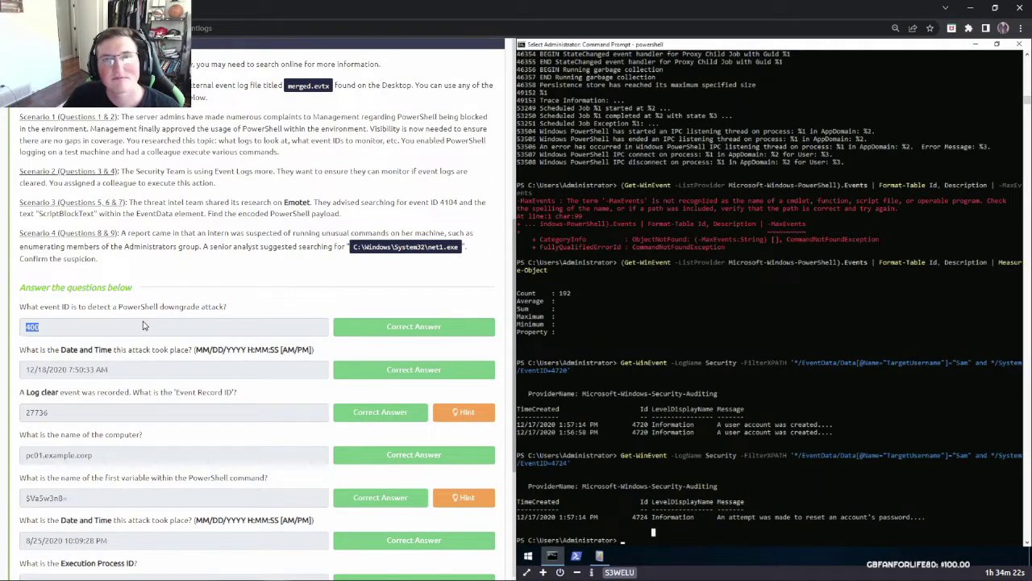
click(32, 327)
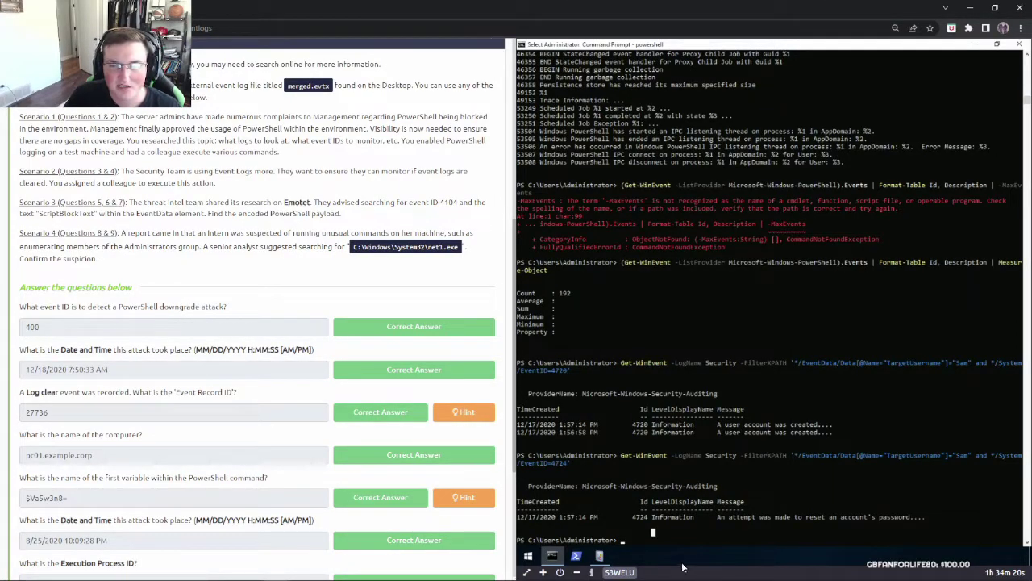
Get back to the remote machine's Desktop and open the external log file merged.evtx in Event Viewer
click(599, 556)
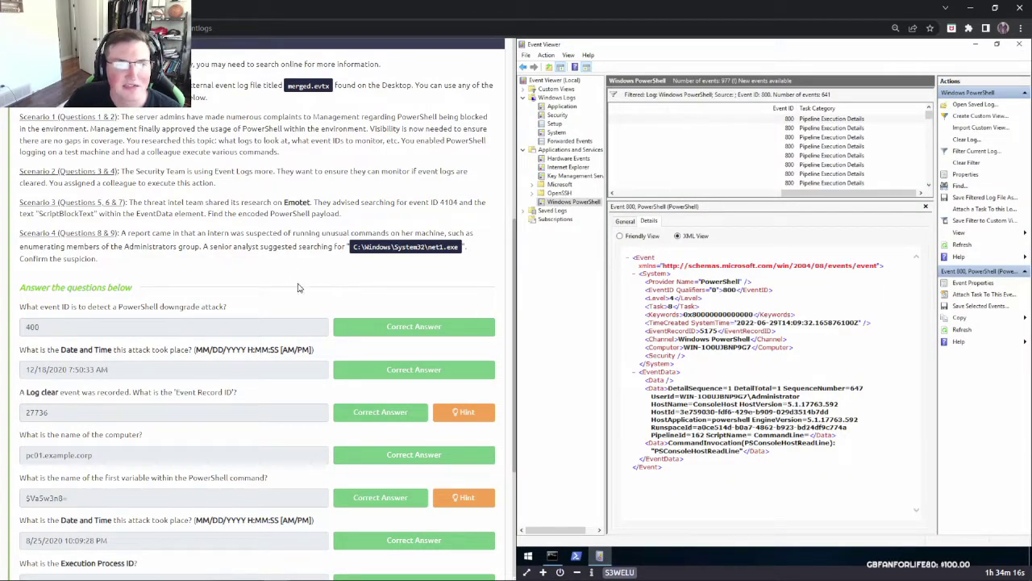
scroll(291, 275, up, 2)
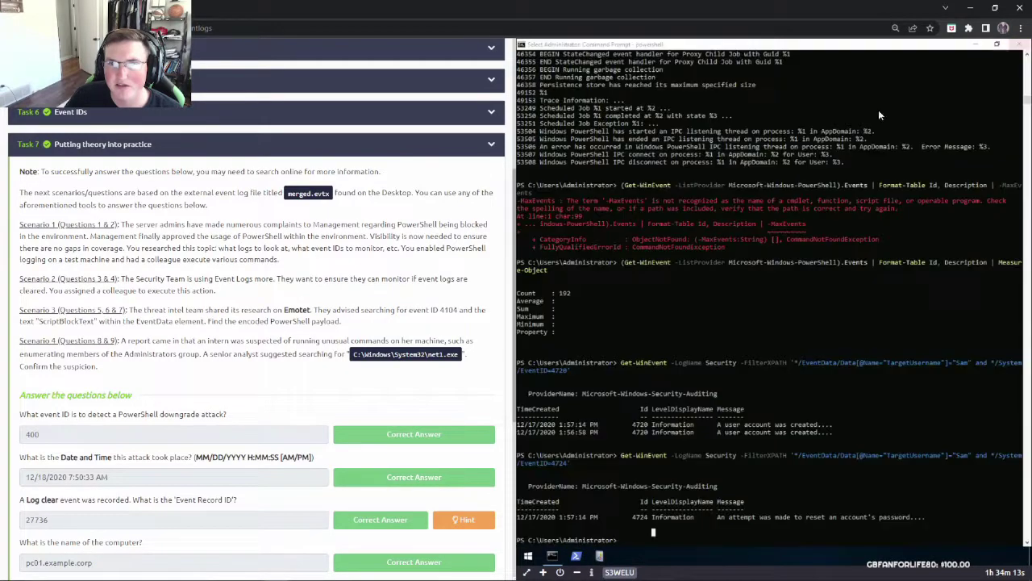
click(976, 46)
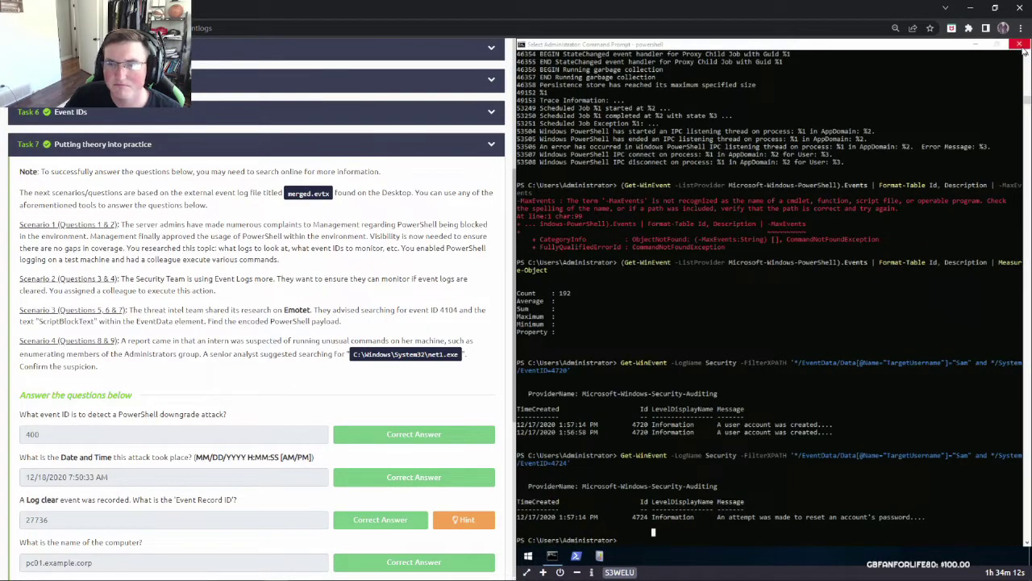
click(997, 46)
double_click(536, 106)
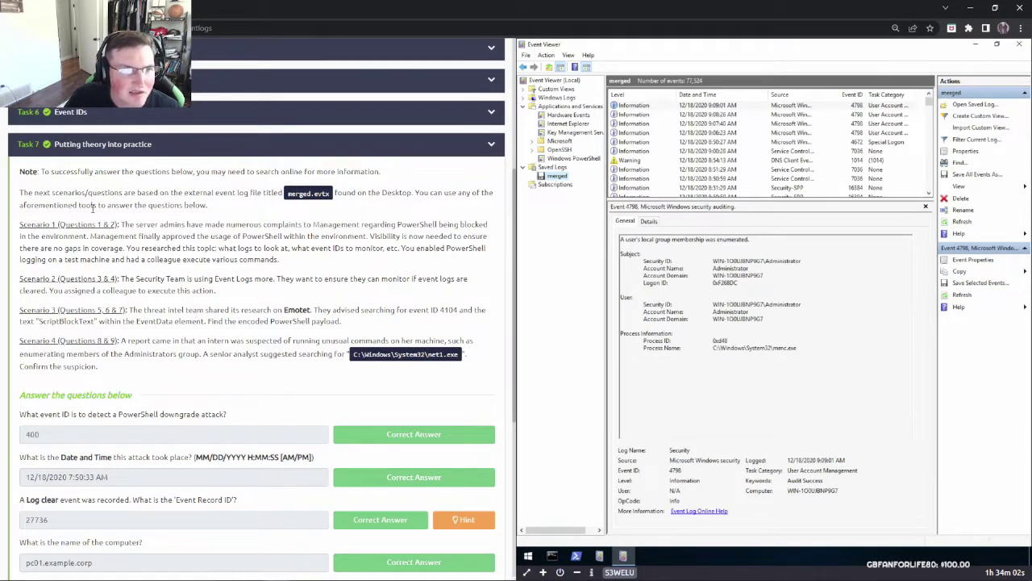
Review Scenario 1 and its first question, and filter the merged log by event ID 400
drag(36, 225, 166, 227)
click(170, 227)
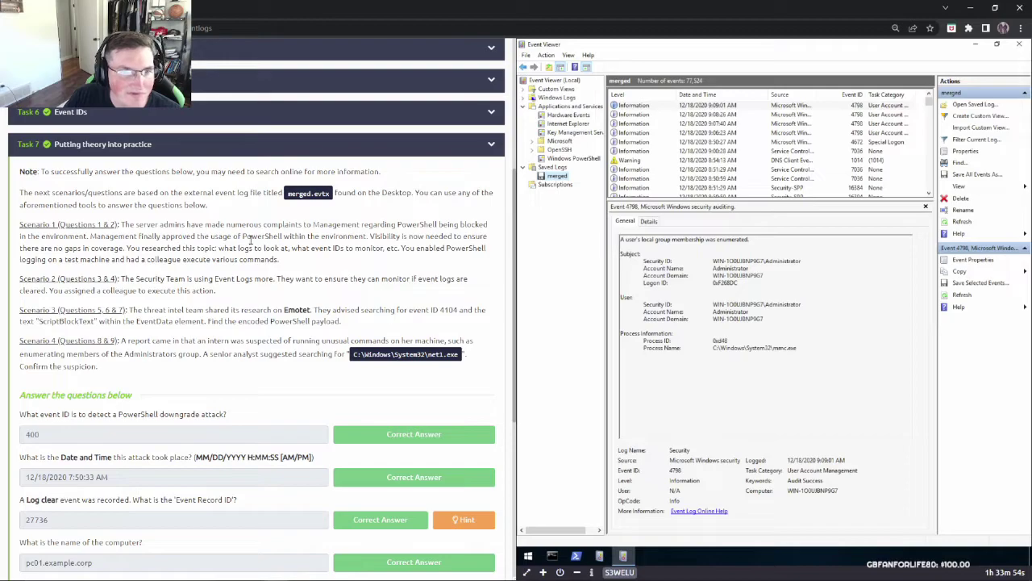
scroll(118, 368, down, 1)
scroll(118, 368, down, 2)
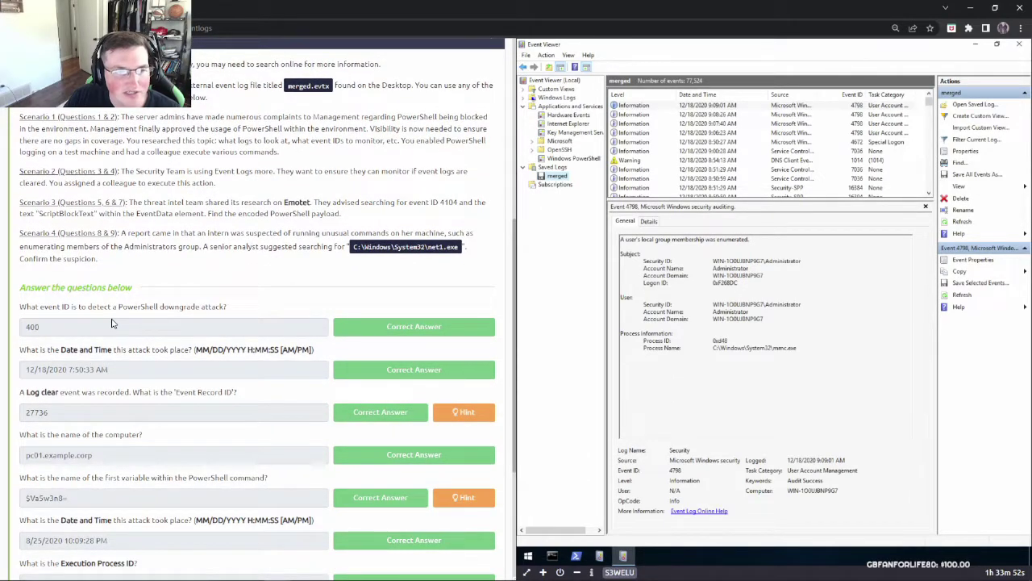
click(968, 140)
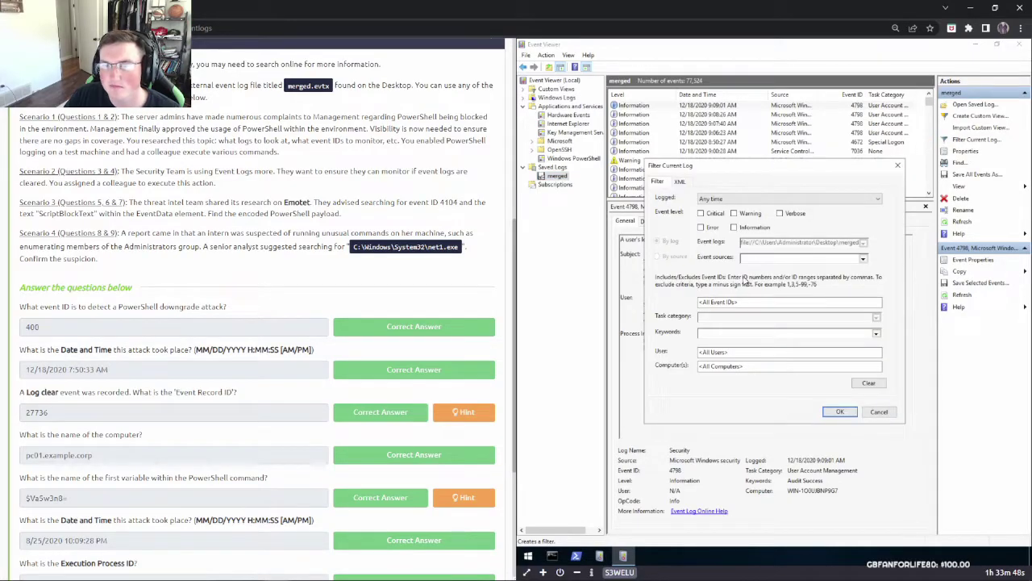
click(732, 302)
text(400)
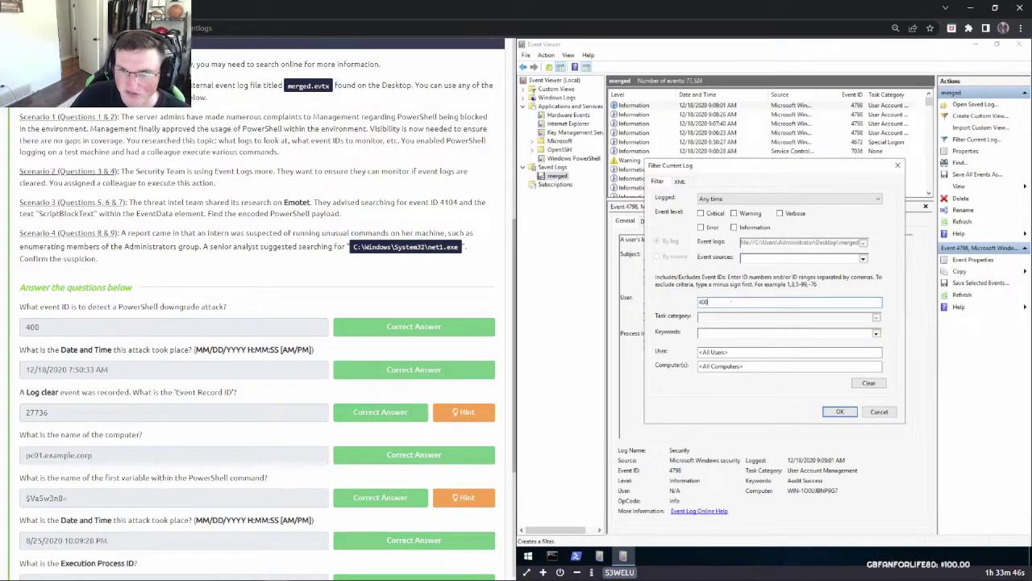
key(Return)
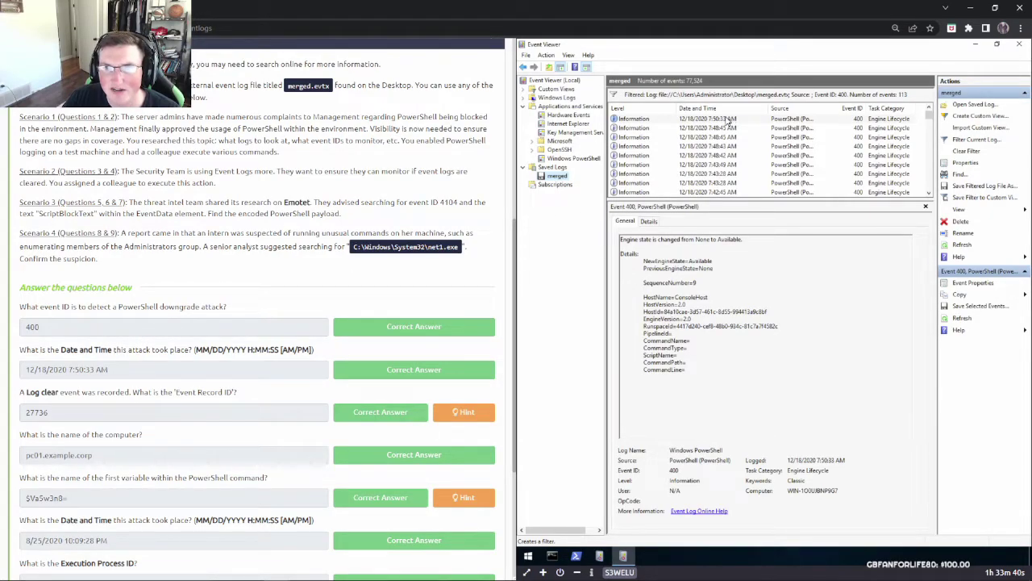
Compare the host application and engine version of the 7:48:45 AM event 400 with the 7:50:33 AM event's details
click(756, 129)
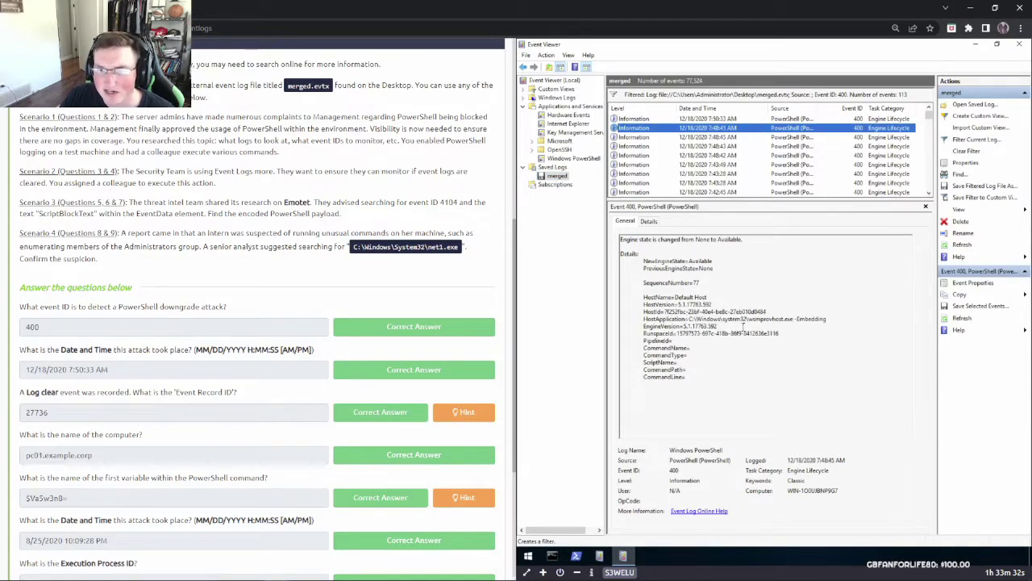
drag(687, 318, 784, 322)
click(809, 342)
click(774, 331)
click(707, 125)
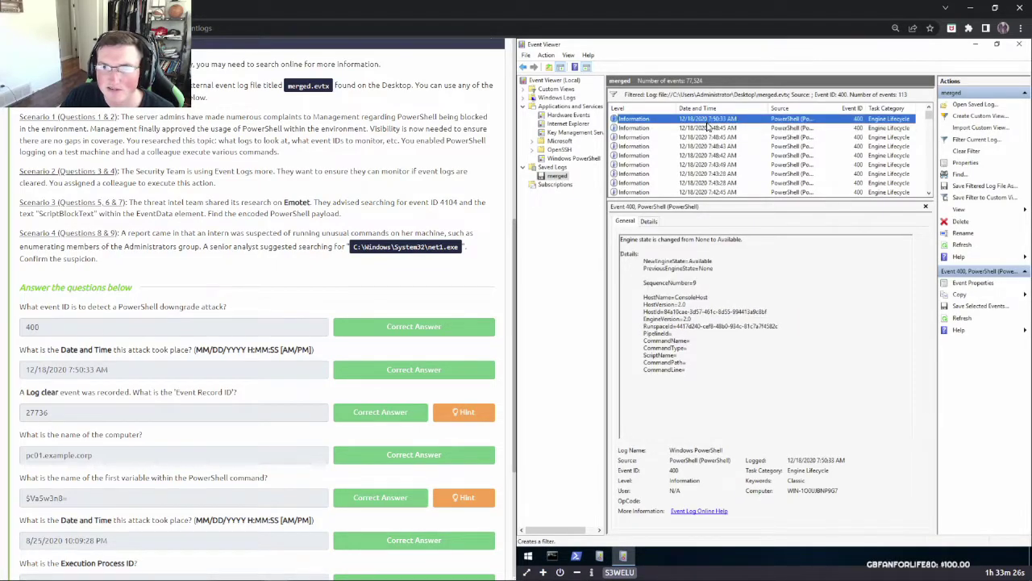
Examine the 7:50:33 AM event 400 in Friendly View and XML View, and return to its general information
click(649, 220)
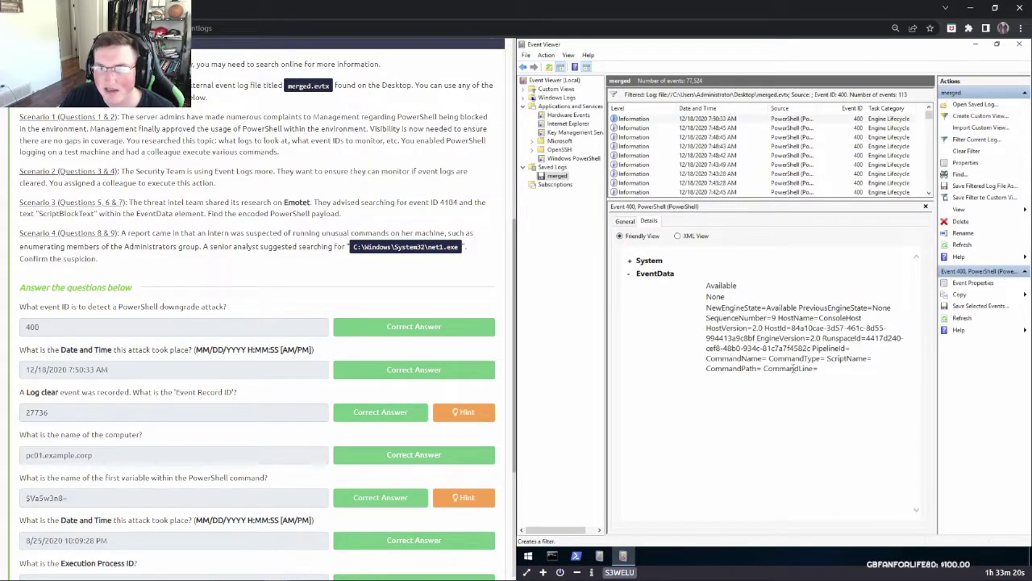
click(679, 236)
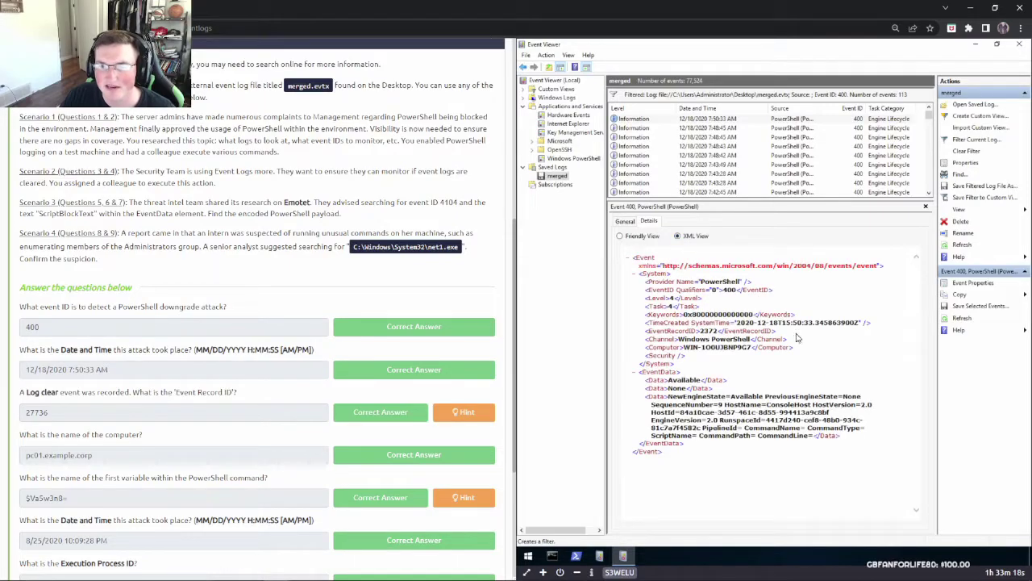
click(619, 236)
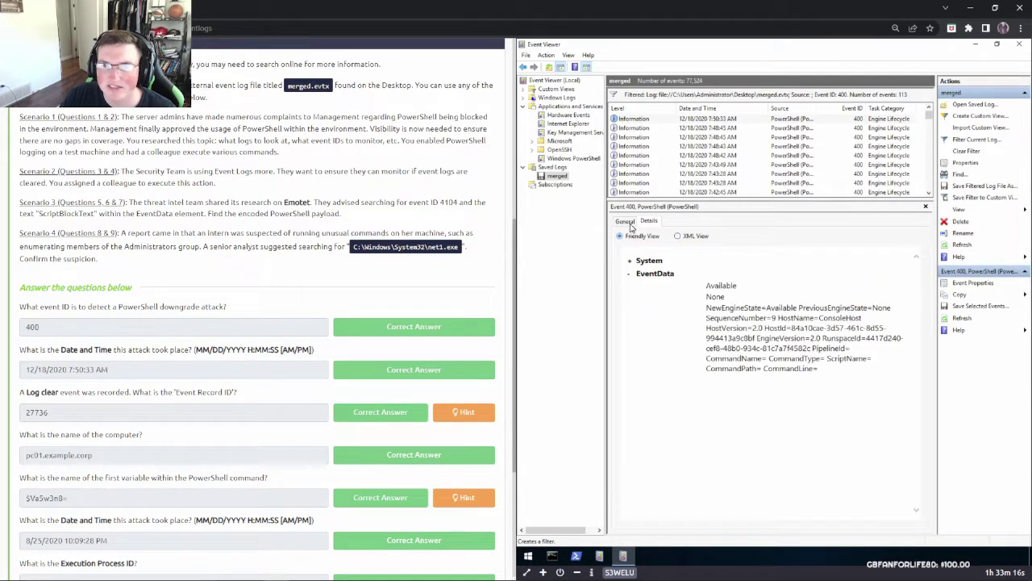
click(625, 221)
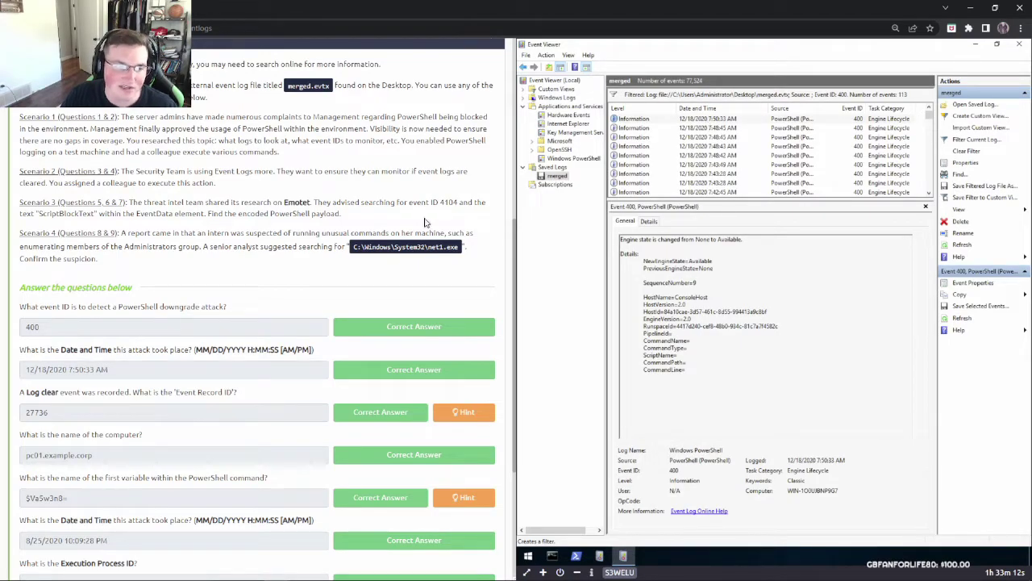
Review the Task 7 question asking for the Event Record ID of the log clear event
scroll(168, 365, down, 1)
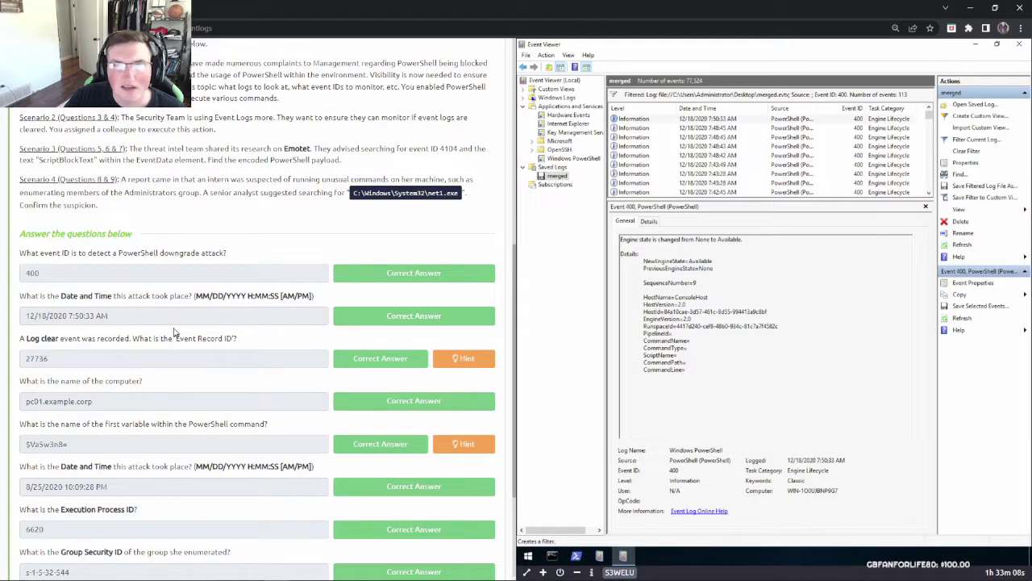
drag(26, 339, 116, 338)
click(219, 338)
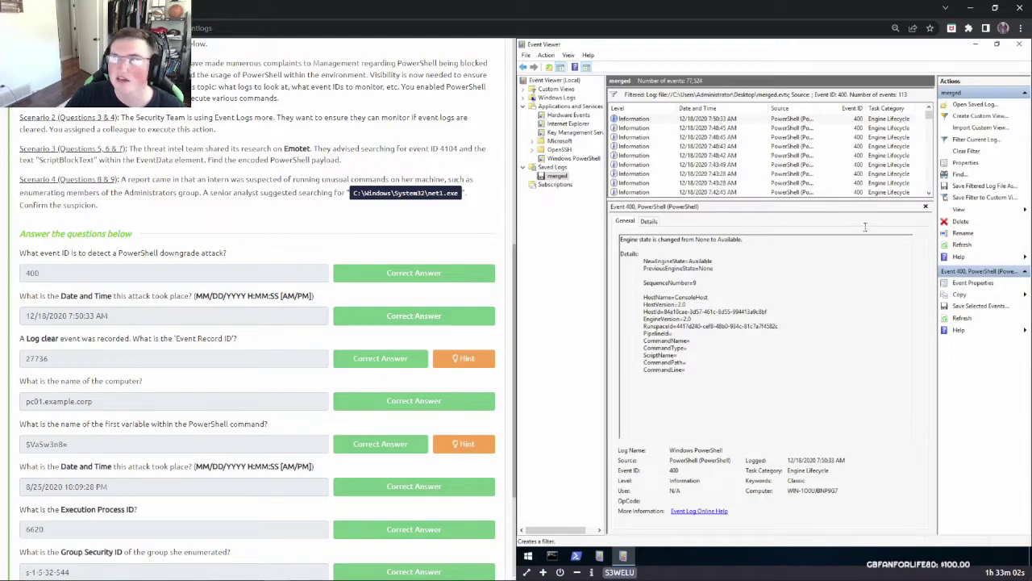
click(560, 67)
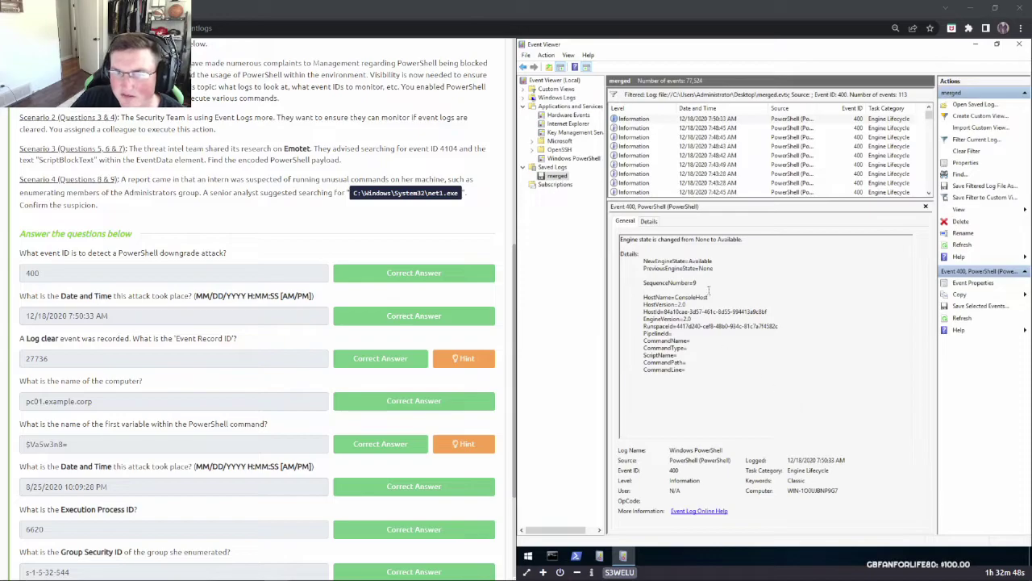
key(ctrl+c)
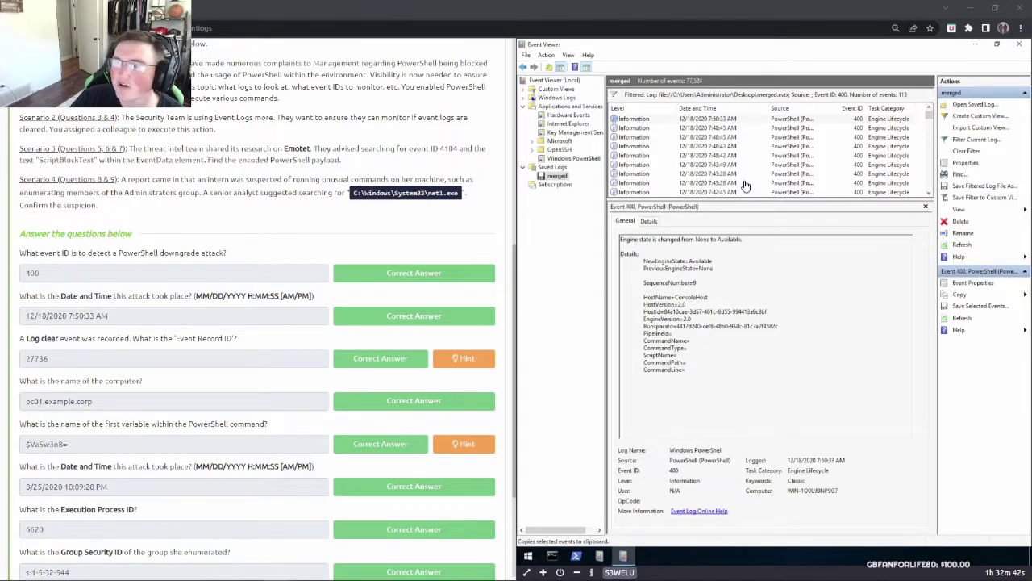
Filter the merged log by event ID 104
click(972, 139)
drag(723, 301, 690, 302)
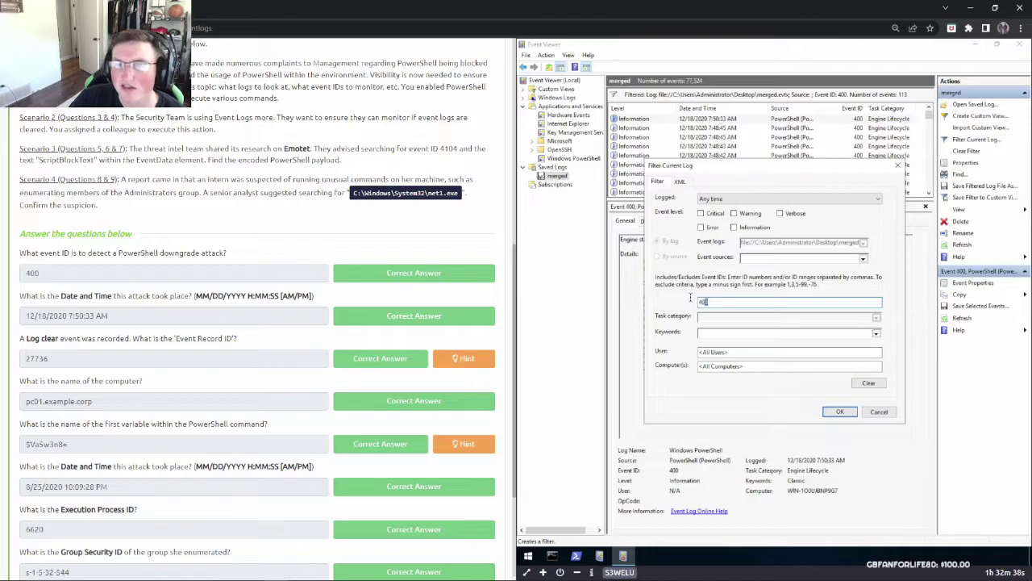
key(BackSpace)
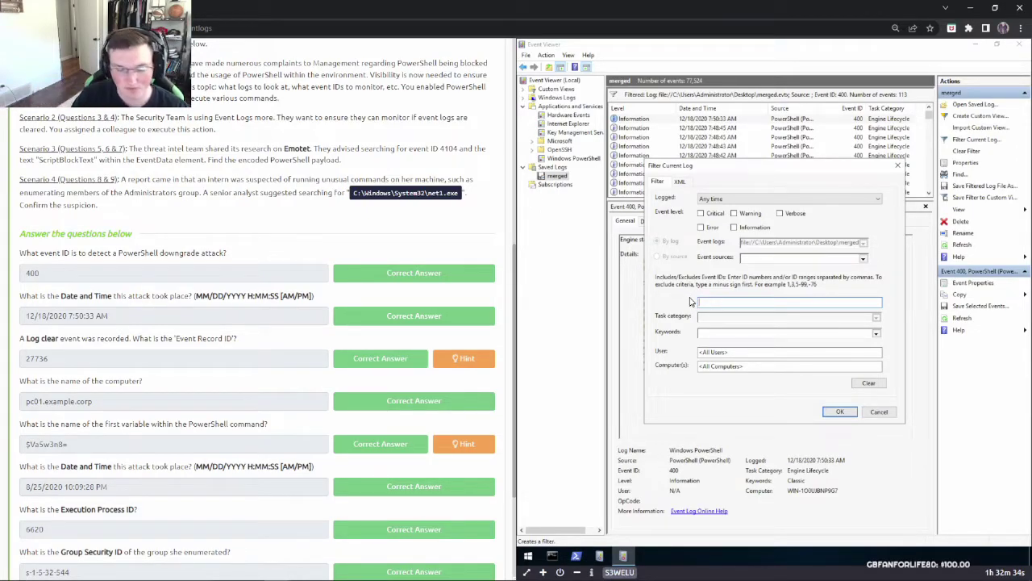
text(10)
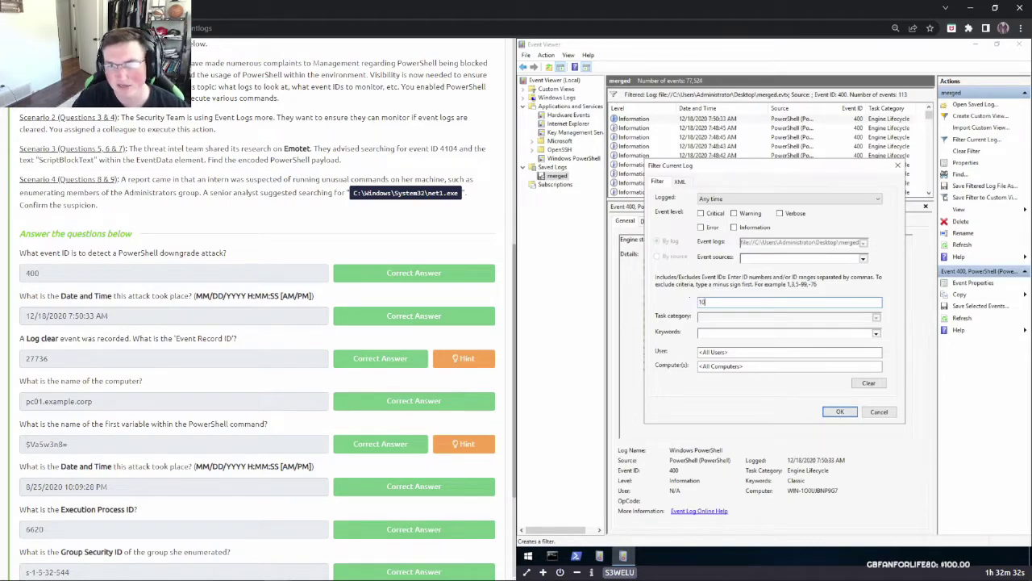
text(4)
key(Return)
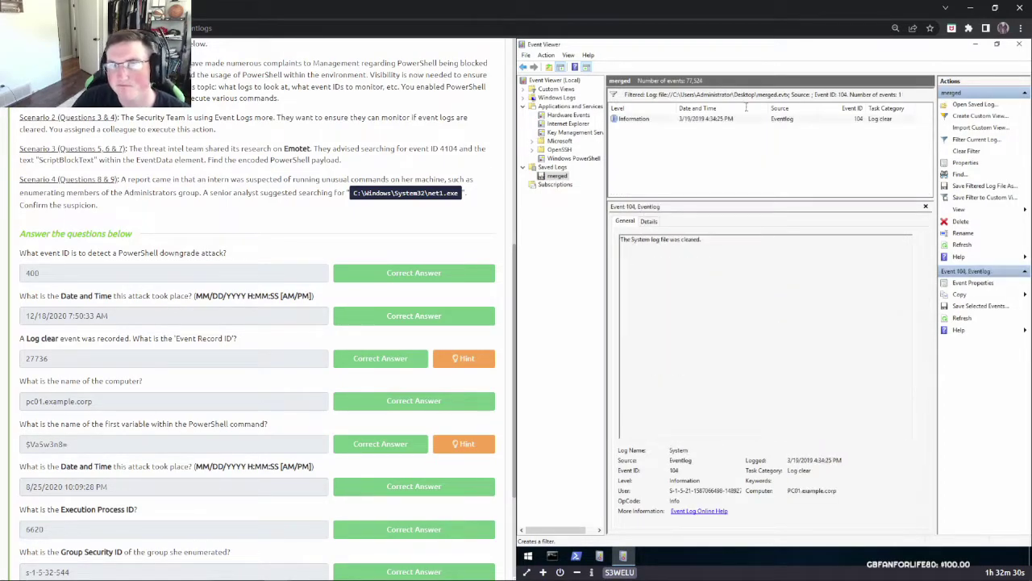
Inspect the log clear event in Friendly View and XML View to find its Event Record ID
click(745, 121)
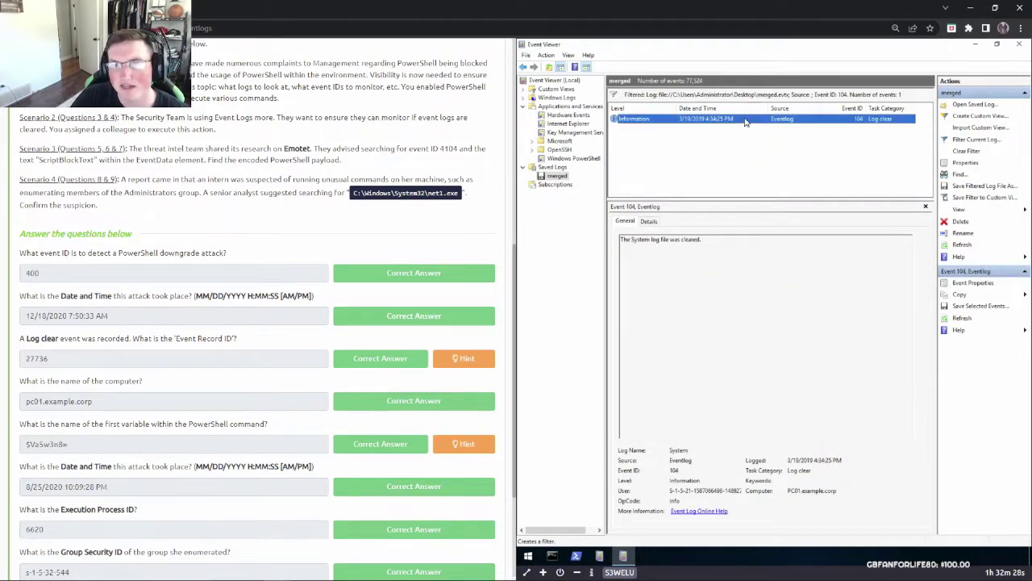
click(650, 223)
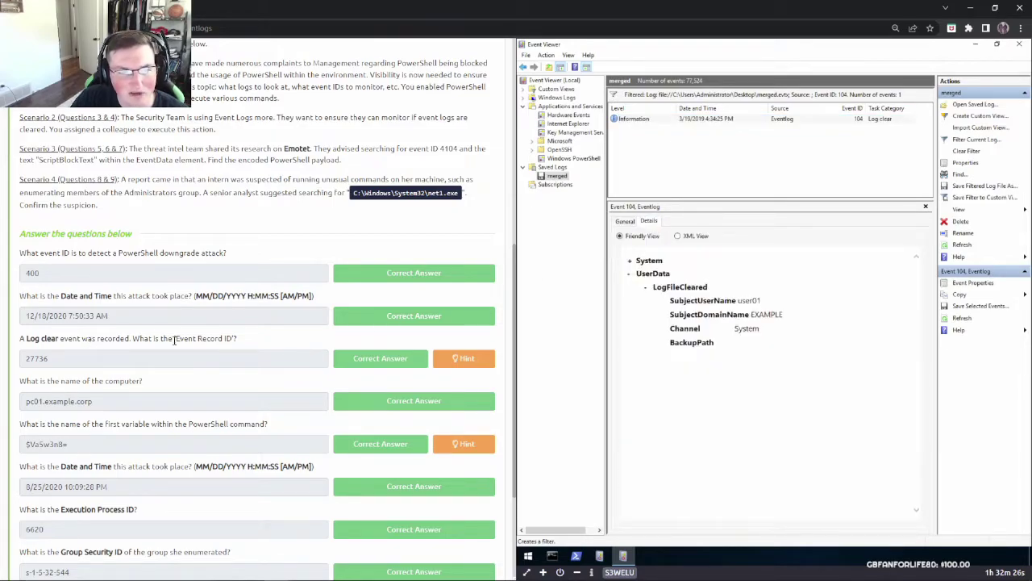
click(678, 236)
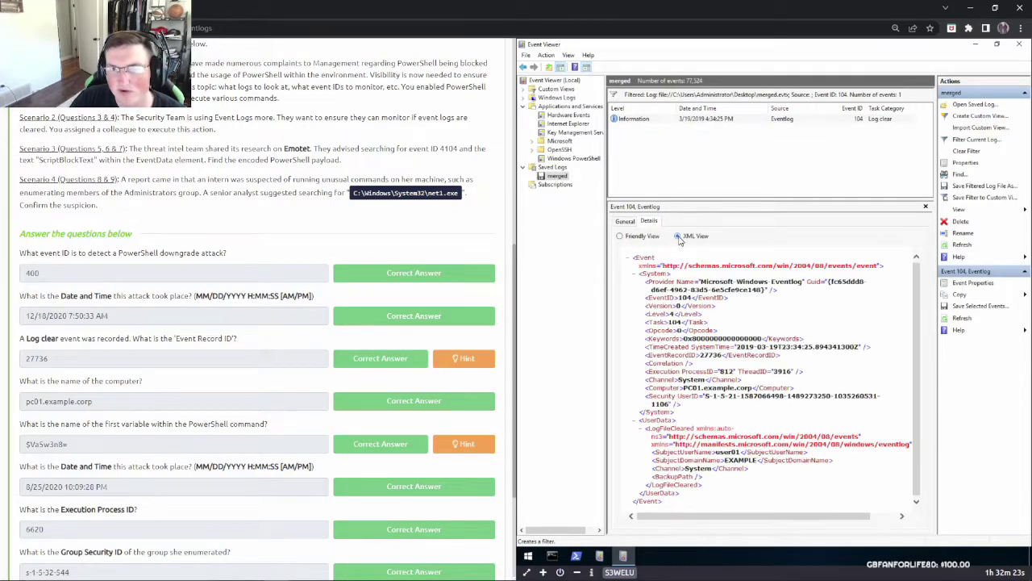
click(626, 222)
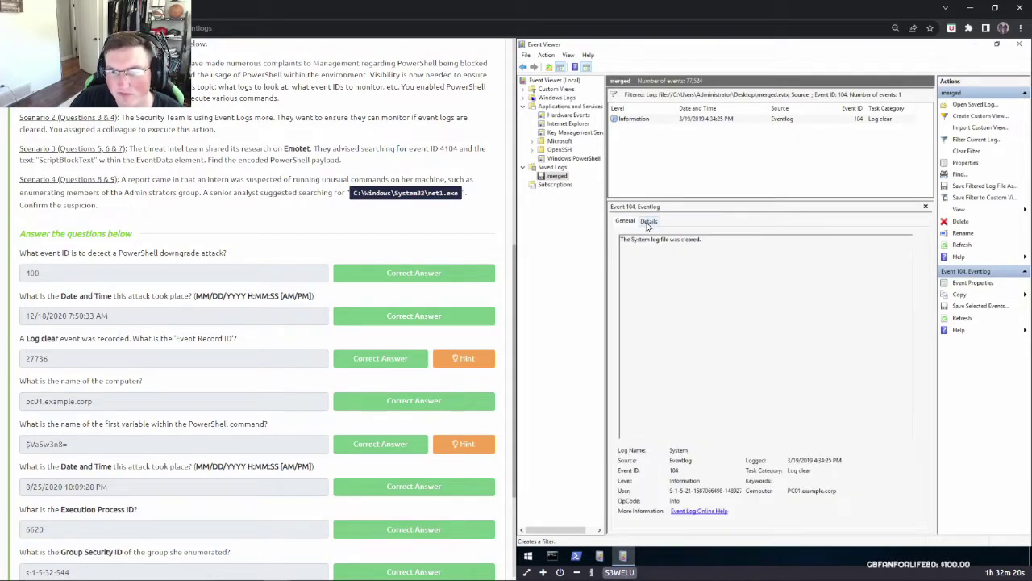
click(648, 220)
click(626, 221)
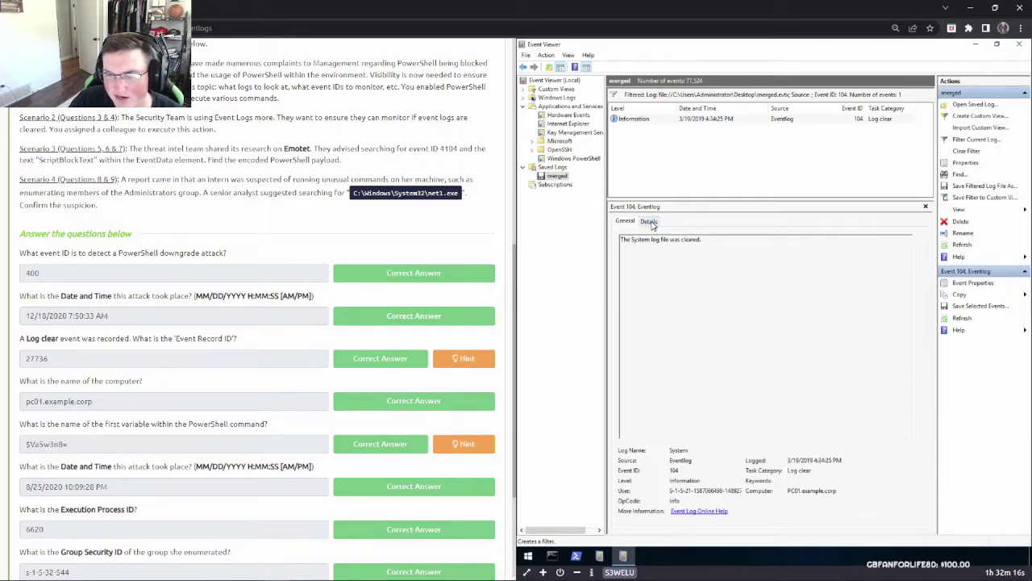
click(650, 222)
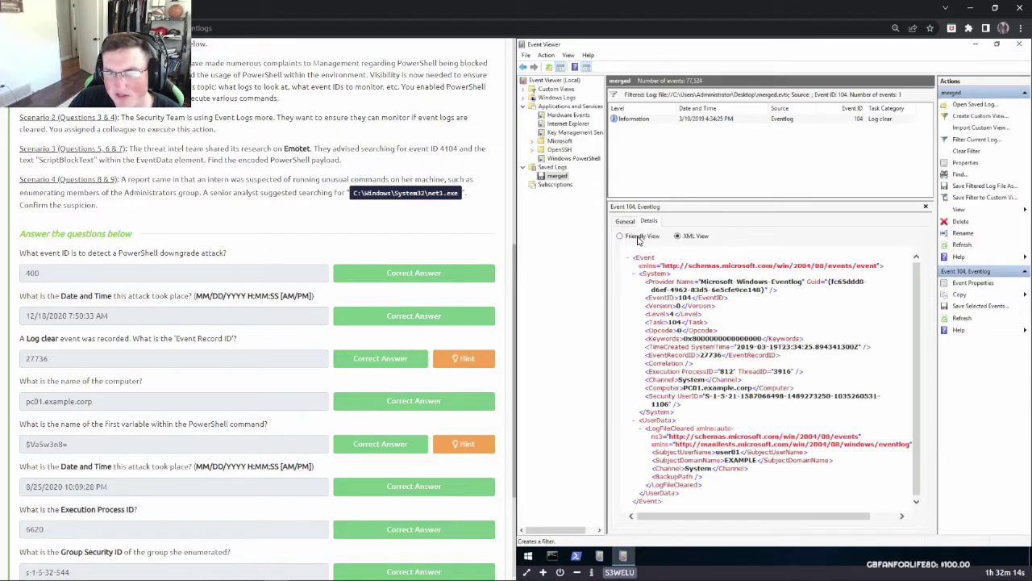
click(620, 236)
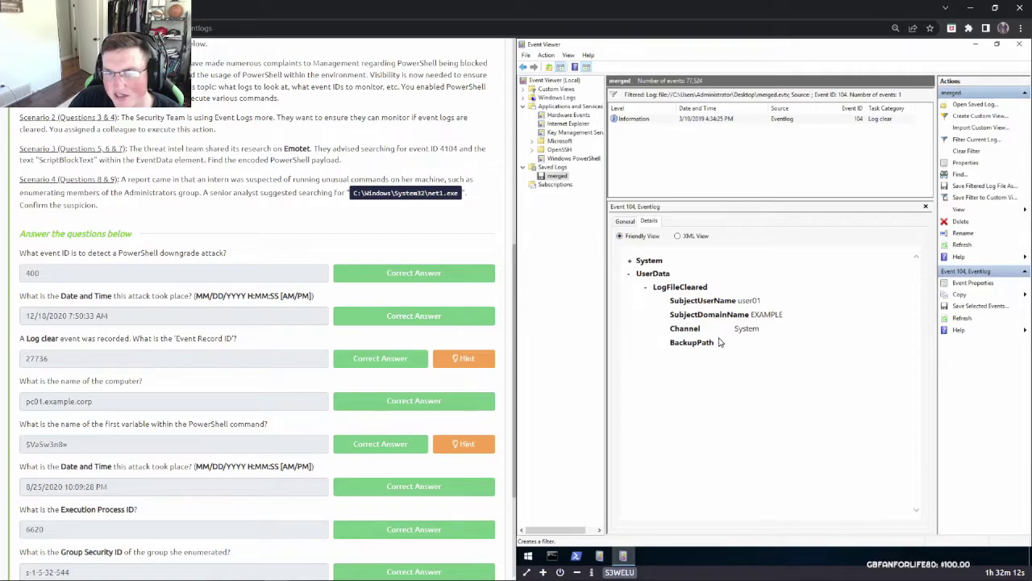
click(678, 236)
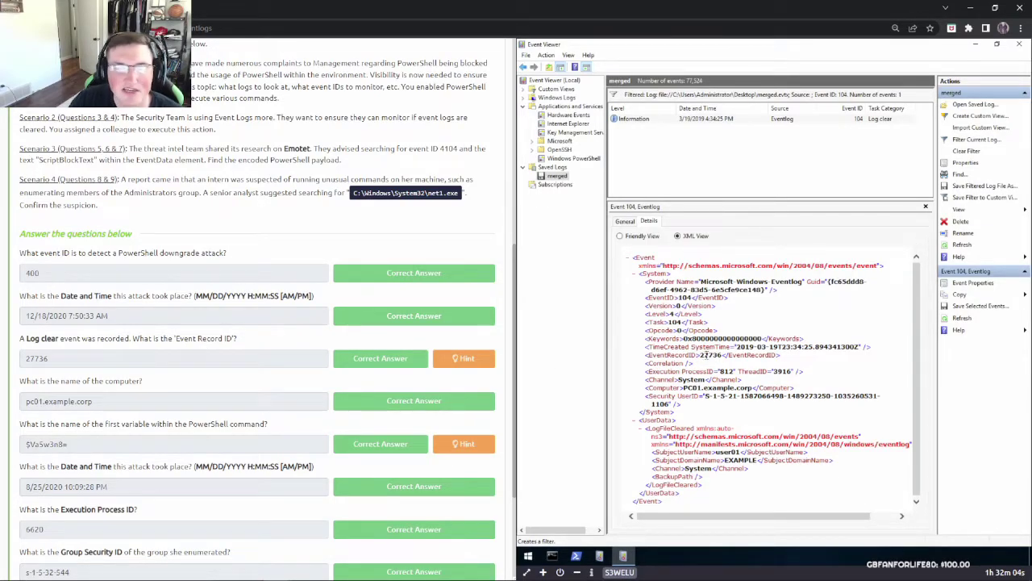
Locate the computer name in the log clear event's XML to check the fourth answer
scroll(63, 393, down, 1)
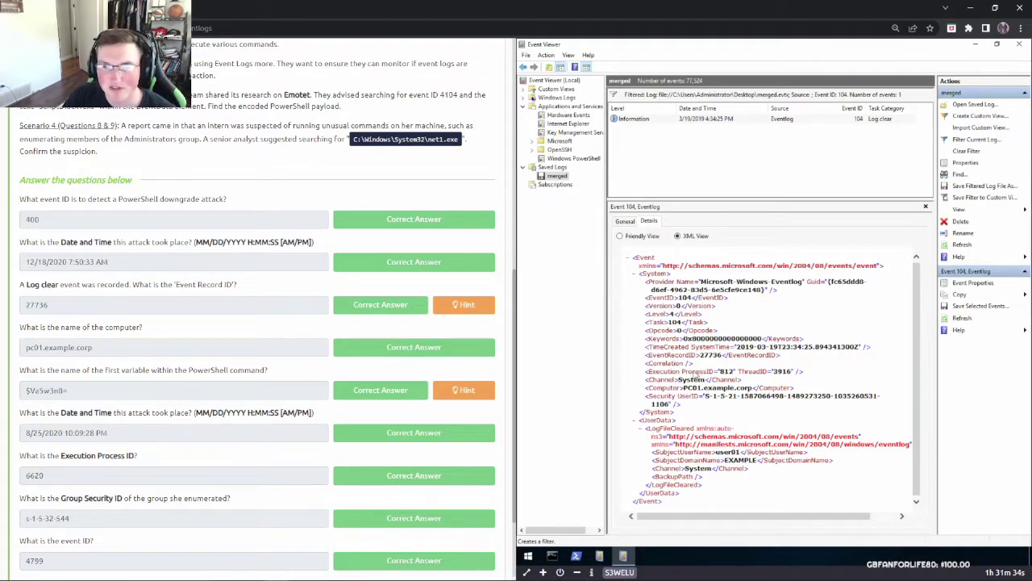
drag(679, 388, 752, 389)
click(754, 408)
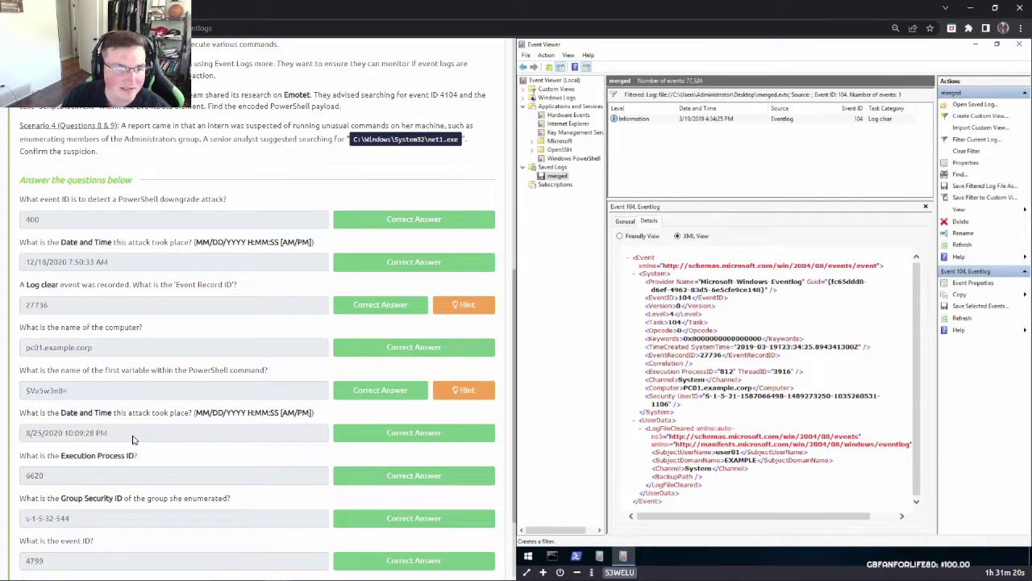
Review the Scenario 3 description about Emotet, event ID 4104 and ScriptBlockText, along with its related questions
scroll(165, 442, down, 2)
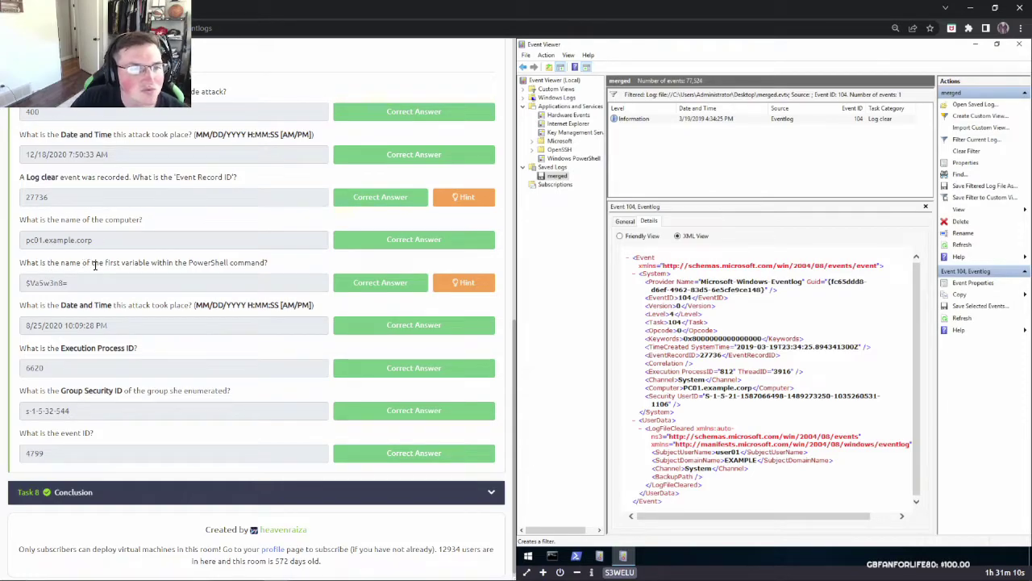
scroll(95, 266, up, 4)
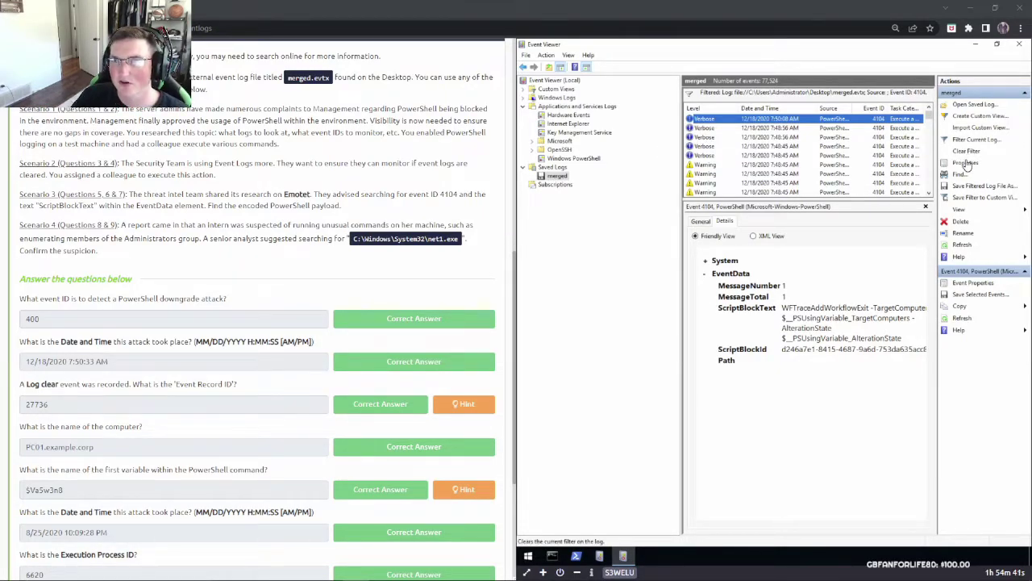
scroll(71, 490, down, 3)
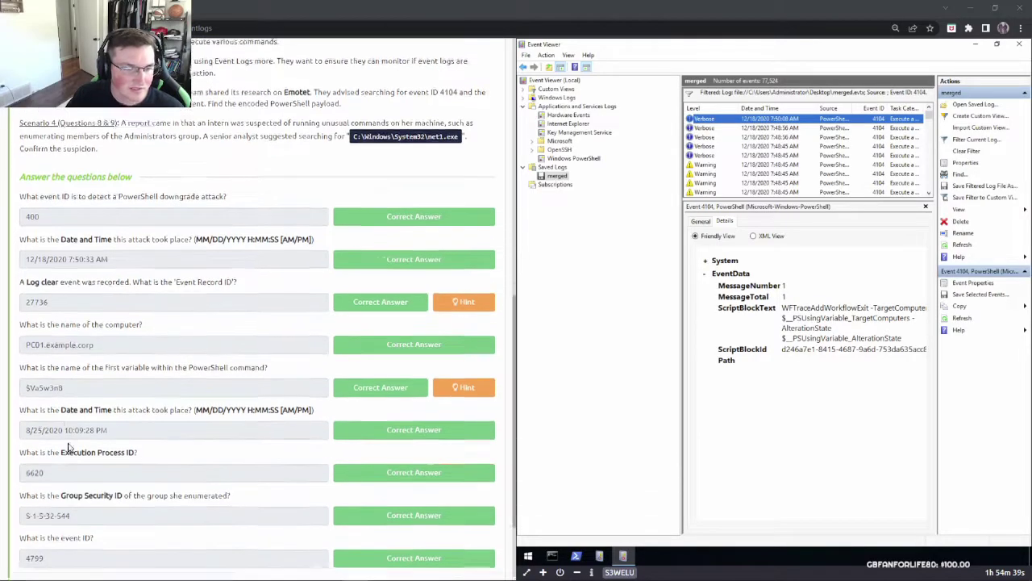
drag(50, 363, 252, 365)
scroll(230, 347, up, 3)
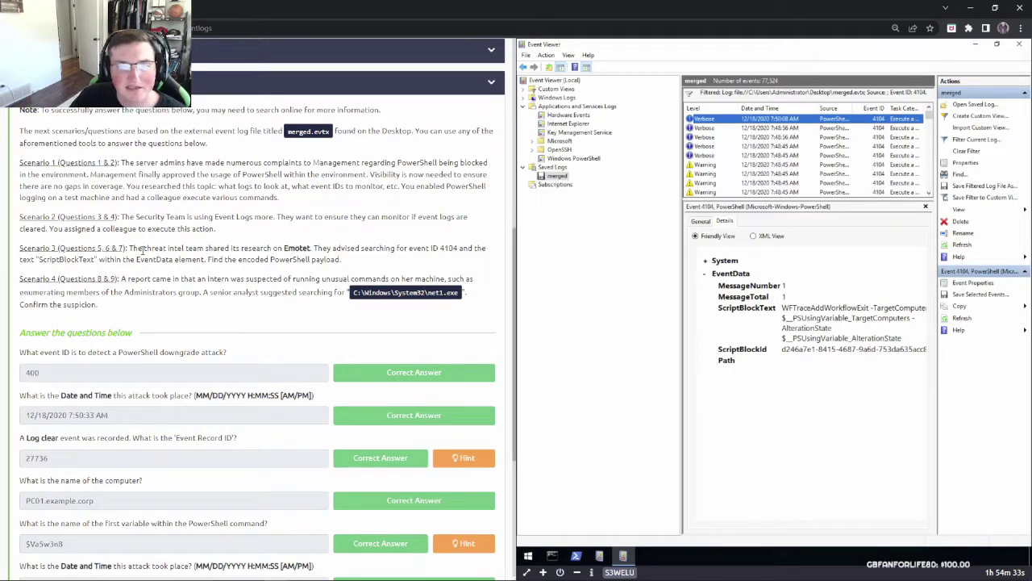
drag(327, 247, 456, 269)
click(455, 269)
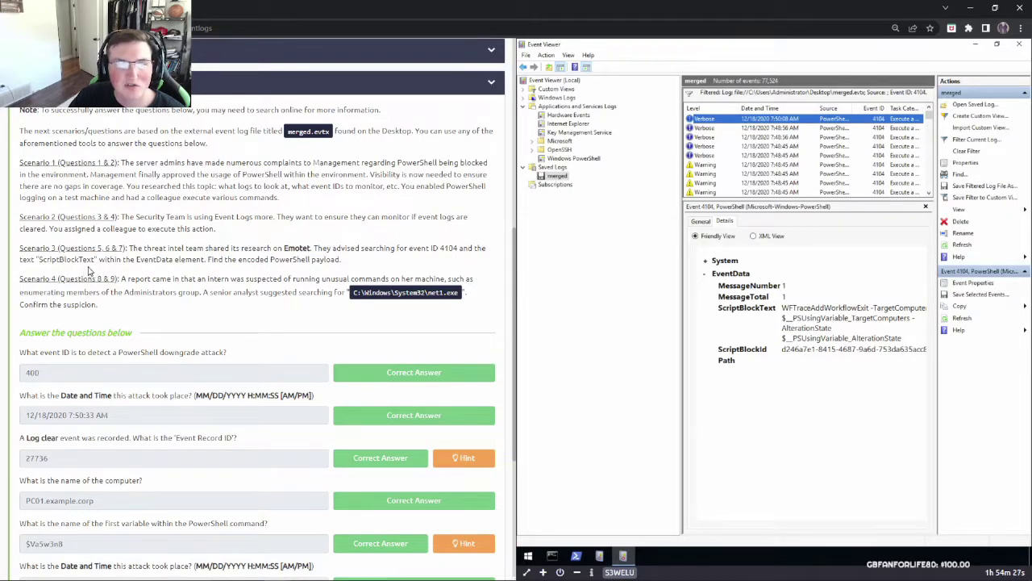
Check the filter settings, and find the first variable in the ScriptBlockText of the 8/25/2020 10:09:28 PM event 4104
click(965, 141)
click(841, 412)
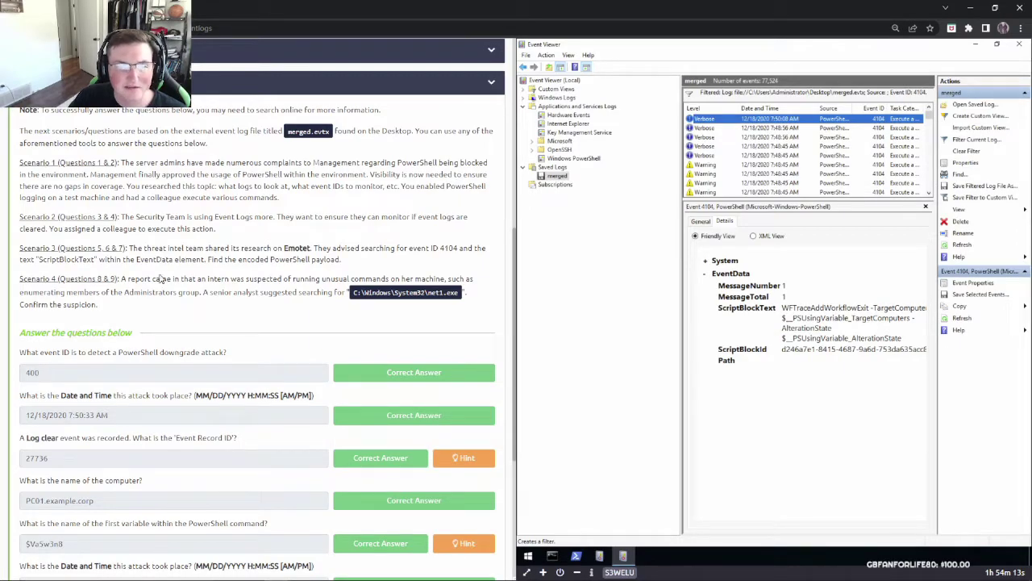
scroll(163, 260, down, 2)
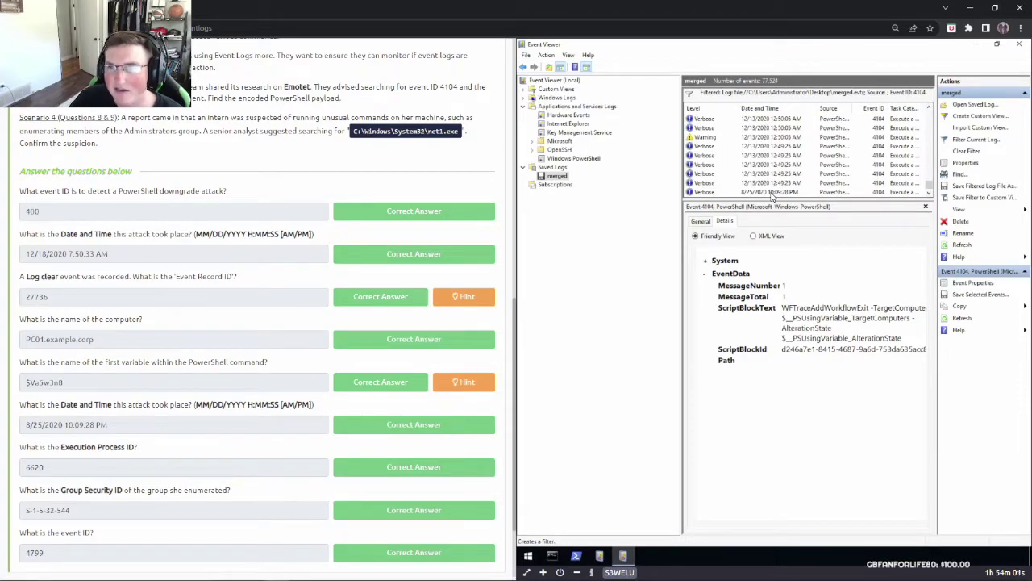
click(771, 193)
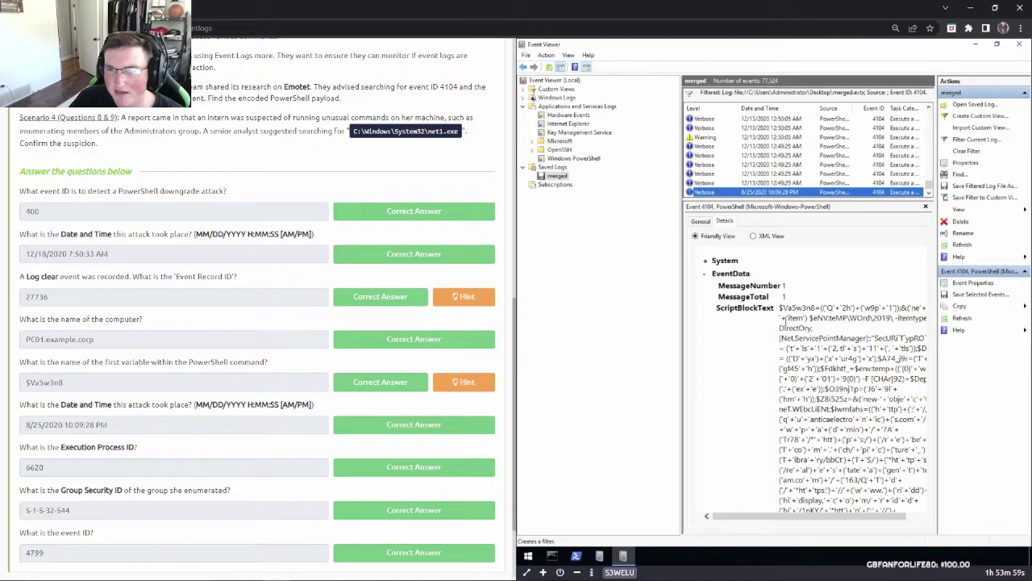
double_click(811, 307)
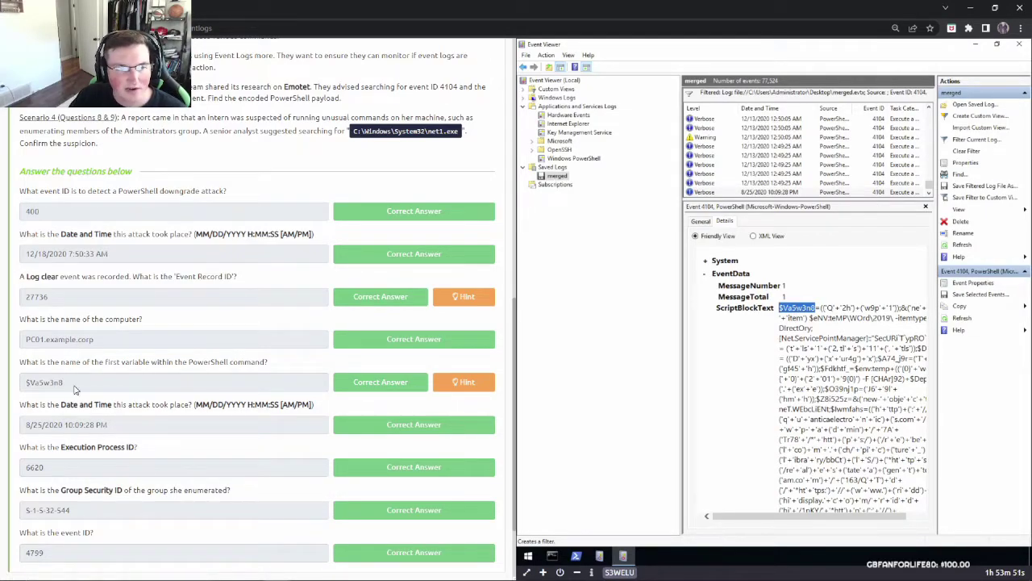
Look over the rest of the encoded PowerShell payload and review the question on the attack's date and time
scroll(134, 373, down, 1)
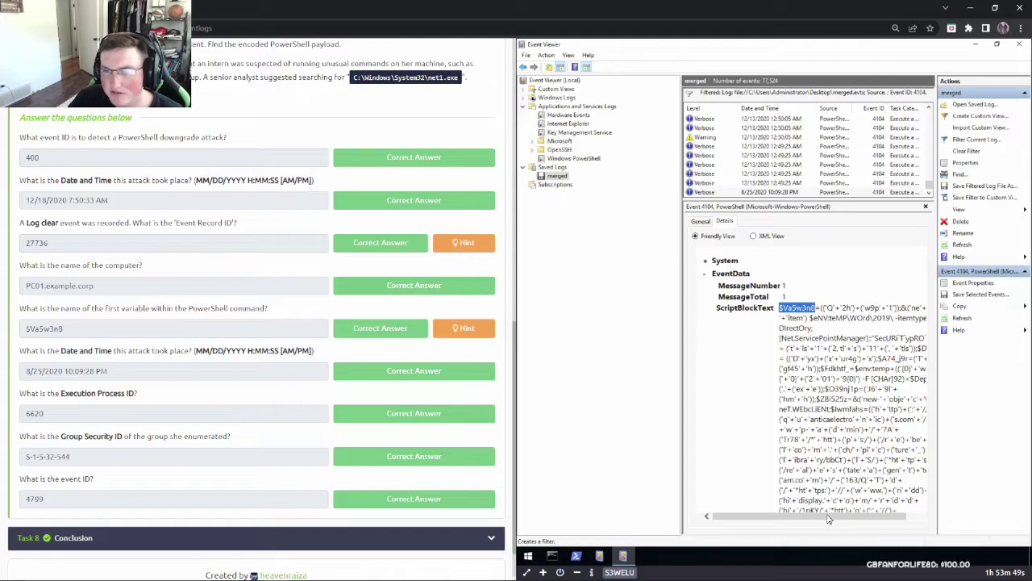
drag(807, 518, 872, 514)
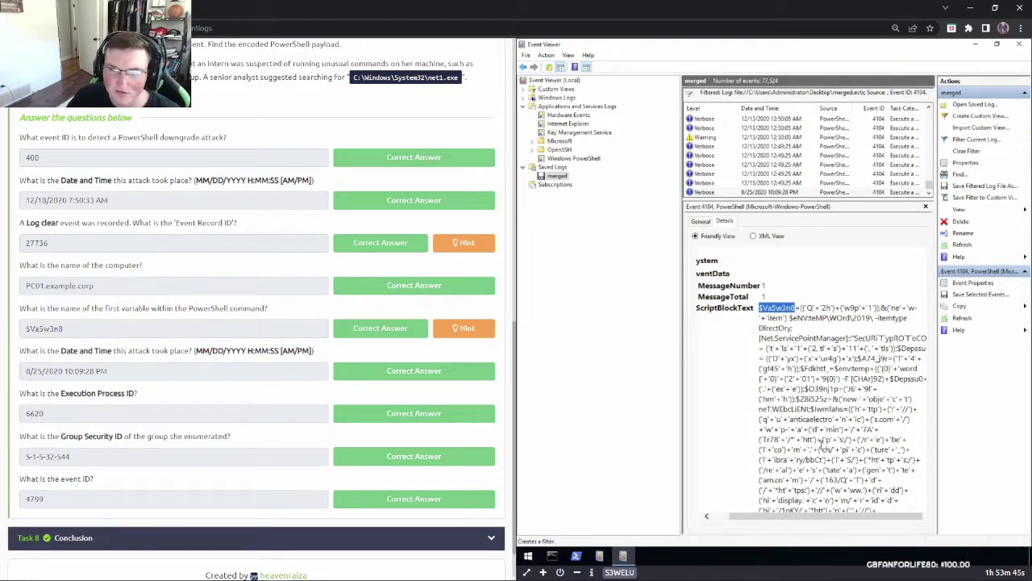
click(768, 363)
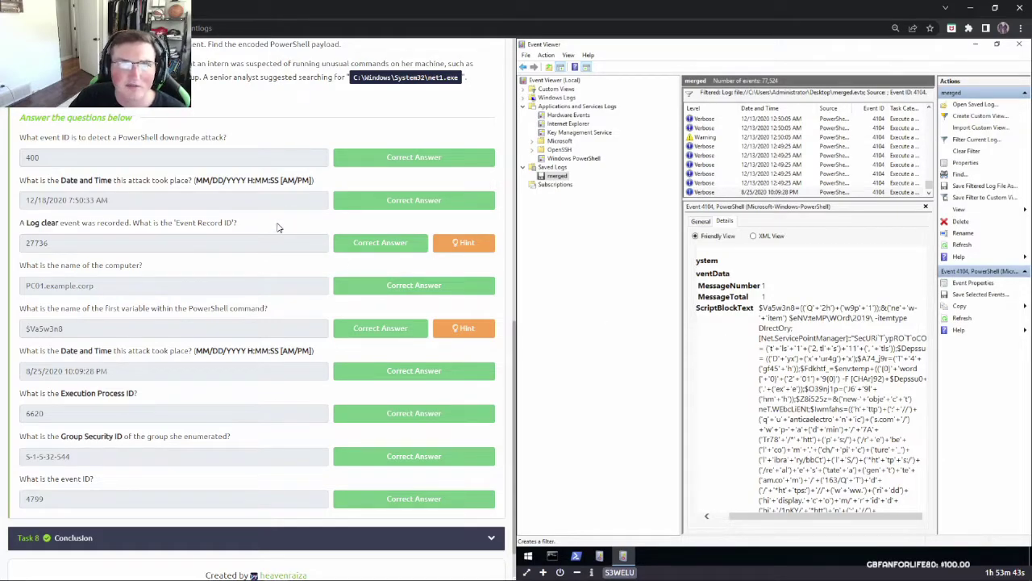
drag(61, 360, 187, 351)
click(191, 350)
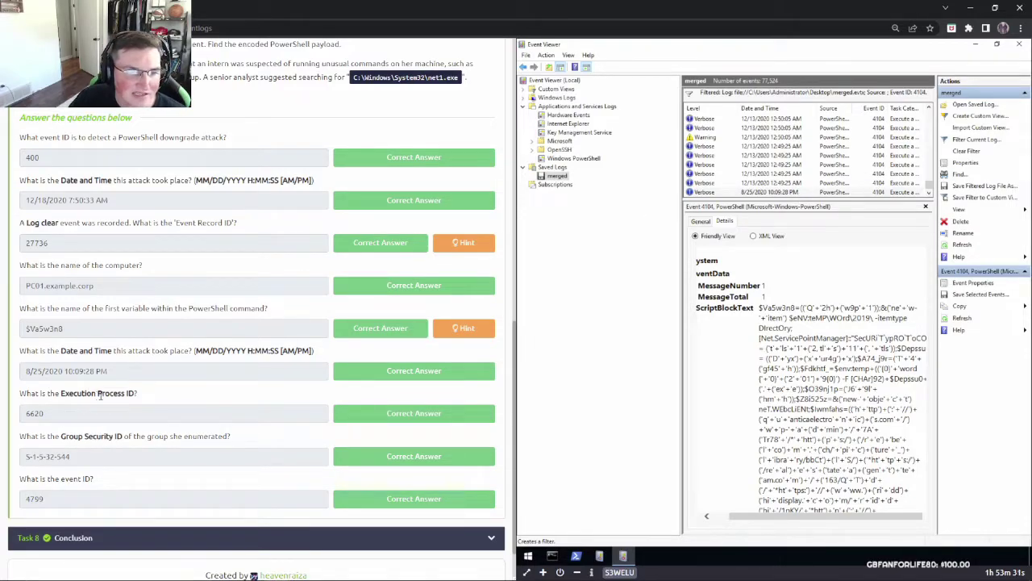
Locate the Execution Process ID in the XML of the 8/25/2020 10:09:28 PM event 4104
click(754, 236)
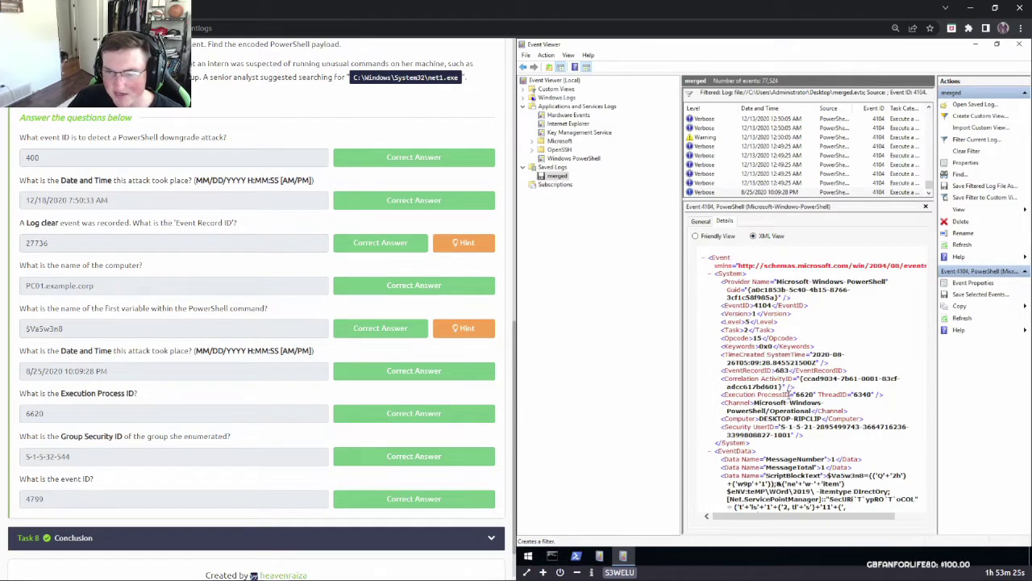
double_click(798, 394)
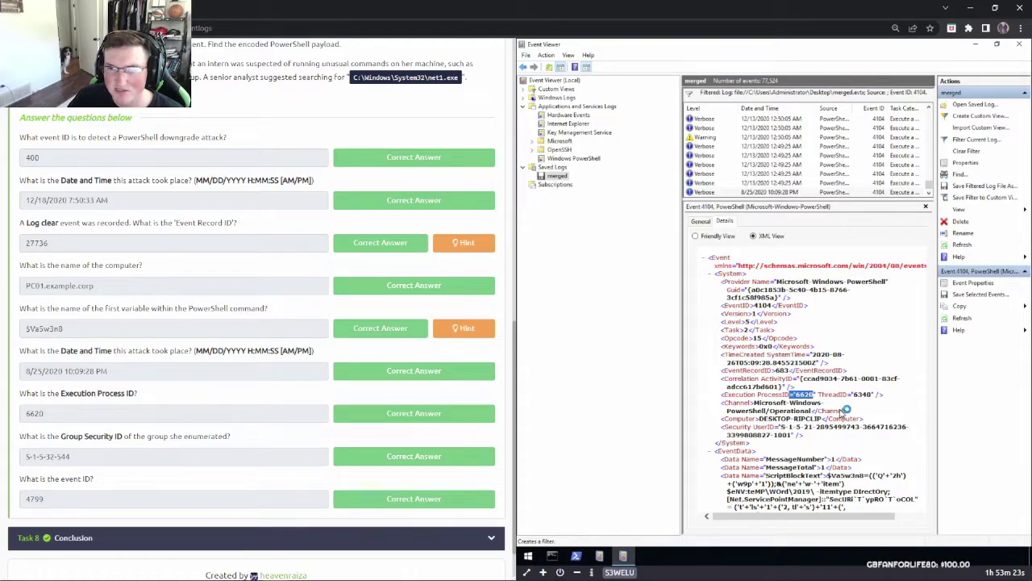
click(849, 406)
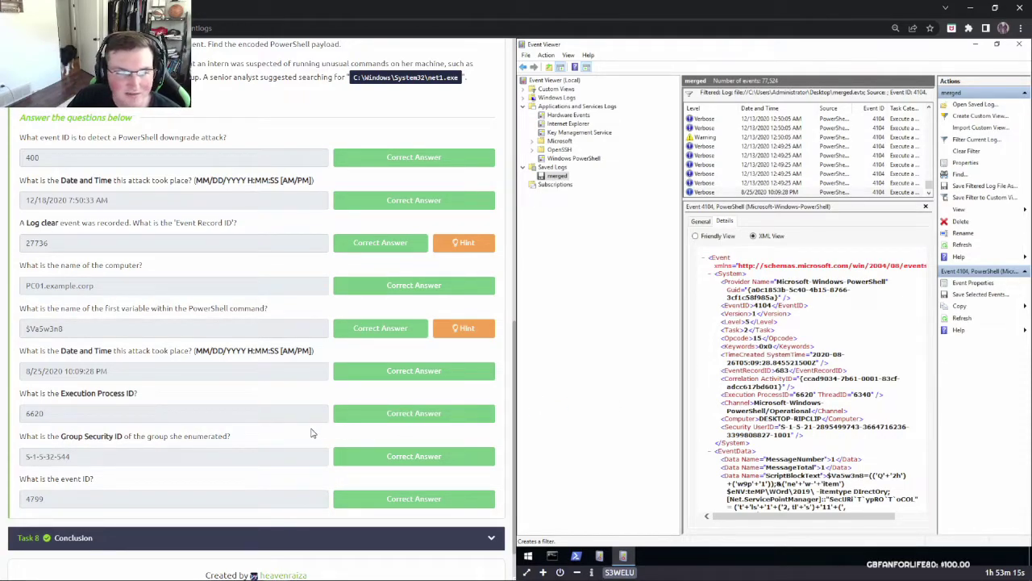
Review the Scenario 4 description about the intern enumerating the Administrators group with net1.exe, along with its related questions
scroll(216, 391, up, 1)
scroll(216, 392, up, 3)
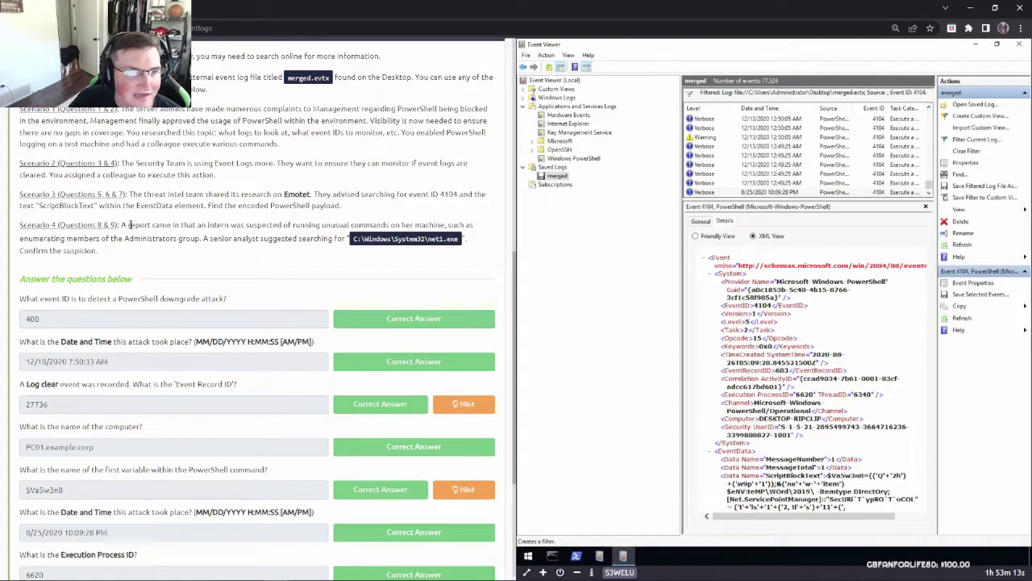
drag(127, 225, 320, 226)
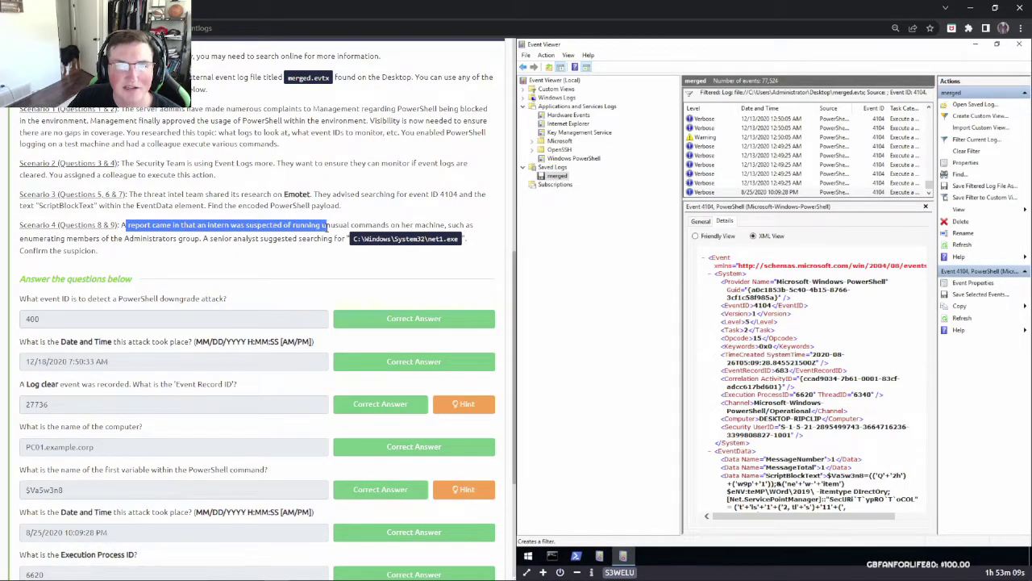
click(101, 250)
drag(83, 238, 195, 235)
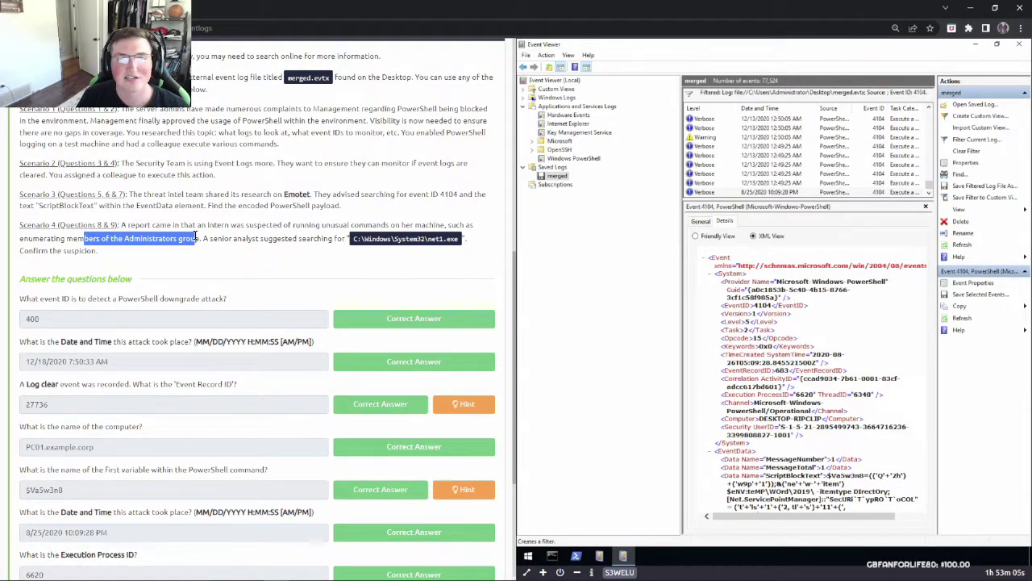
drag(195, 234, 199, 237)
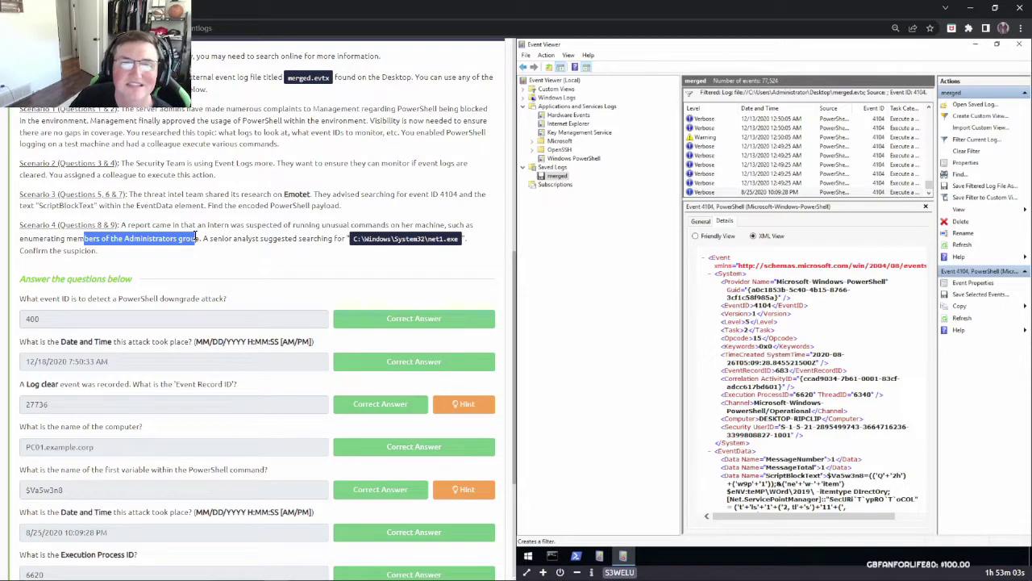
click(248, 253)
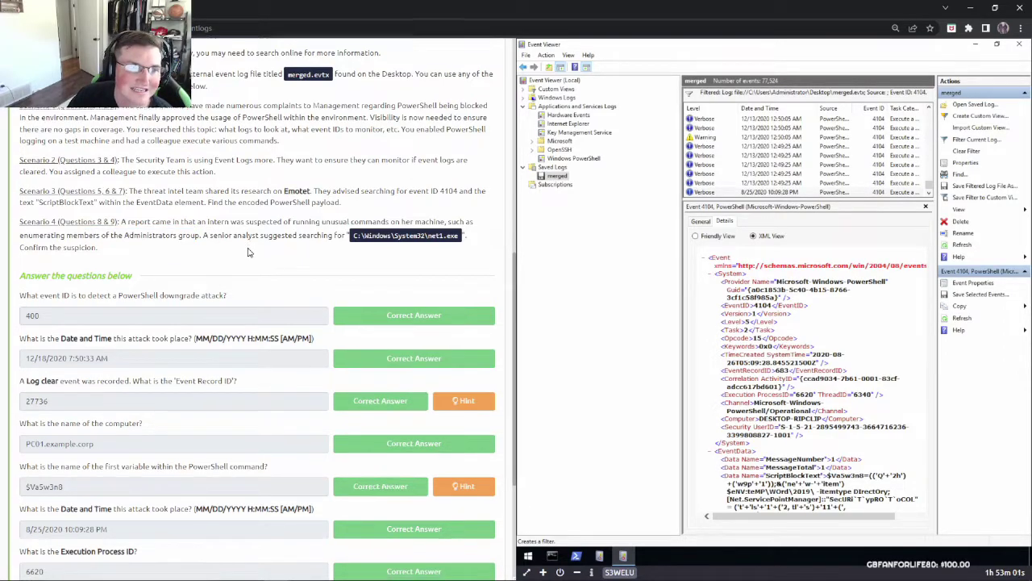
scroll(251, 262, down, 3)
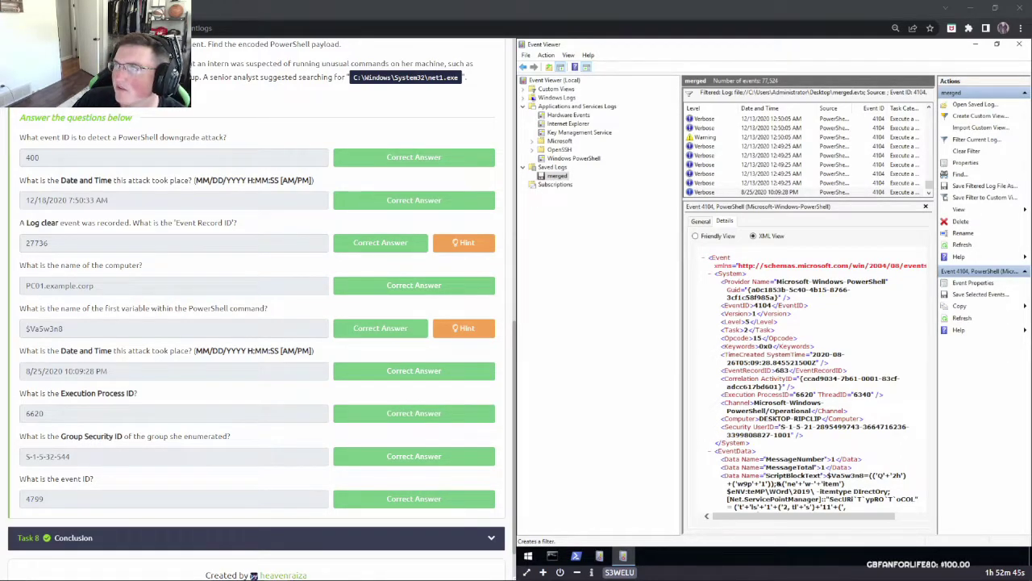
Search Google in a separate browser window for "what event id is used for enumerating groups" and return to the room
key(ctrl+n)
text(g)
key(Tab)
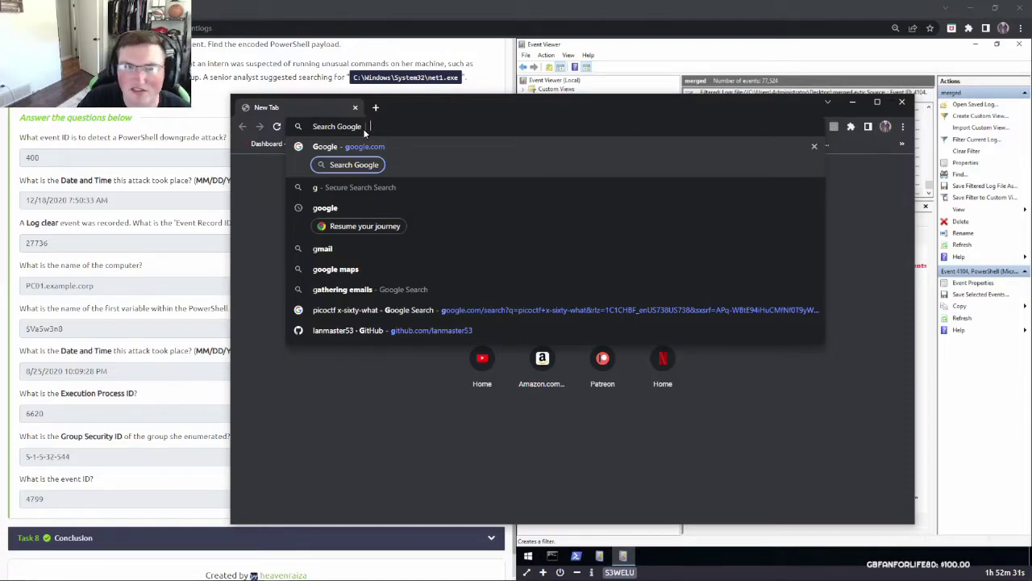
drag(428, 99, 1031, 121)
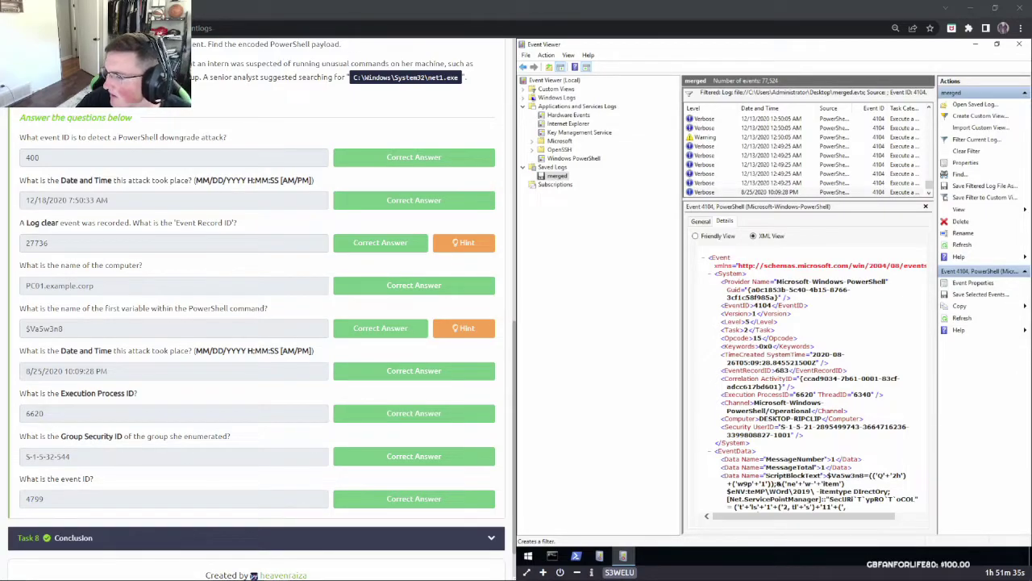
key(alt+Tab)
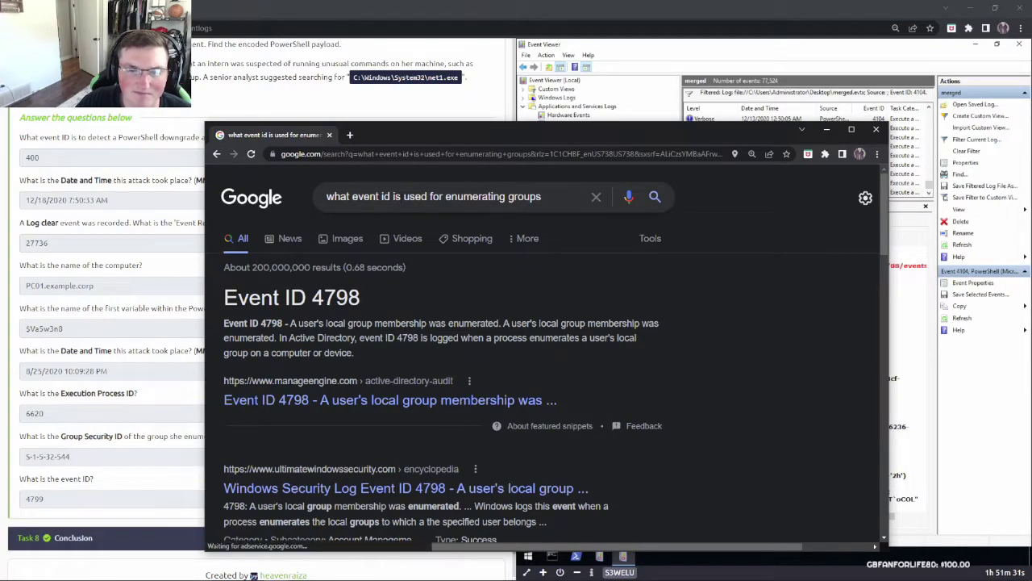
drag(403, 131, 1031, 133)
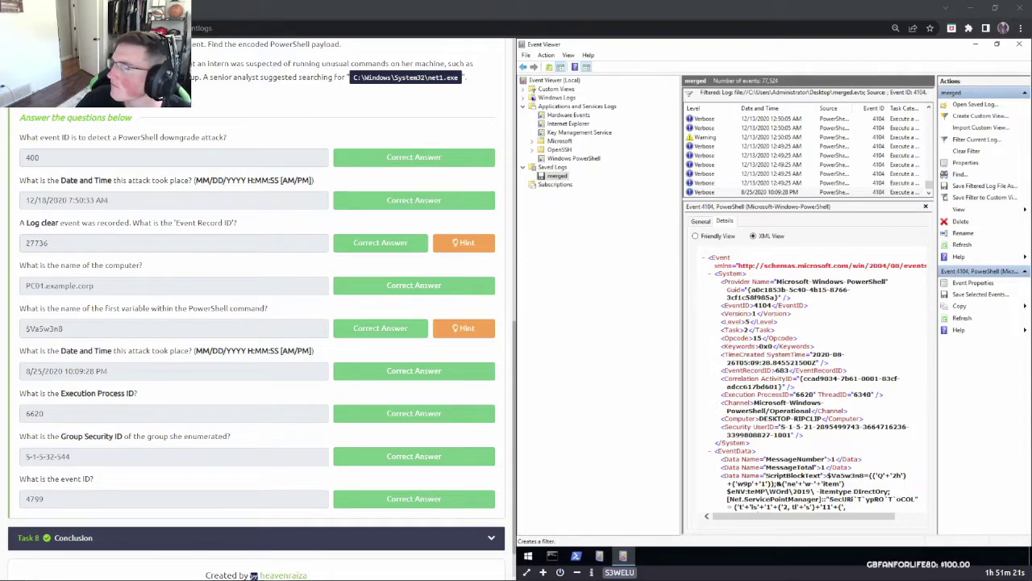
Change the merged log's filter to show only event ID 4799
click(956, 145)
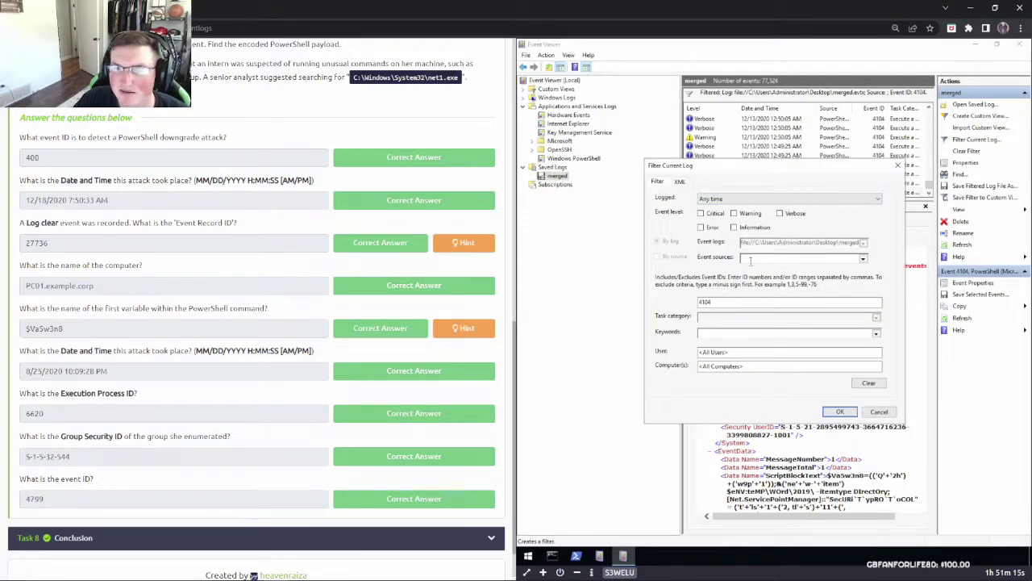
double_click(714, 302)
key(BackSpace)
key(BackSpace)
key(BackSpace)
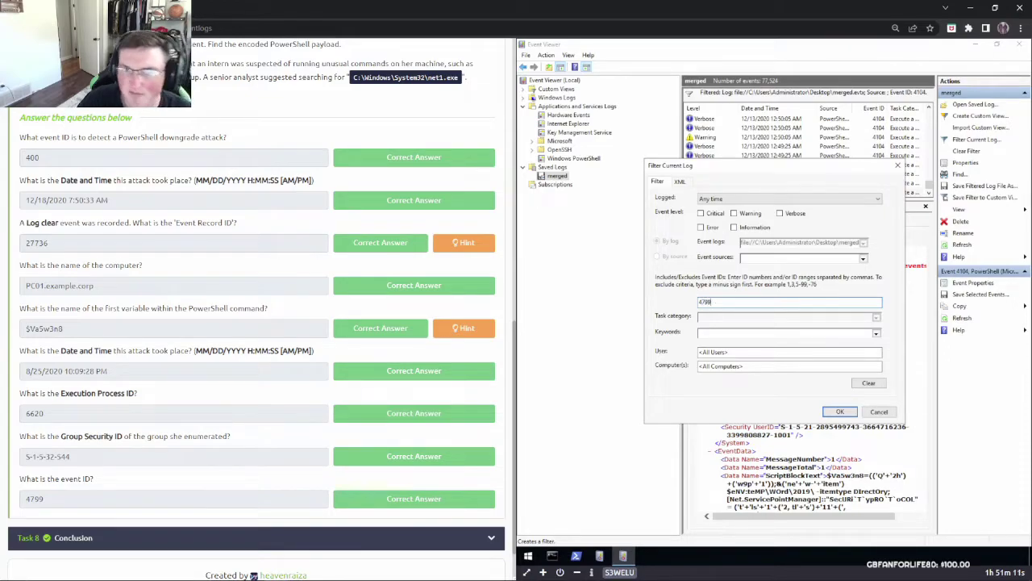
key(Return)
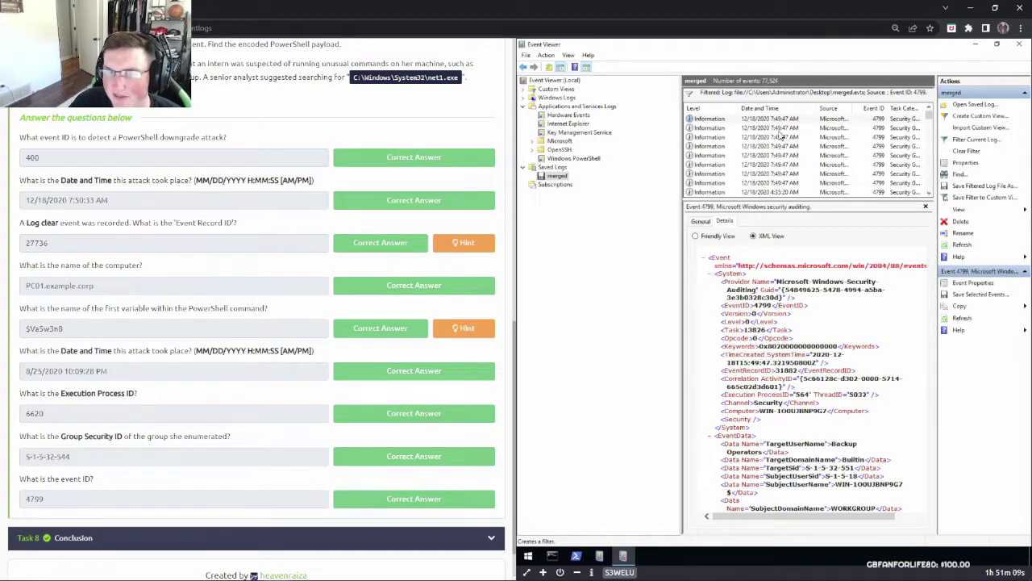
Look through the general descriptions of the filtered 4799 events and select the oldest one, dated 8/5/2019 2:25:03 AM
click(700, 221)
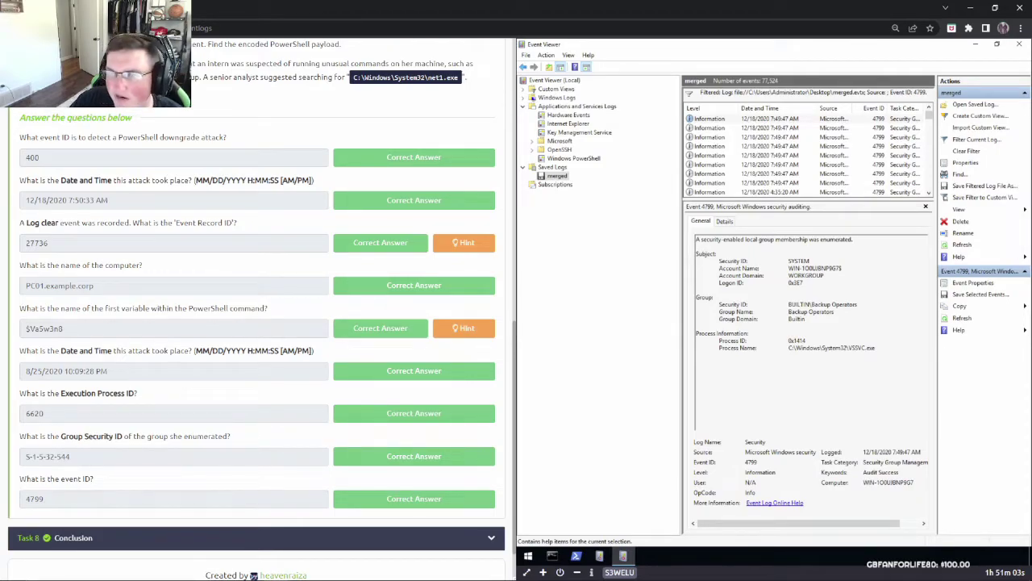
click(929, 189)
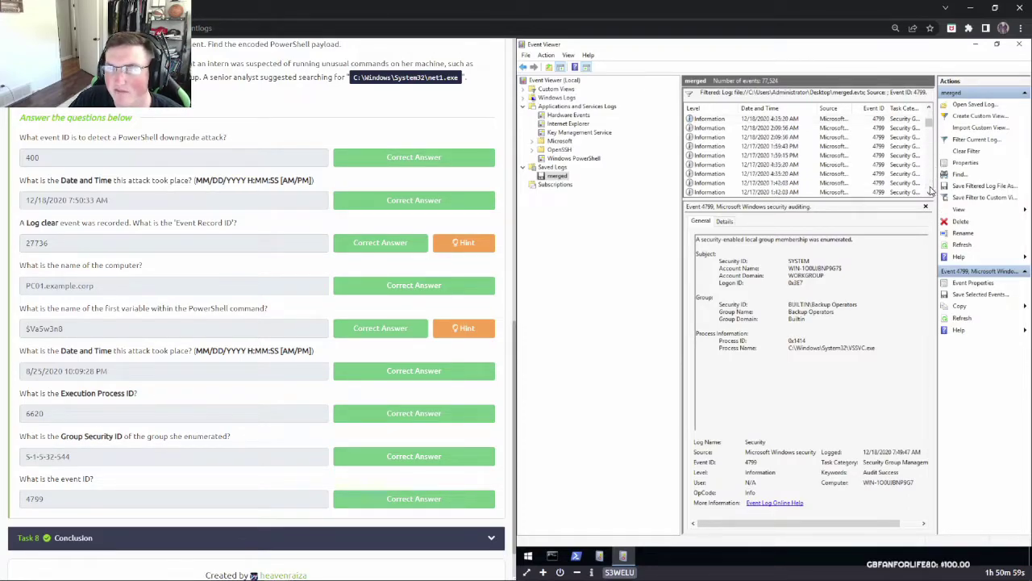
click(929, 192)
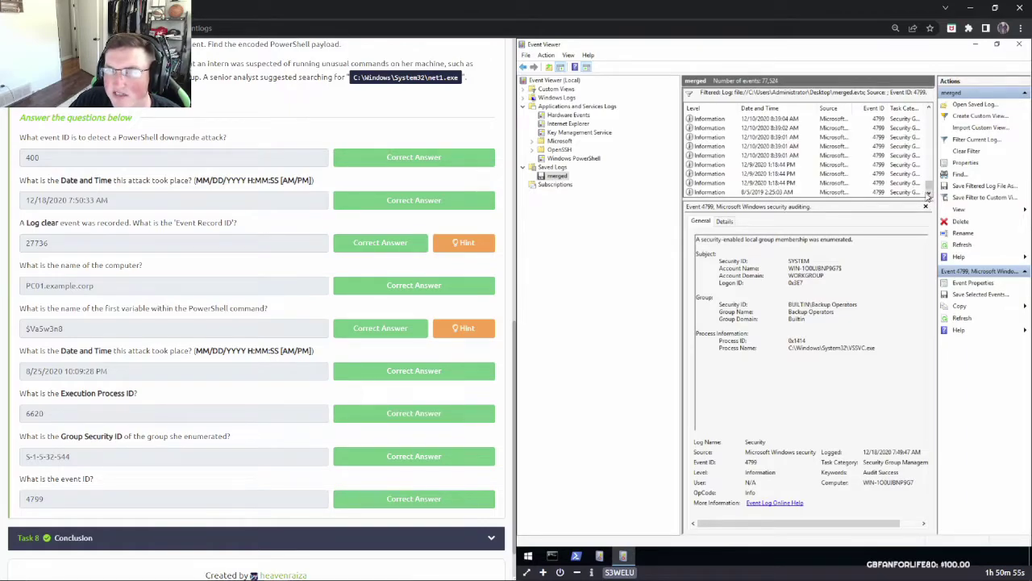
click(787, 194)
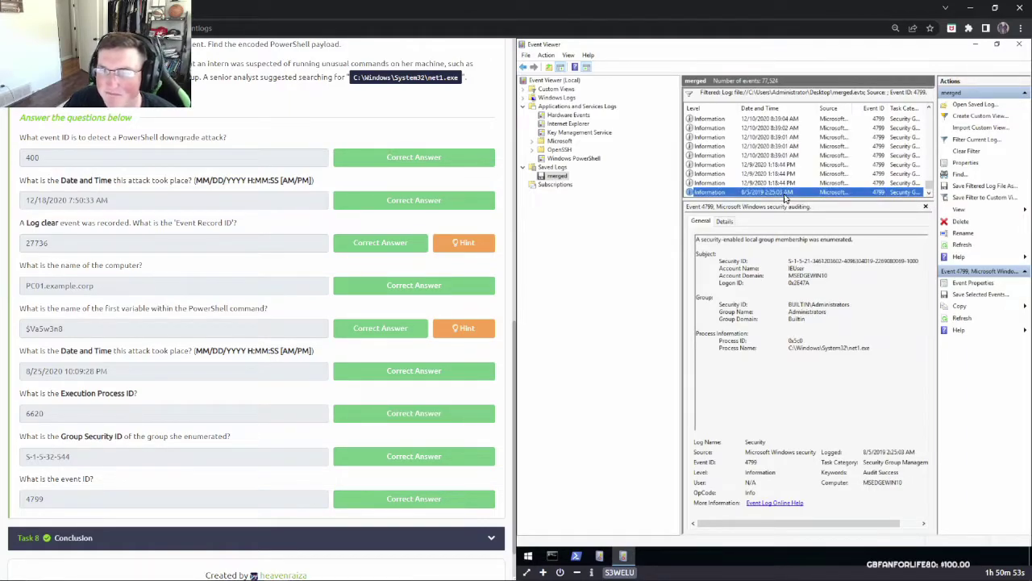
Find the enumerated group's TargetSid in the 8/5/2019 event's XML and compare it and the event ID with the last two answers
click(723, 222)
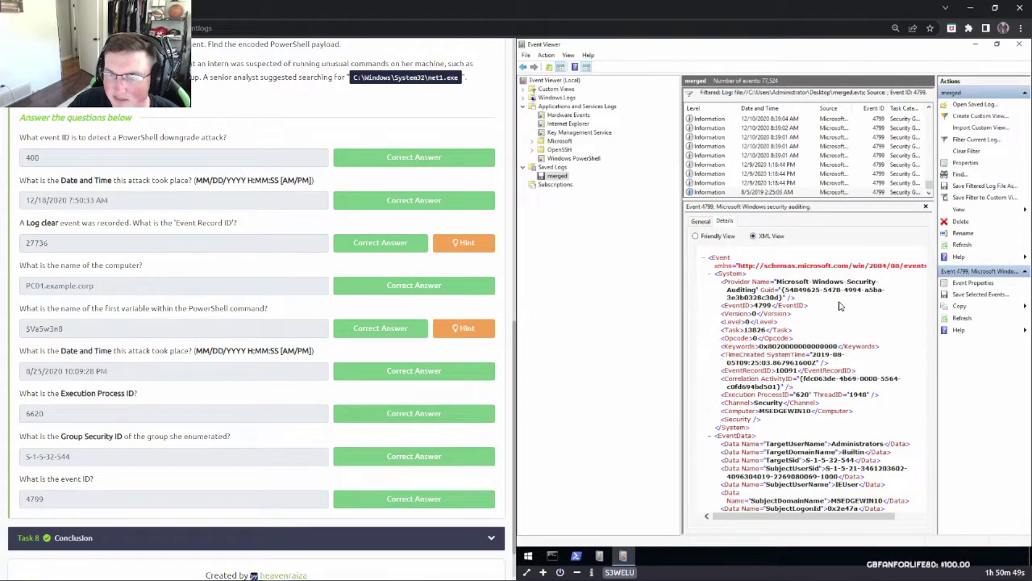
scroll(839, 306, down, 2)
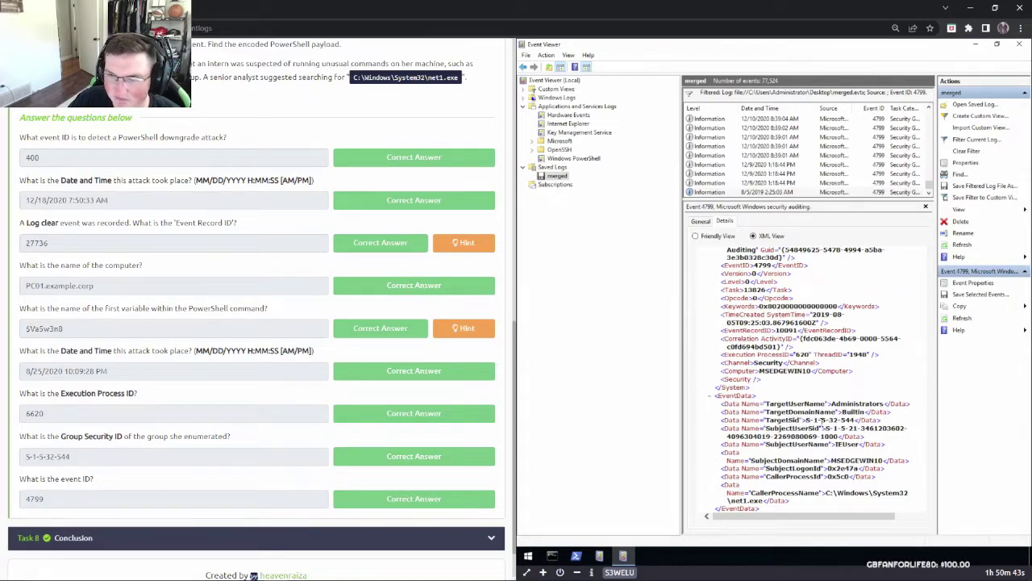
drag(69, 458, 16, 457)
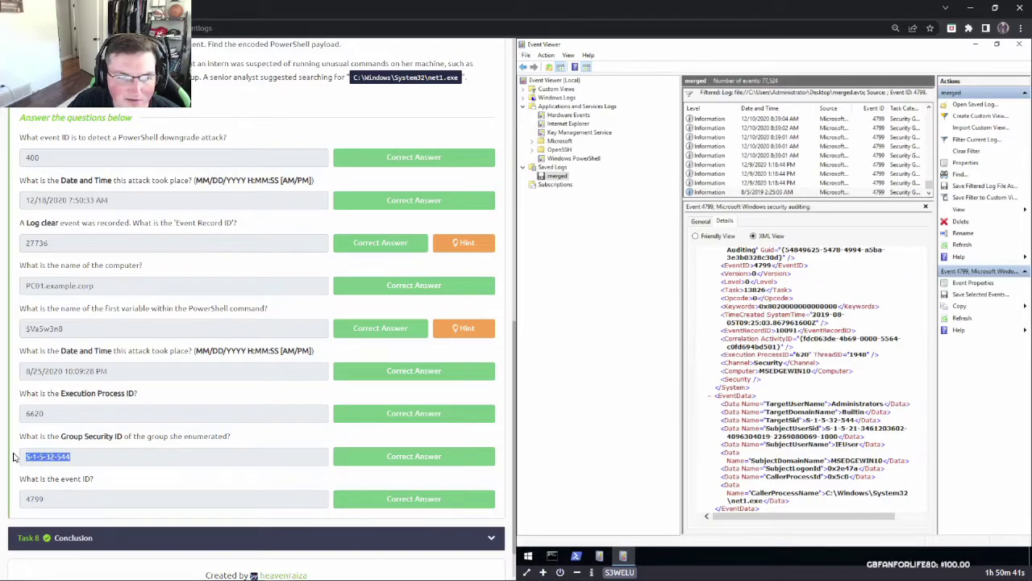
click(125, 447)
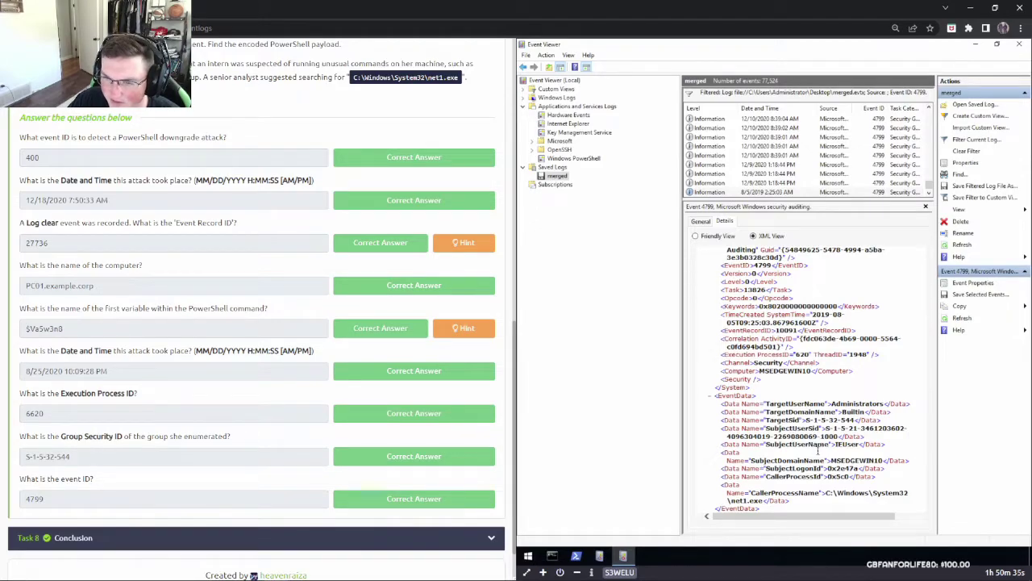
drag(47, 479, 70, 479)
scroll(193, 435, up, 1)
scroll(194, 436, down, 1)
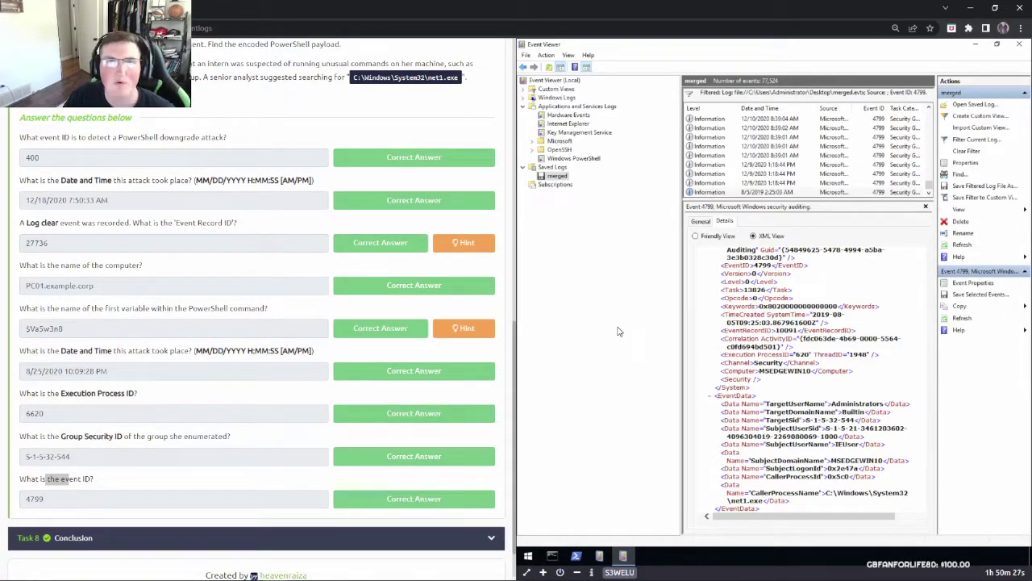
Collapse Task 7, expand the Task 8 Conclusion and read its closing notes and additional reading list
scroll(217, 452, down, 1)
click(215, 456)
click(217, 487)
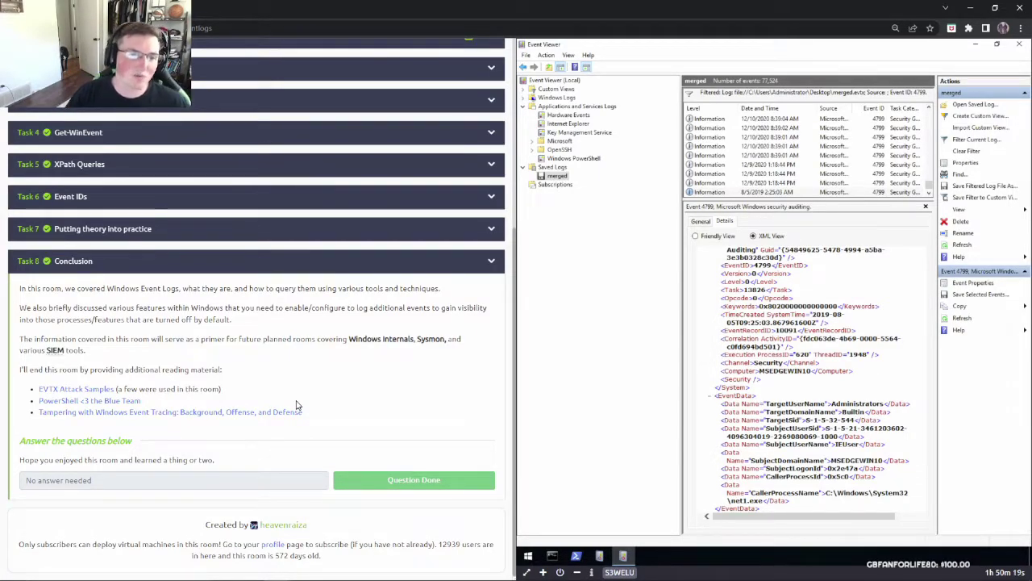
drag(208, 339, 418, 364)
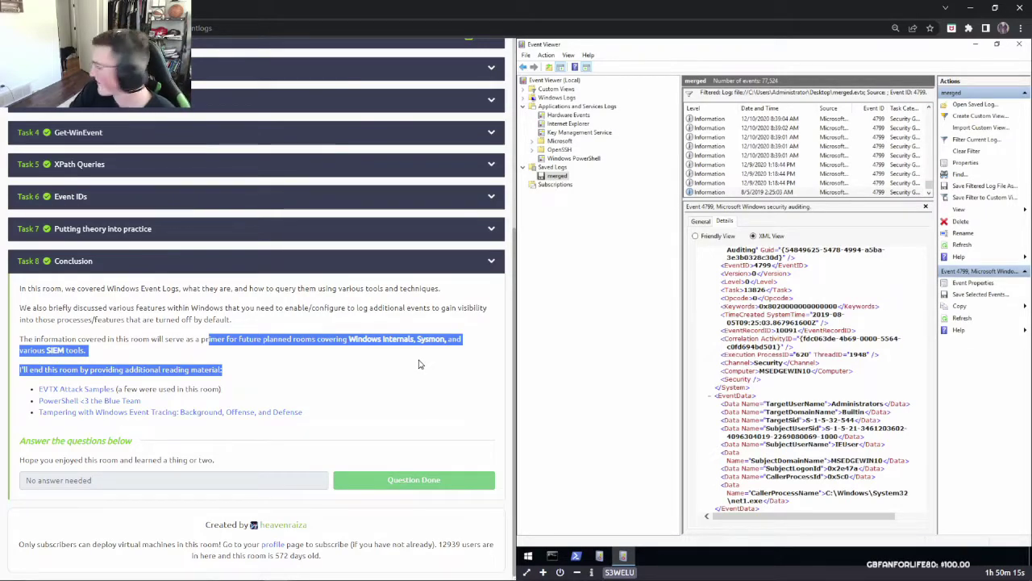
click(410, 362)
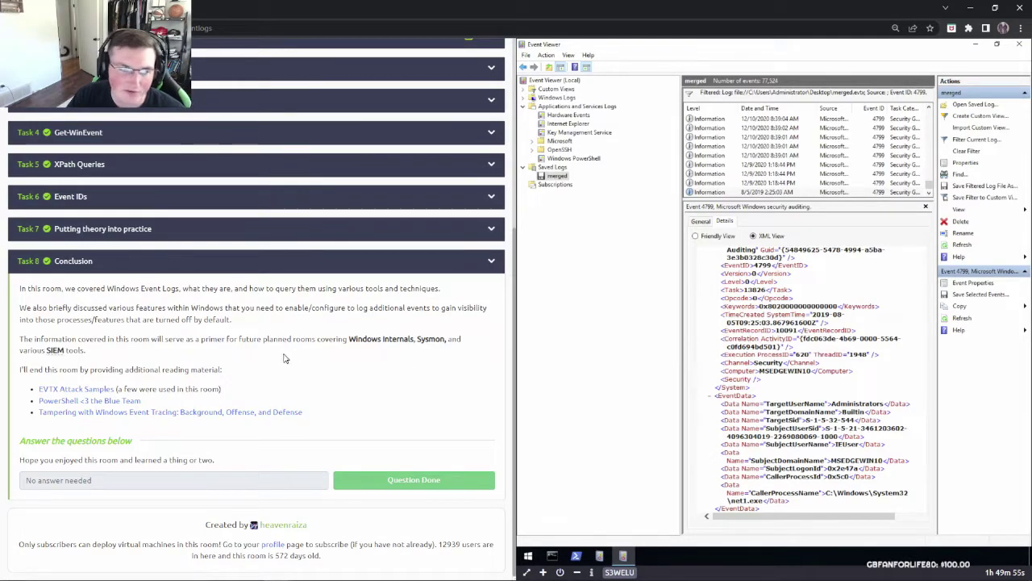
Collapse the Task 8 Conclusion and terminate the room's active machine
click(215, 269)
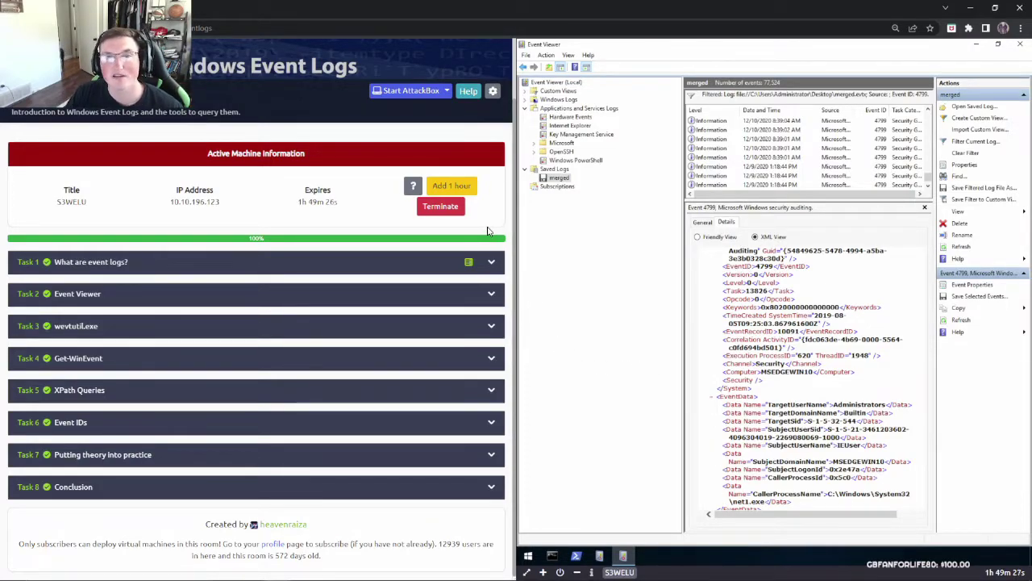
click(442, 208)
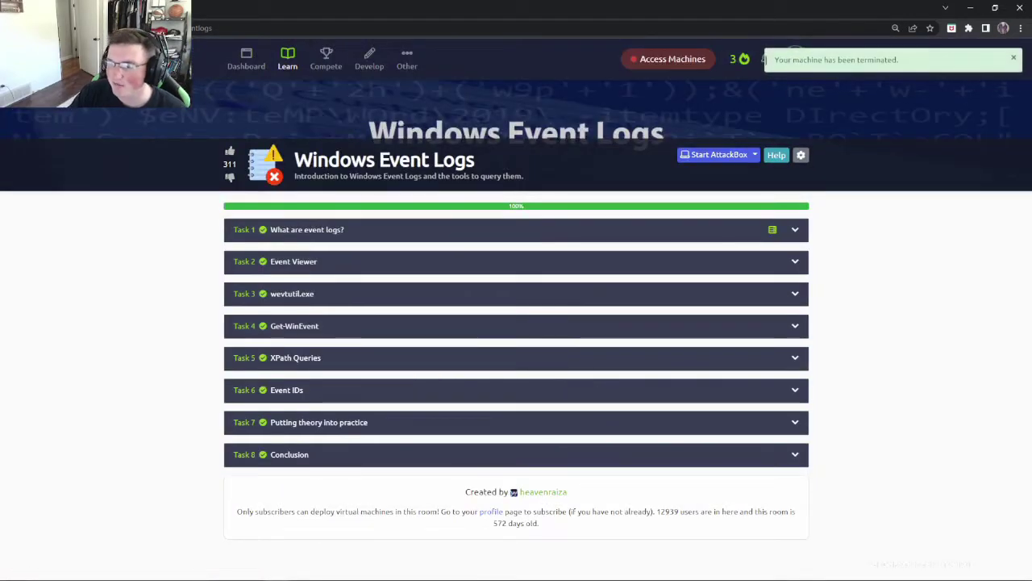